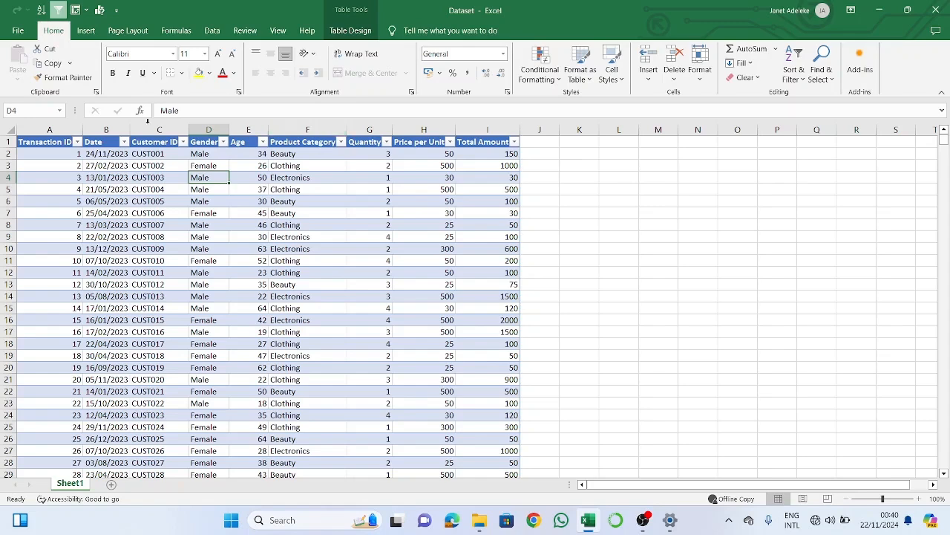
Inspect the Date, Age and Product Category columns of the sales table and add a blank worksheet to the workbook
{"action": "left_click", "coordinate": [113, 130]}
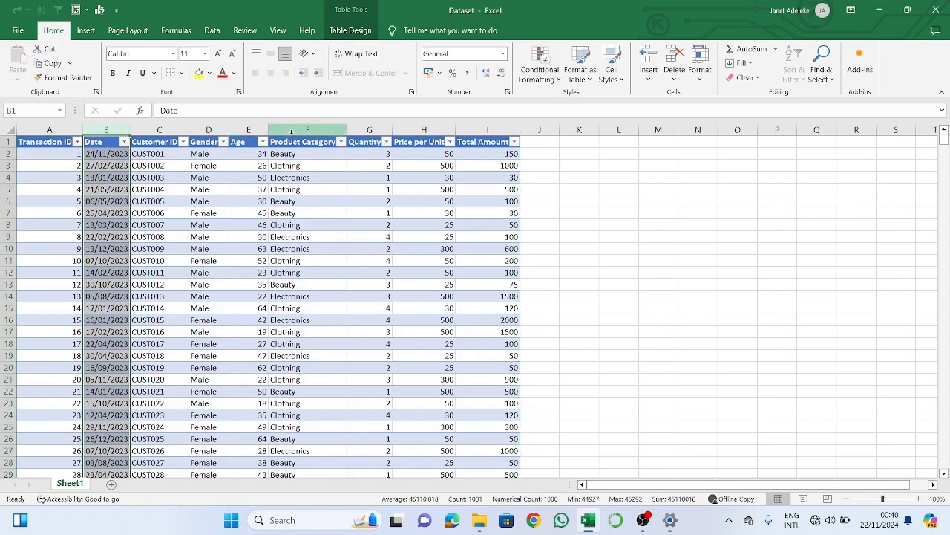
{"action": "left_click", "coordinate": [240, 129]}
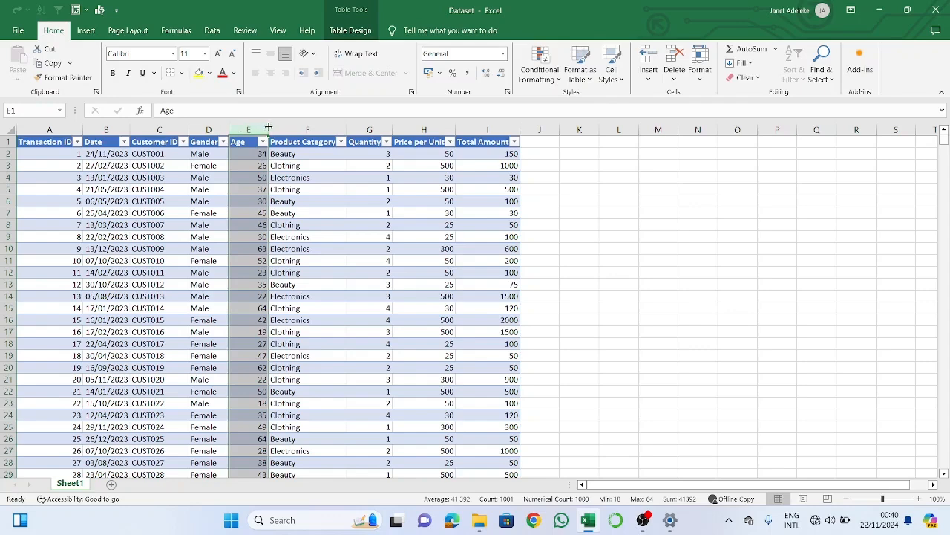
{"action": "left_click", "coordinate": [300, 130]}
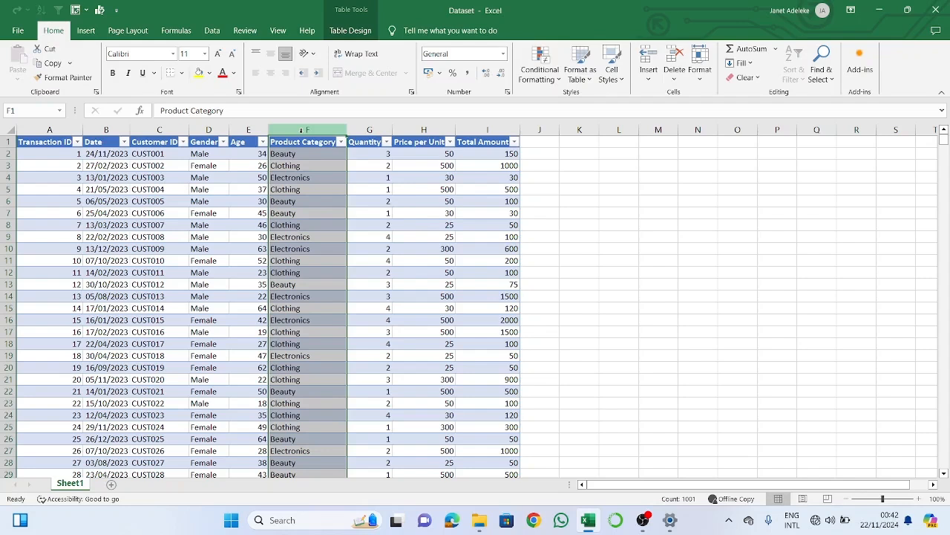
{"action": "left_click", "coordinate": [334, 276]}
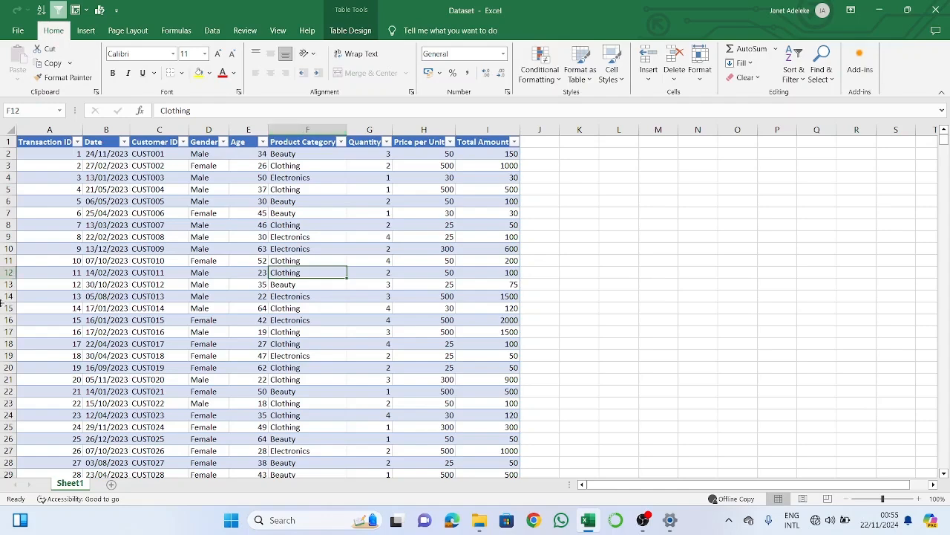
{"action": "left_click", "coordinate": [108, 484]}
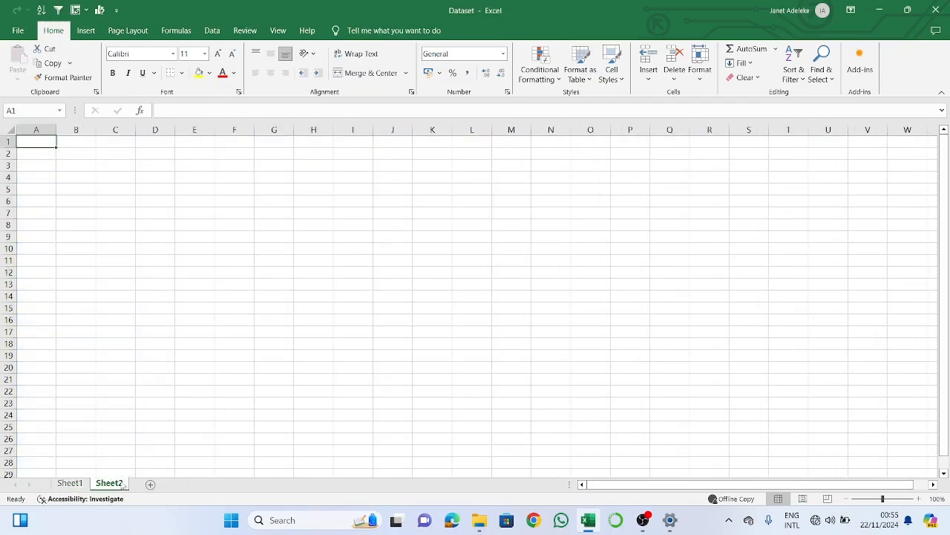
Examine the transaction, customer and gender records in the Sheet1 sales table
{"action": "left_click", "coordinate": [80, 487]}
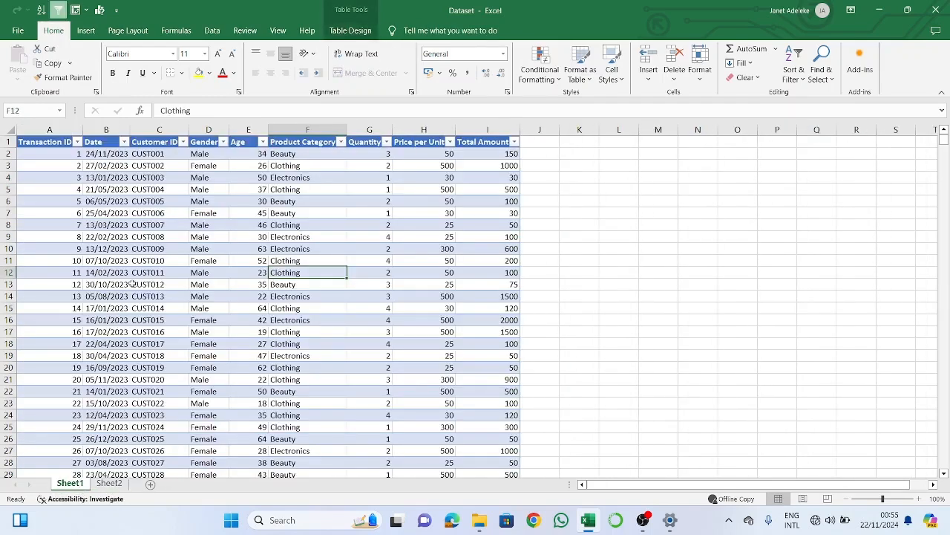
{"action": "left_click", "coordinate": [134, 285]}
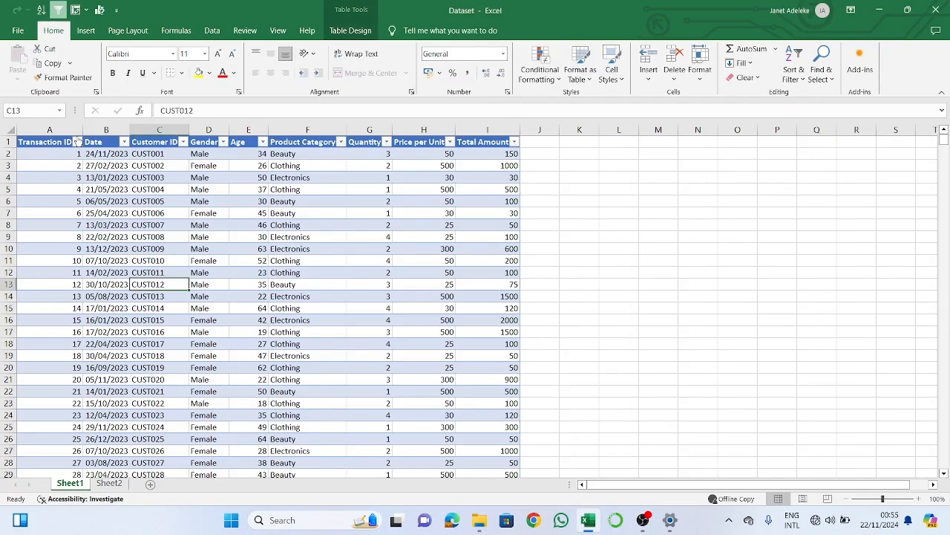
{"action": "left_click", "coordinate": [112, 484]}
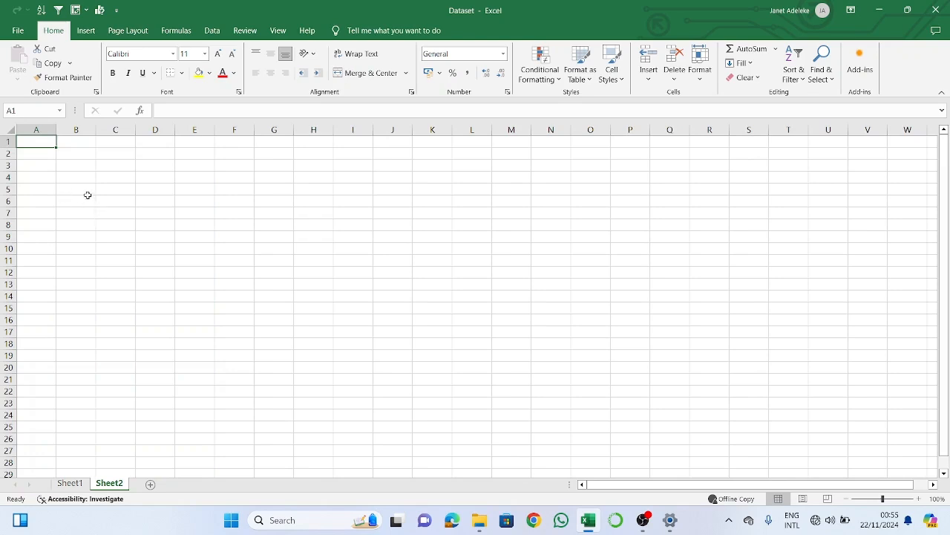
{"action": "left_click", "coordinate": [70, 483]}
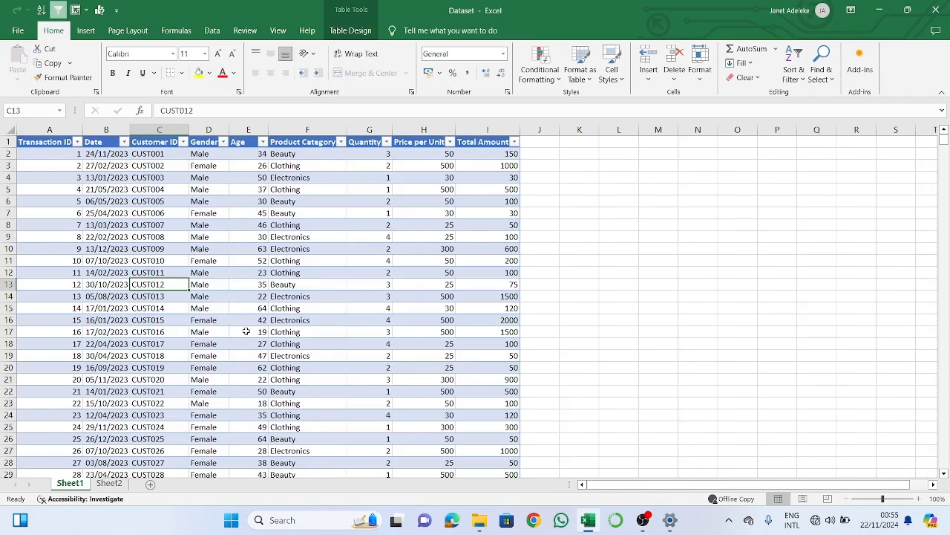
{"action": "left_click", "coordinate": [123, 484]}
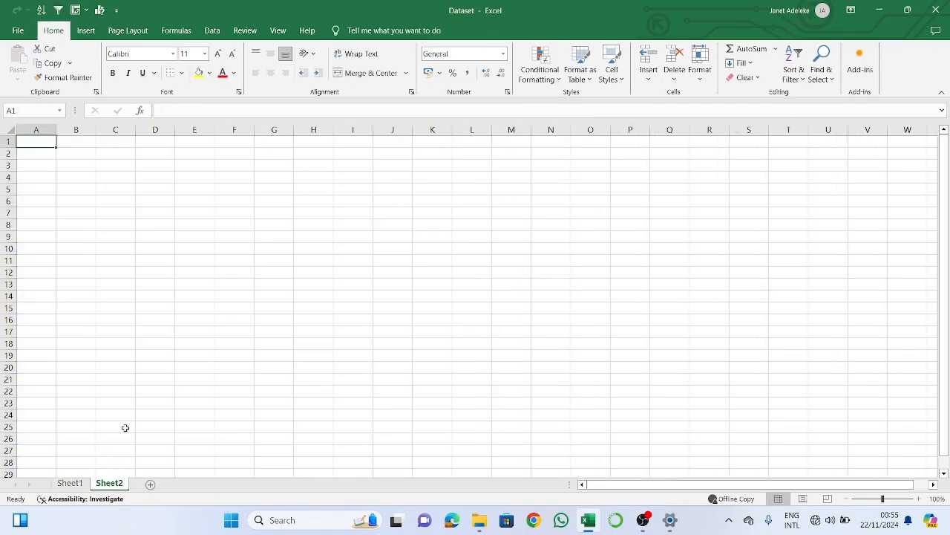
{"action": "left_click", "coordinate": [84, 483]}
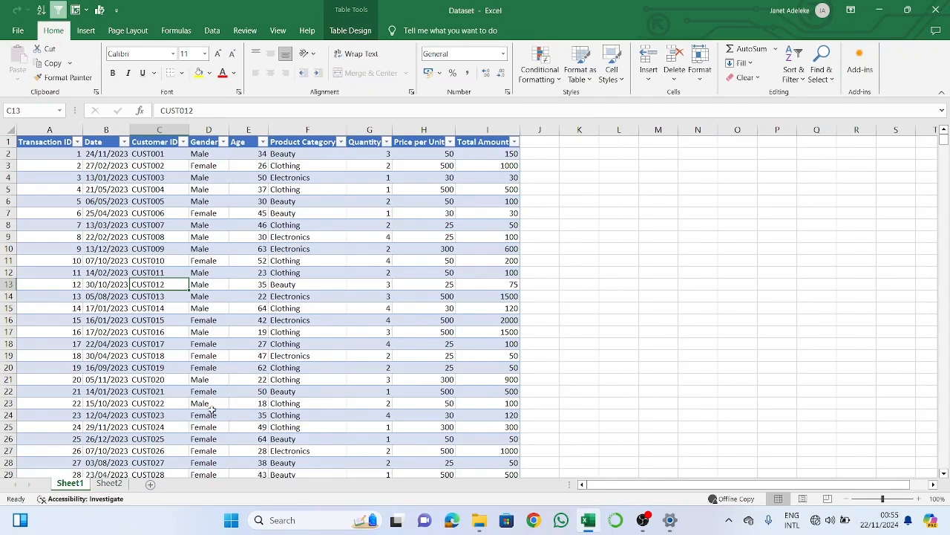
{"action": "left_click", "coordinate": [192, 342]}
{"action": "left_click", "coordinate": [153, 255]}
{"action": "left_click", "coordinate": [79, 178]}
{"action": "left_click", "coordinate": [169, 181]}
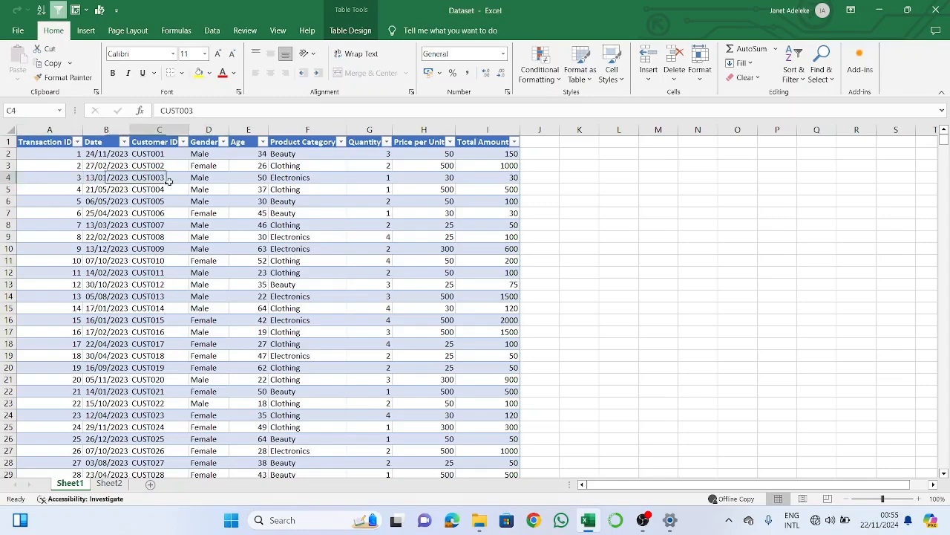
{"action": "left_click", "coordinate": [204, 234]}
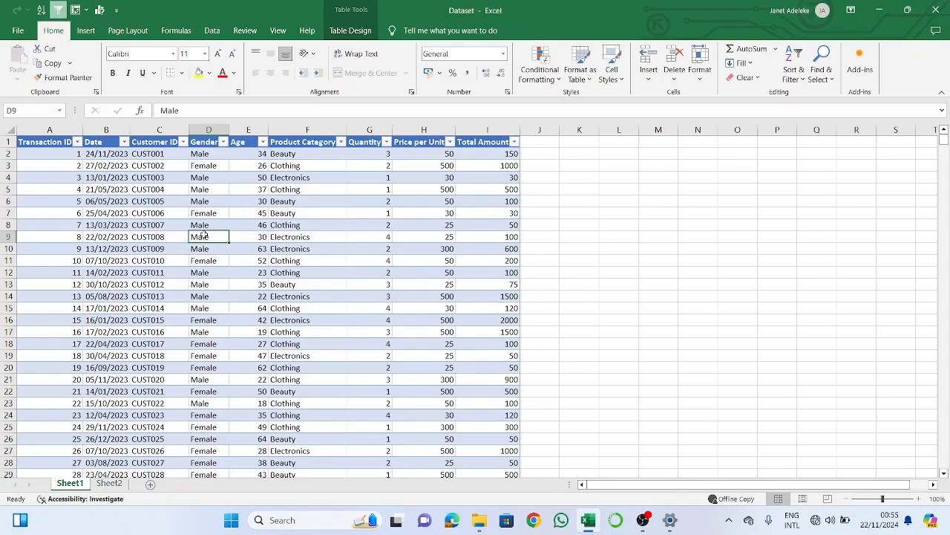
{"action": "scroll", "coordinate": [261, 262], "scroll_direction": "down", "scroll_amount": 2}
{"action": "scroll", "coordinate": [261, 263], "scroll_direction": "up", "scroll_amount": 2}
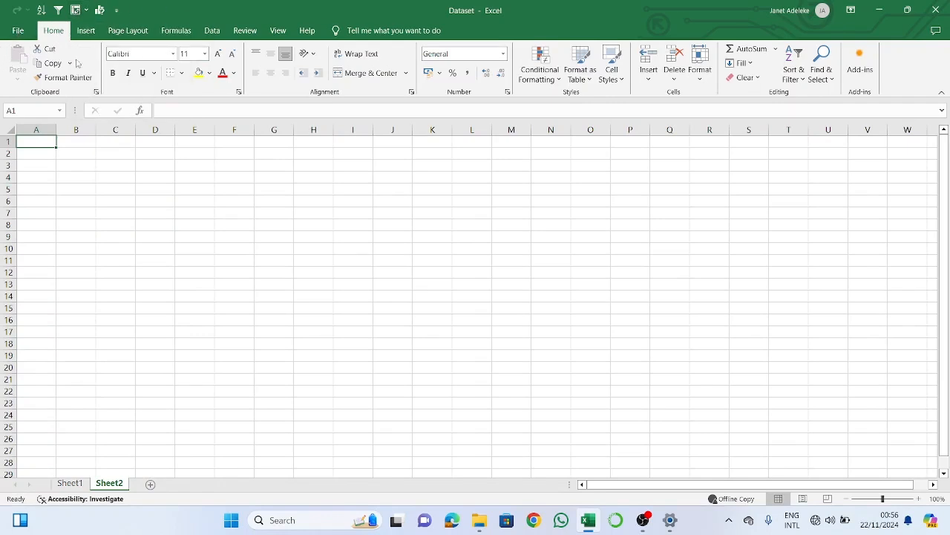
Create a PivotTable from the Sheet1 sales table, placed at cell A1 of the existing worksheet Sheet2
{"action": "left_click", "coordinate": [76, 10]}
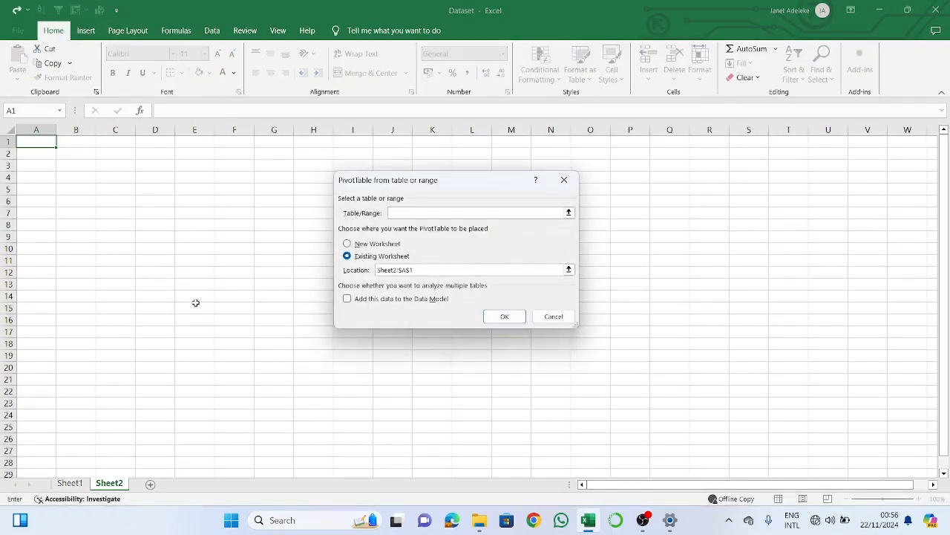
{"action": "left_click", "coordinate": [69, 482]}
{"action": "left_click", "coordinate": [504, 315]}
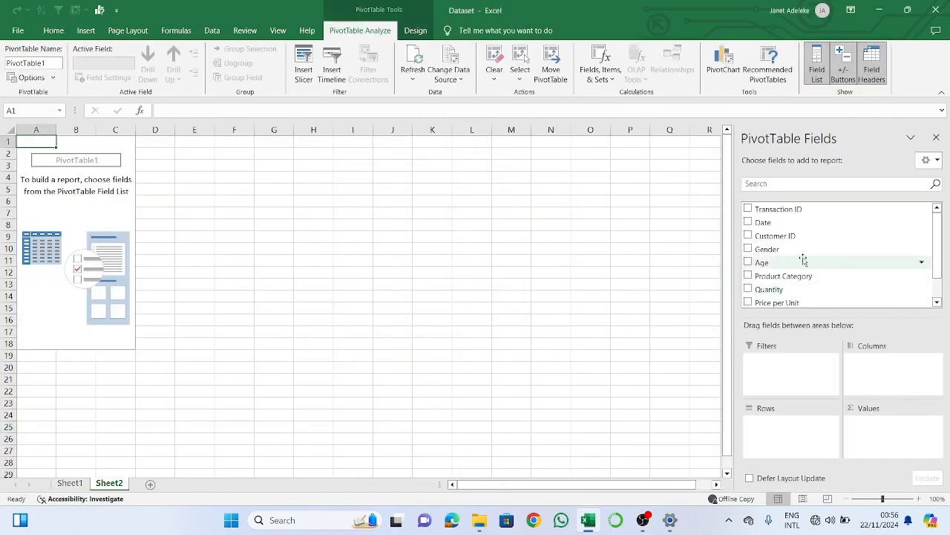
Set Gender as the PivotTable's row field and sum Total Amount in its values
{"action": "left_click", "coordinate": [798, 251]}
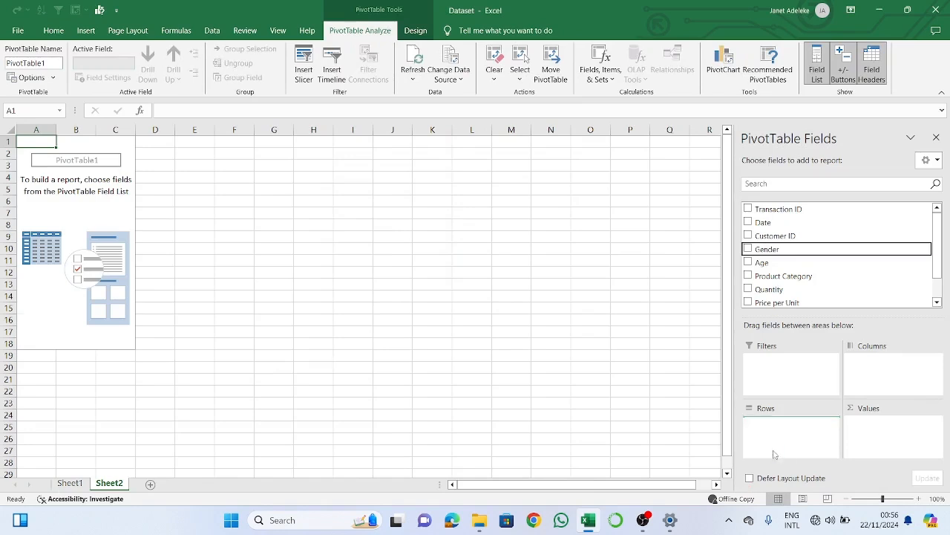
{"action": "left_click_drag", "start_coordinate": [797, 252], "coordinate": [875, 443]}
{"action": "scroll", "coordinate": [793, 274], "scroll_direction": "down", "scroll_amount": 1}
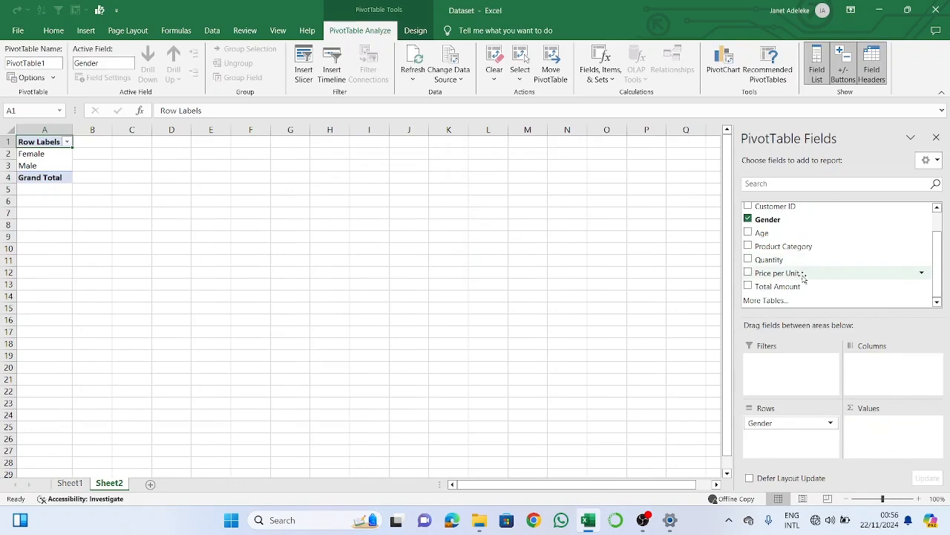
{"action": "left_click_drag", "start_coordinate": [797, 285], "coordinate": [866, 431]}
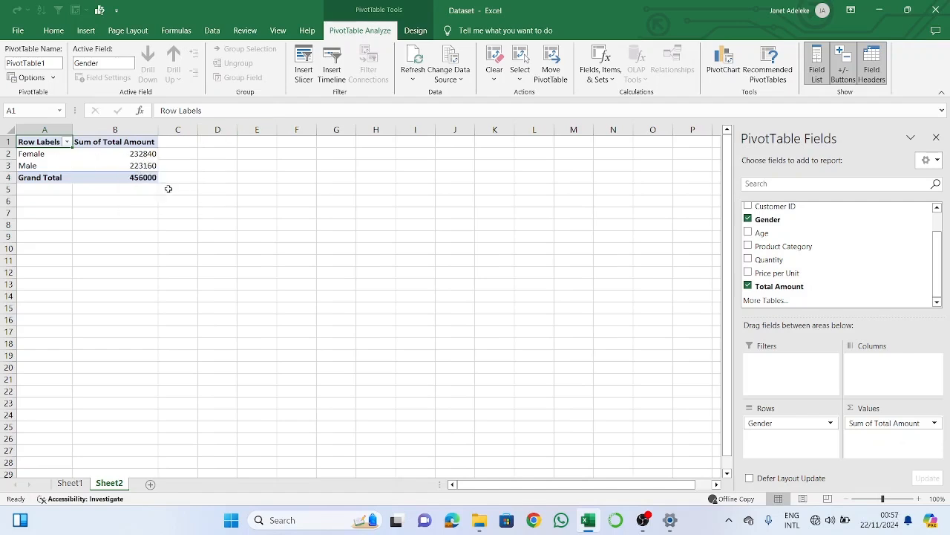
{"action": "left_click", "coordinate": [128, 165]}
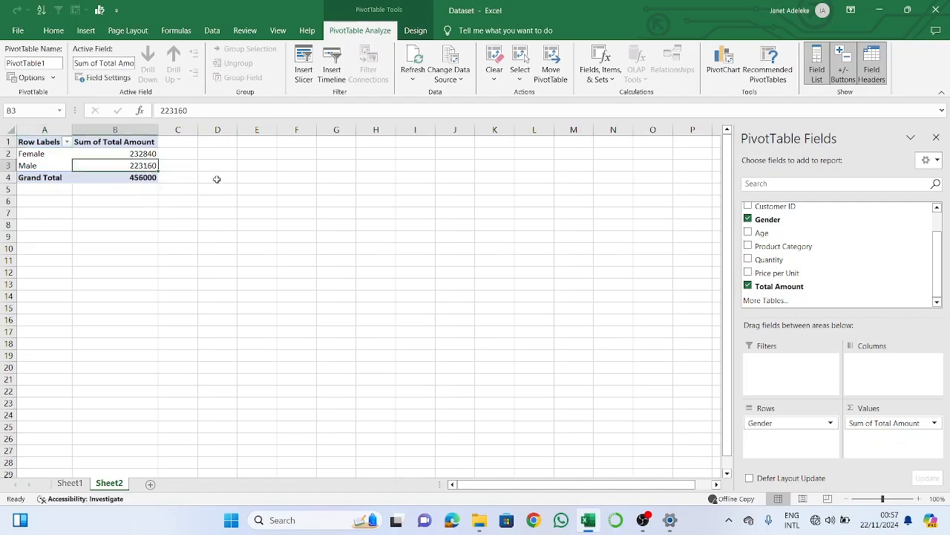
{"action": "left_click", "coordinate": [239, 163]}
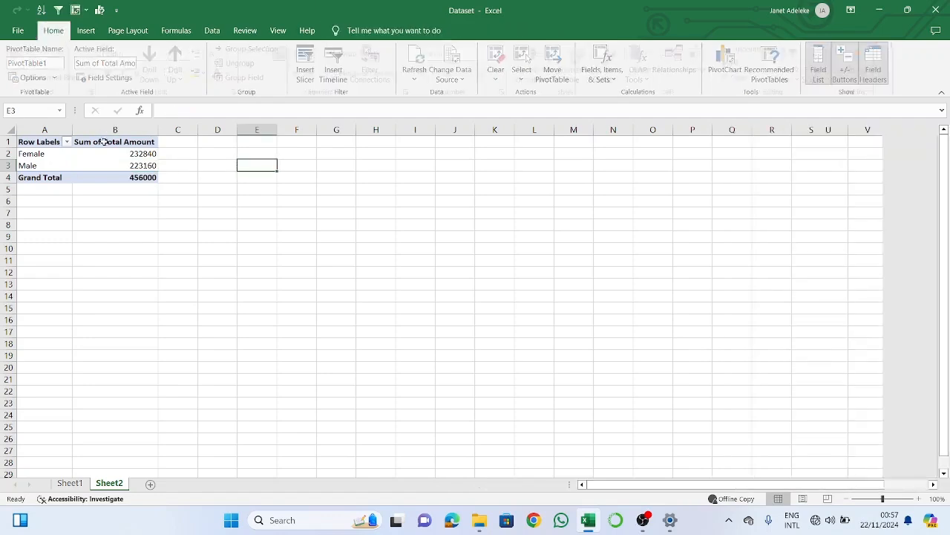
{"action": "left_click", "coordinate": [122, 163]}
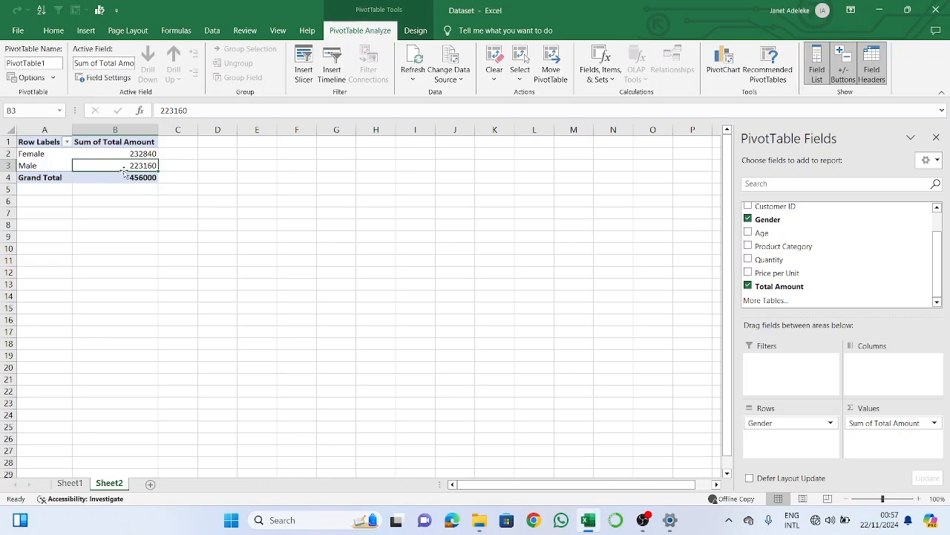
Insert a doughnut chart of the Total Amount by gender from the PivotTable
{"action": "mouse_move", "coordinate": [127, 166]}
{"action": "left_click", "coordinate": [123, 153]}
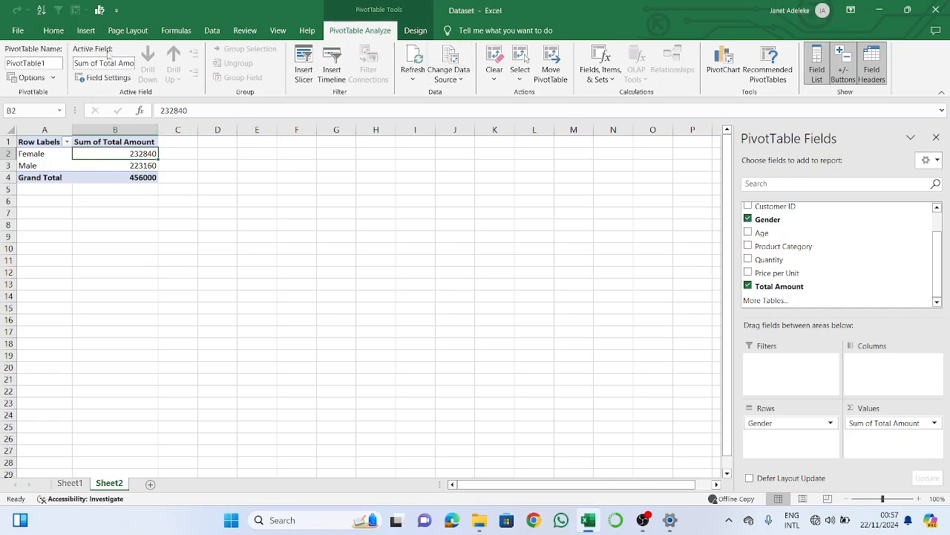
{"action": "left_click", "coordinate": [98, 9]}
{"action": "mouse_move", "coordinate": [372, 209]}
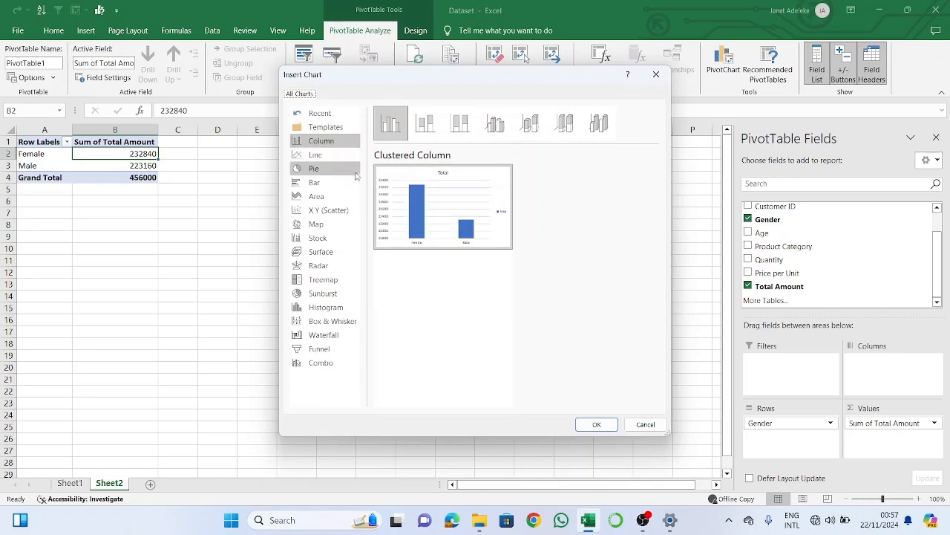
{"action": "left_click", "coordinate": [356, 173]}
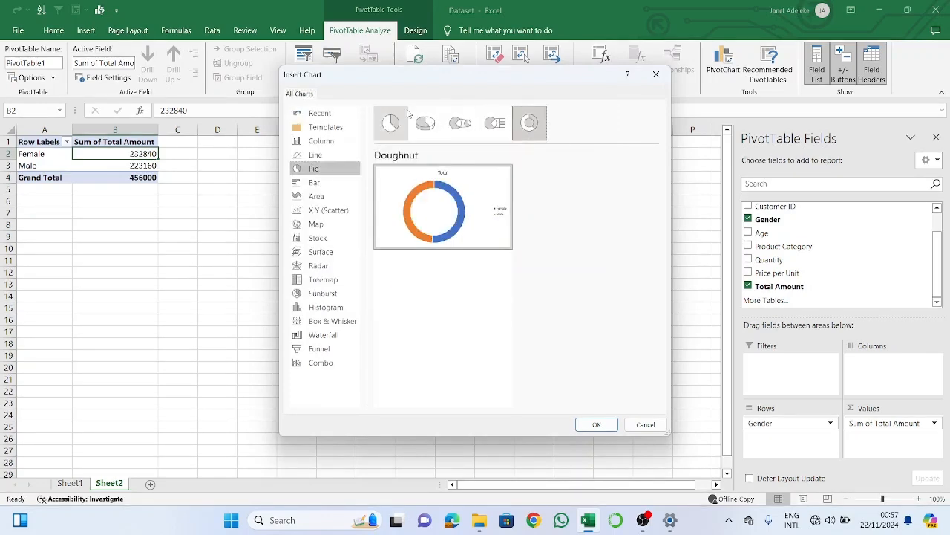
{"action": "left_click", "coordinate": [529, 123]}
{"action": "left_click", "coordinate": [597, 424]}
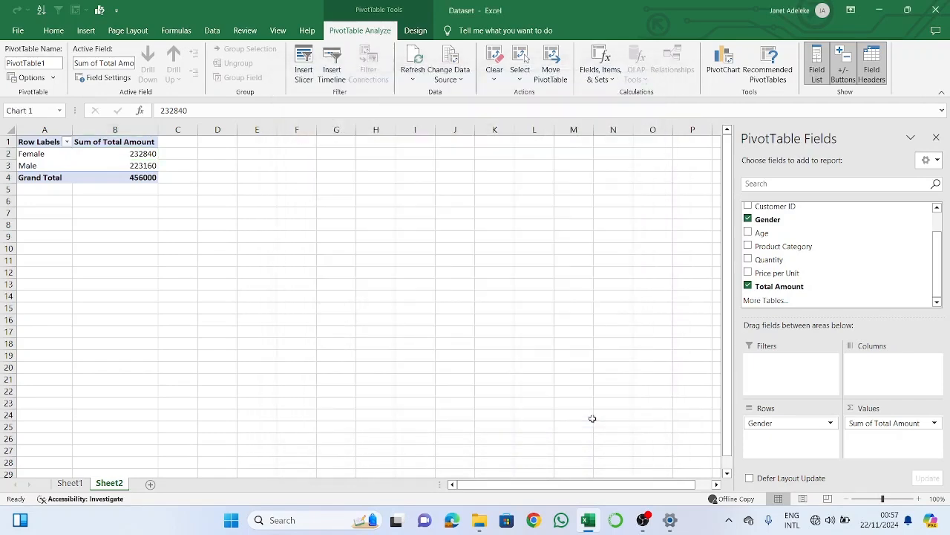
Move the doughnut chart up beside the PivotTable and hide all of its field buttons
{"action": "left_click", "coordinate": [403, 320]}
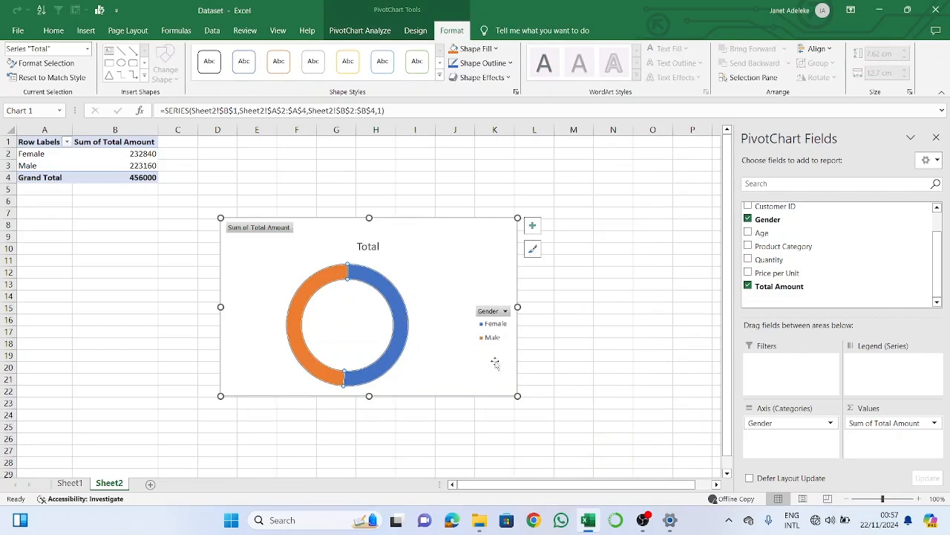
{"action": "left_click_drag", "start_coordinate": [448, 225], "coordinate": [493, 157]}
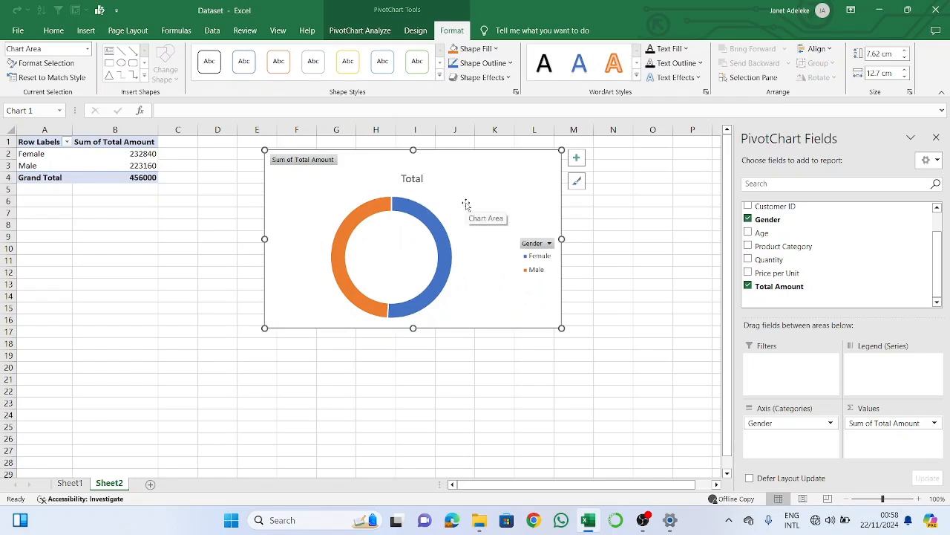
{"action": "right_click", "coordinate": [327, 162]}
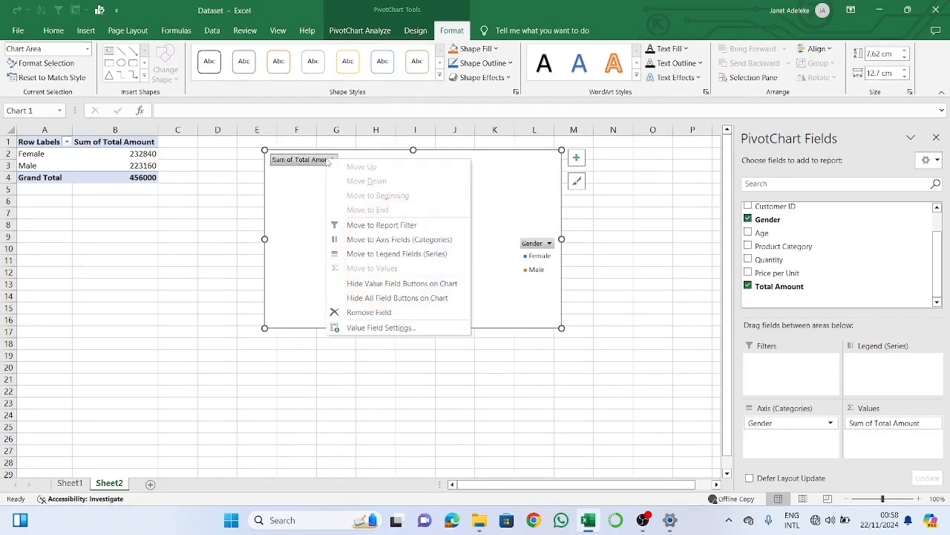
{"action": "left_click", "coordinate": [413, 300]}
Thicken the doughnut chart's ring by setting the data series' hole size to 55%
{"action": "left_click", "coordinate": [449, 216]}
{"action": "right_click", "coordinate": [449, 216]}
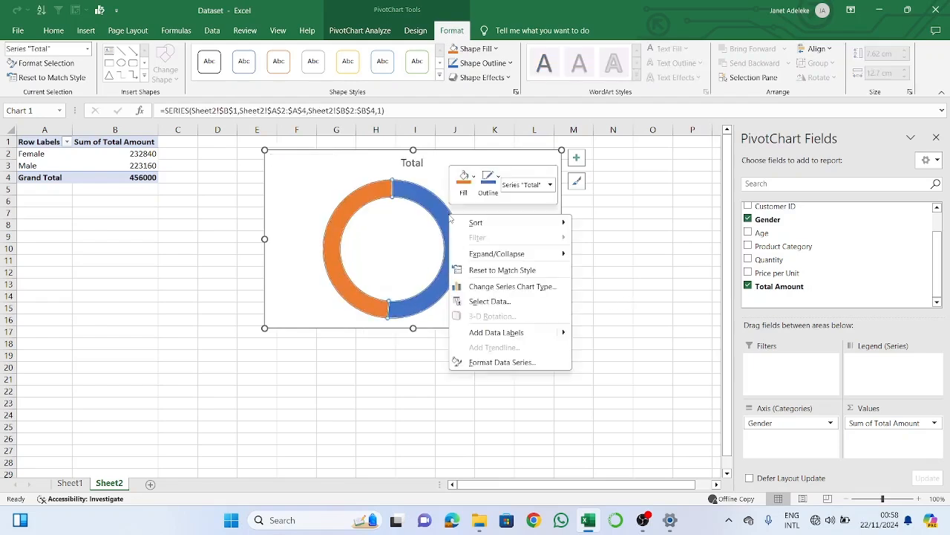
{"action": "left_click", "coordinate": [518, 362]}
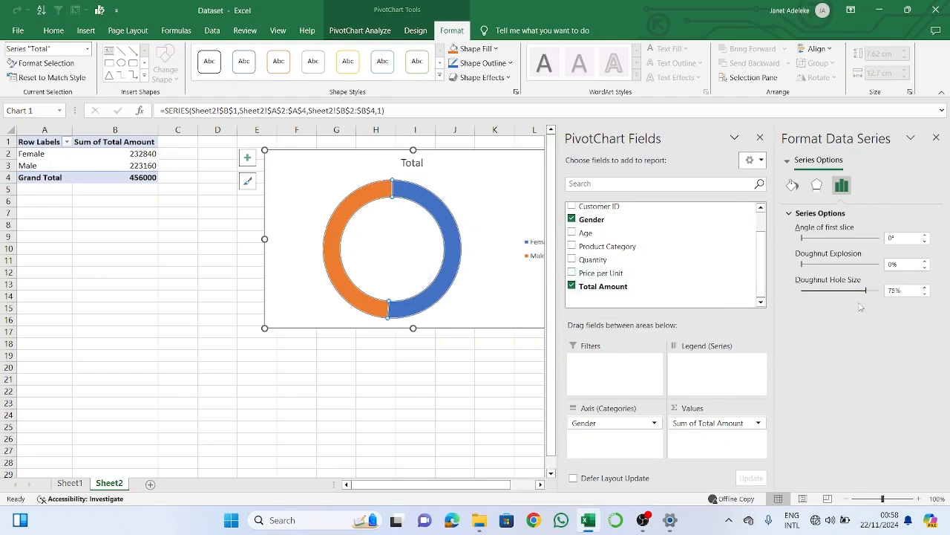
{"action": "left_click_drag", "start_coordinate": [865, 290], "coordinate": [851, 297]}
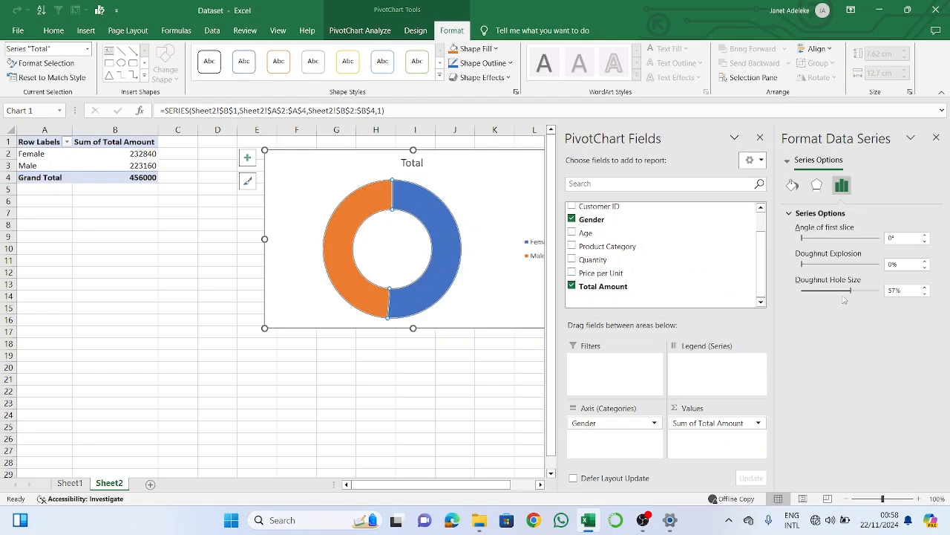
{"action": "mouse_move", "coordinate": [851, 295]}
{"action": "left_mouse_down"}
{"action": "mouse_move", "coordinate": [842, 294]}
{"action": "mouse_move", "coordinate": [851, 294]}
{"action": "left_mouse_up"}
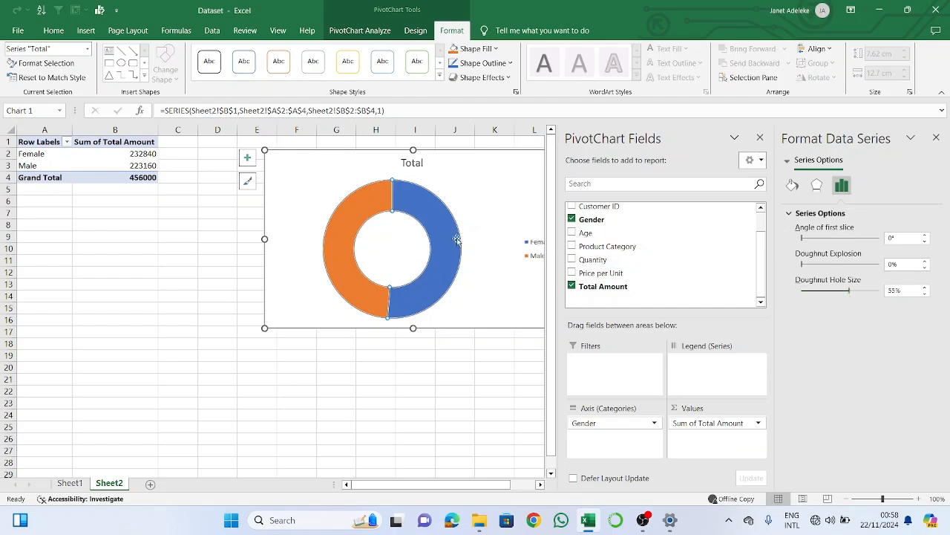
Look through the chart area's effects, fill and border options, and close the formatting pane
{"action": "left_click", "coordinate": [525, 285]}
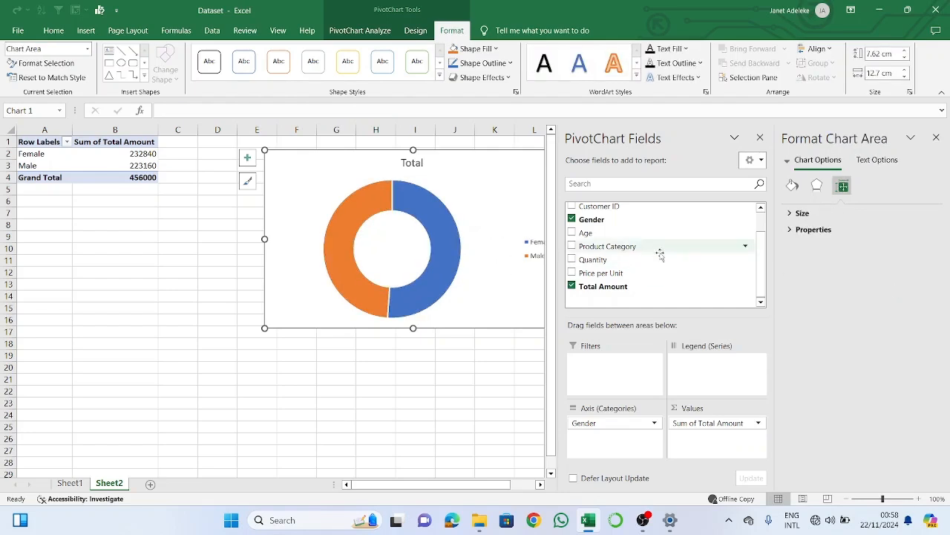
{"action": "left_click", "coordinate": [817, 186]}
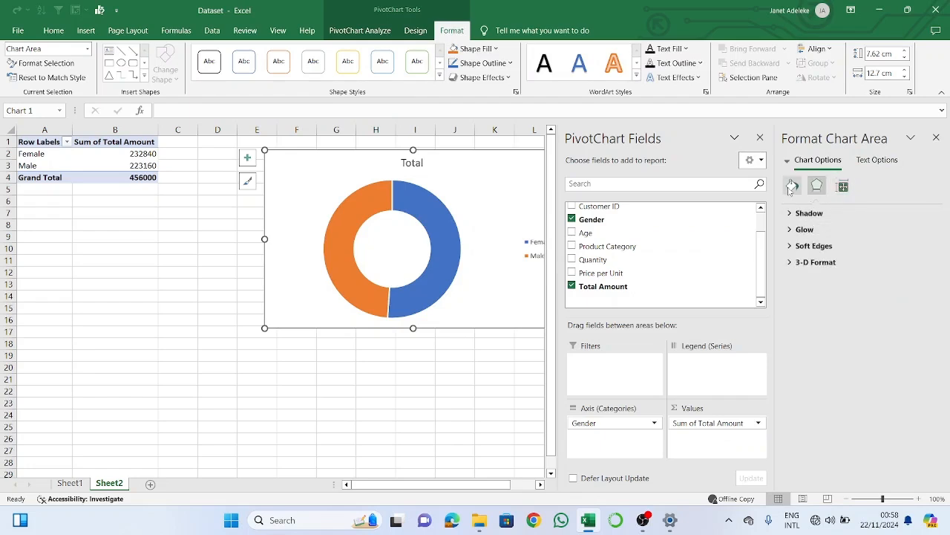
{"action": "left_click", "coordinate": [792, 186]}
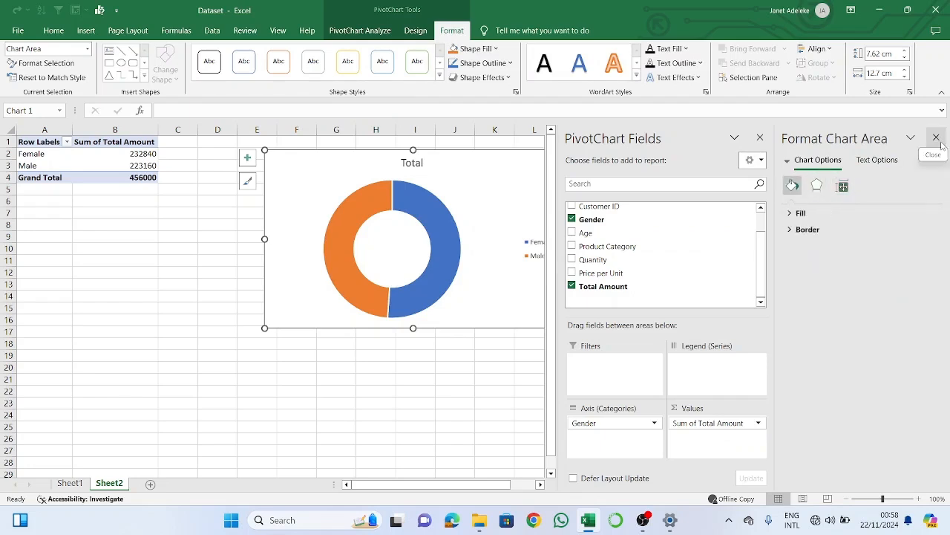
{"action": "left_click", "coordinate": [936, 137]}
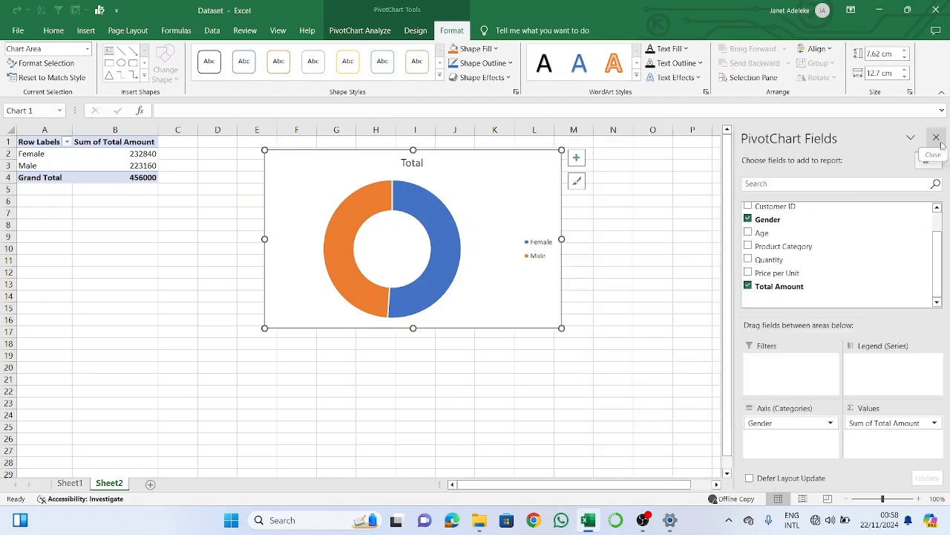
Replace the doughnut chart's title with "Total Revenue by Gender"
{"action": "left_click", "coordinate": [418, 162]}
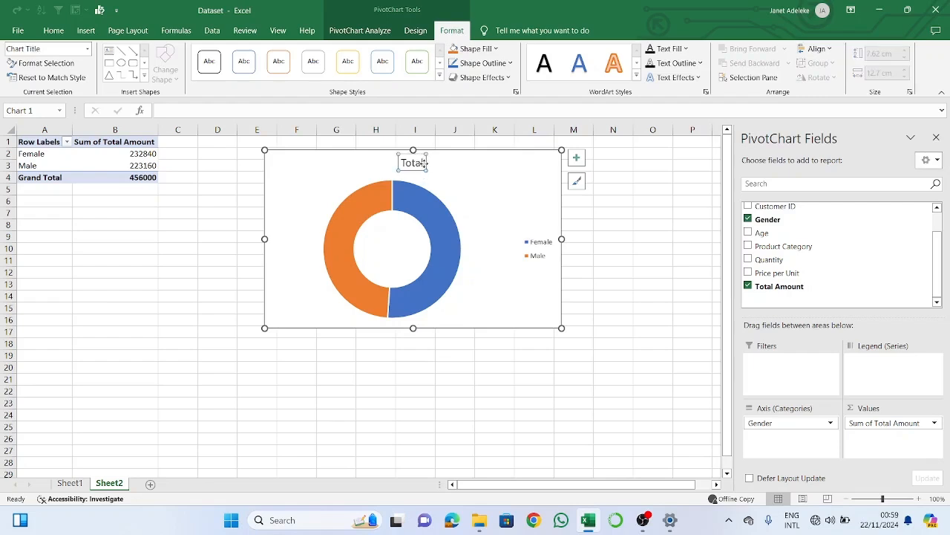
{"action": "mouse_move", "coordinate": [426, 162]}
{"action": "left_mouse_down"}
{"action": "mouse_move", "coordinate": [356, 148]}
{"action": "mouse_move", "coordinate": [436, 161]}
{"action": "left_mouse_up"}
{"action": "key", "text": "ctrl+z"}
{"action": "left_click", "coordinate": [413, 163]}
{"action": "key", "text": "BackSpace"}
{"action": "key", "text": "BackSpace"}
{"action": "key", "text": "BackSpace"}
{"action": "key", "text": "BackSpace"}
{"action": "key", "text": "BackSpace"}
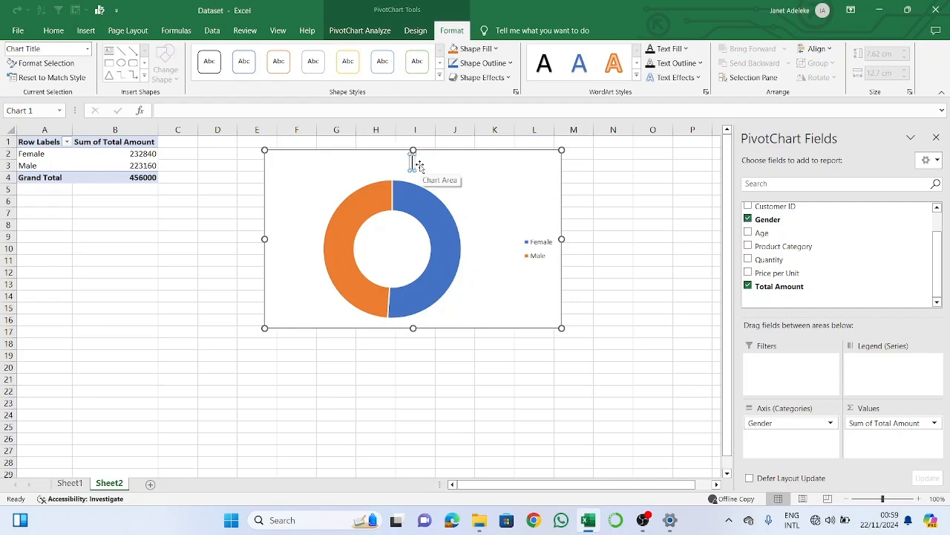
{"action": "type", "text": "Total"}
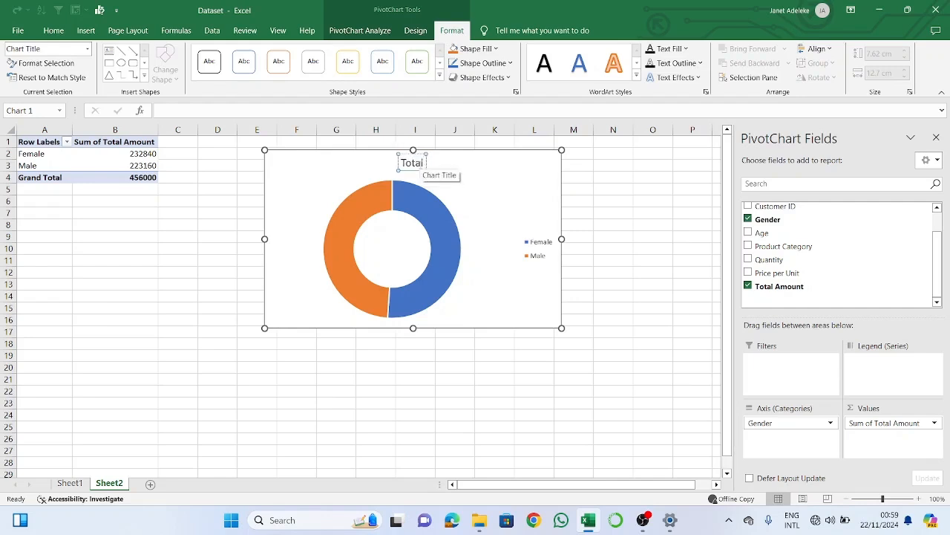
{"action": "type", "text": " Reven"}
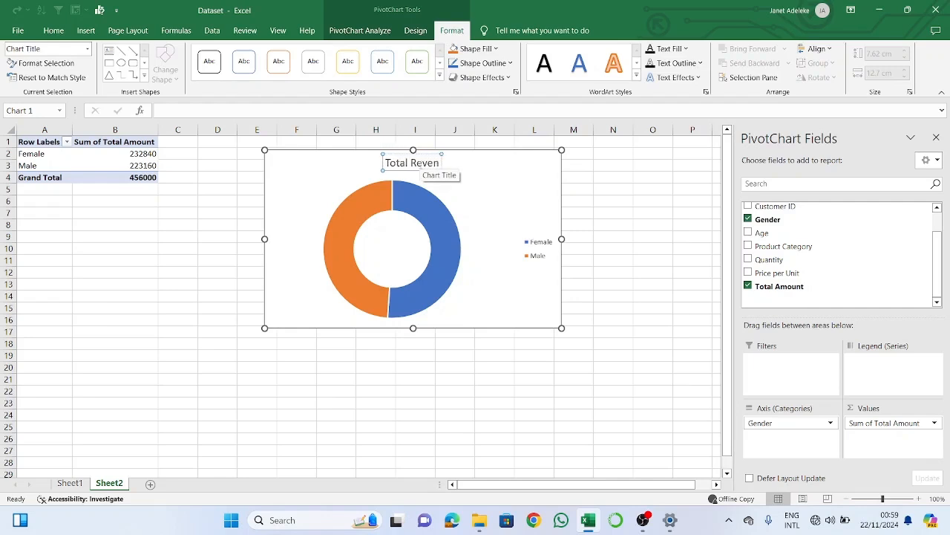
{"action": "type", "text": "ue by Gender"}
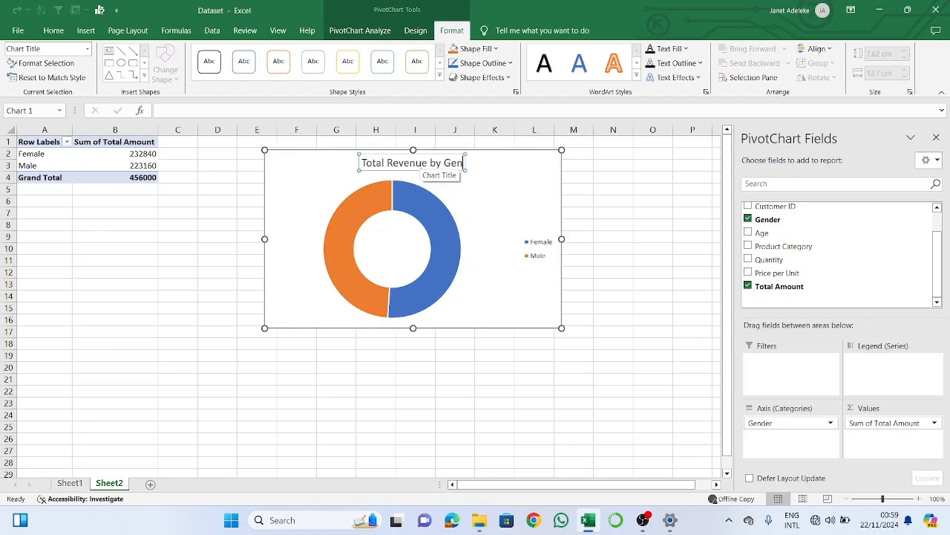
{"action": "left_click", "coordinate": [462, 191]}
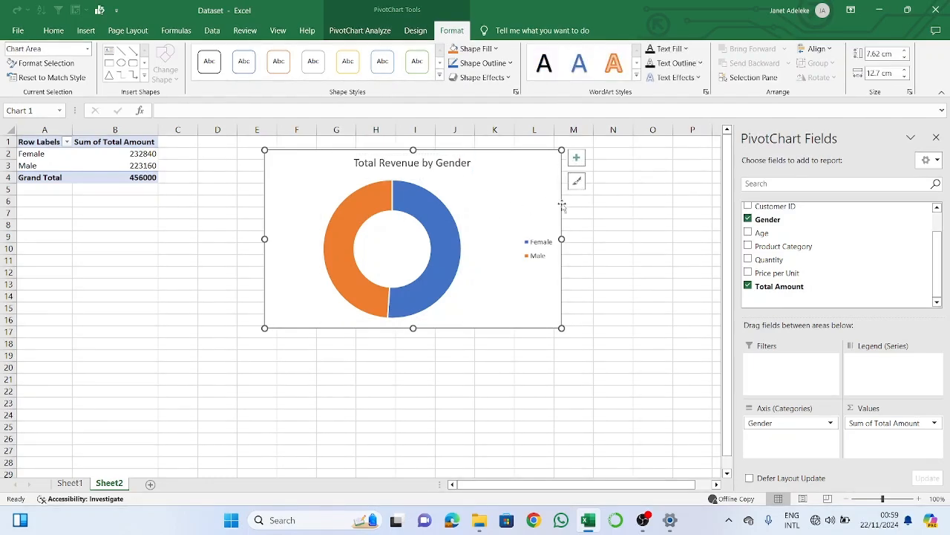
Add data labels to the doughnut chart's data series
{"action": "left_click", "coordinate": [534, 246]}
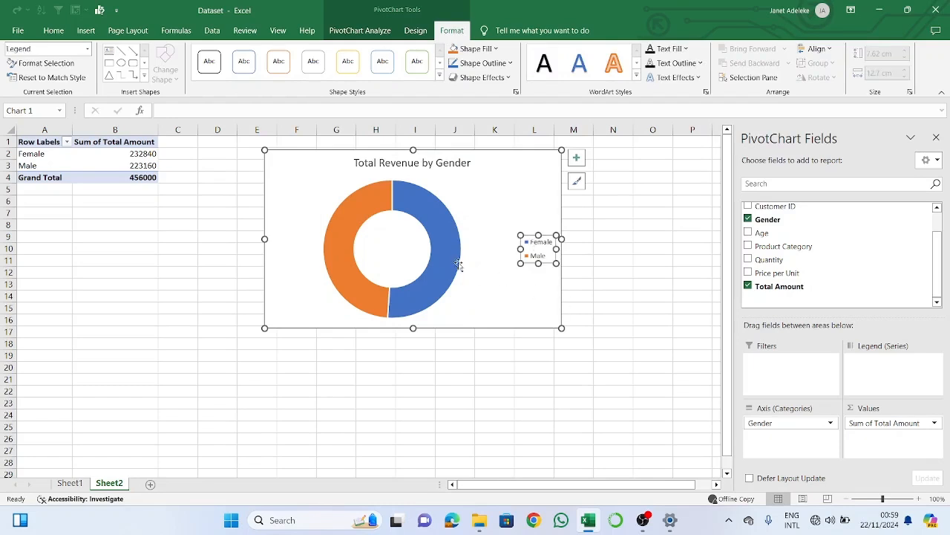
{"action": "left_click", "coordinate": [456, 261]}
{"action": "right_click", "coordinate": [456, 261]}
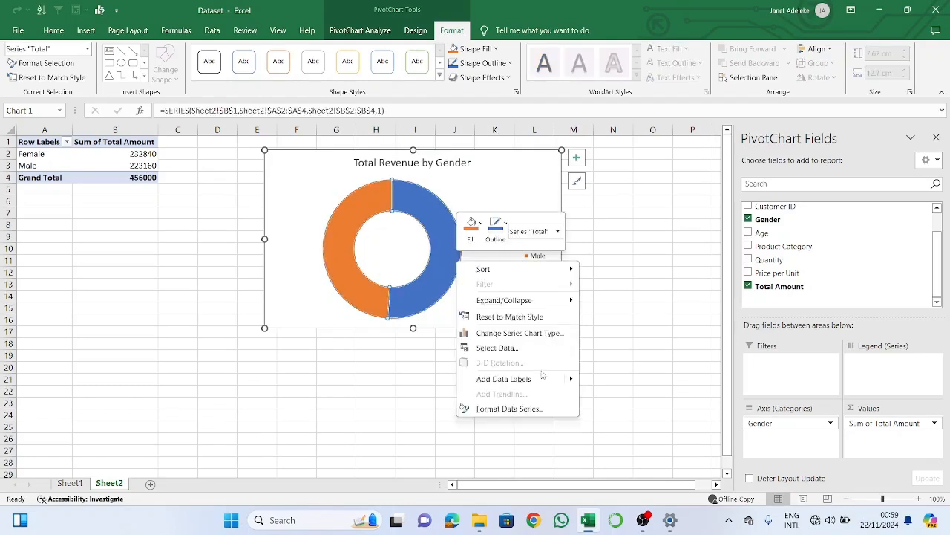
{"action": "left_click", "coordinate": [547, 409]}
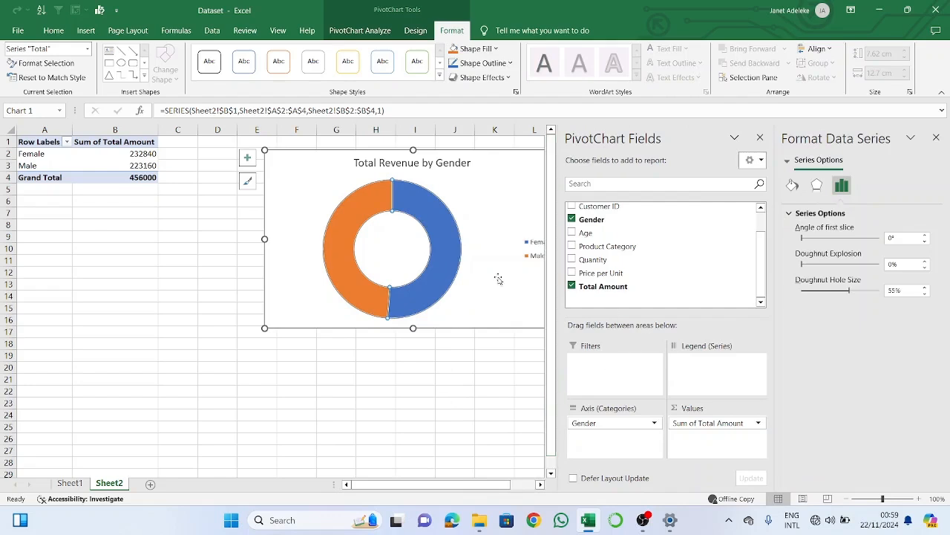
{"action": "right_click", "coordinate": [440, 256]}
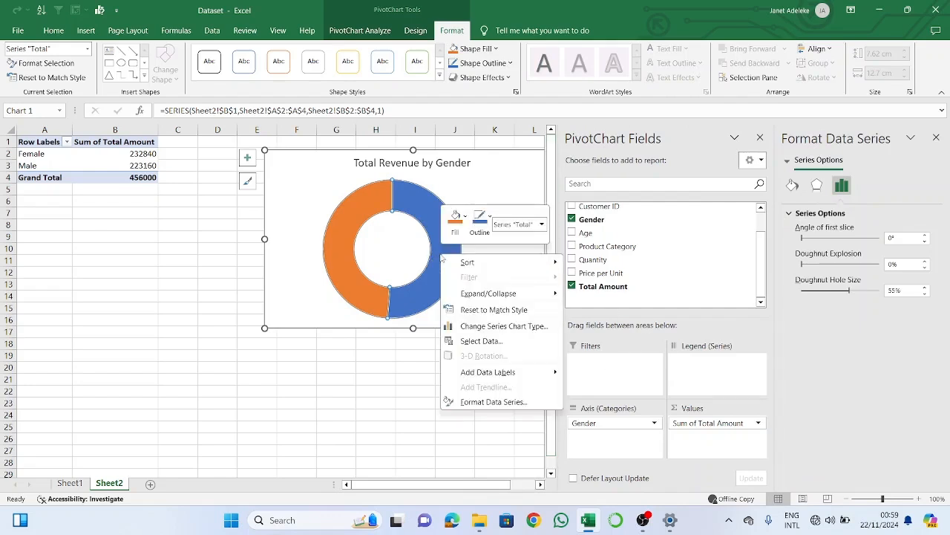
{"action": "left_click", "coordinate": [488, 372]}
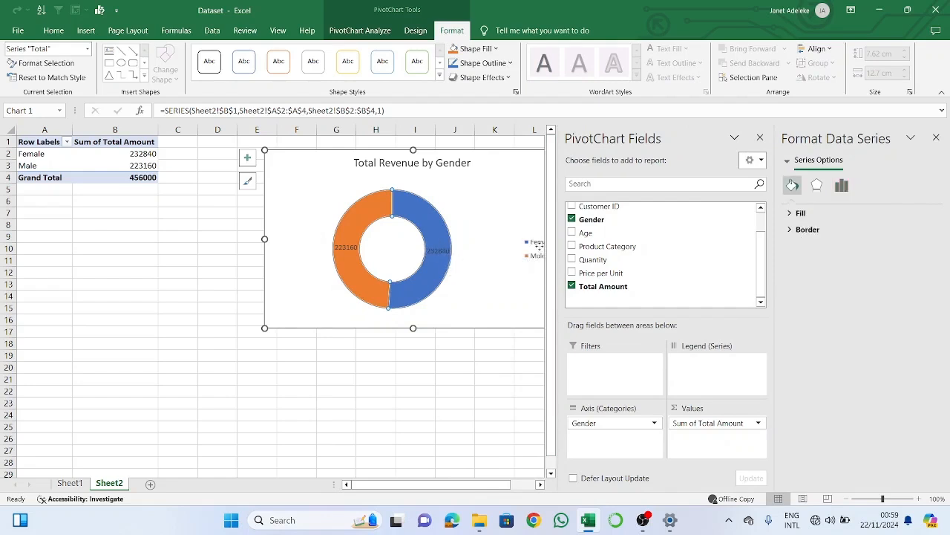
Try out the different legend positions and place the doughnut chart's legend on the left of the chart
{"action": "left_click", "coordinate": [540, 249]}
{"action": "right_click", "coordinate": [540, 249]}
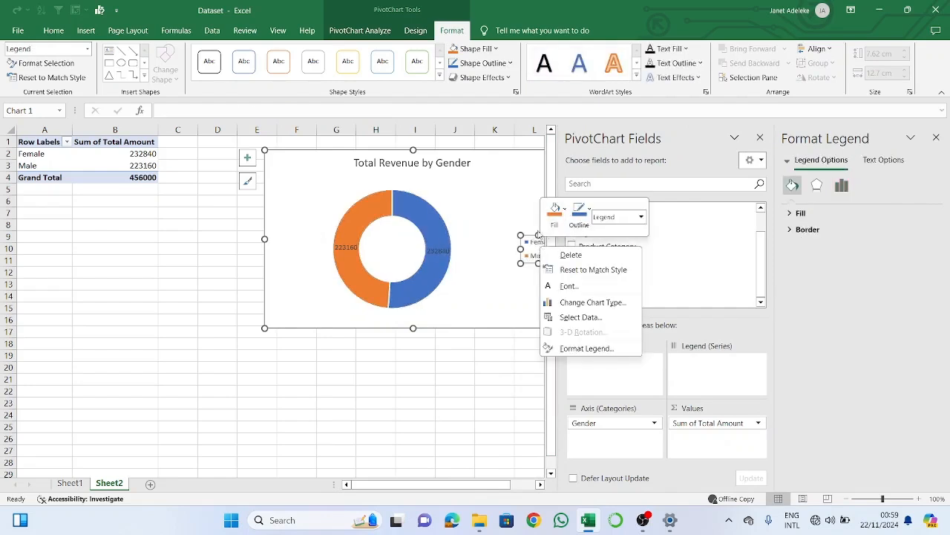
{"action": "left_click", "coordinate": [874, 165]}
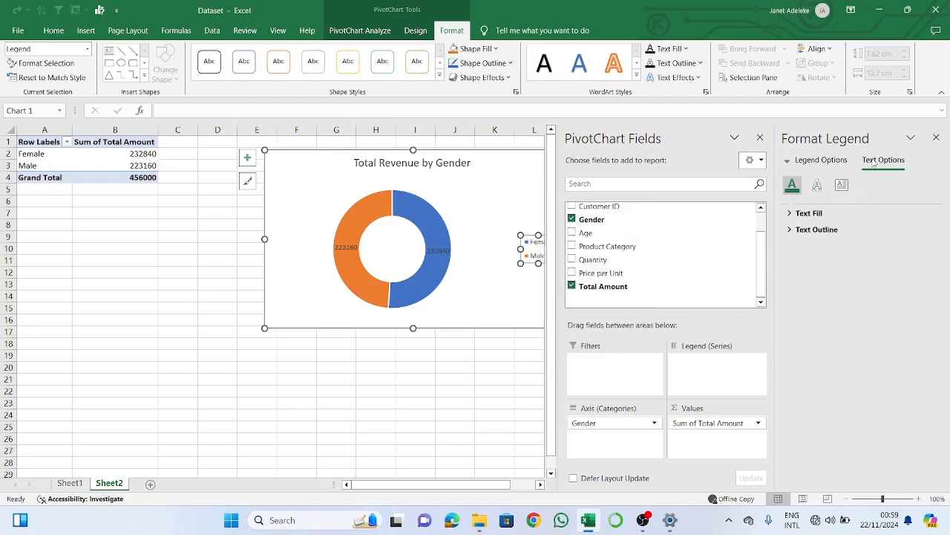
{"action": "left_click", "coordinate": [822, 163]}
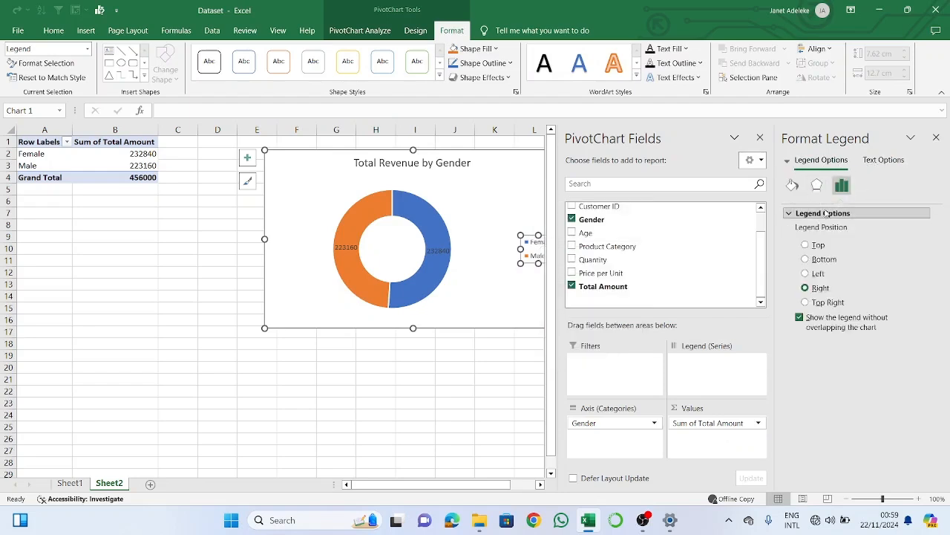
{"action": "left_click", "coordinate": [816, 273]}
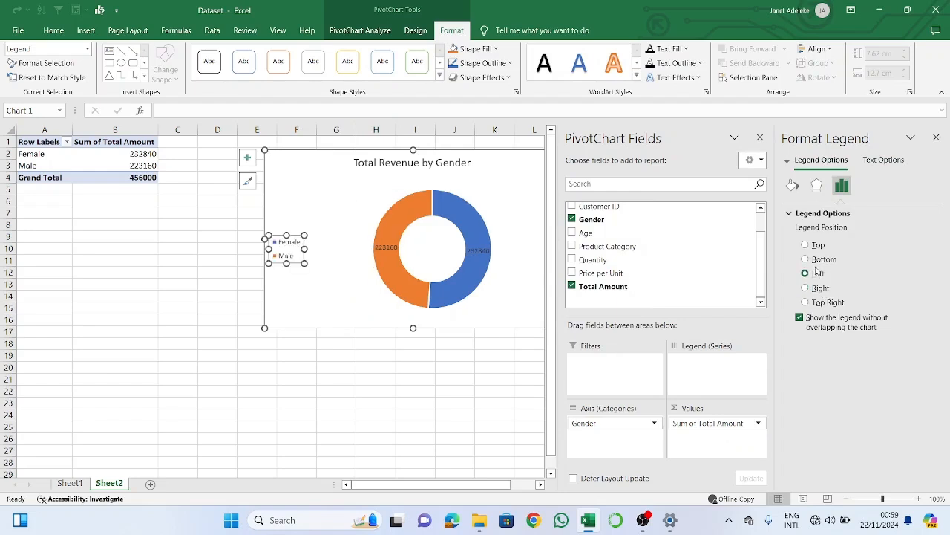
{"action": "left_click", "coordinate": [816, 264]}
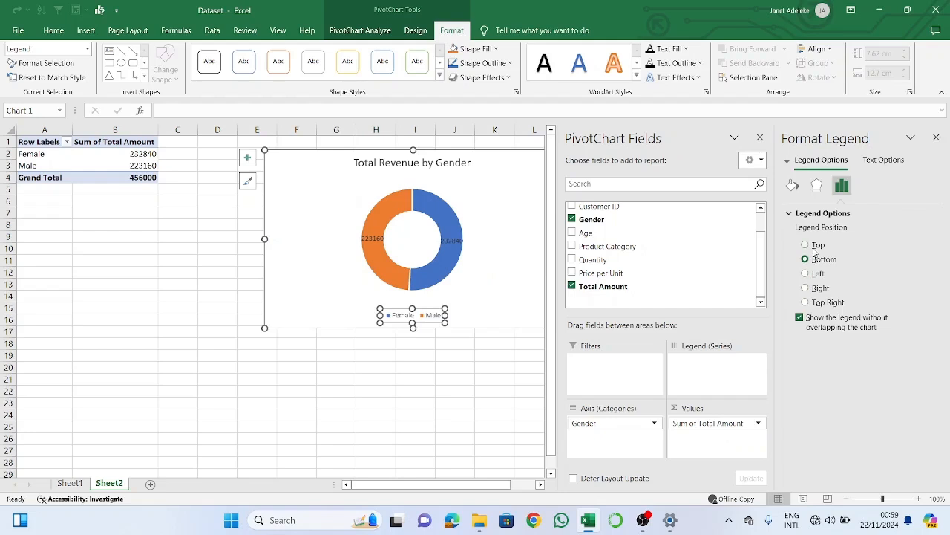
{"action": "left_click", "coordinate": [815, 249]}
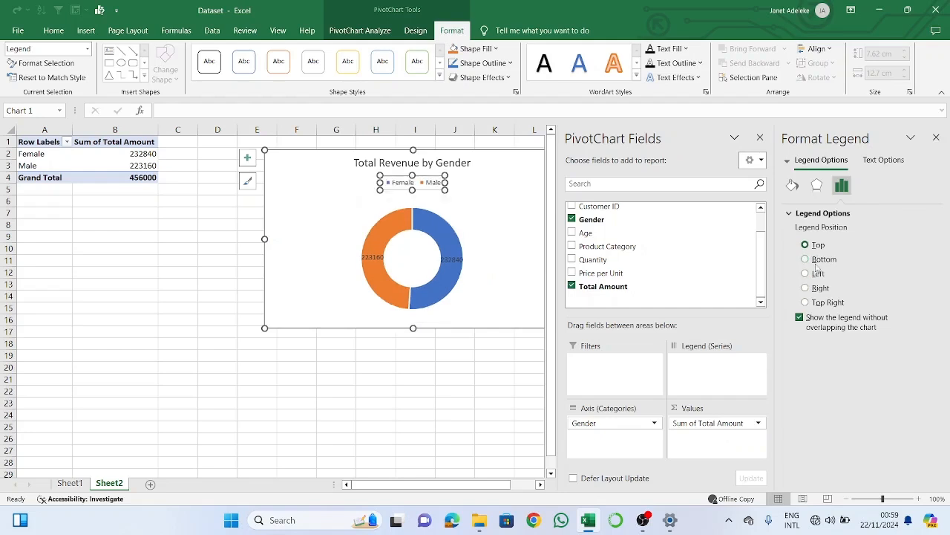
{"action": "left_click", "coordinate": [816, 303]}
{"action": "left_click", "coordinate": [816, 288]}
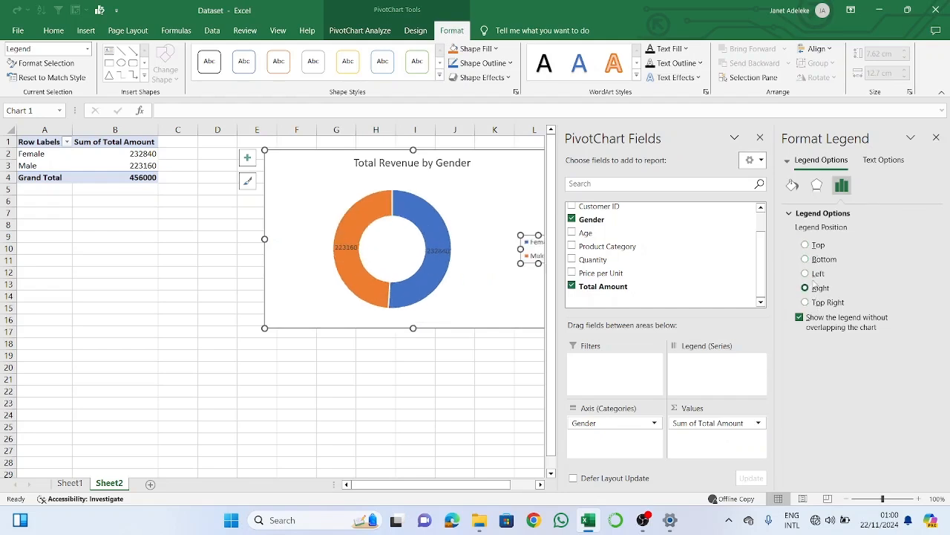
{"action": "left_click", "coordinate": [815, 275]}
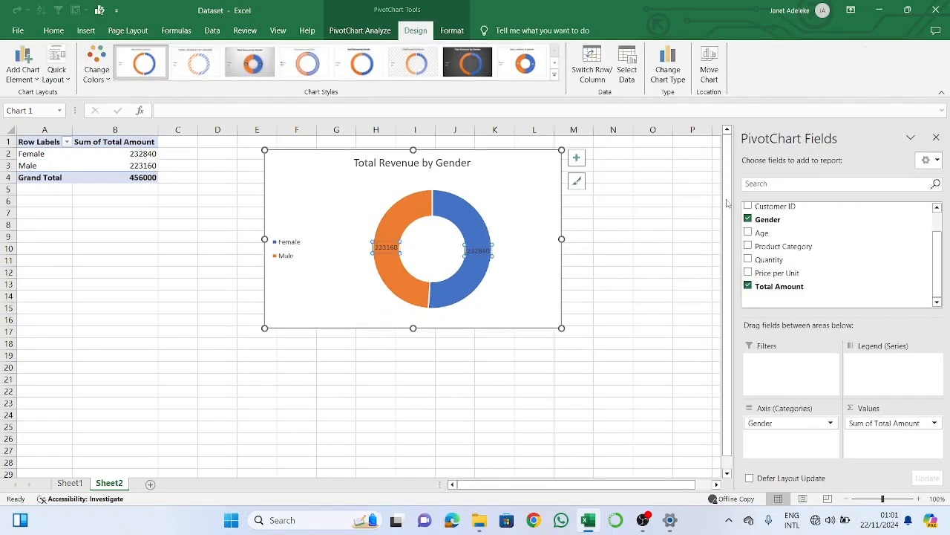
Open the formatting options of the doughnut chart's data labels and include the legend key in the labels
{"action": "right_click", "coordinate": [535, 178]}
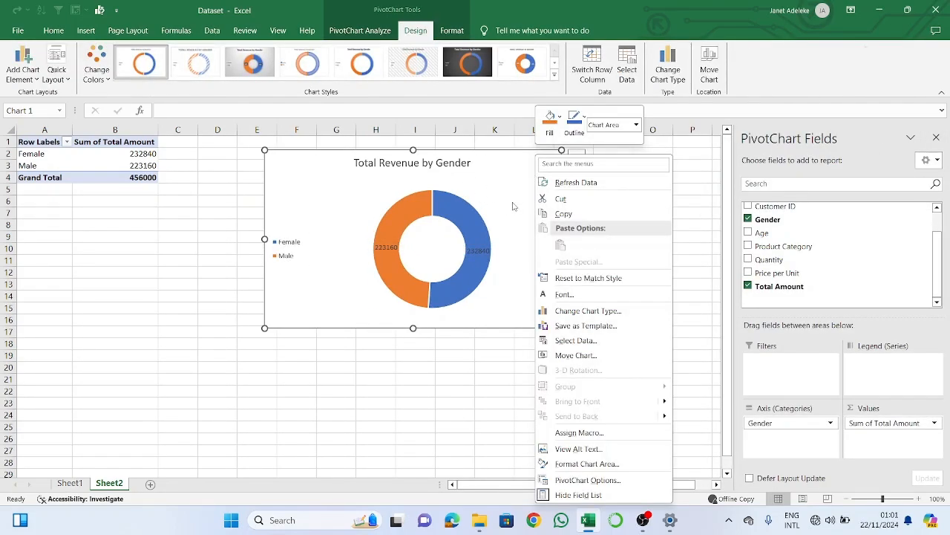
{"action": "key", "text": "Escape"}
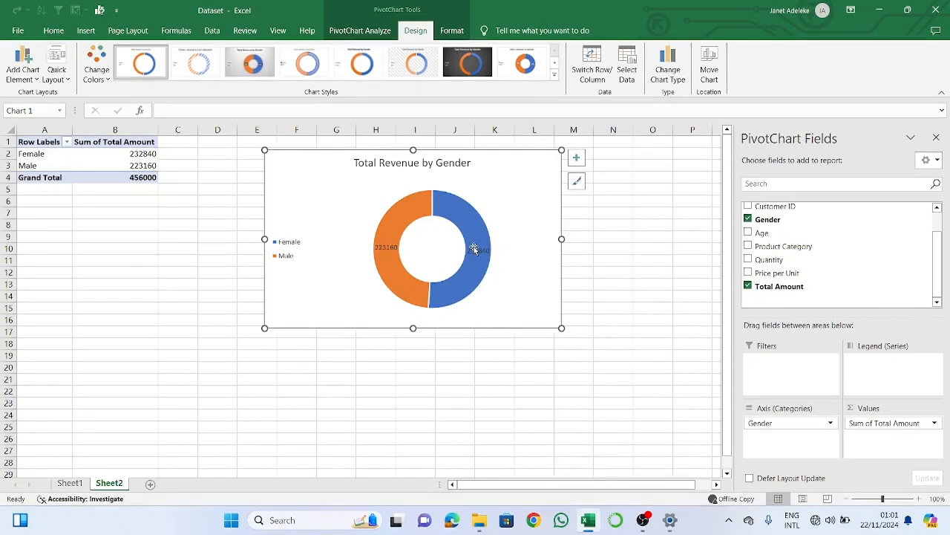
{"action": "left_click", "coordinate": [481, 251]}
{"action": "right_click", "coordinate": [480, 251]}
{"action": "mouse_move", "coordinate": [565, 363]}
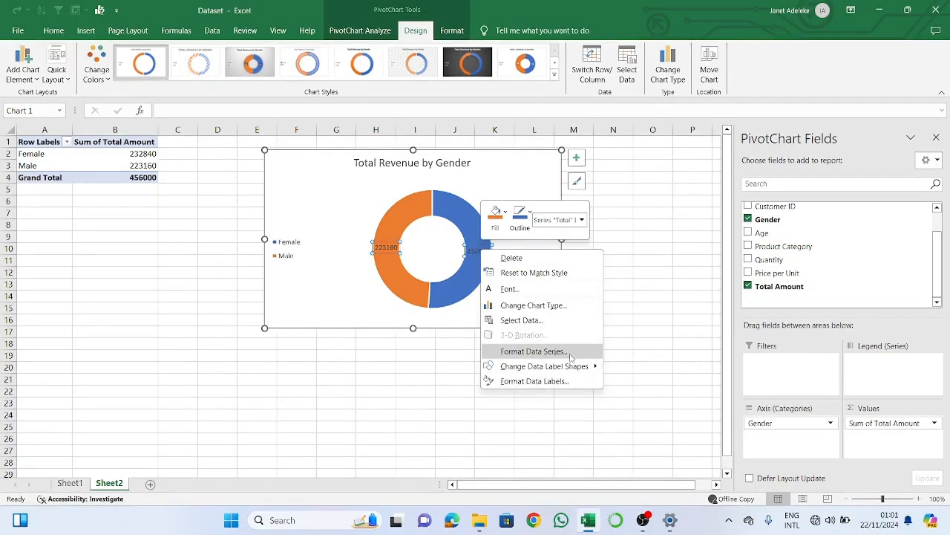
{"action": "left_click", "coordinate": [532, 381]}
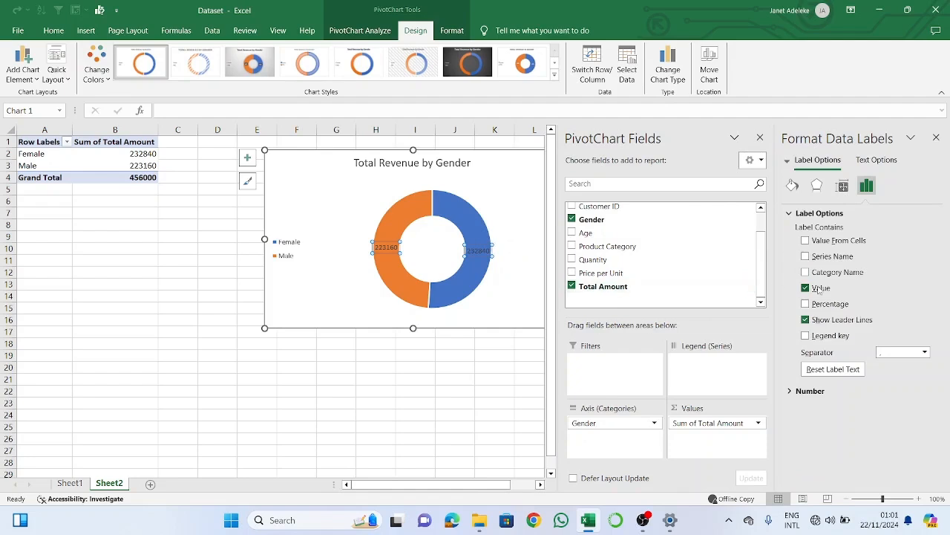
{"action": "left_click", "coordinate": [805, 336]}
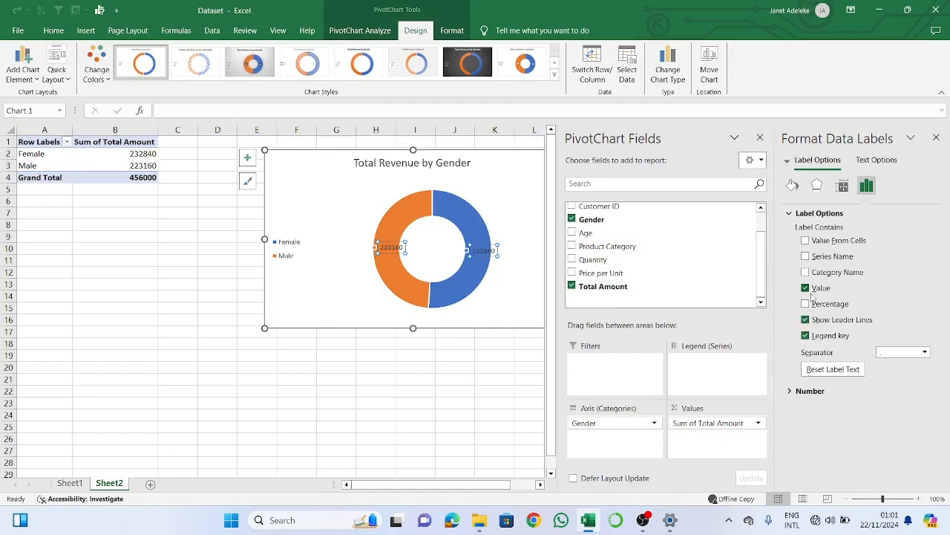
Try the series name in the data labels, then show the category name with the value instead
{"action": "left_click", "coordinate": [843, 185]}
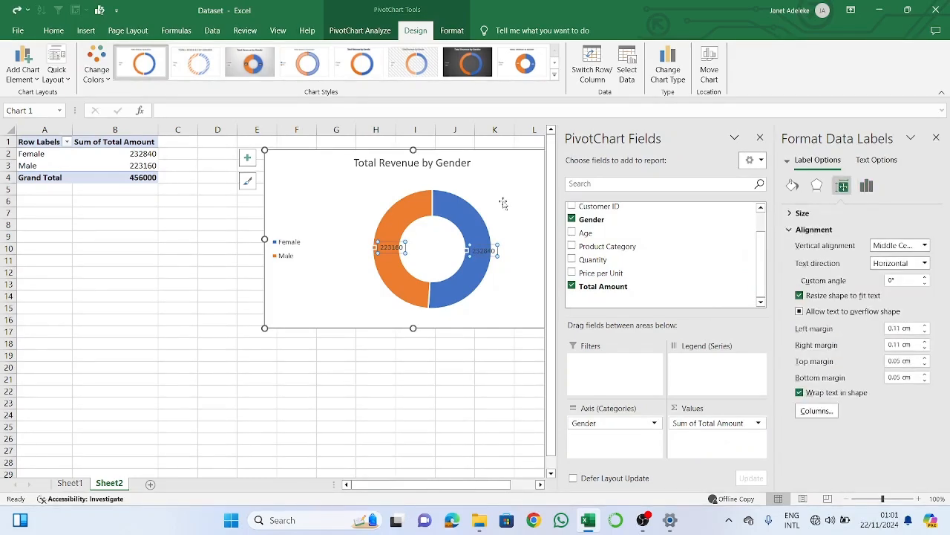
{"action": "left_click", "coordinate": [867, 185]}
{"action": "left_click", "coordinate": [842, 214]}
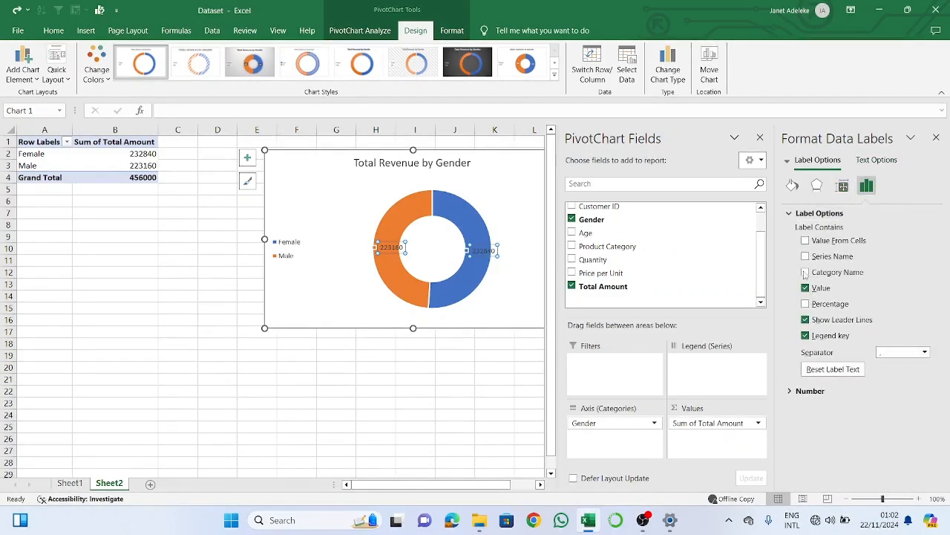
{"action": "left_click", "coordinate": [806, 256]}
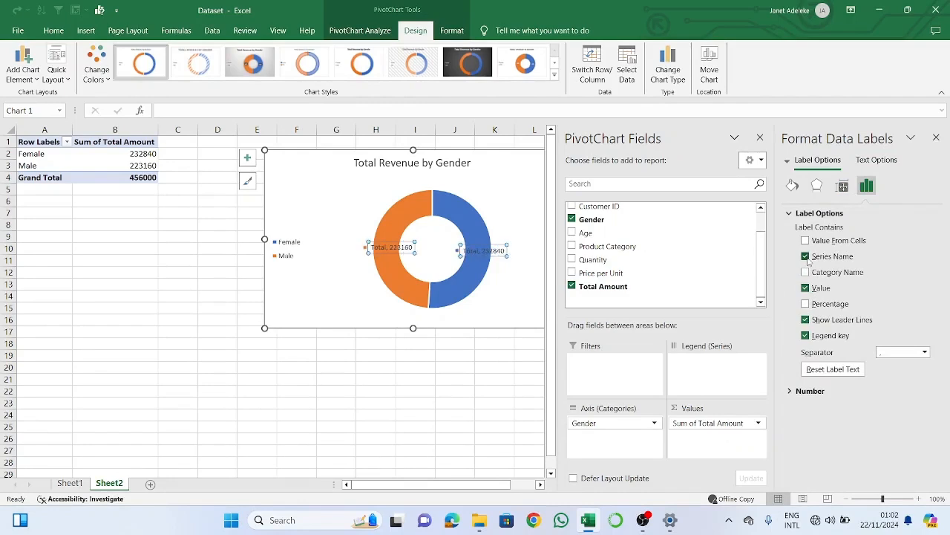
{"action": "left_click", "coordinate": [807, 256]}
{"action": "left_click", "coordinate": [805, 272]}
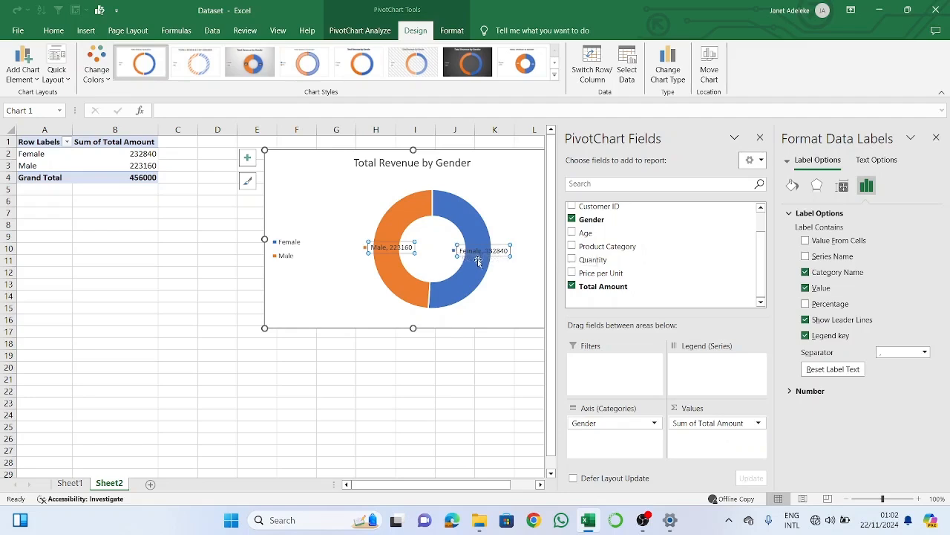
Set the data labels' separator to (New Line)
{"action": "left_click", "coordinate": [890, 351]}
{"action": "left_click", "coordinate": [925, 352]}
{"action": "left_click", "coordinate": [916, 400]}
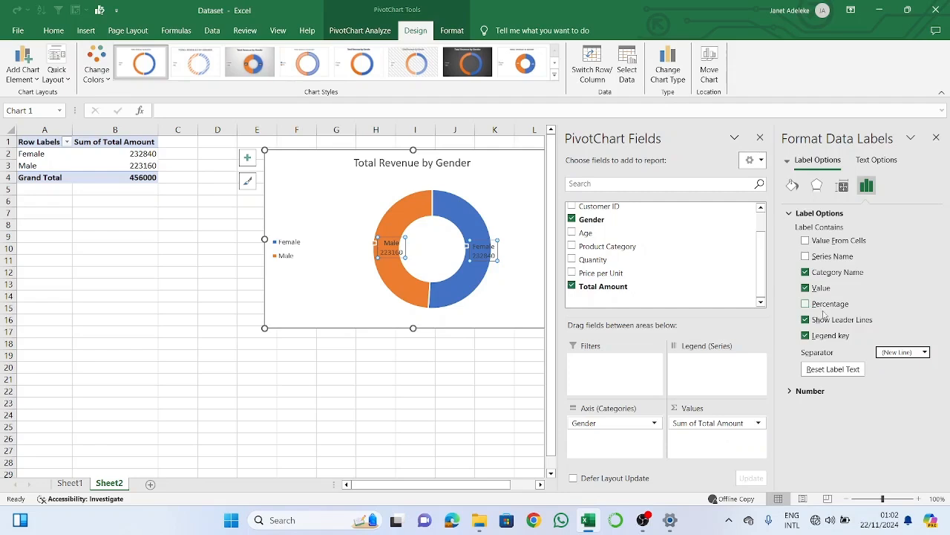
Add the percentage to the data labels and remove their legend key
{"action": "left_click", "coordinate": [806, 304]}
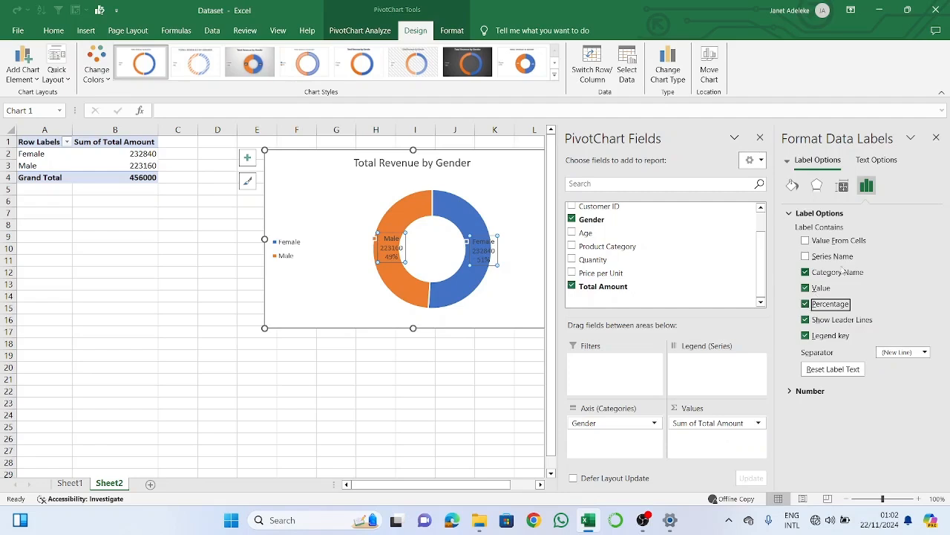
{"action": "left_click", "coordinate": [805, 336]}
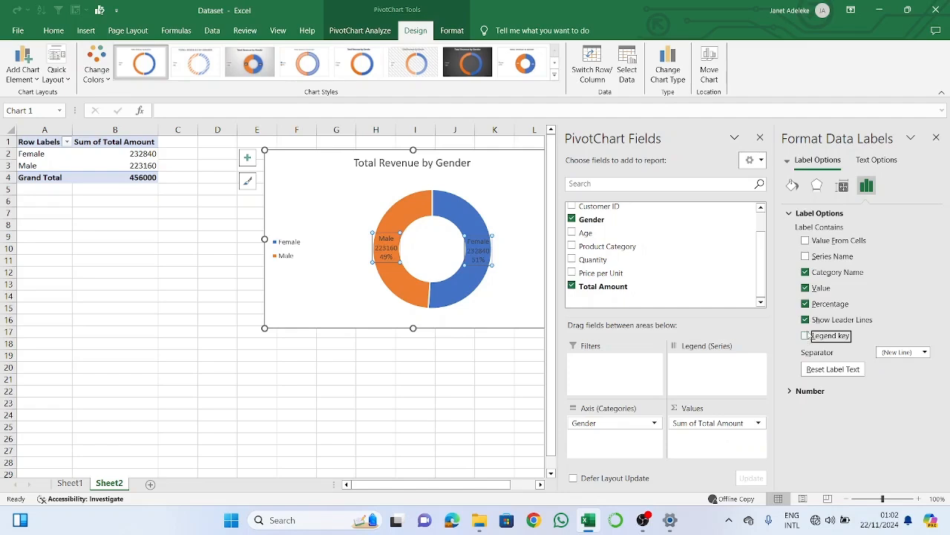
Turn off the data labels' leader lines and move the Female and Male labels outside the doughnut ring
{"action": "left_click", "coordinate": [811, 322]}
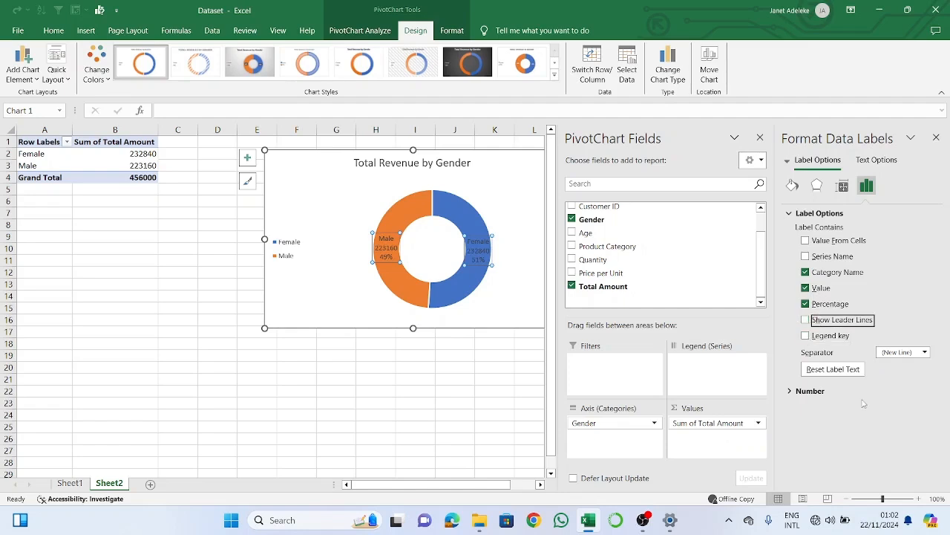
{"action": "left_click", "coordinate": [843, 187]}
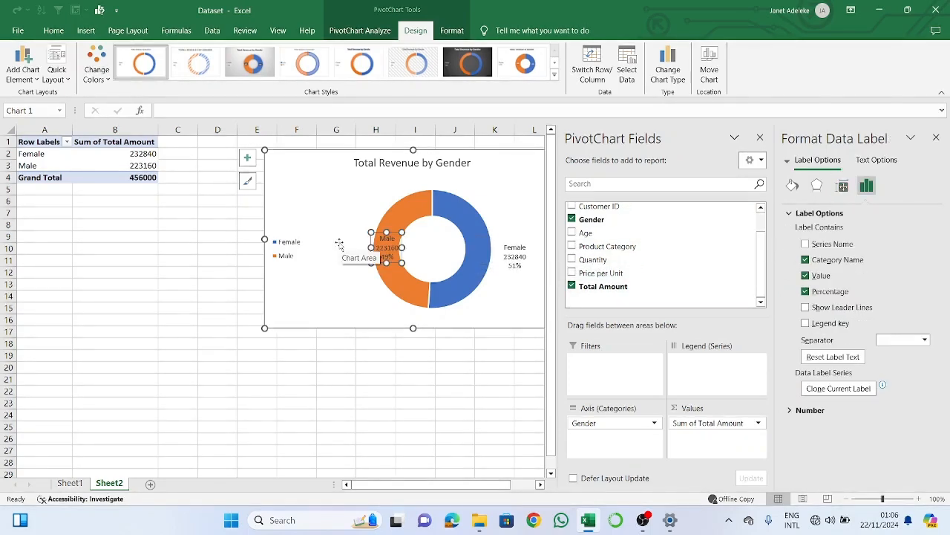
{"action": "left_click", "coordinate": [379, 248]}
{"action": "left_click", "coordinate": [412, 296]}
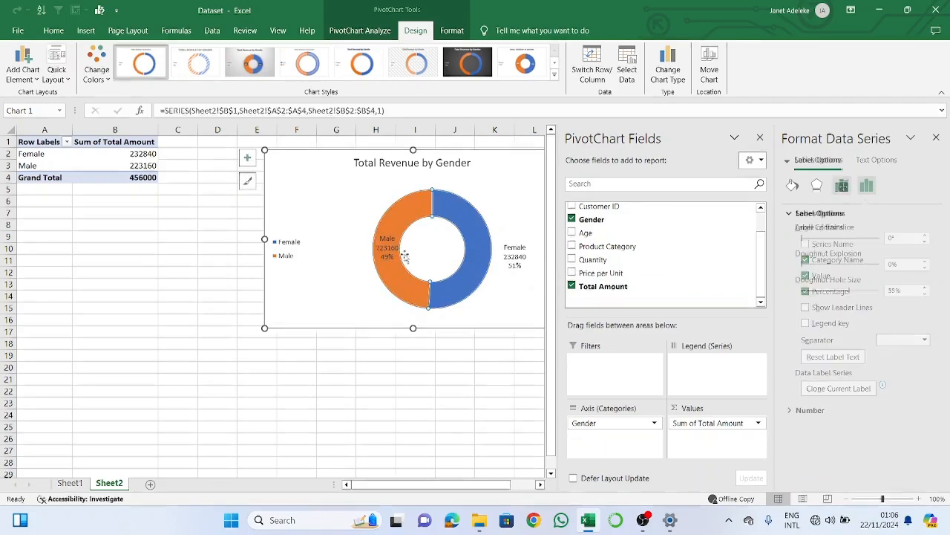
{"action": "left_click", "coordinate": [389, 255]}
{"action": "left_click_drag", "start_coordinate": [389, 255], "coordinate": [356, 251]}
Raise the Female data label slightly beside the blue segment of the doughnut
{"action": "left_click", "coordinate": [510, 253]}
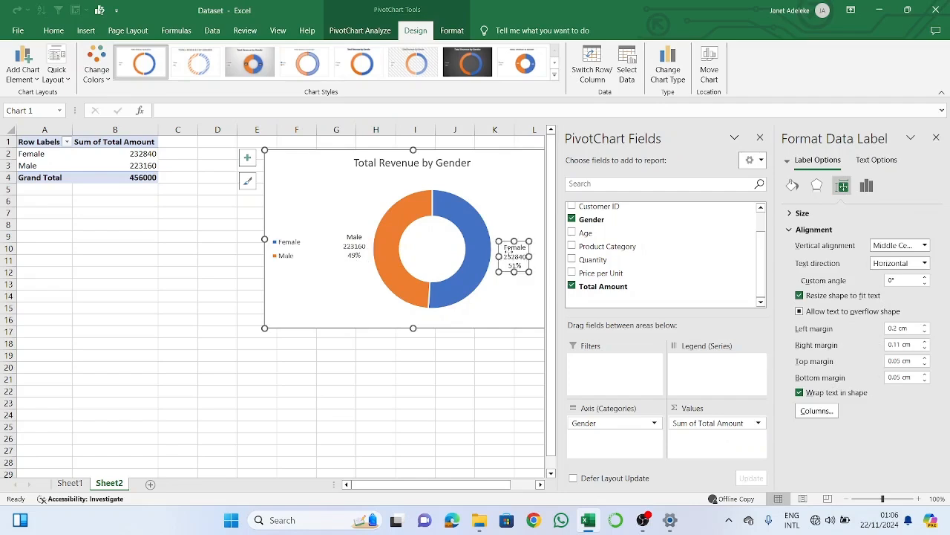
{"action": "left_click", "coordinate": [512, 258]}
{"action": "left_click_drag", "start_coordinate": [503, 229], "coordinate": [508, 257]}
{"action": "left_click", "coordinate": [507, 261]}
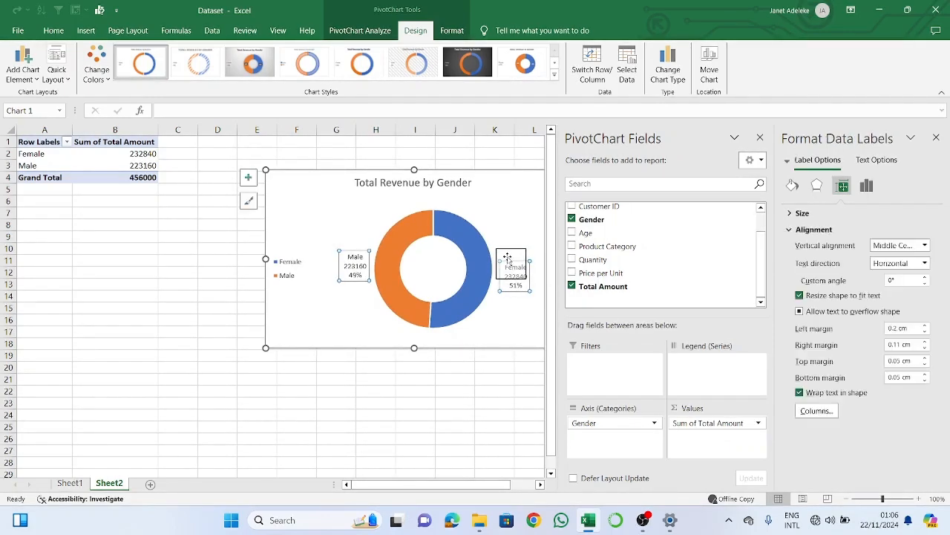
{"action": "left_click", "coordinate": [507, 269]}
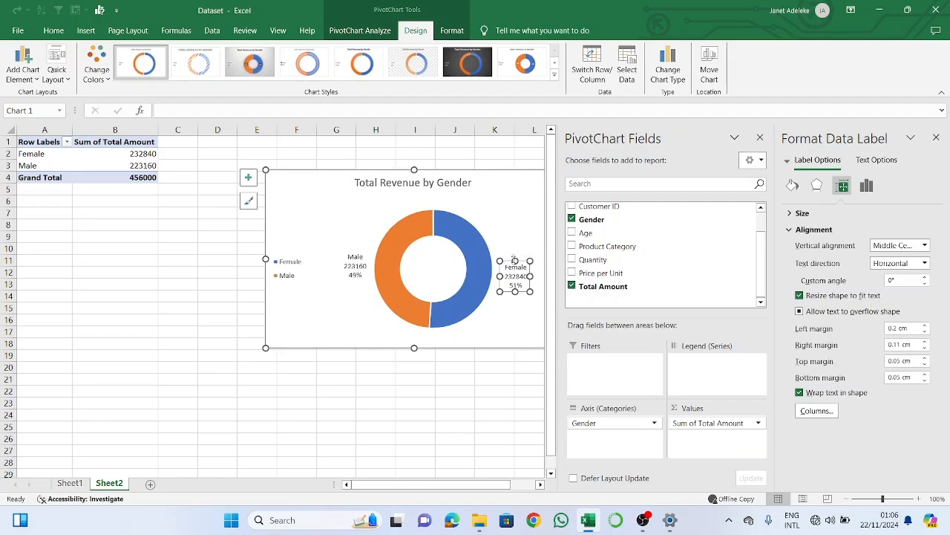
{"action": "left_click_drag", "start_coordinate": [515, 259], "coordinate": [520, 241]}
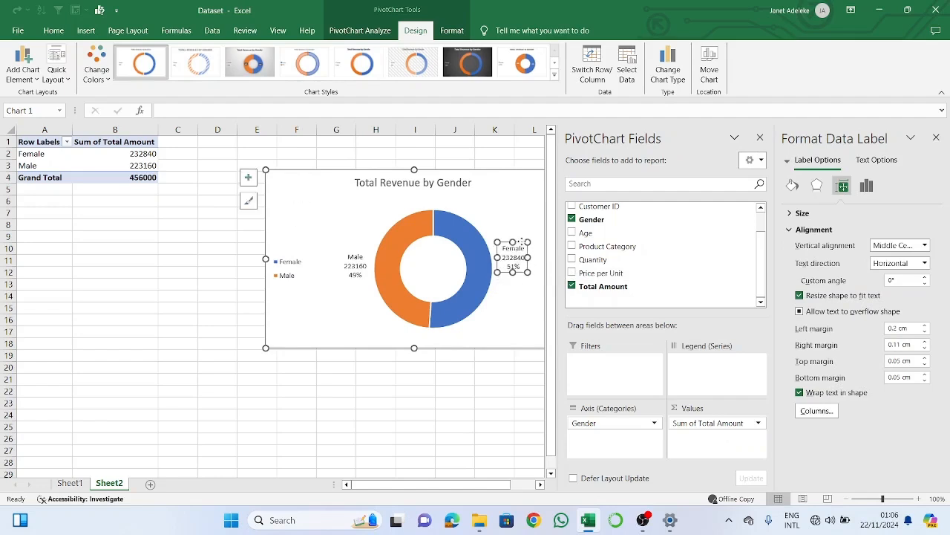
{"action": "left_click", "coordinate": [346, 197]}
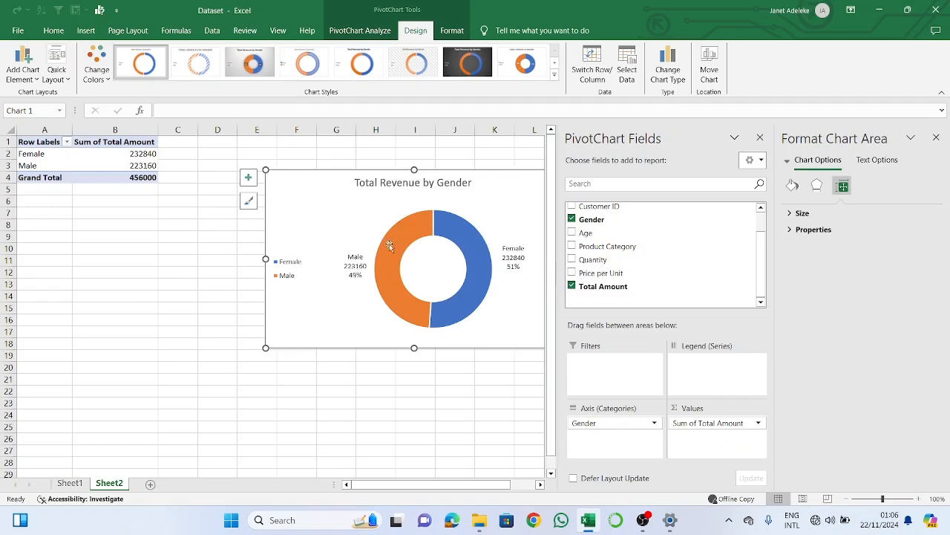
Close the PivotChart field list and the formatting pane, and move the chart up to the first row of the sheet
{"action": "left_click", "coordinate": [760, 138]}
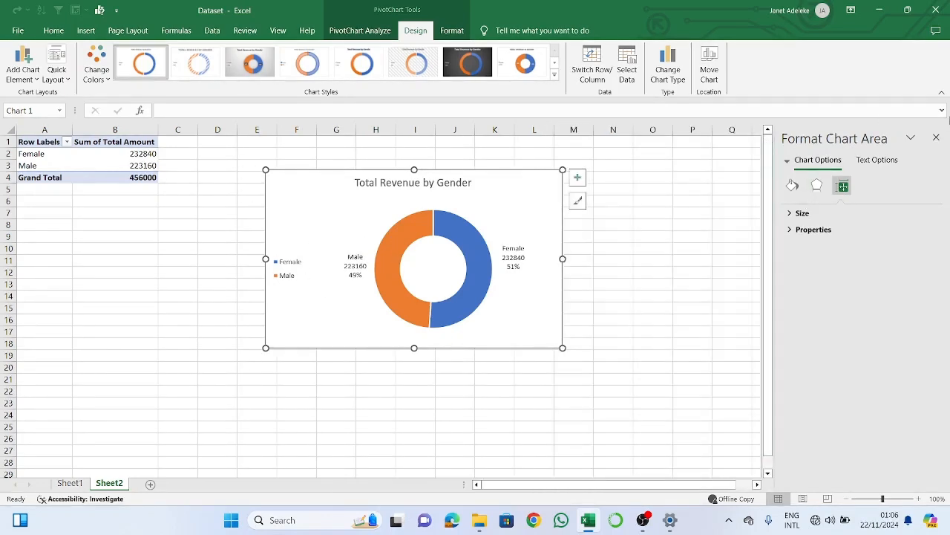
{"action": "left_click", "coordinate": [937, 138]}
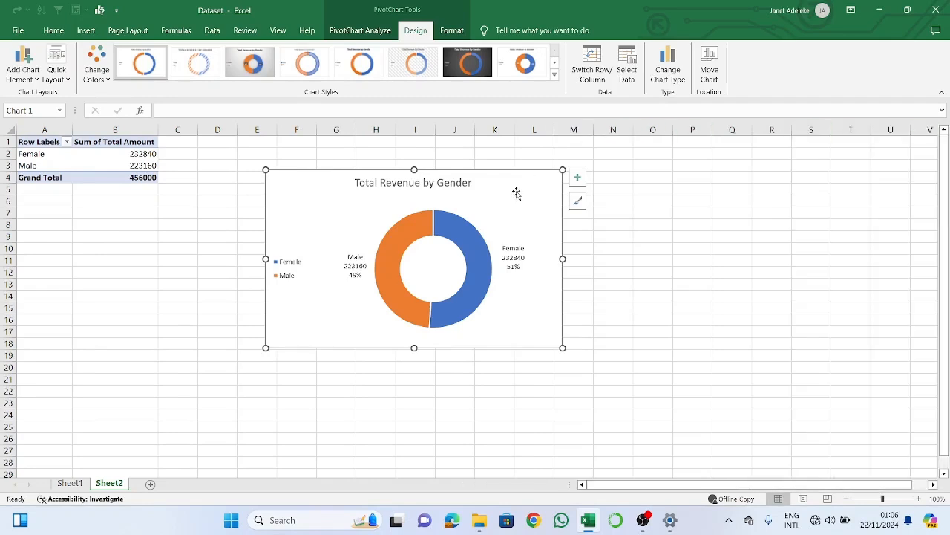
{"action": "left_click_drag", "start_coordinate": [293, 216], "coordinate": [295, 179]}
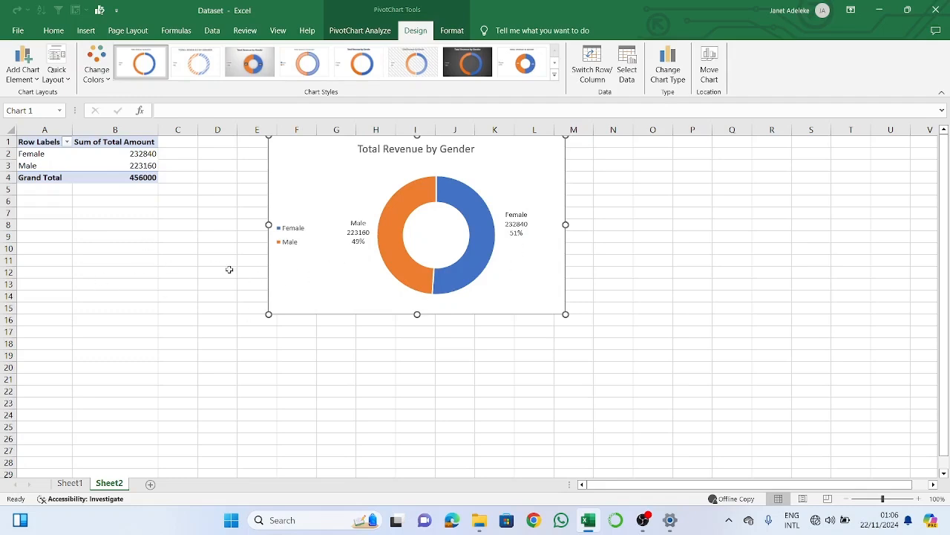
Delete the Female/Male legend from the doughnut chart
{"action": "left_click", "coordinate": [297, 236]}
{"action": "right_click", "coordinate": [291, 236]}
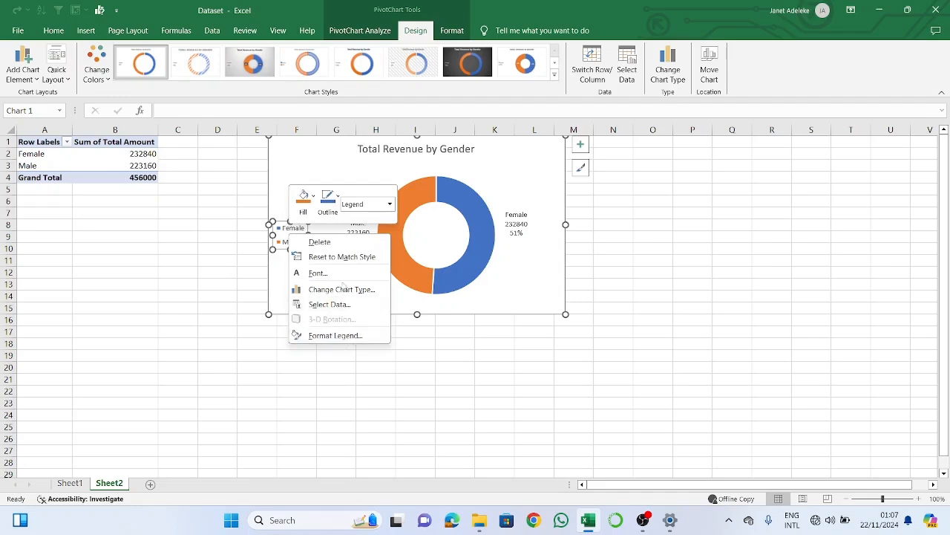
{"action": "left_click", "coordinate": [319, 242]}
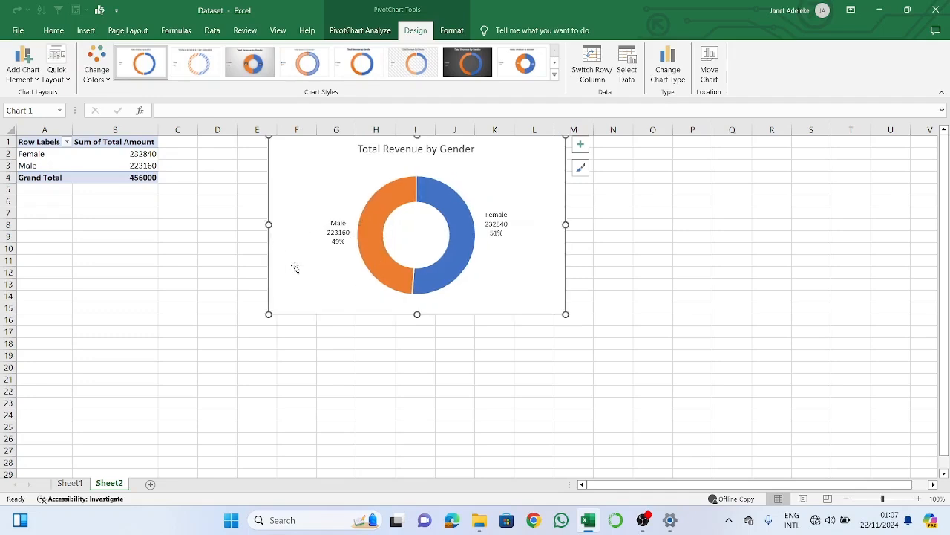
Look through the text formatting options of the doughnut chart's data labels and close them
{"action": "right_click", "coordinate": [343, 246]}
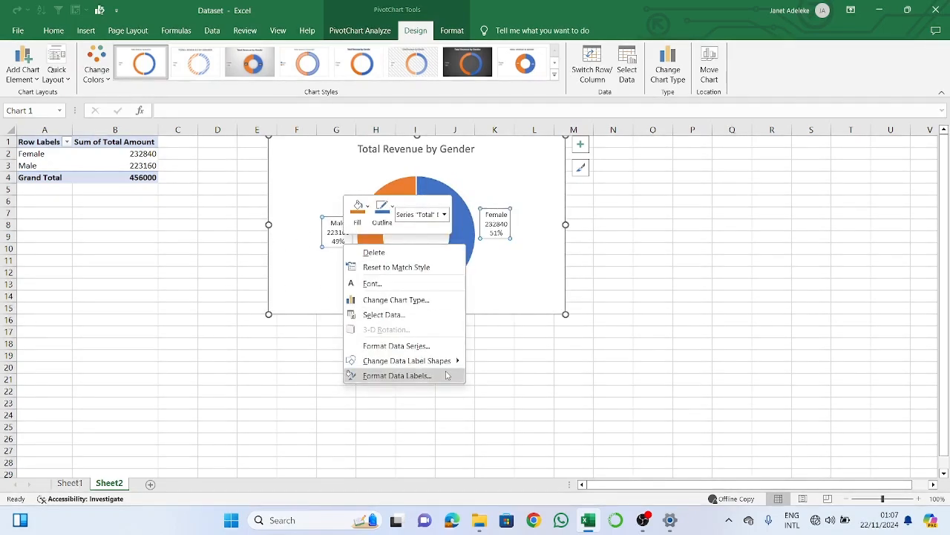
{"action": "mouse_move", "coordinate": [449, 361]}
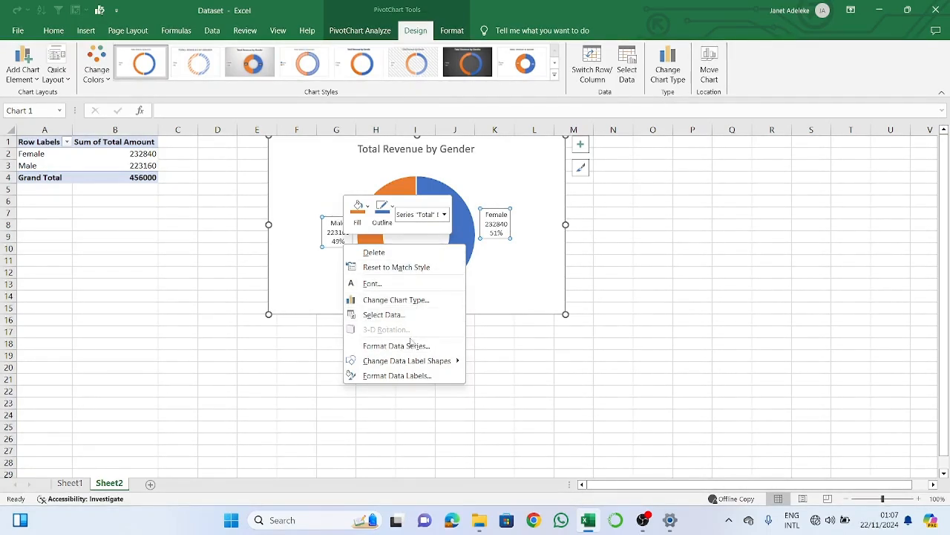
{"action": "left_click", "coordinate": [413, 376]}
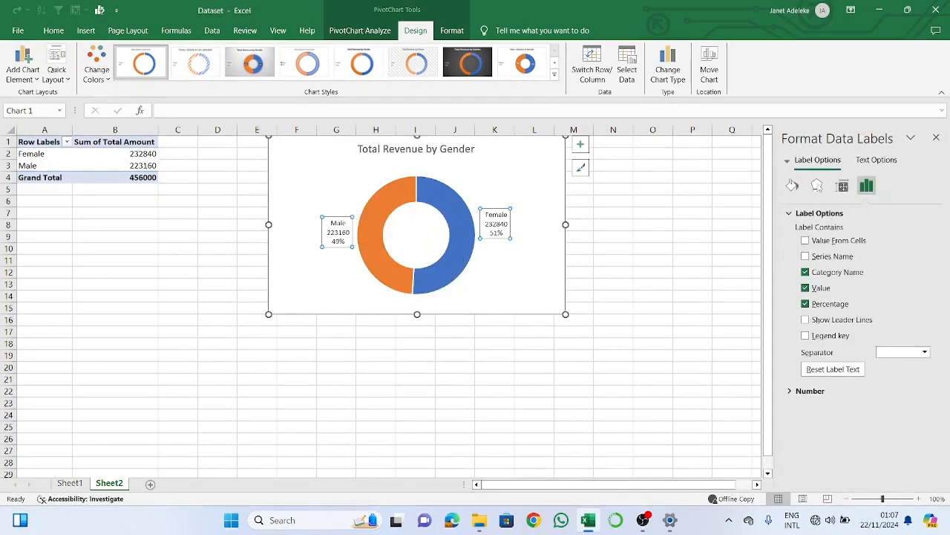
{"action": "left_click", "coordinate": [875, 160]}
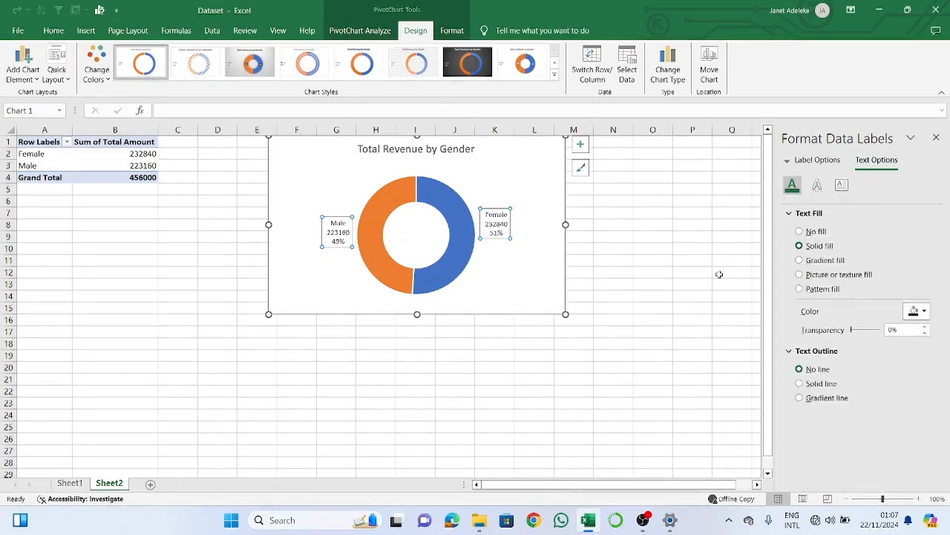
{"action": "left_click", "coordinate": [936, 137]}
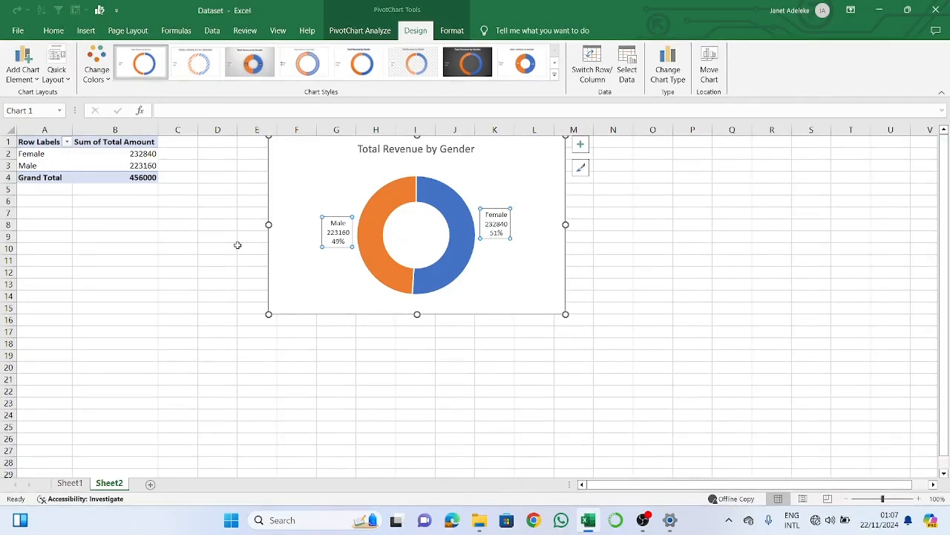
Select cell A18 and examine the Product Category, Total Amount and Quantity columns of the dataset on Sheet1
{"action": "left_click", "coordinate": [66, 343]}
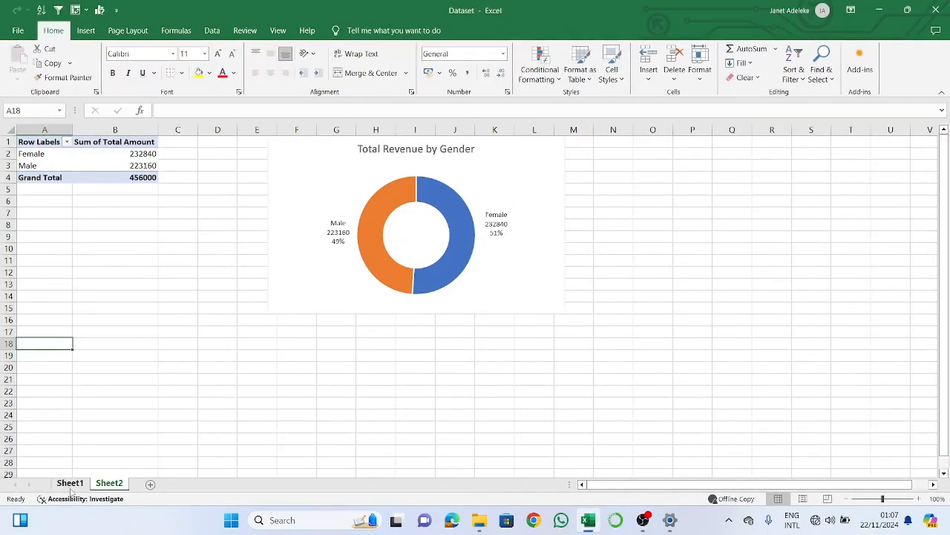
{"action": "left_click", "coordinate": [74, 486]}
{"action": "left_click", "coordinate": [126, 260]}
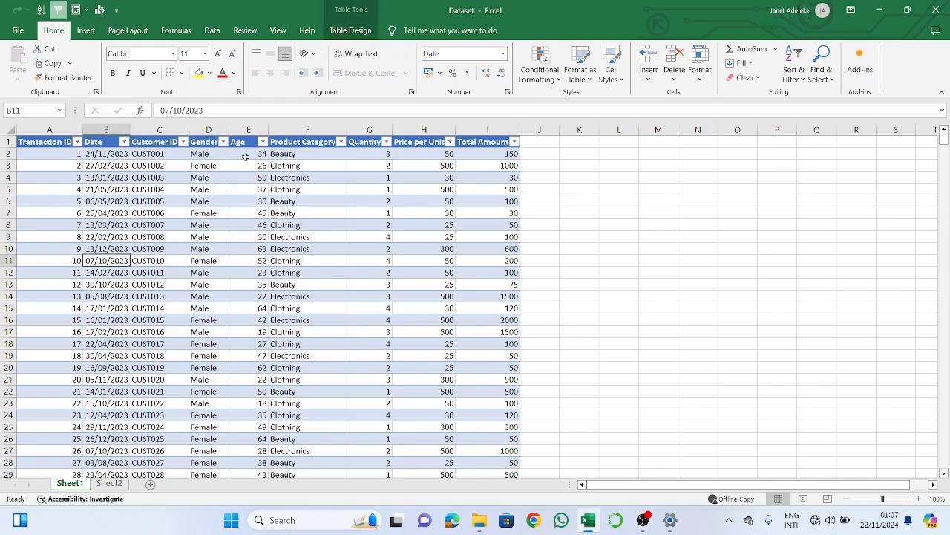
{"action": "left_click", "coordinate": [308, 129]}
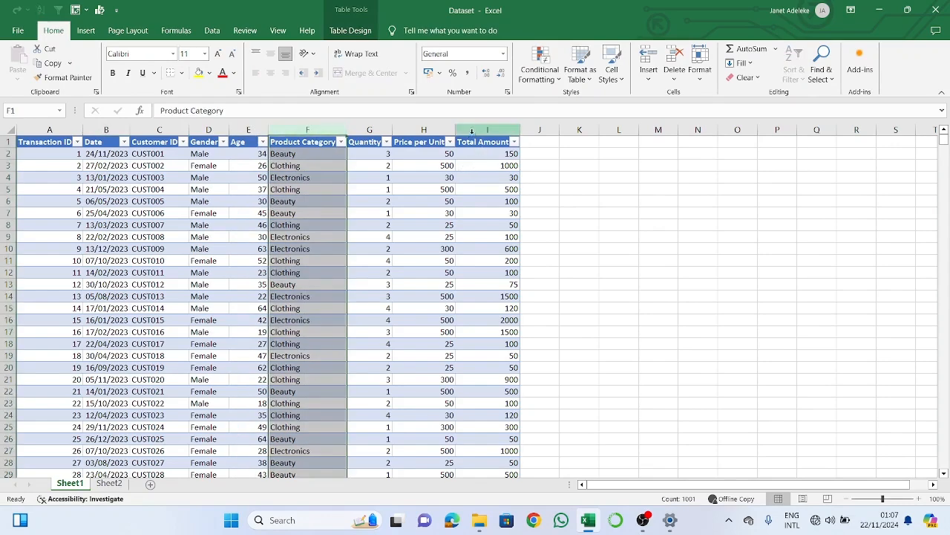
{"action": "left_click", "coordinate": [471, 130]}
{"action": "left_click", "coordinate": [326, 130]}
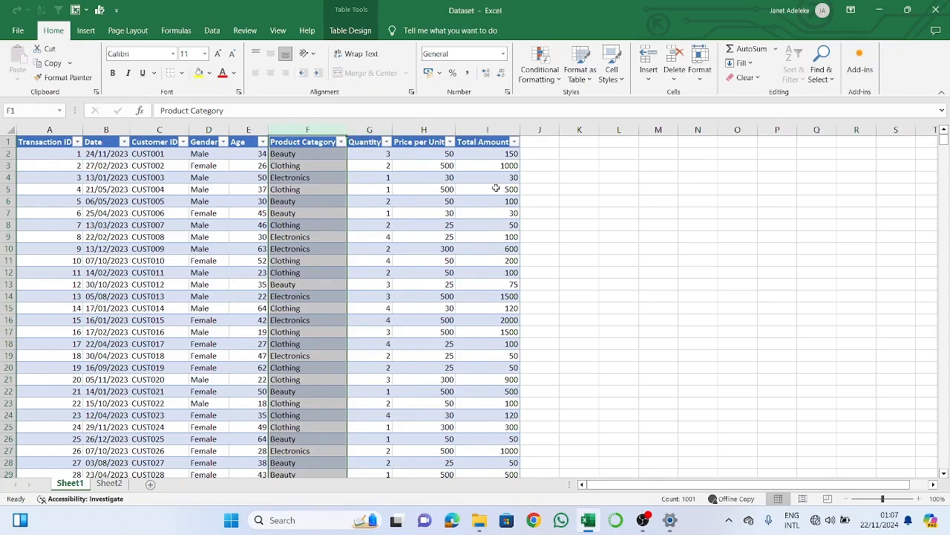
{"action": "left_click", "coordinate": [493, 128]}
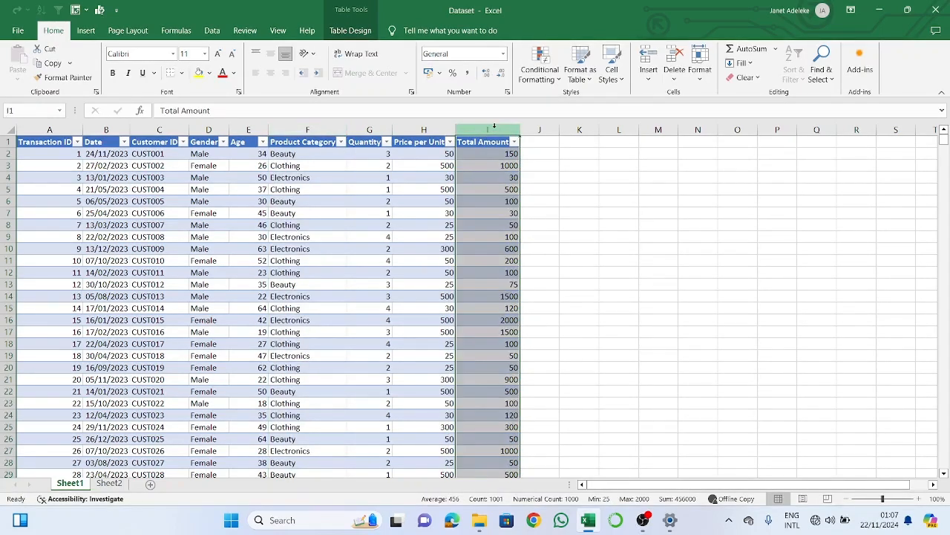
{"action": "left_click", "coordinate": [380, 126]}
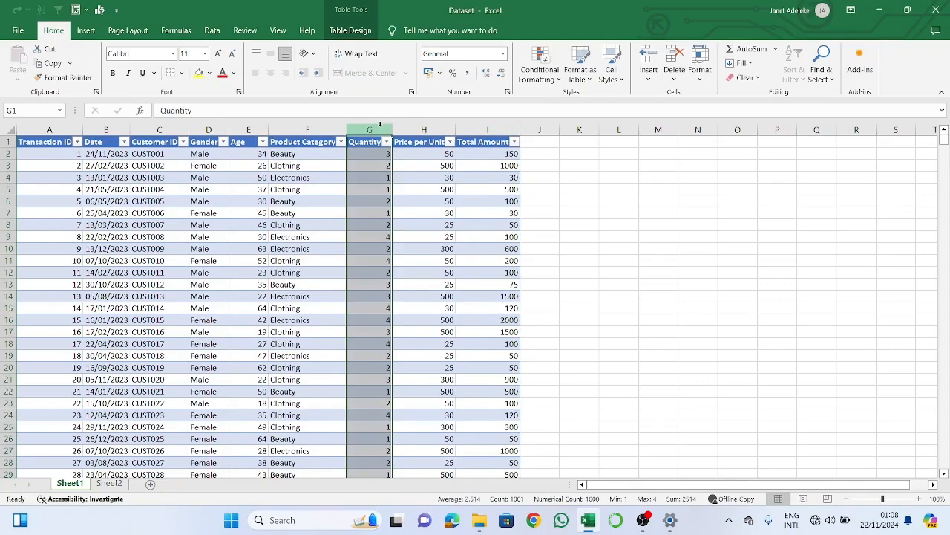
Insert a new PivotTable from the whole Sheet1 dataset at cell A18 of the existing worksheet Sheet2
{"action": "left_click", "coordinate": [109, 483]}
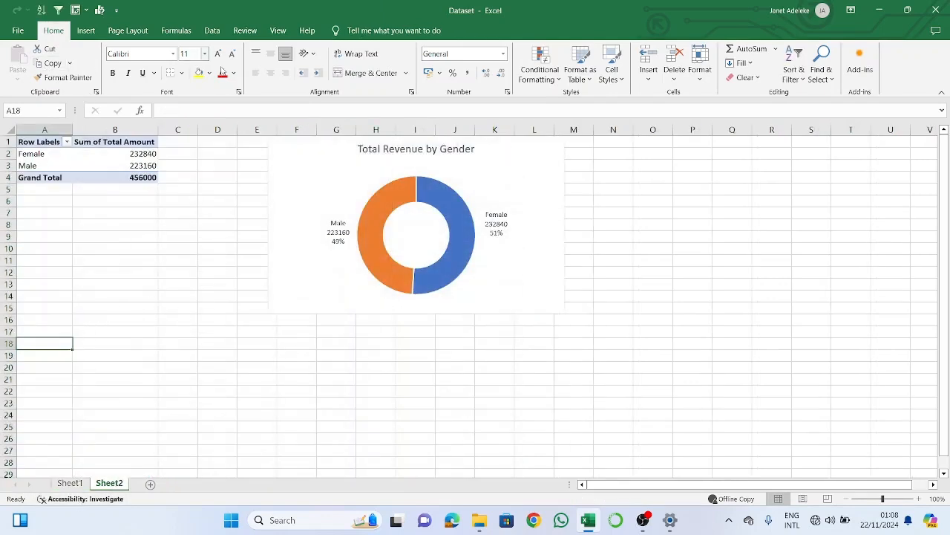
{"action": "left_click", "coordinate": [75, 9]}
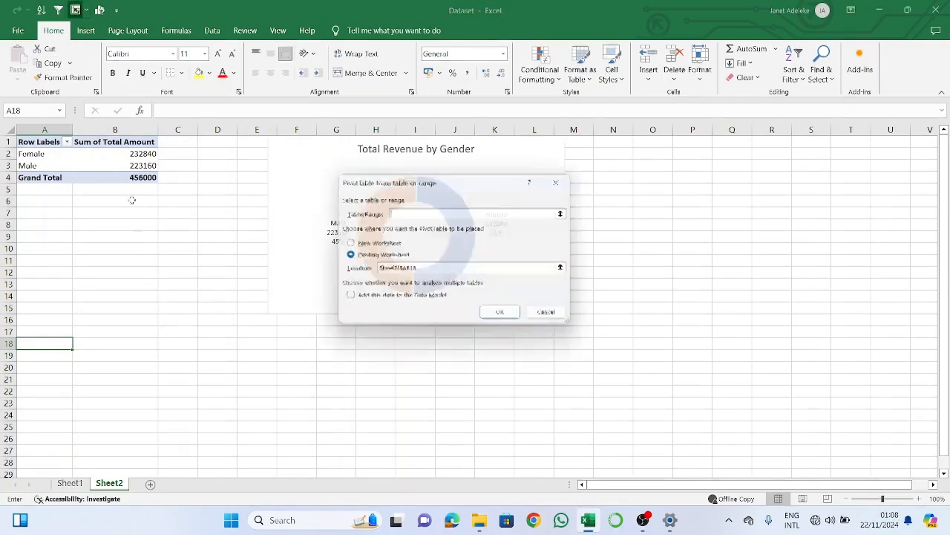
{"action": "left_click", "coordinate": [69, 483]}
{"action": "key", "text": "ctrl+a"}
{"action": "key", "text": "Return"}
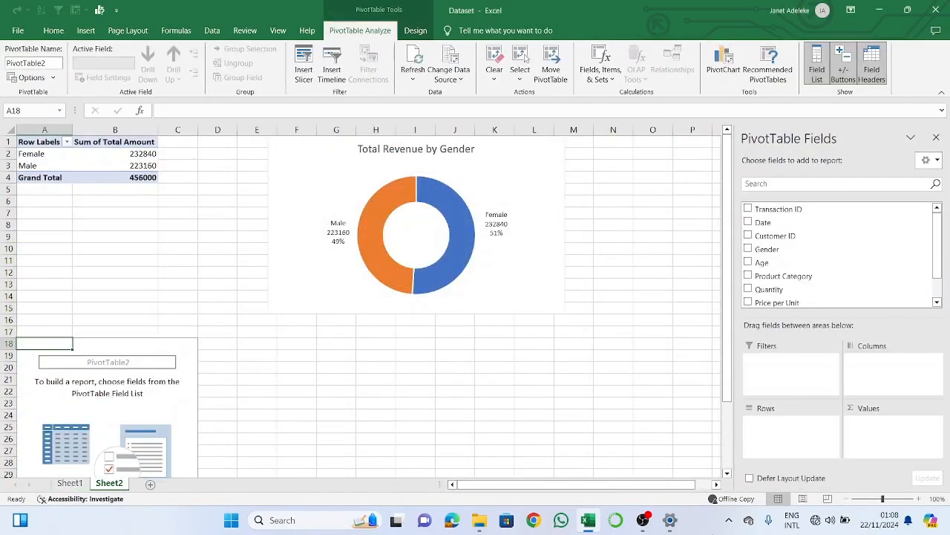
Lay out the new PivotTable with Product Category as rows and the sum of Quantity as values
{"action": "left_click", "coordinate": [861, 275]}
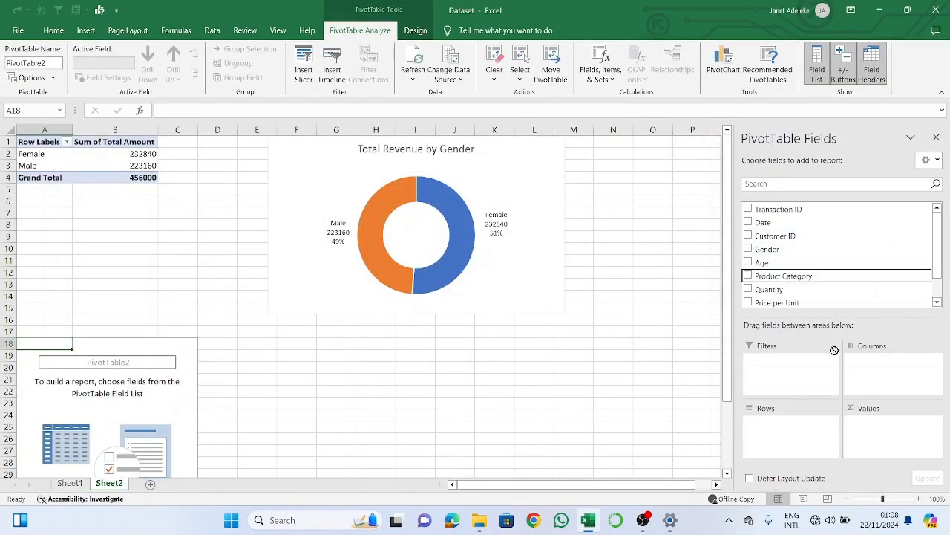
{"action": "scroll", "coordinate": [826, 291], "scroll_direction": "down", "scroll_amount": 1}
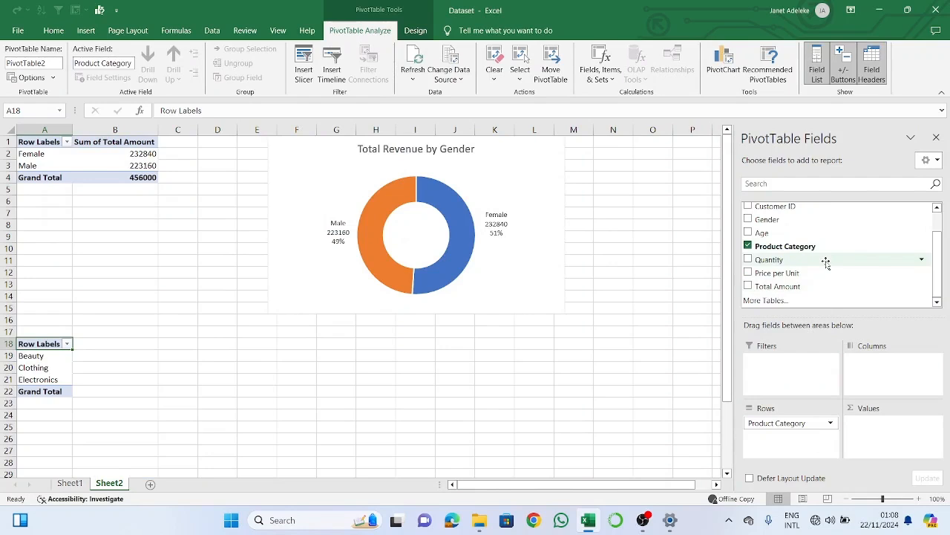
{"action": "left_click_drag", "start_coordinate": [825, 262], "coordinate": [879, 425]}
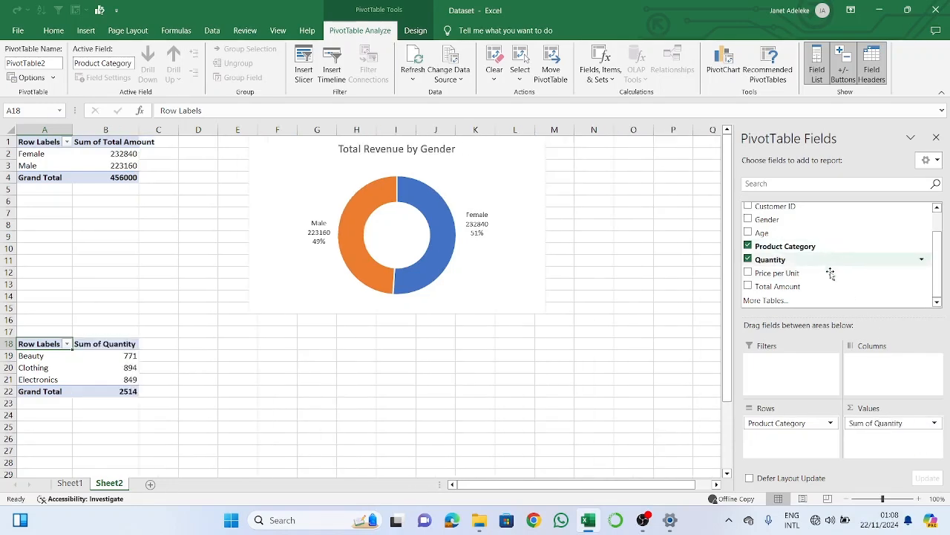
Insert a clustered column PivotChart from the quantity by product category PivotTable and place it beside that table
{"action": "left_click", "coordinate": [120, 368]}
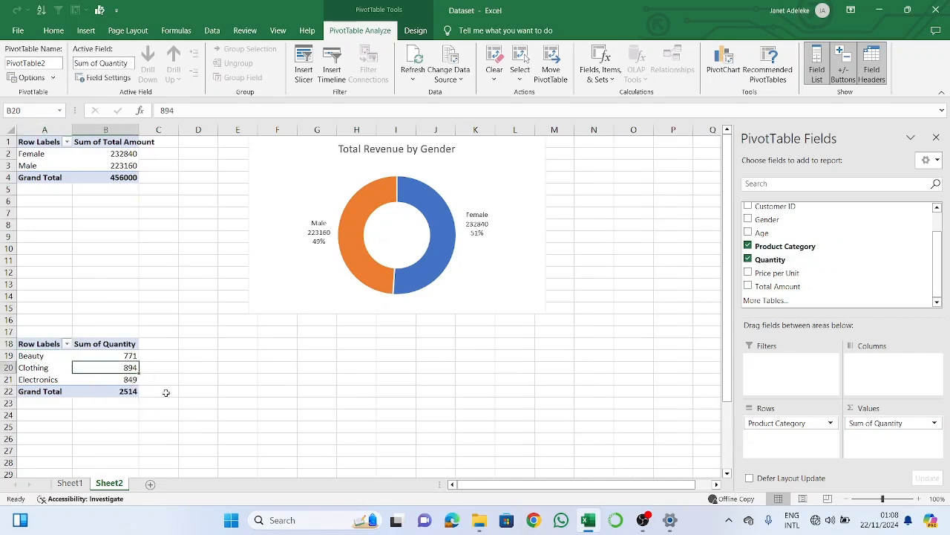
{"action": "left_click", "coordinate": [115, 378]}
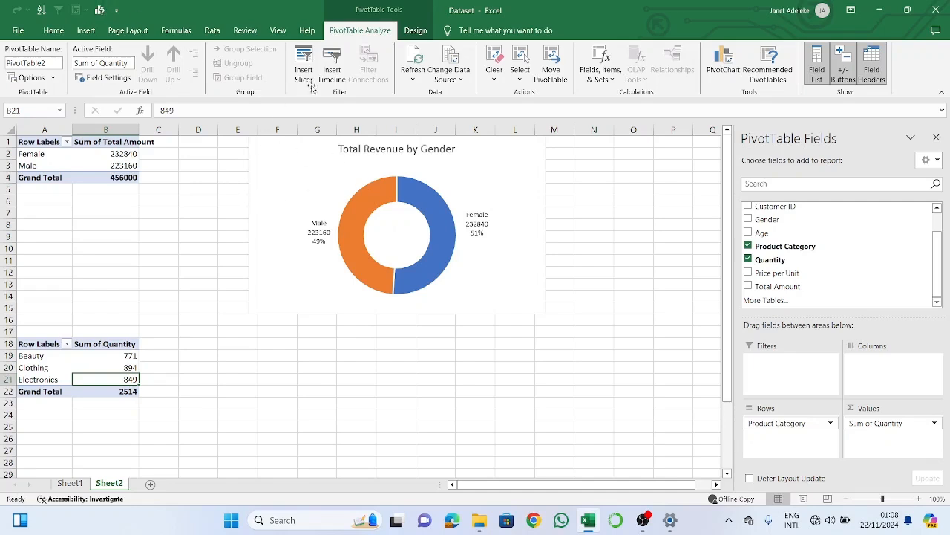
{"action": "left_click", "coordinate": [99, 10]}
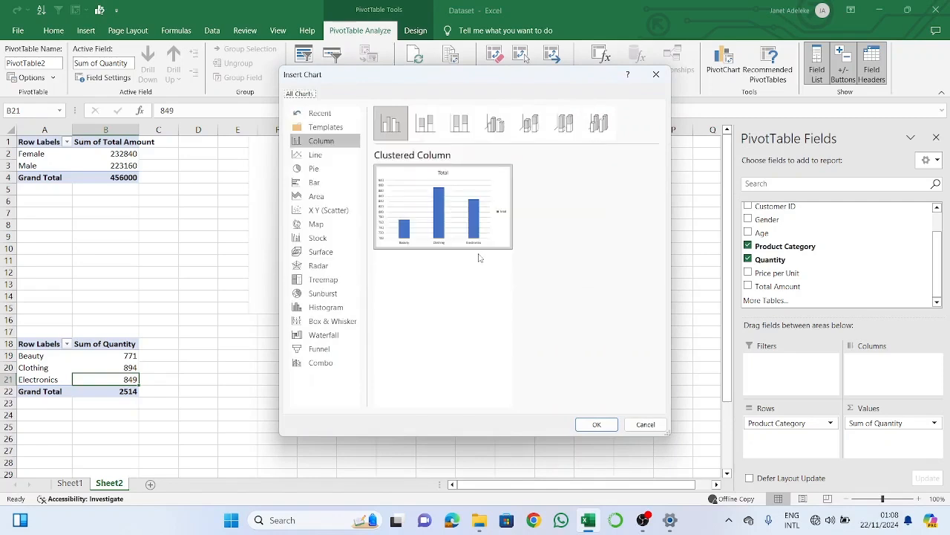
{"action": "mouse_move", "coordinate": [473, 236]}
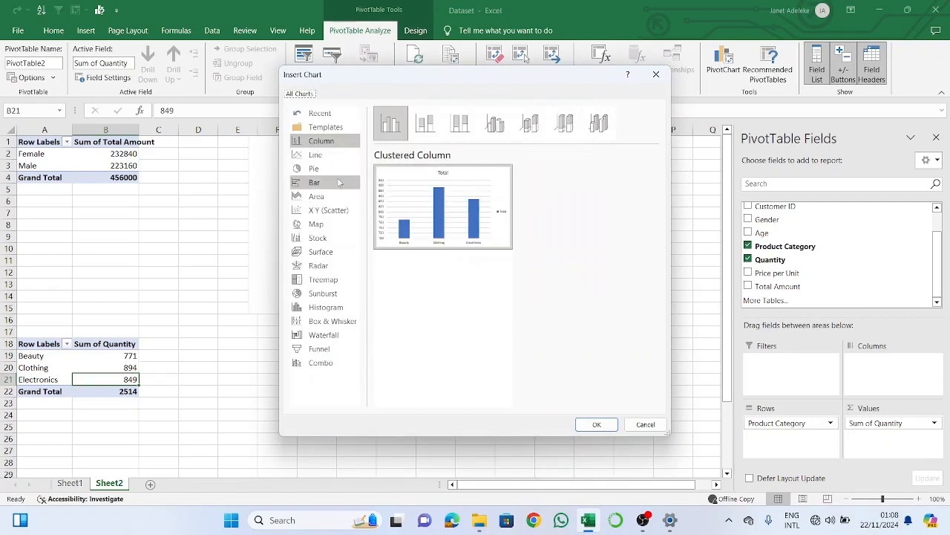
{"action": "left_click", "coordinate": [335, 166]}
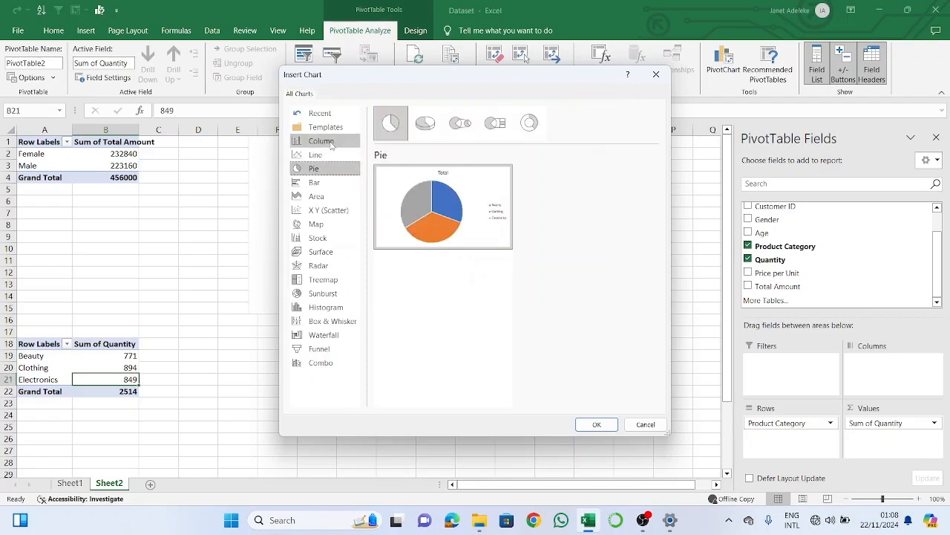
{"action": "left_click", "coordinate": [331, 143]}
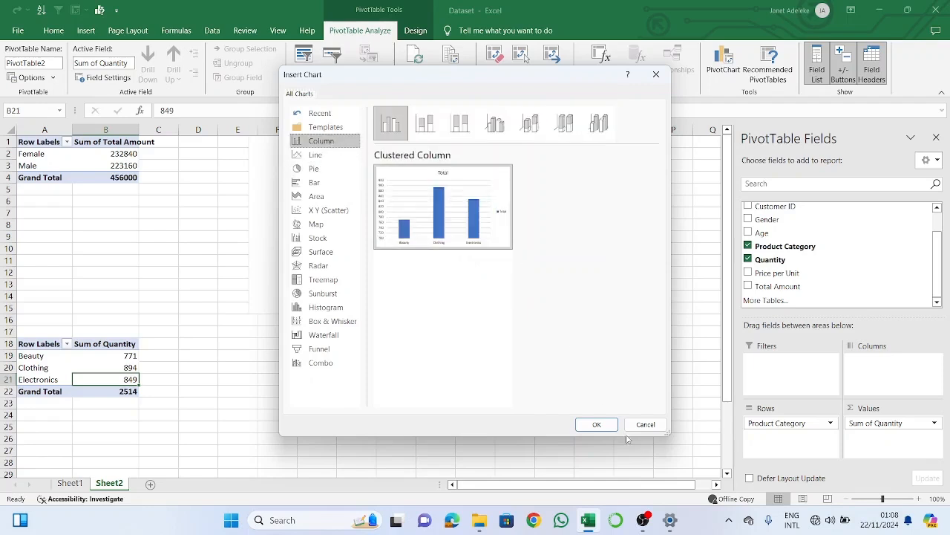
{"action": "left_click", "coordinate": [599, 424]}
{"action": "left_click_drag", "start_coordinate": [453, 267], "coordinate": [448, 340]}
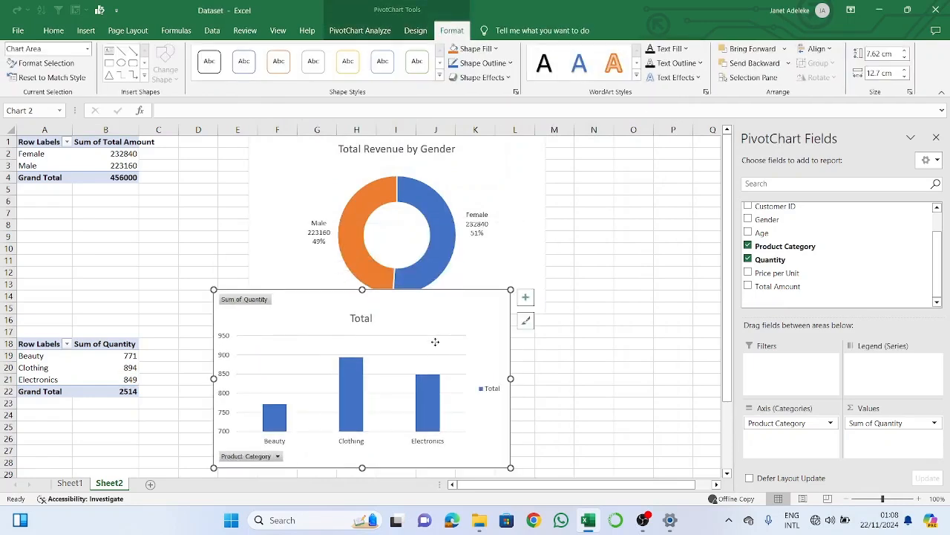
Delete the major gridlines of the column chart and hide all its field buttons
{"action": "left_click", "coordinate": [436, 344]}
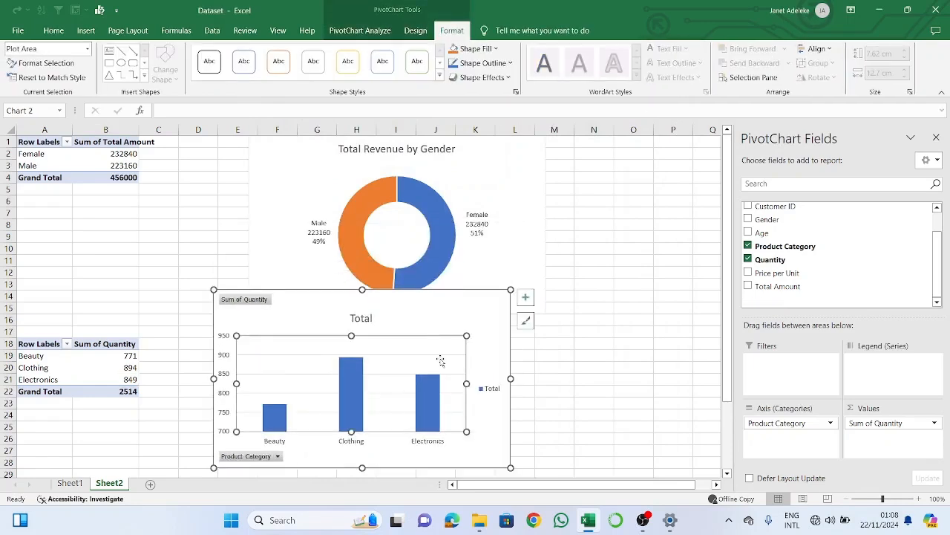
{"action": "right_click", "coordinate": [441, 356]}
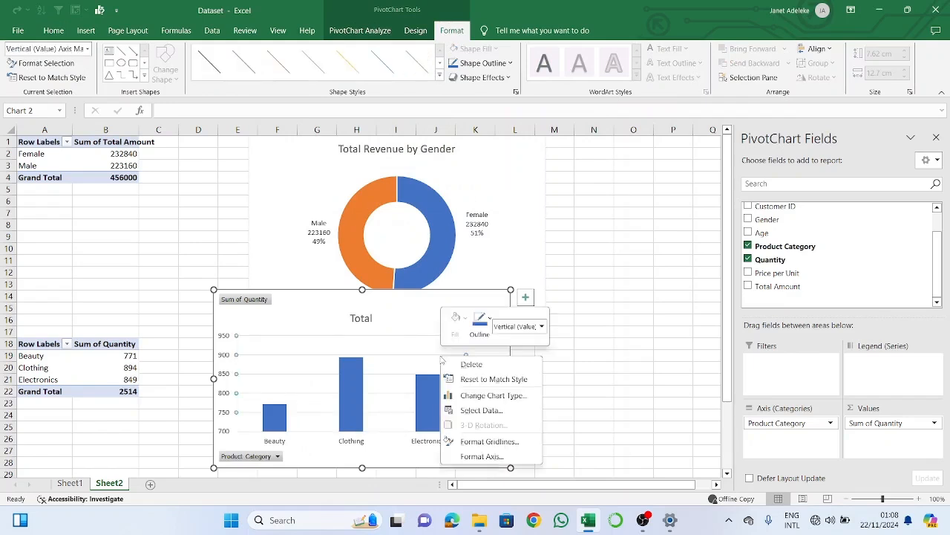
{"action": "left_click", "coordinate": [464, 370]}
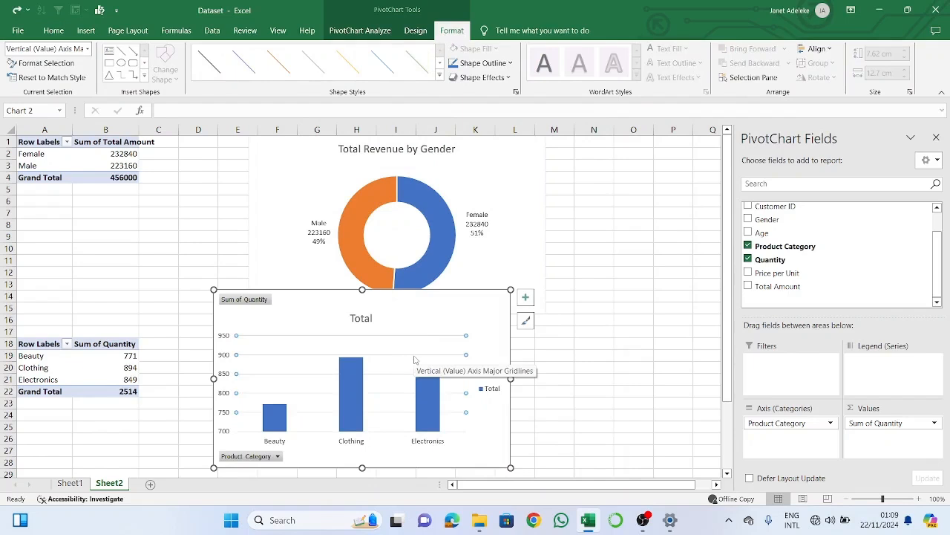
{"action": "right_click", "coordinate": [414, 360]}
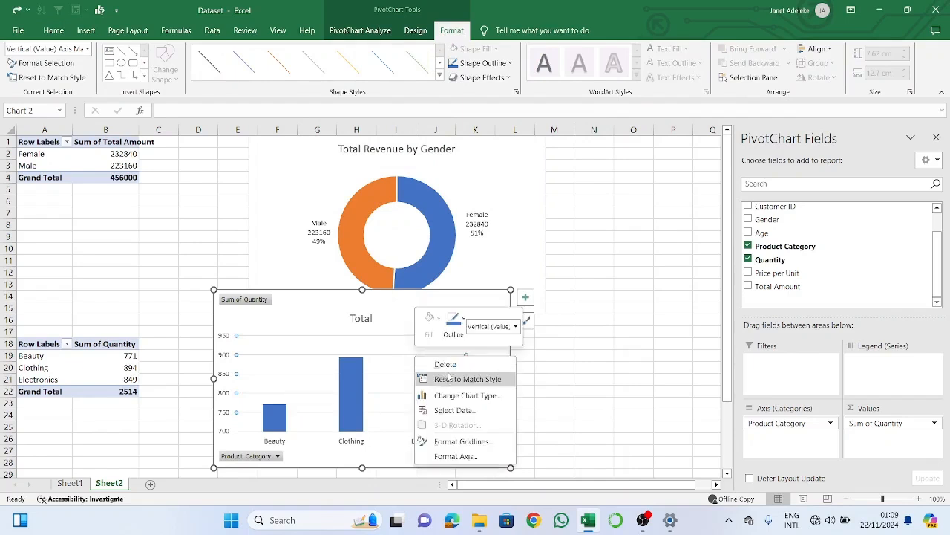
{"action": "left_click", "coordinate": [452, 370]}
{"action": "right_click", "coordinate": [257, 298]}
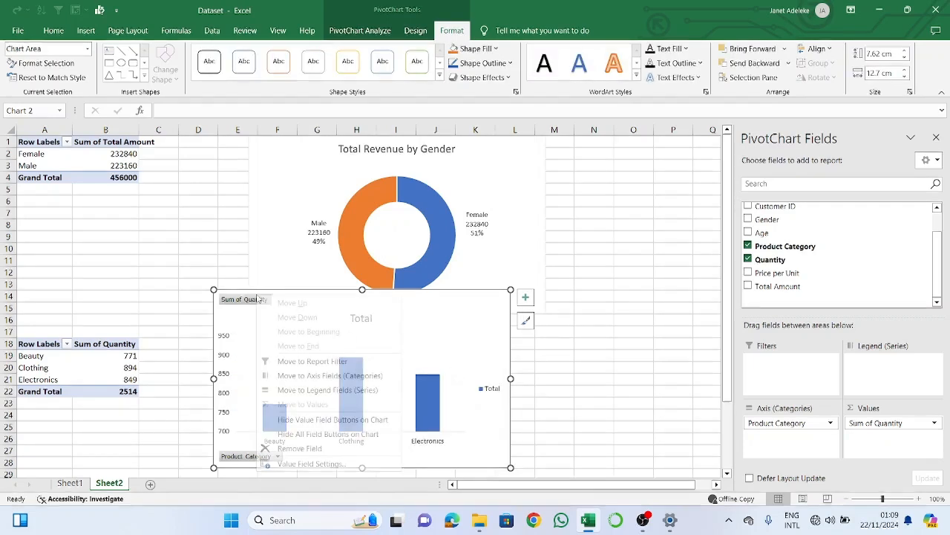
{"action": "left_click", "coordinate": [321, 434]}
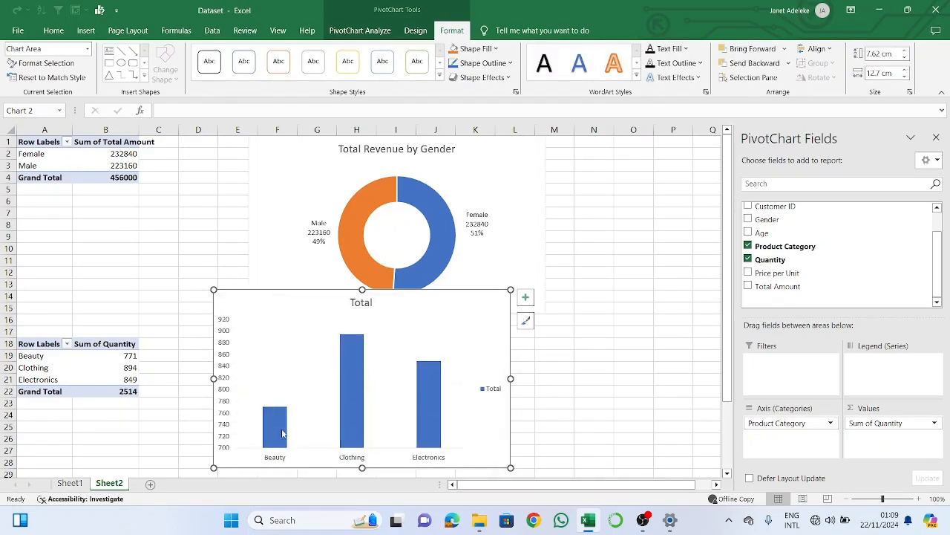
Change the column chart's title to "Quantities Bought by Product Category"
{"action": "left_click", "coordinate": [371, 306]}
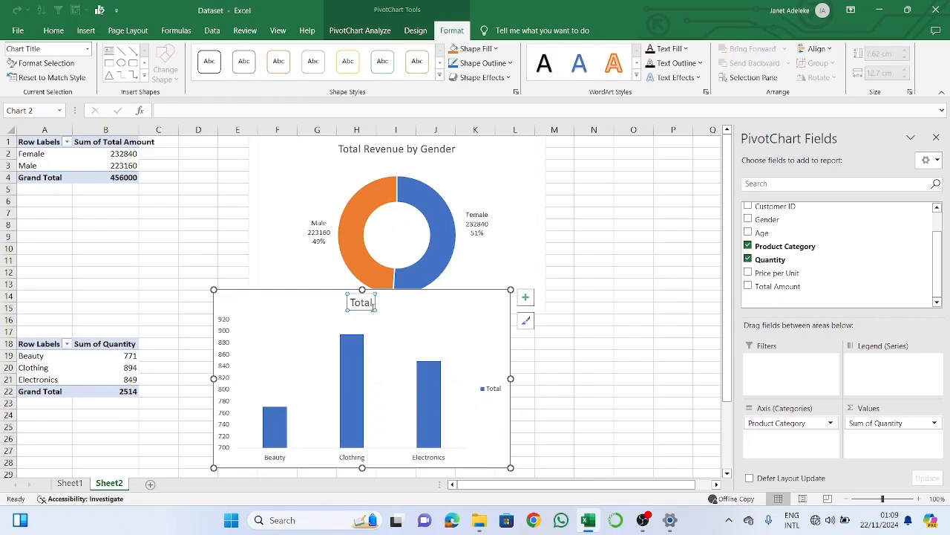
{"action": "left_click_drag", "start_coordinate": [375, 302], "coordinate": [347, 302]}
{"action": "type", "text": "Quantitie"}
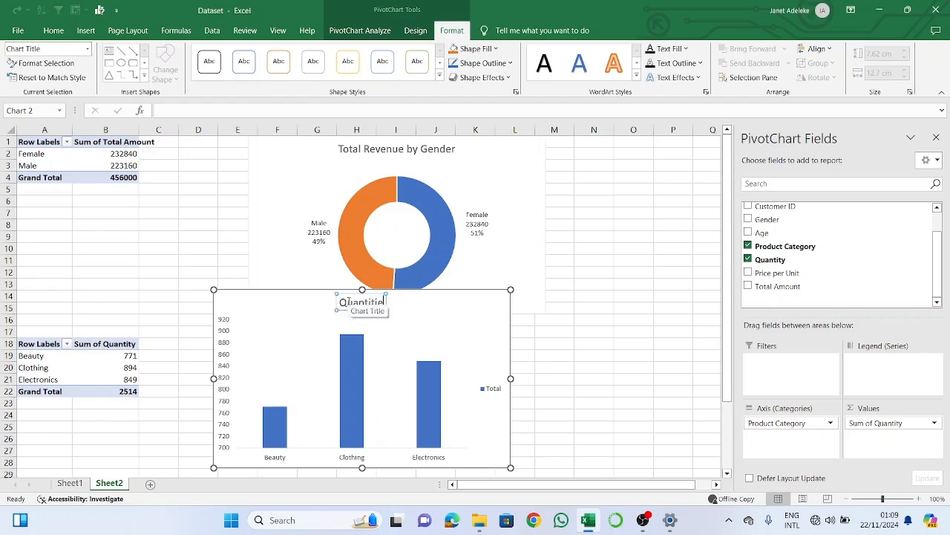
{"action": "type", "text": "s bought"}
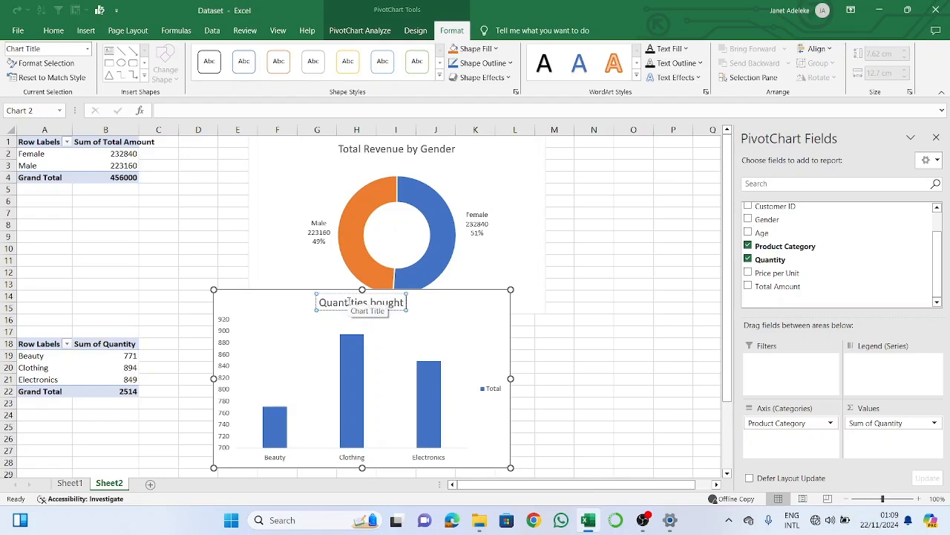
{"action": "key", "text": "BackSpace"}
{"action": "key", "text": "BackSpace"}
{"action": "key", "text": "BackSpace"}
{"action": "key", "text": "BackSpace"}
{"action": "key", "text": "BackSpace"}
{"action": "key", "text": "BackSpace"}
{"action": "key", "text": "BackSpace"}
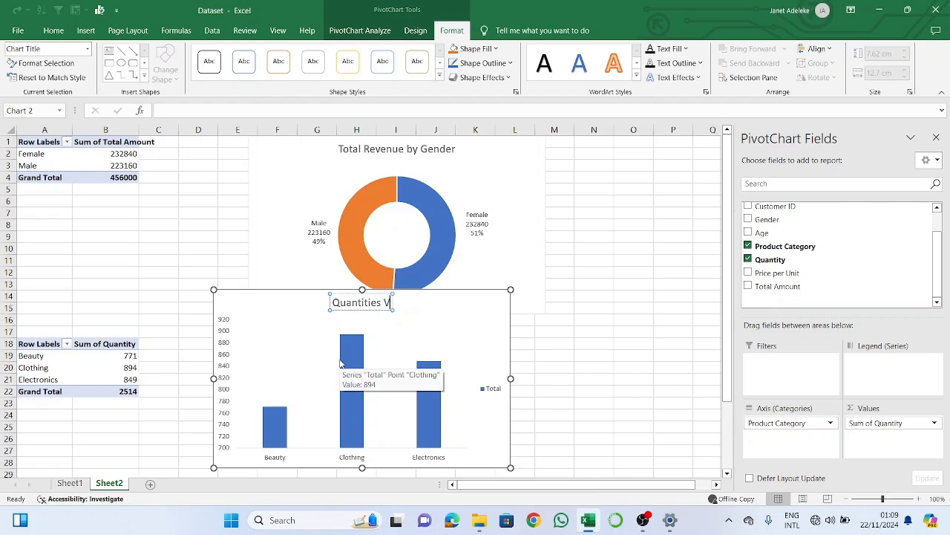
{"action": "type", "text": "Bought i"}
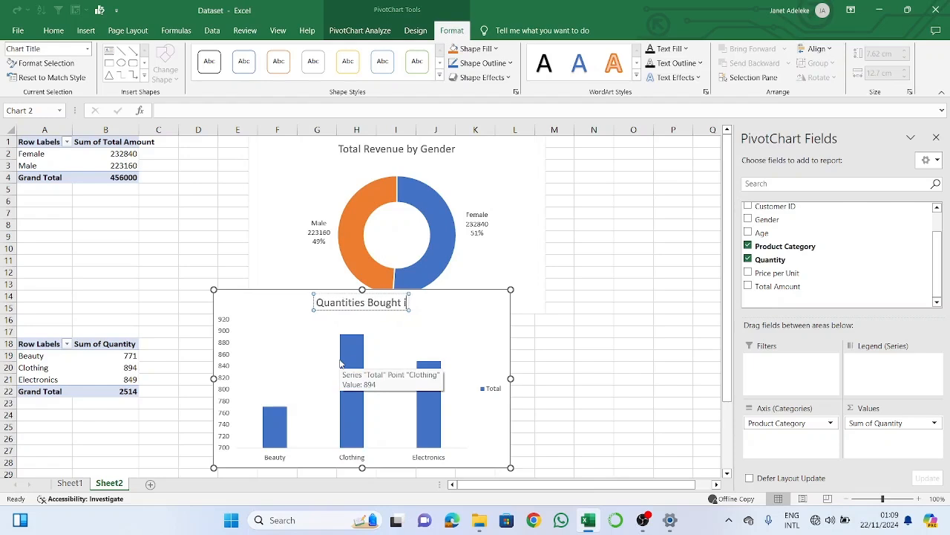
{"action": "key", "text": "BackSpace"}
{"action": "type", "text": "by"}
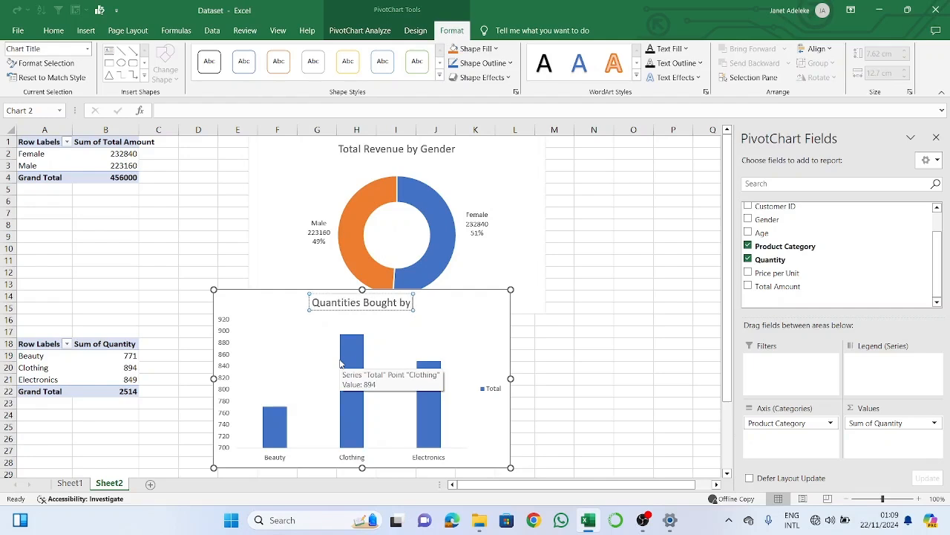
{"action": "type", "text": " C"}
{"action": "key", "text": "BackSpace"}
{"action": "type", "text": "Pr"}
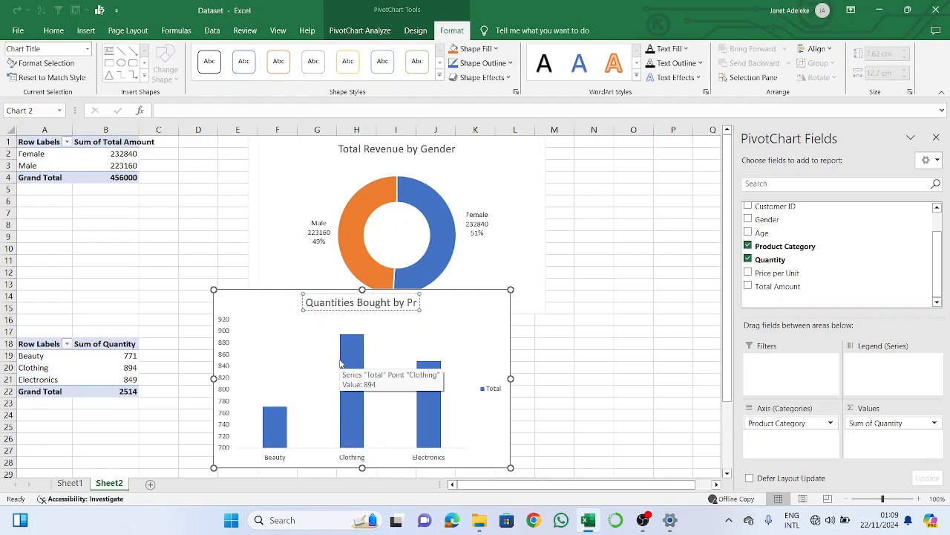
{"action": "type", "text": "of"}
{"action": "key", "text": "BackSpace"}
{"action": "type", "text": "d"}
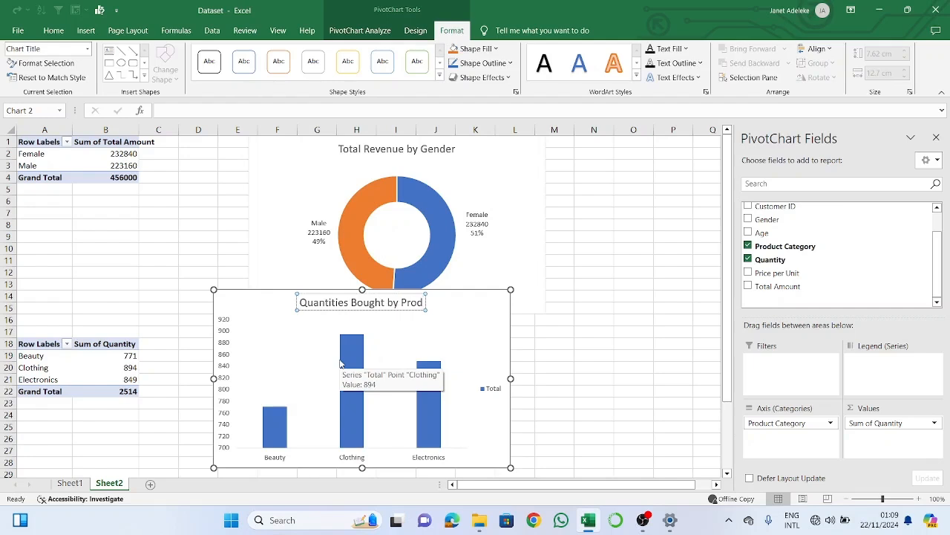
{"action": "type", "text": "uct C"}
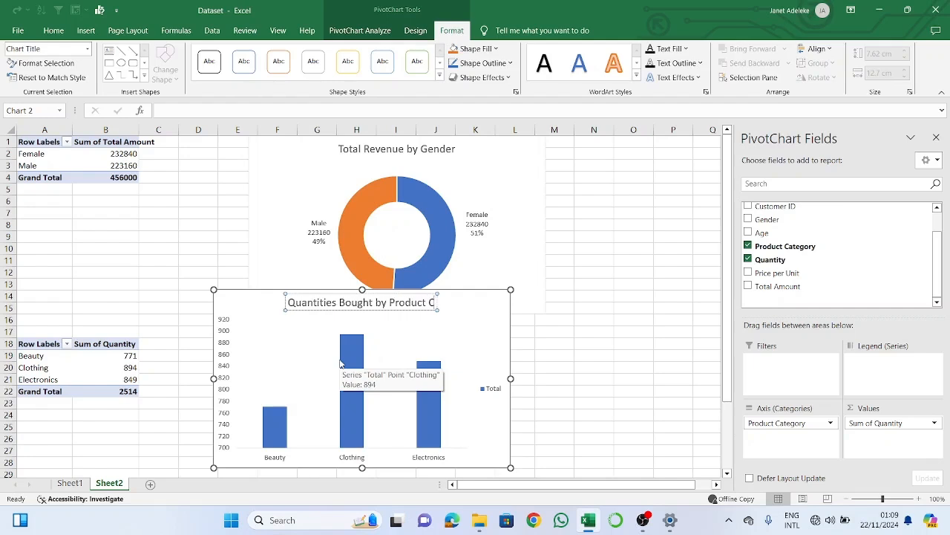
{"action": "type", "text": "ategory"}
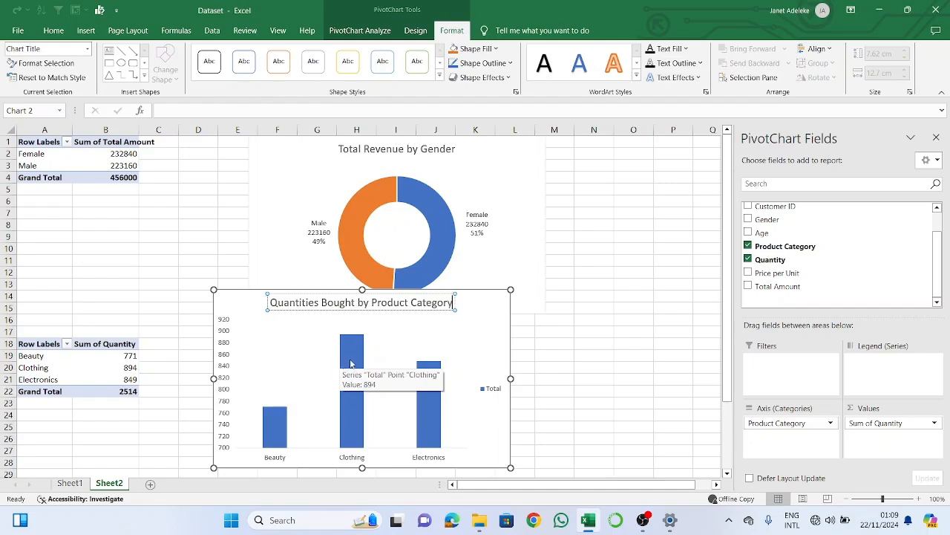
Delete the legend from the quantities column chart
{"action": "left_click", "coordinate": [473, 336]}
{"action": "right_click", "coordinate": [493, 389]}
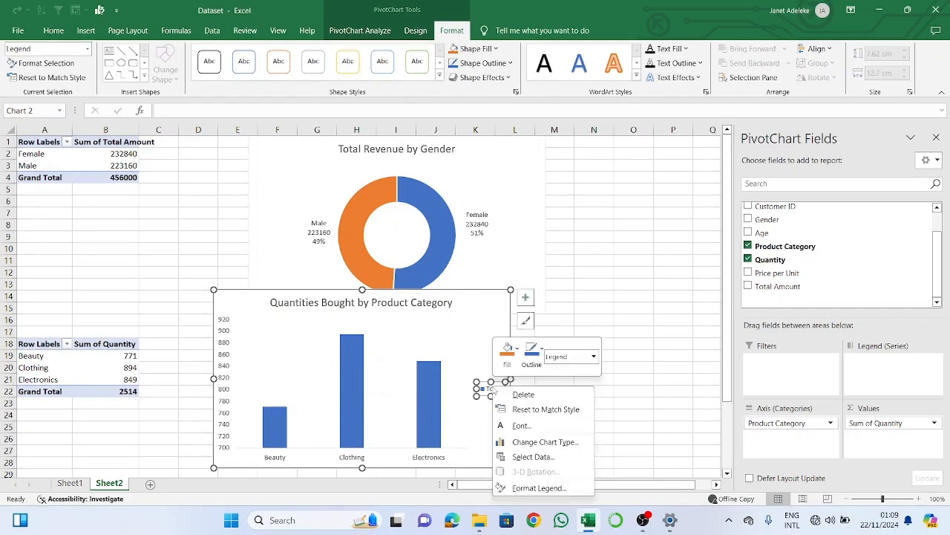
{"action": "left_click", "coordinate": [533, 395]}
{"action": "left_click_drag", "start_coordinate": [492, 338], "coordinate": [526, 347]}
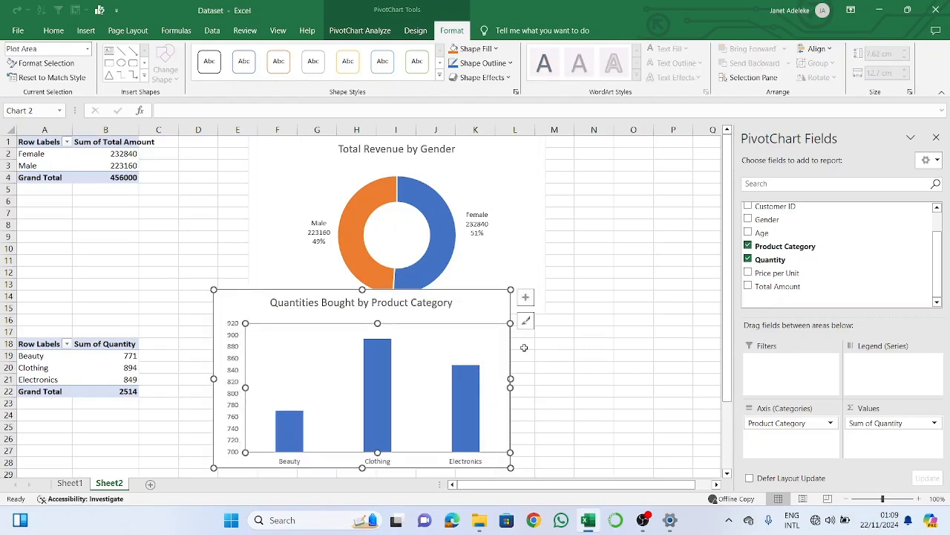
{"action": "key", "text": "ctrl+z"}
{"action": "key", "text": "super+Tab"}
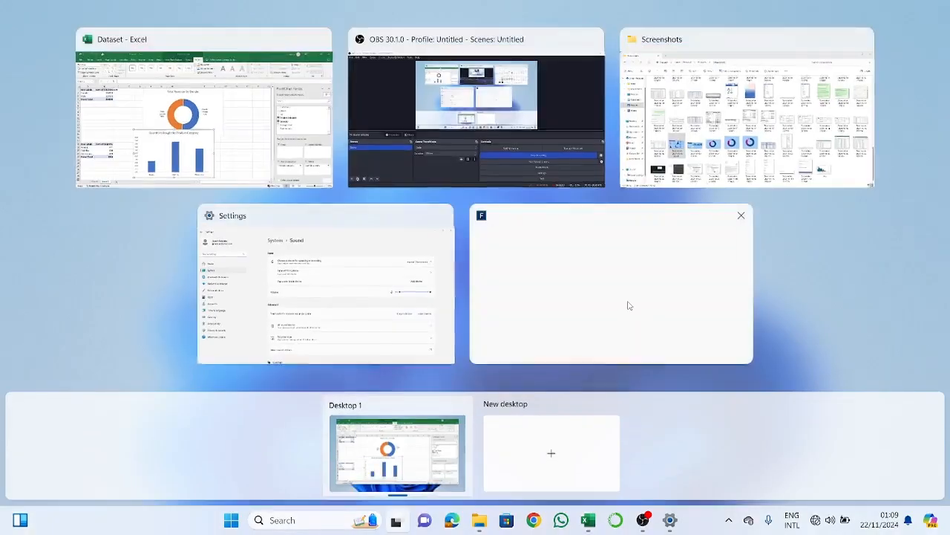
{"action": "left_click", "coordinate": [628, 305]}
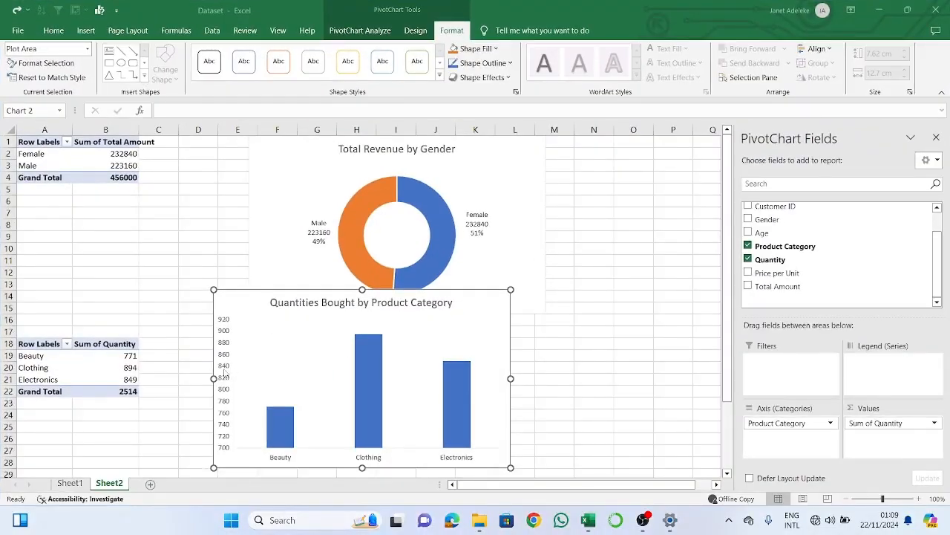
Insert a new PivotTable from the whole Sheet1 table, Table1, at cell A29 of the existing worksheet Sheet2
{"action": "scroll", "coordinate": [194, 344], "scroll_direction": "down", "scroll_amount": 5}
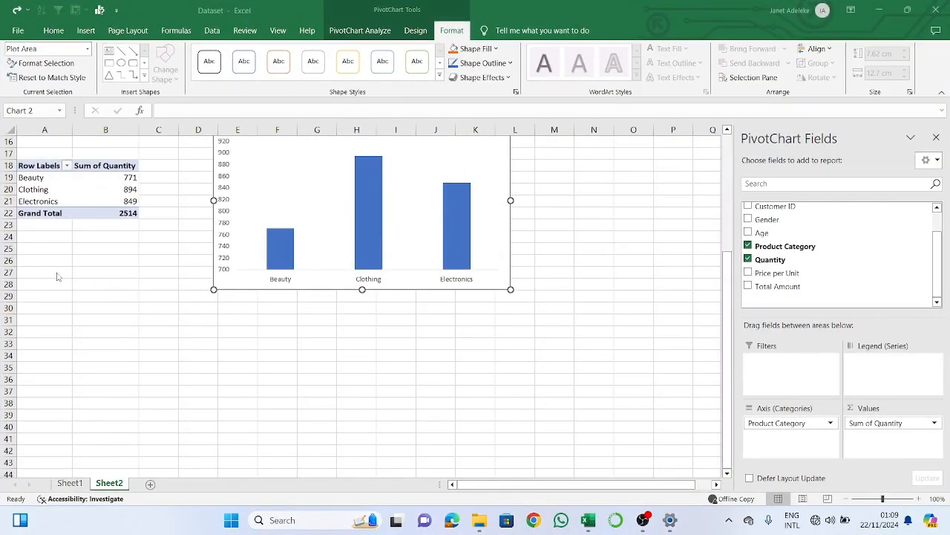
{"action": "left_click", "coordinate": [47, 293]}
{"action": "left_click", "coordinate": [47, 292]}
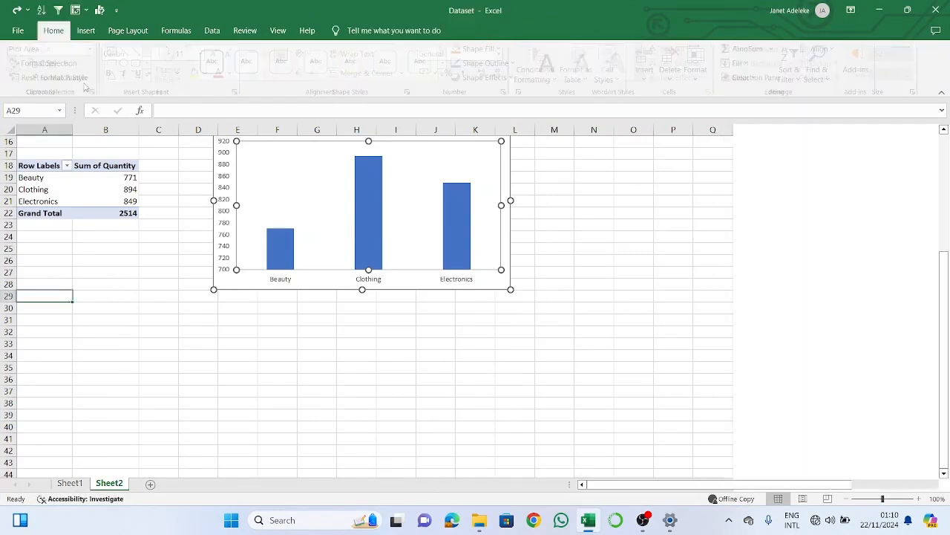
{"action": "left_click", "coordinate": [77, 9]}
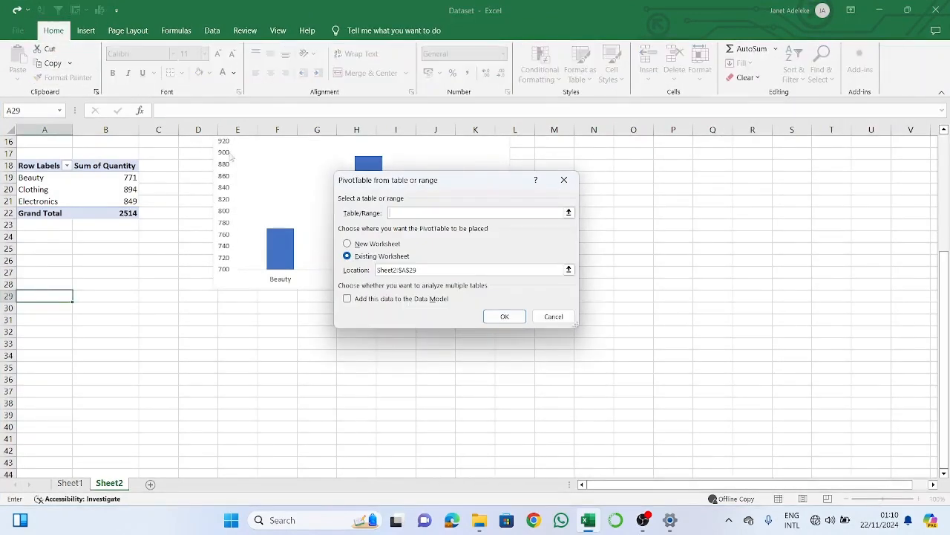
{"action": "left_click", "coordinate": [71, 483]}
{"action": "key", "text": "ctrl+a"}
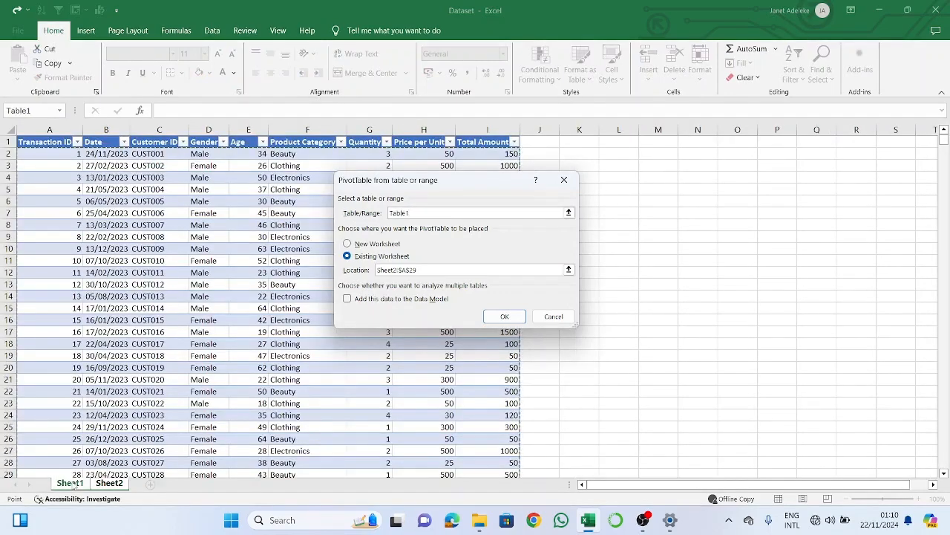
{"action": "key", "text": "Return"}
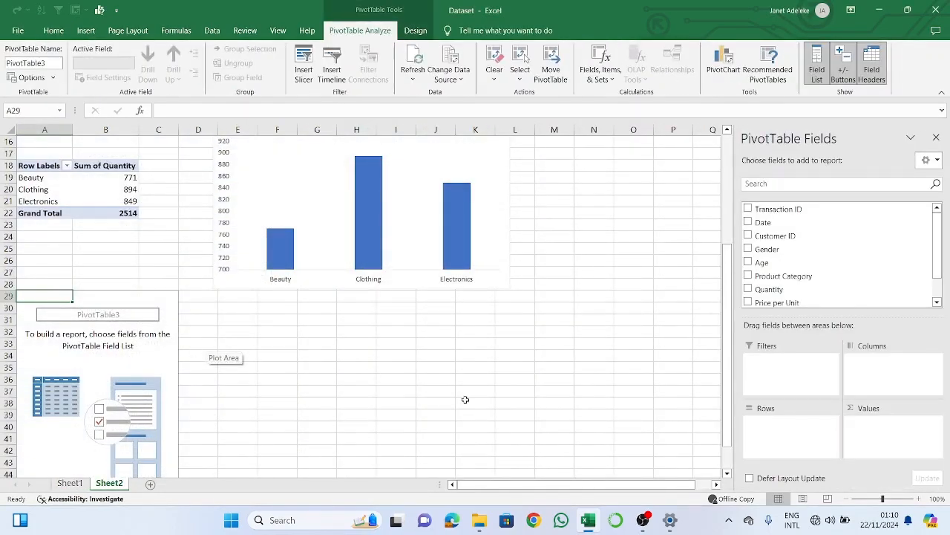
Lay out the PivotTable at A29 with Product Category as rows and the sum of Total Amount as values
{"action": "left_click_drag", "start_coordinate": [837, 275], "coordinate": [791, 447]}
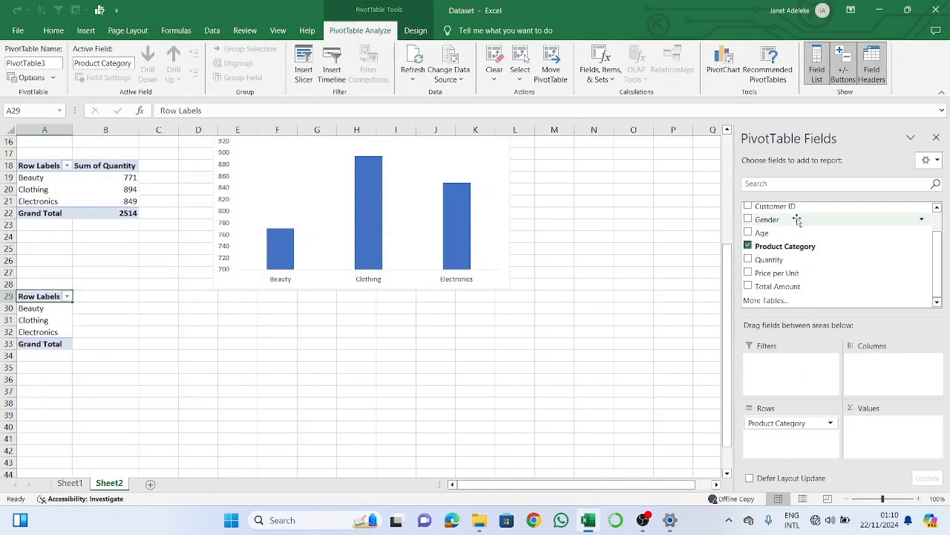
{"action": "scroll", "coordinate": [798, 267], "scroll_direction": "down", "scroll_amount": 1}
{"action": "left_click_drag", "start_coordinate": [802, 286], "coordinate": [896, 435]}
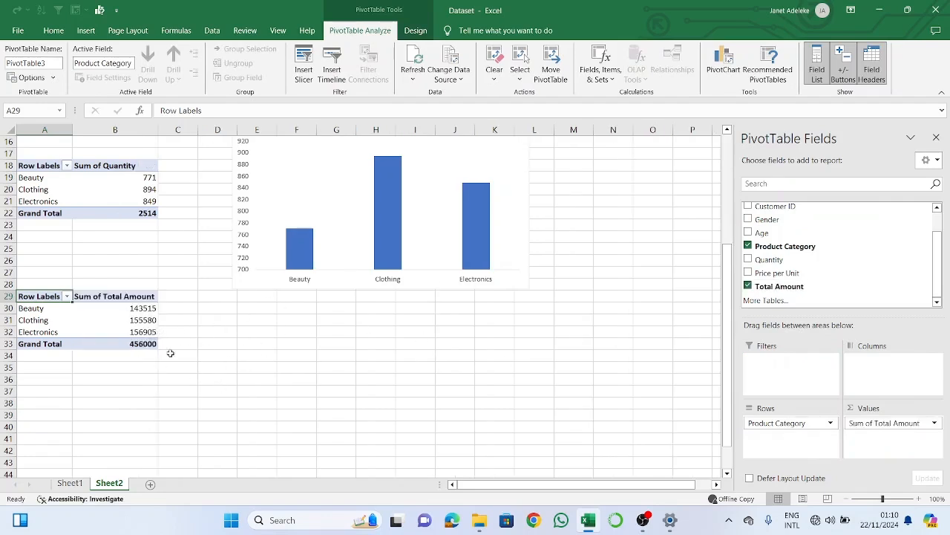
Insert a clustered column chart from the PivotTable at A29 and place it below the quantities column chart
{"action": "left_click", "coordinate": [99, 10]}
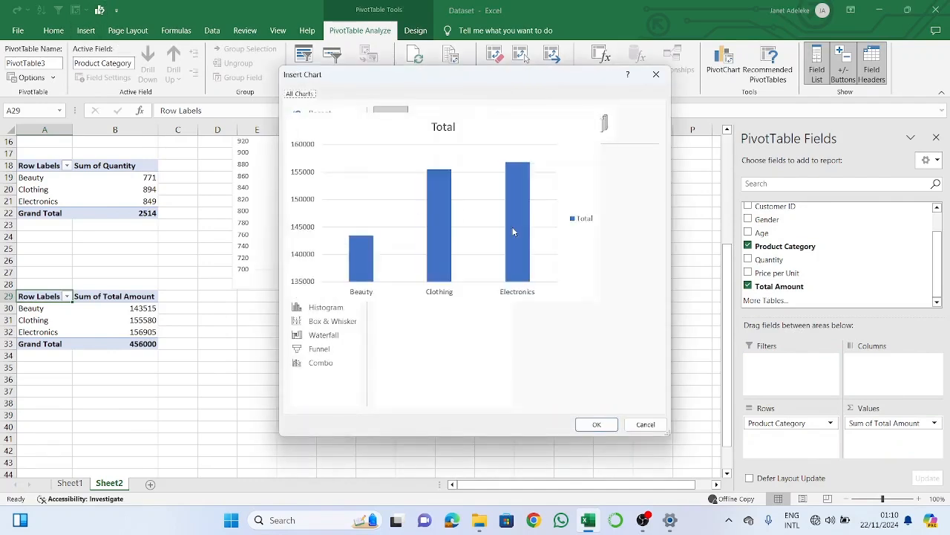
{"action": "left_click", "coordinate": [597, 423]}
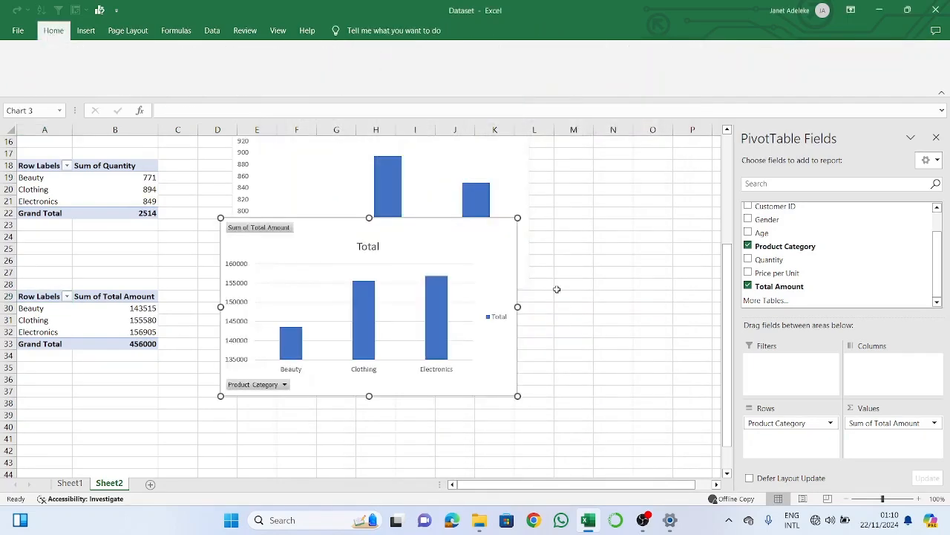
{"action": "scroll", "coordinate": [480, 246], "scroll_direction": "up", "scroll_amount": 1}
{"action": "mouse_move", "coordinate": [446, 240]}
{"action": "left_mouse_down"}
{"action": "mouse_move", "coordinate": [492, 339]}
{"action": "mouse_move", "coordinate": [479, 328]}
{"action": "left_mouse_up"}
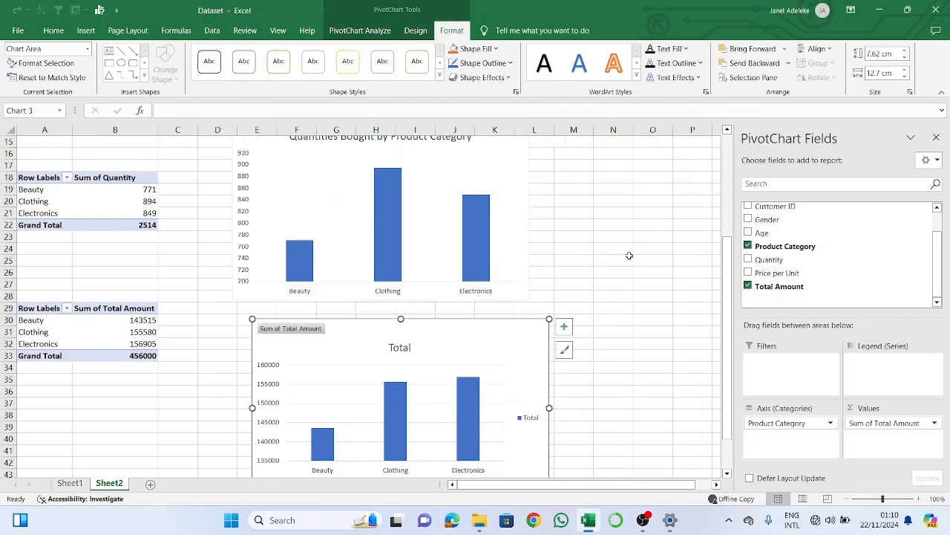
Delete the gridlines from the new total amount column chart
{"action": "scroll", "coordinate": [629, 255], "scroll_direction": "down", "scroll_amount": 1}
{"action": "scroll", "coordinate": [629, 255], "scroll_direction": "up", "scroll_amount": 2}
{"action": "scroll", "coordinate": [629, 256], "scroll_direction": "down", "scroll_amount": 3}
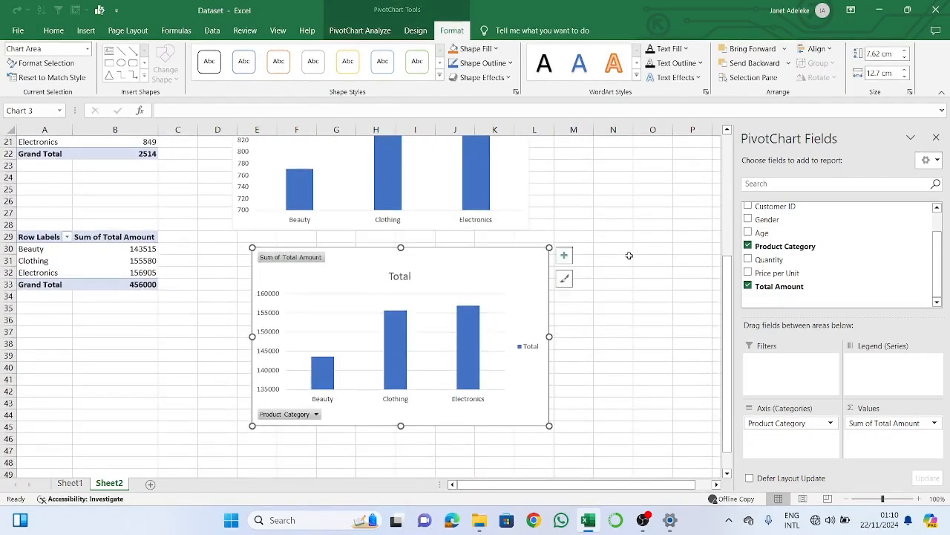
{"action": "scroll", "coordinate": [642, 372], "scroll_direction": "down", "scroll_amount": 2}
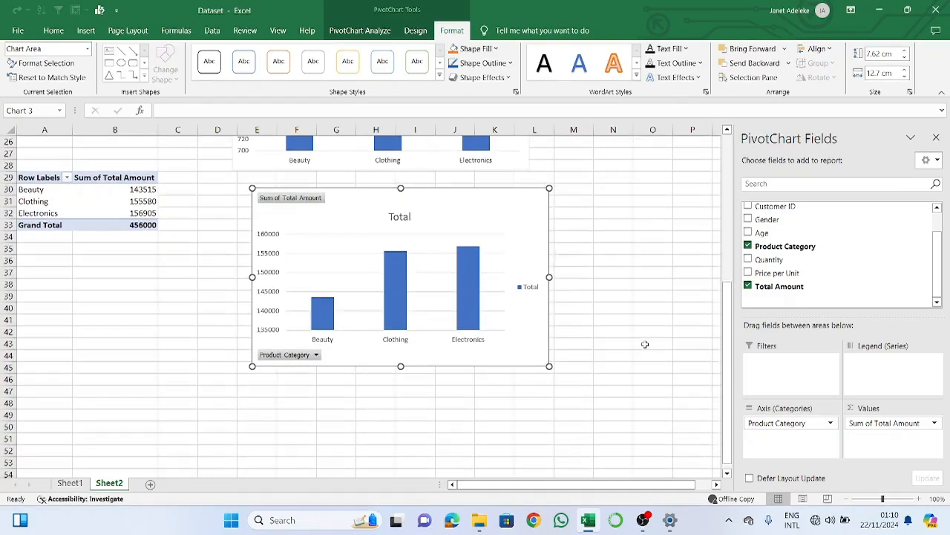
{"action": "scroll", "coordinate": [644, 356], "scroll_direction": "up", "scroll_amount": 3}
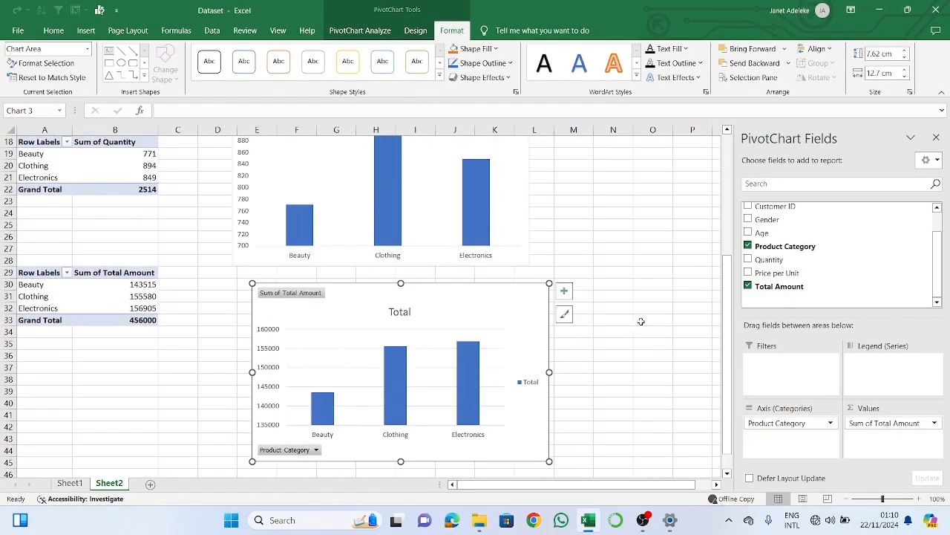
{"action": "scroll", "coordinate": [669, 295], "scroll_direction": "up", "scroll_amount": 1}
{"action": "scroll", "coordinate": [669, 295], "scroll_direction": "up", "scroll_amount": 2}
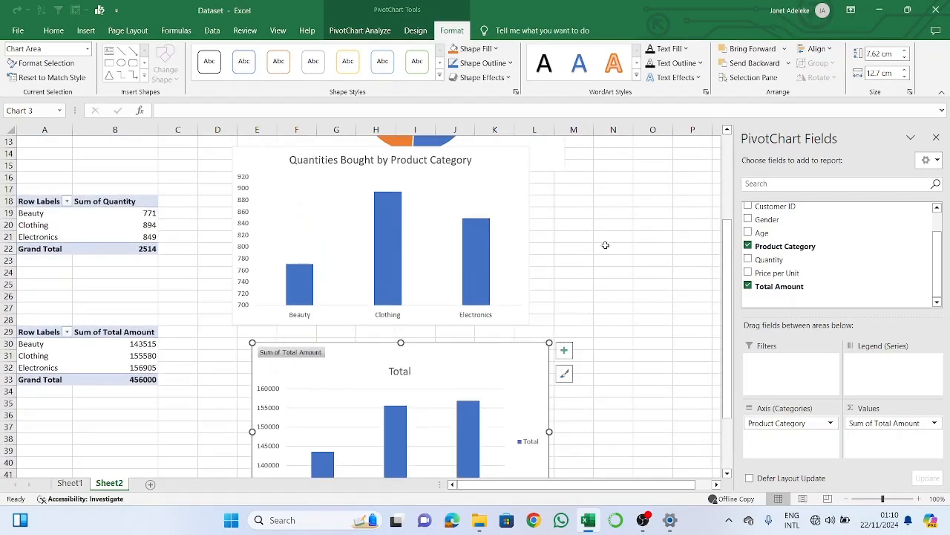
{"action": "scroll", "coordinate": [605, 245], "scroll_direction": "down", "scroll_amount": 4}
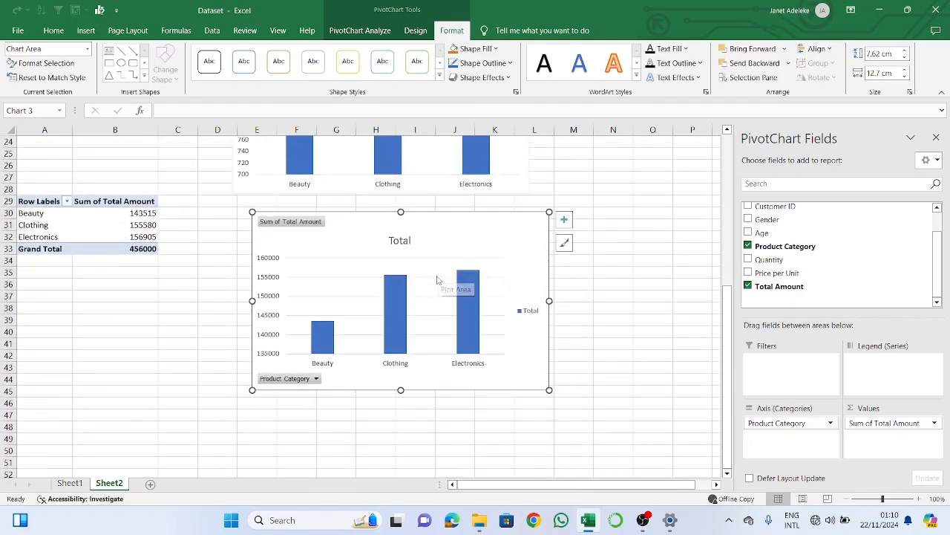
{"action": "right_click", "coordinate": [437, 277]}
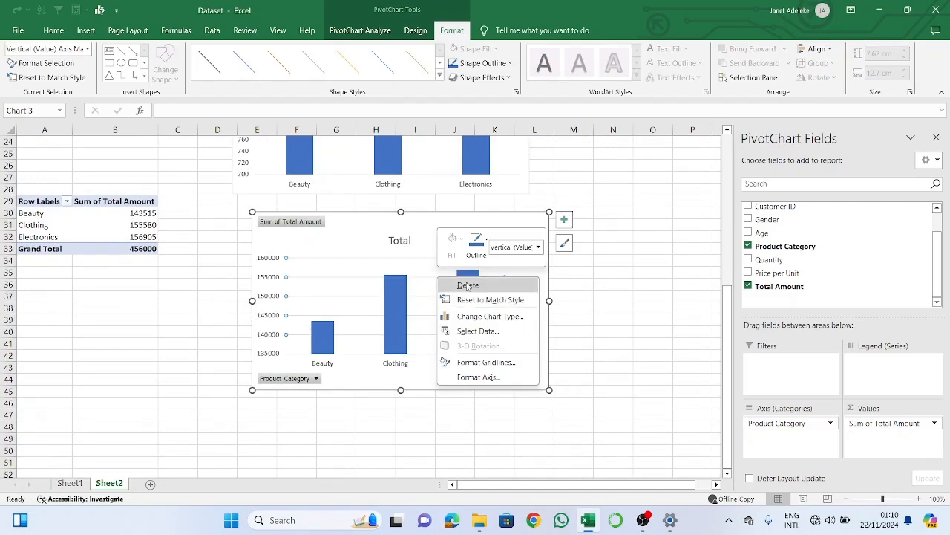
{"action": "left_click", "coordinate": [467, 285]}
Hide all field buttons on the total amount column chart and delete its legend
{"action": "right_click", "coordinate": [319, 227]}
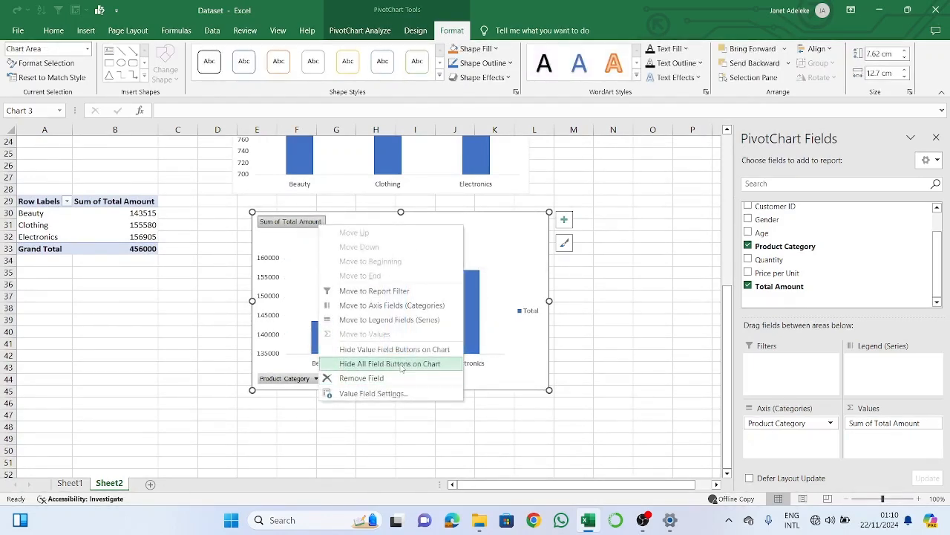
{"action": "left_click", "coordinate": [401, 364]}
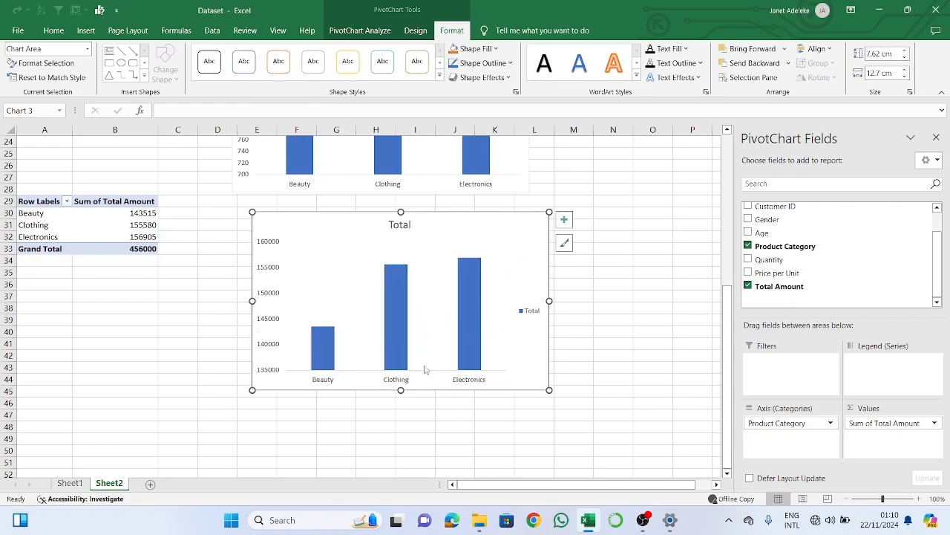
{"action": "right_click", "coordinate": [539, 317]}
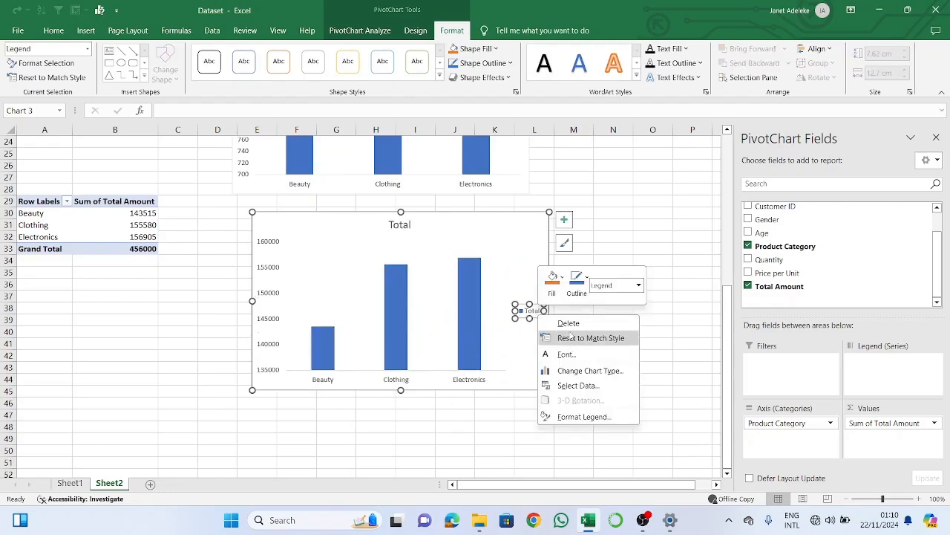
{"action": "left_click", "coordinate": [560, 318]}
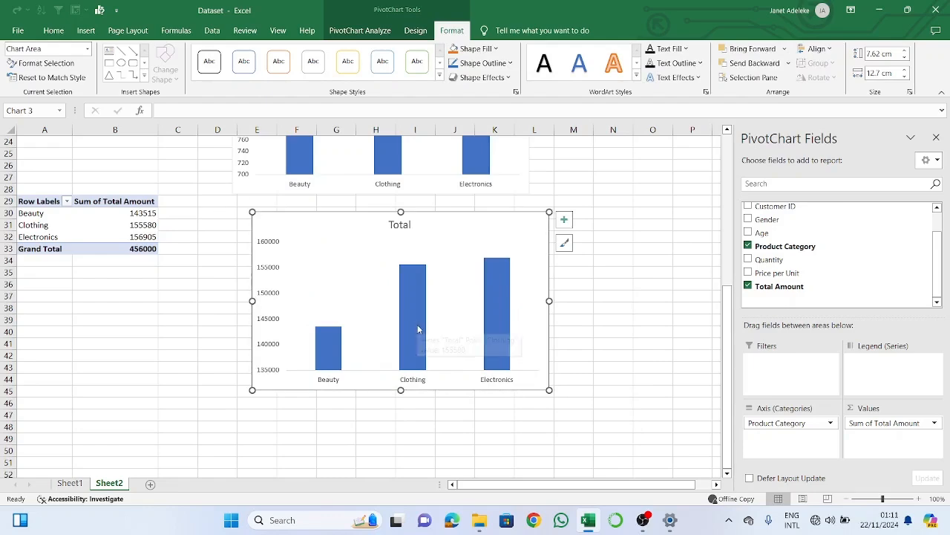
{"action": "scroll", "coordinate": [127, 301], "scroll_direction": "down", "scroll_amount": 3}
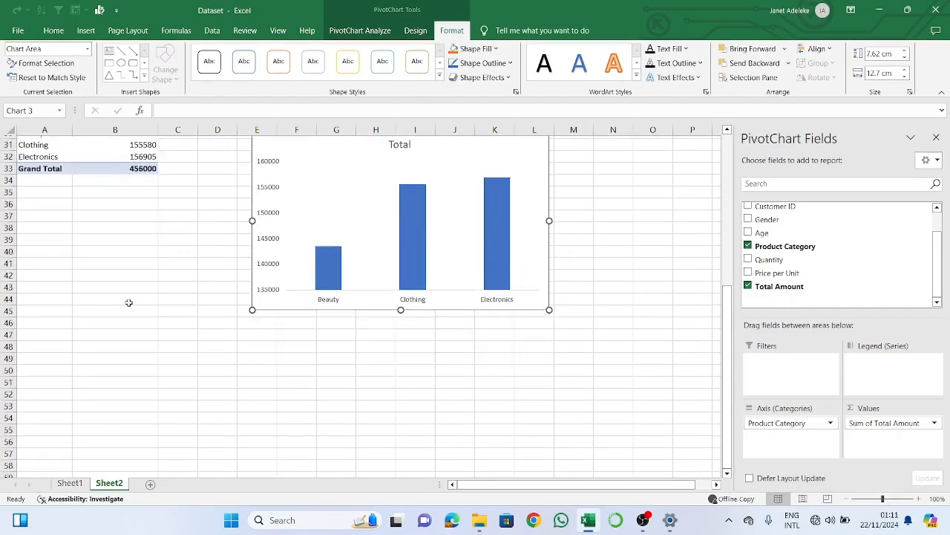
{"action": "left_click", "coordinate": [45, 310]}
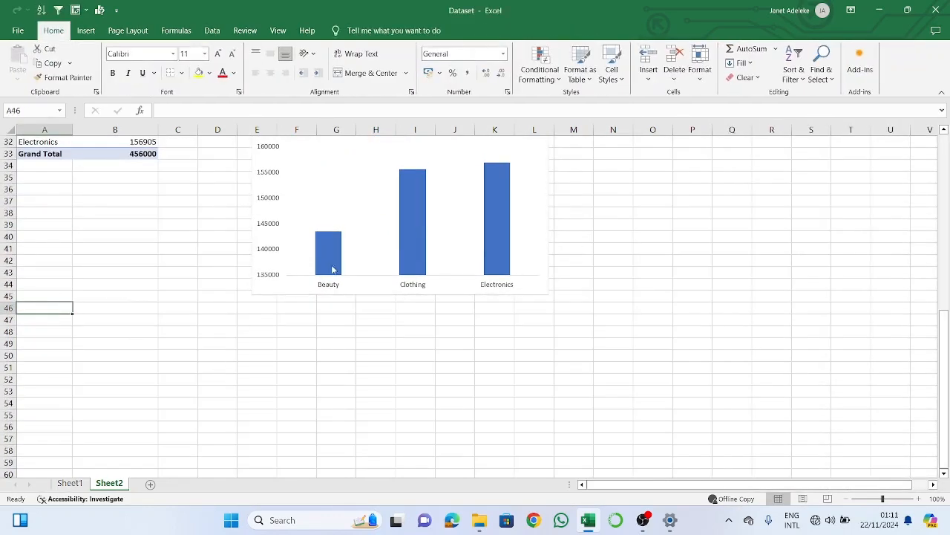
{"action": "left_click", "coordinate": [70, 484]}
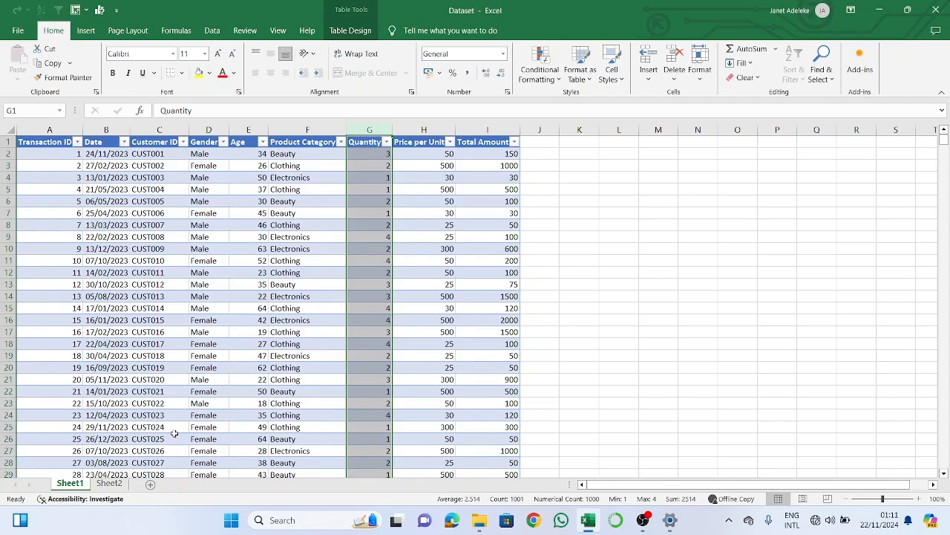
{"action": "left_click", "coordinate": [109, 483]}
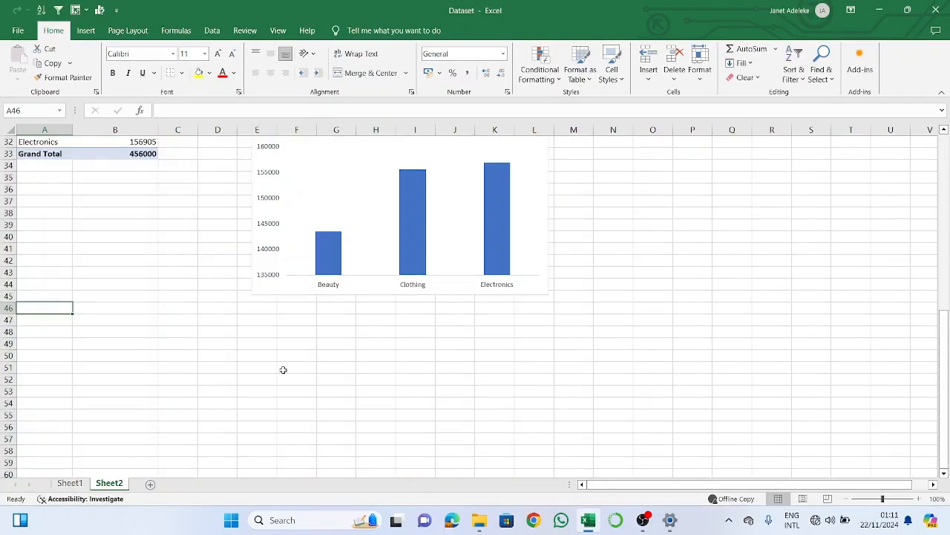
Change the total amount column chart's title to "Sales by Product Category"
{"action": "scroll", "coordinate": [283, 369], "scroll_direction": "up", "scroll_amount": 7}
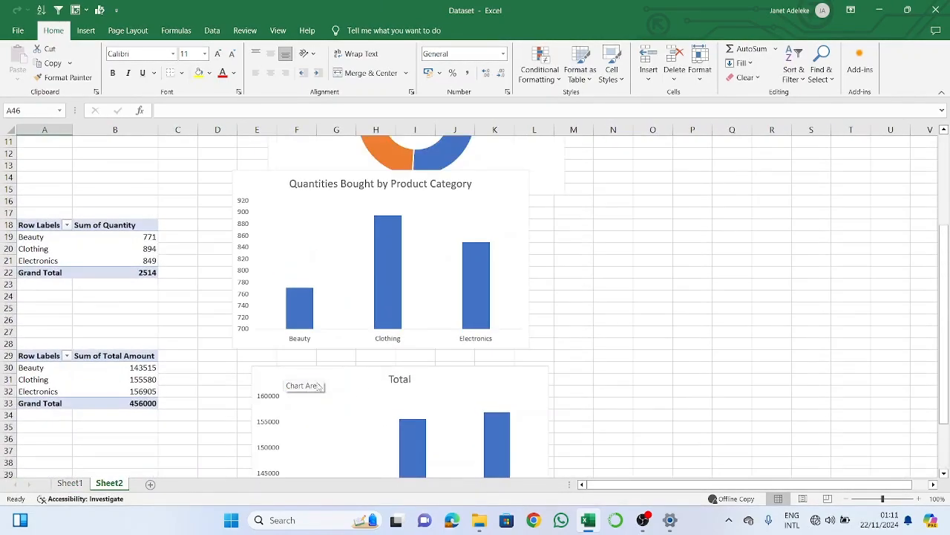
{"action": "left_click", "coordinate": [400, 379]}
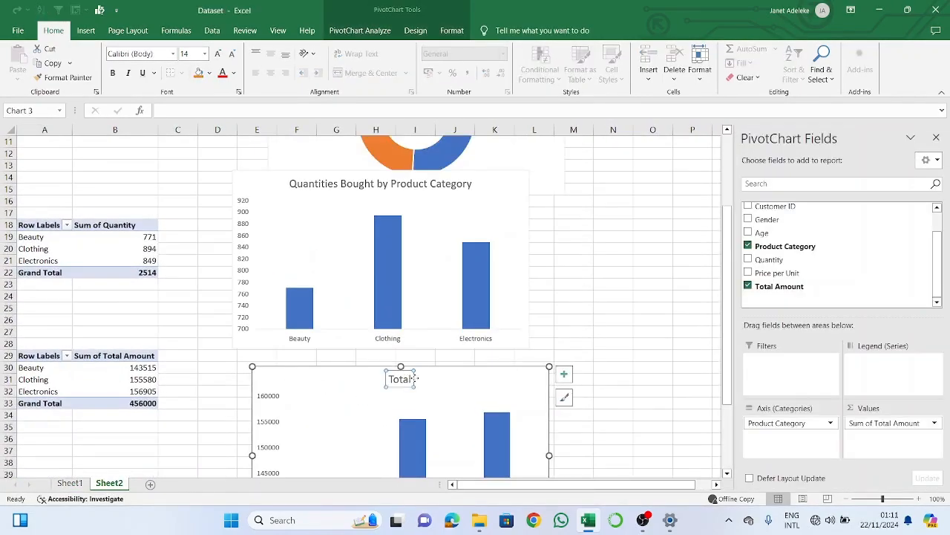
{"action": "left_click_drag", "start_coordinate": [411, 379], "coordinate": [386, 380]}
{"action": "key", "text": "BackSpace"}
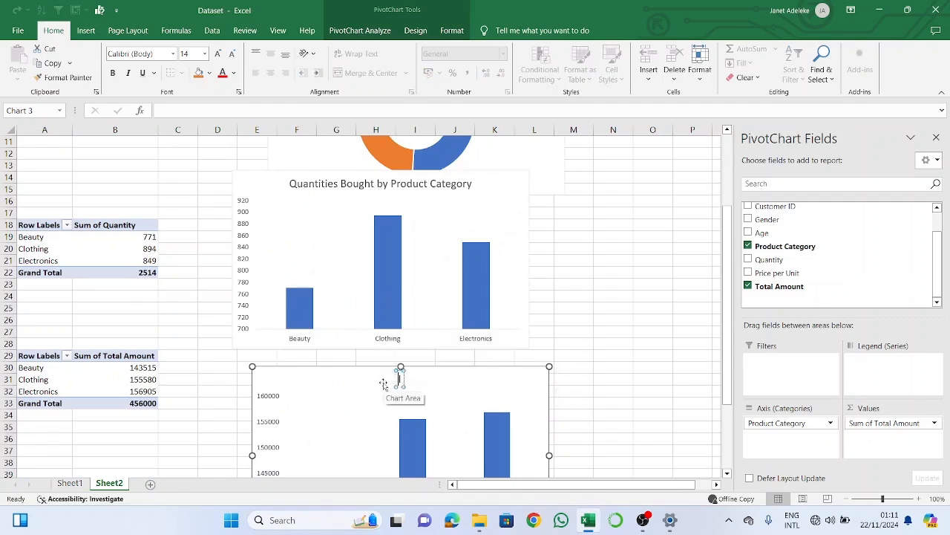
{"action": "type", "text": "Sales by Prof"}
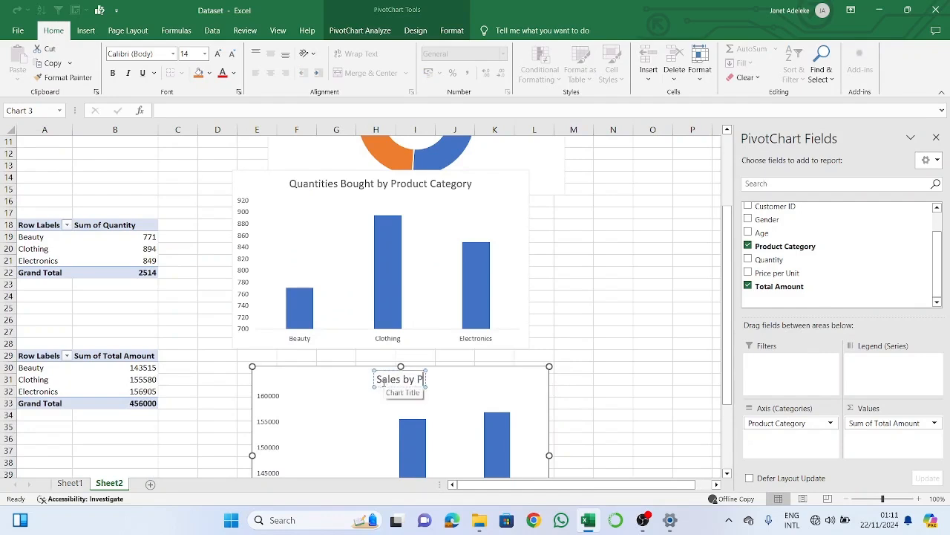
{"action": "key", "text": "BackSpace"}
{"action": "type", "text": "d"}
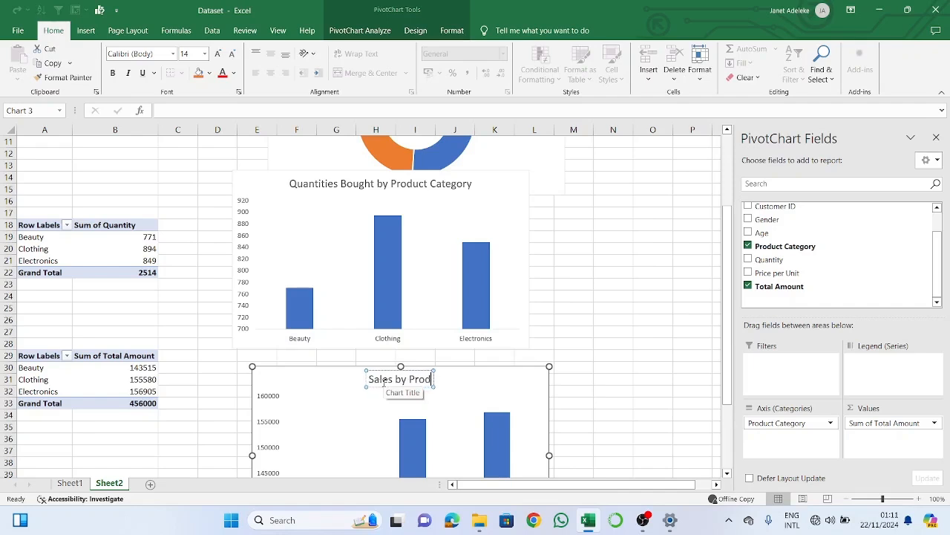
{"action": "type", "text": "uct C"}
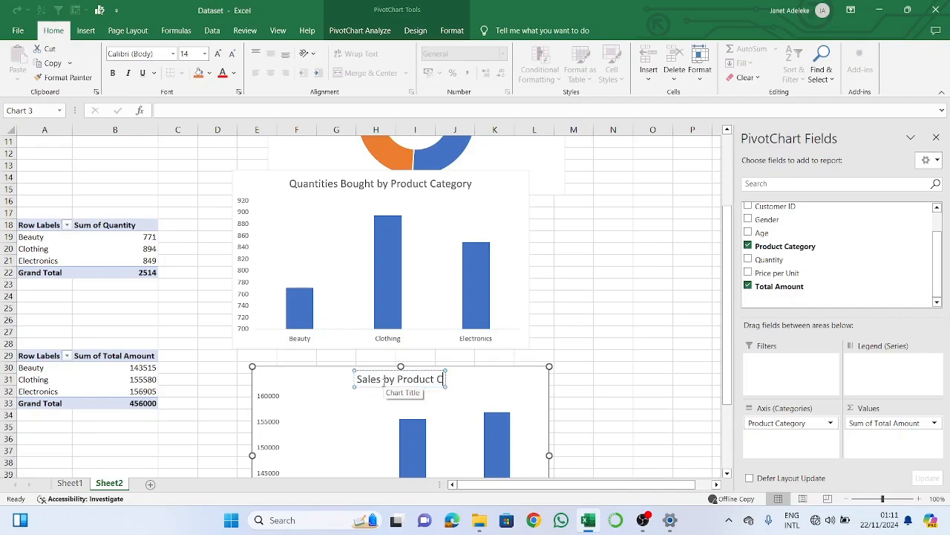
{"action": "type", "text": "ategory"}
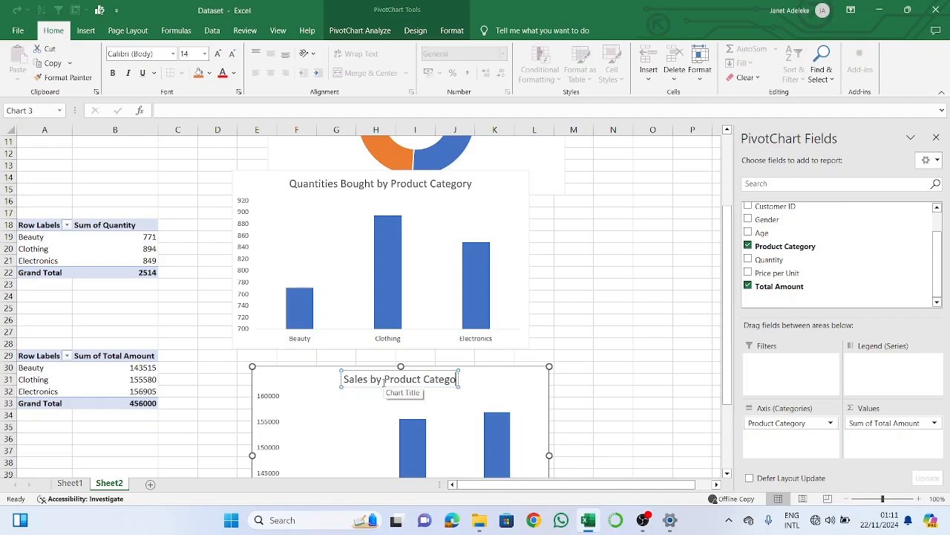
{"action": "left_click", "coordinate": [558, 388]}
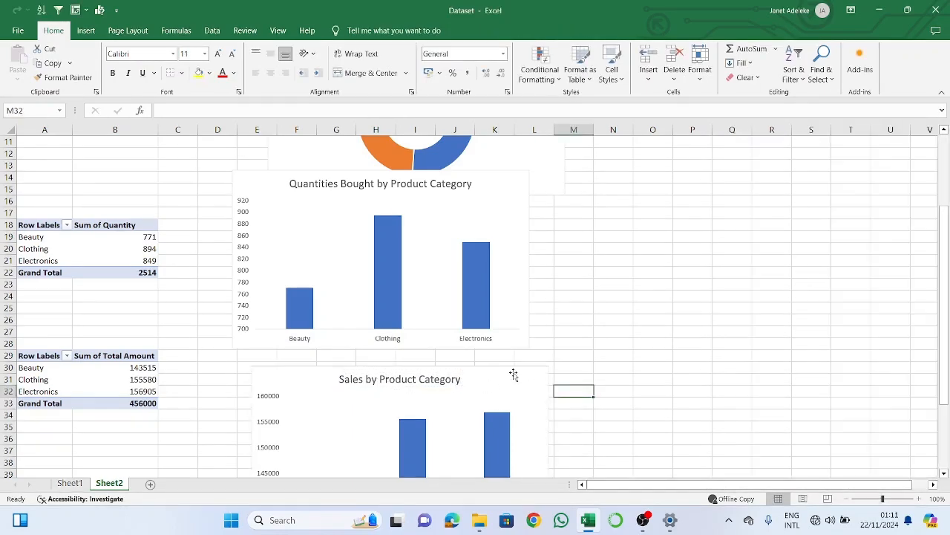
Insert a new PivotTable from the whole Sheet1 table at cell A47 of the existing worksheet Sheet2
{"action": "scroll", "coordinate": [512, 378], "scroll_direction": "down", "scroll_amount": 6}
{"action": "left_click", "coordinate": [46, 362]}
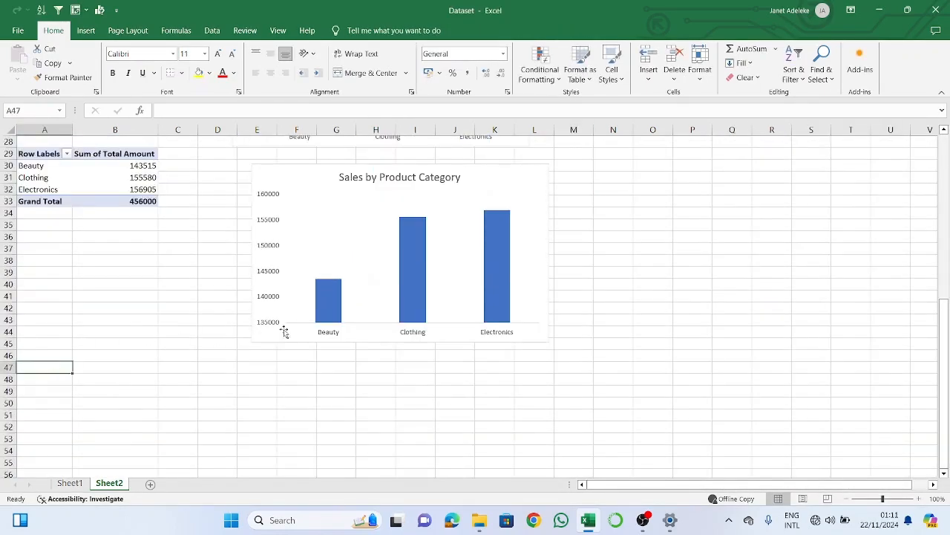
{"action": "left_click", "coordinate": [75, 9]}
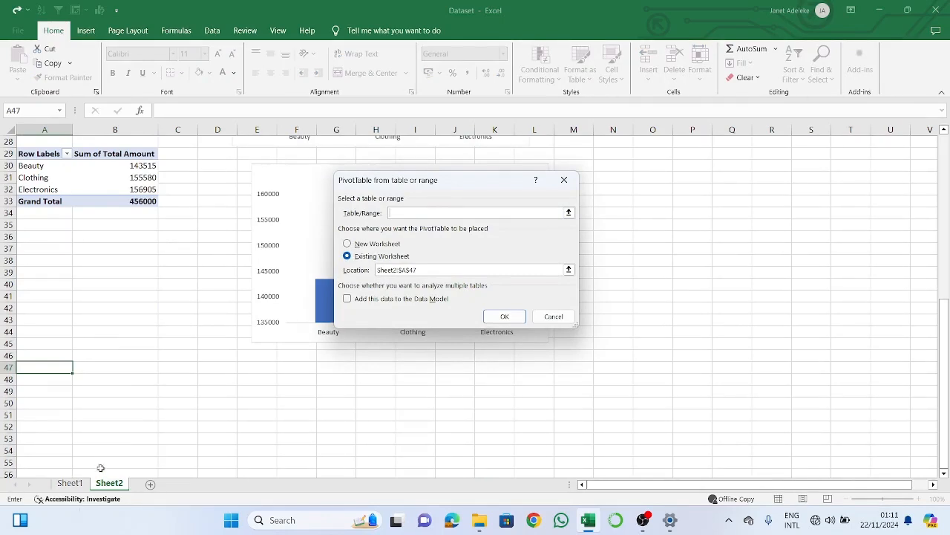
{"action": "left_click", "coordinate": [83, 487]}
{"action": "key", "text": "ctrl+a"}
{"action": "key", "text": "Return"}
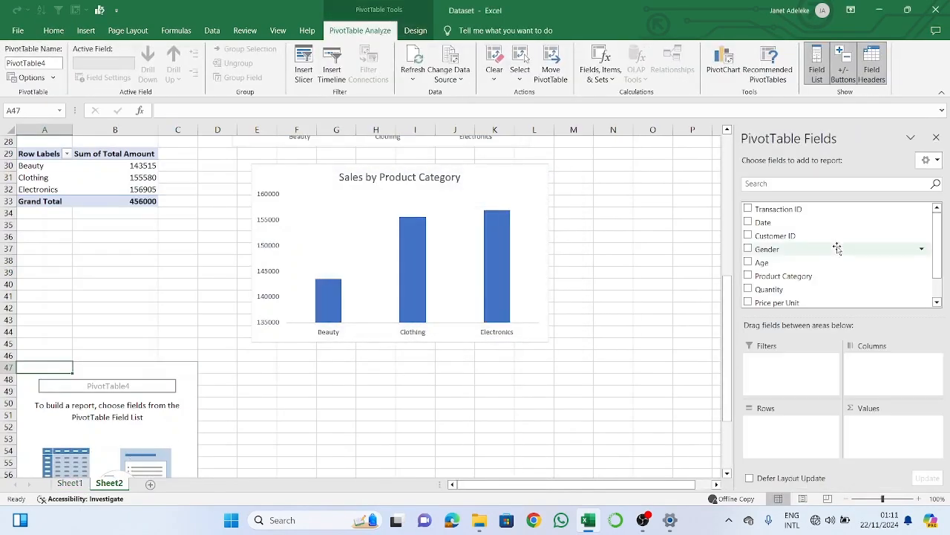
Lay out the PivotTable at A47 with Date rows by month, without quarters and years, and the sum of Total Amount as values
{"action": "scroll", "coordinate": [827, 267], "scroll_direction": "down", "scroll_amount": 2}
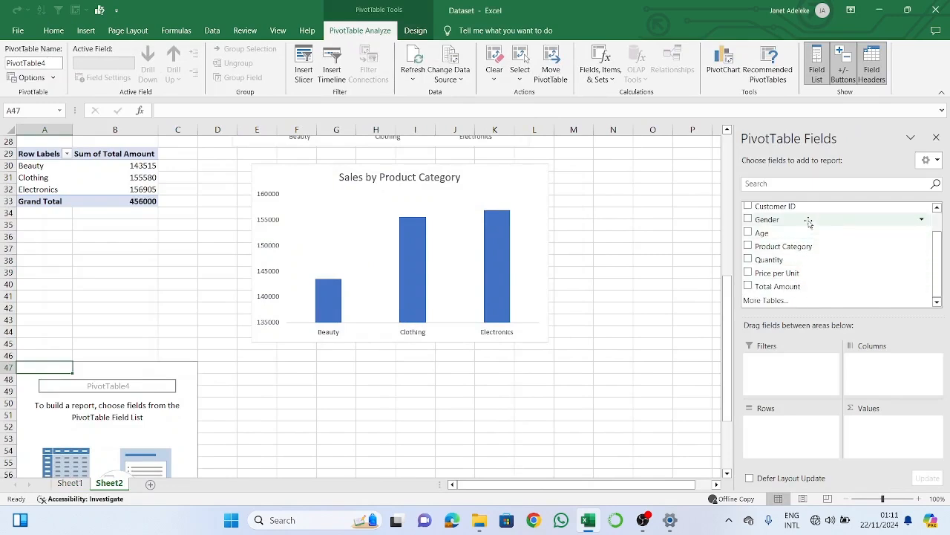
{"action": "scroll", "coordinate": [813, 227], "scroll_direction": "up", "scroll_amount": 2}
{"action": "left_click_drag", "start_coordinate": [812, 226], "coordinate": [811, 456]}
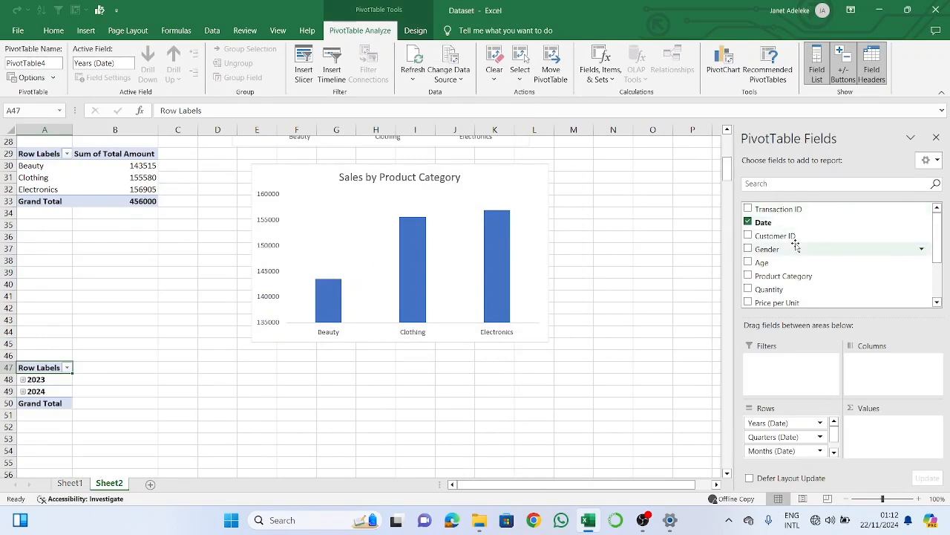
{"action": "scroll", "coordinate": [798, 245], "scroll_direction": "down", "scroll_amount": 2}
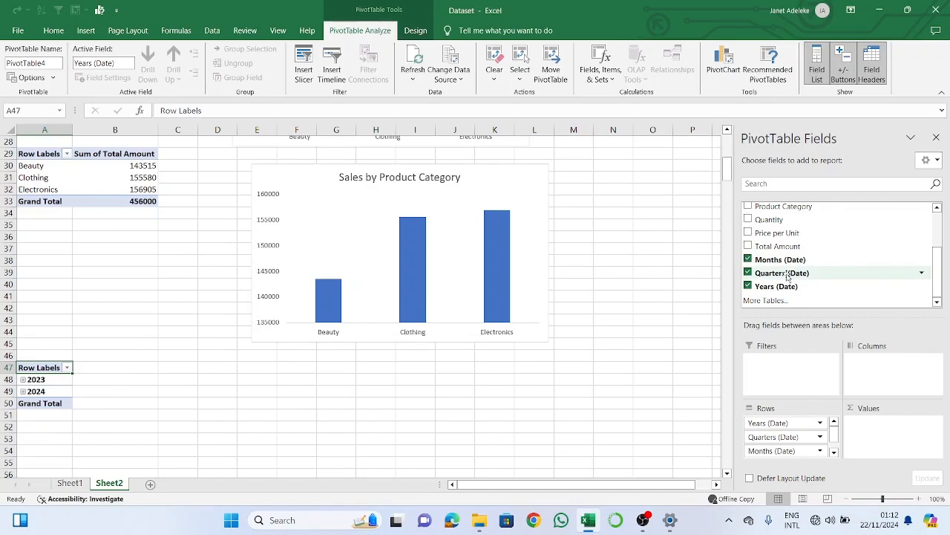
{"action": "left_click", "coordinate": [748, 272]}
{"action": "left_click", "coordinate": [749, 286]}
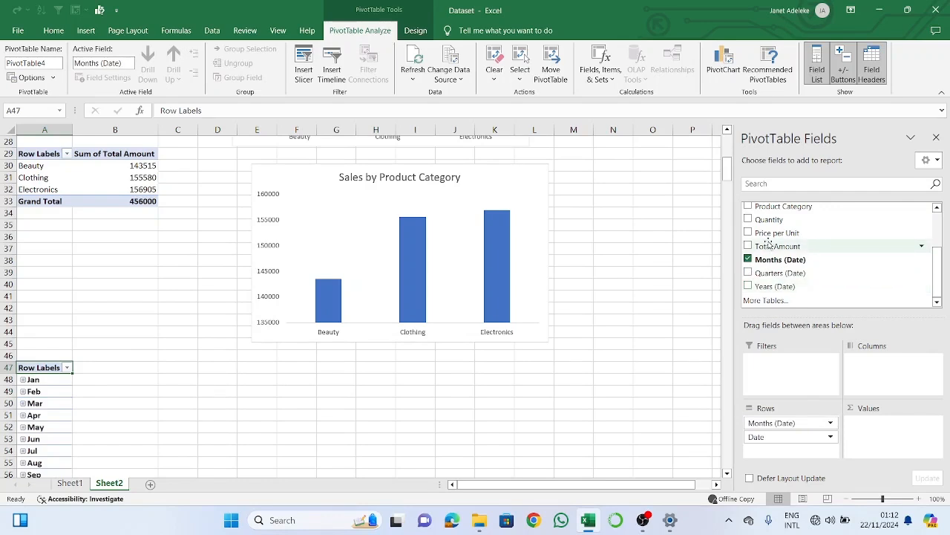
{"action": "left_click_drag", "start_coordinate": [789, 248], "coordinate": [896, 431]}
Insert a clustered column chart from the monthly total amount PivotTable
{"action": "scroll", "coordinate": [280, 349], "scroll_direction": "down", "scroll_amount": 3}
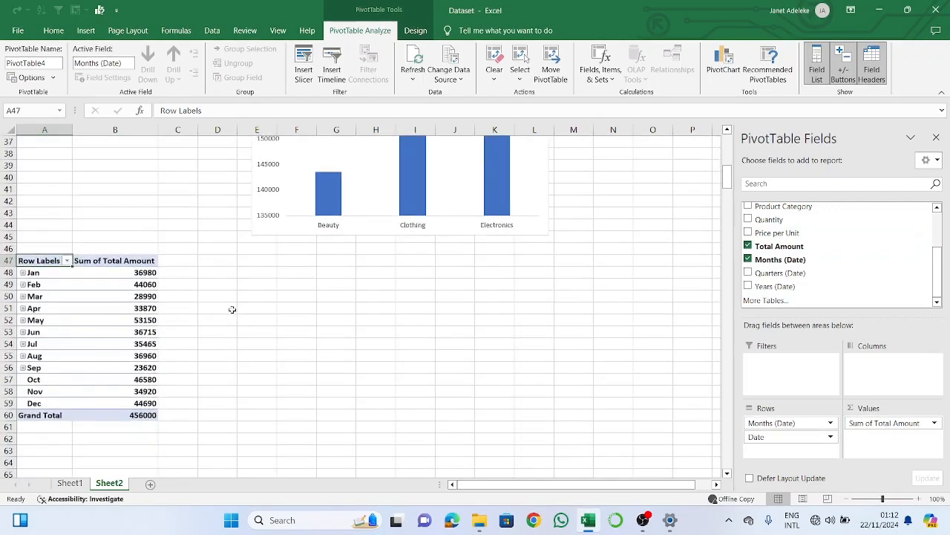
{"action": "left_click", "coordinate": [99, 10]}
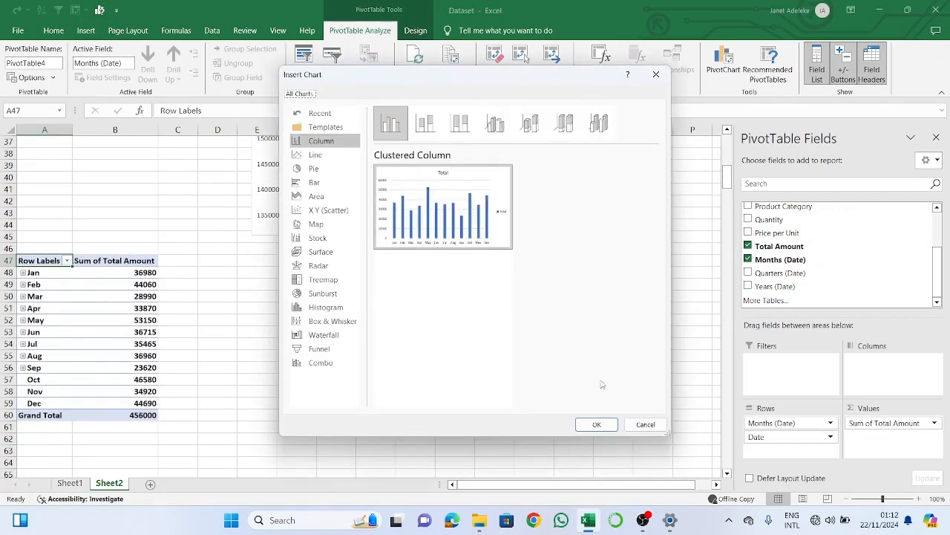
{"action": "left_click", "coordinate": [602, 422]}
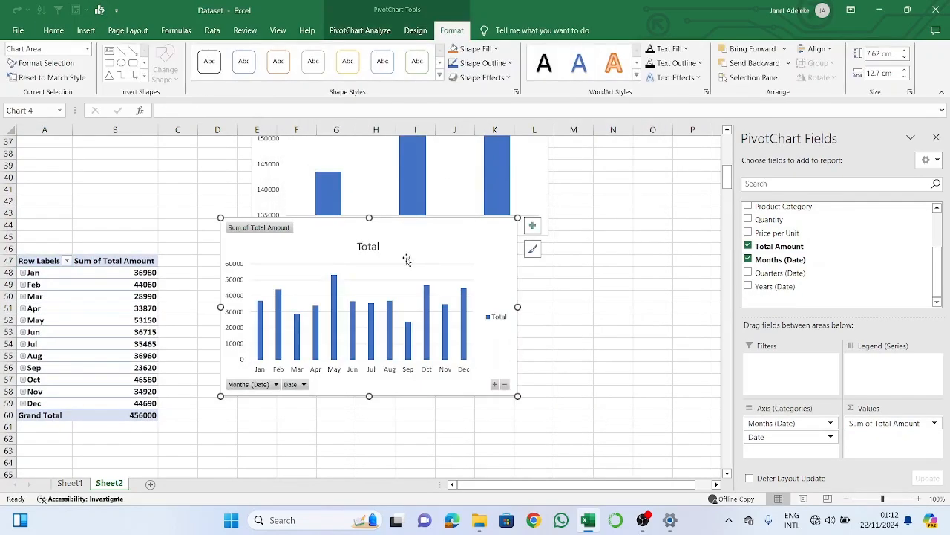
Hide all field buttons on the monthly total amount chart and delete its legend
{"action": "right_click", "coordinate": [283, 230]}
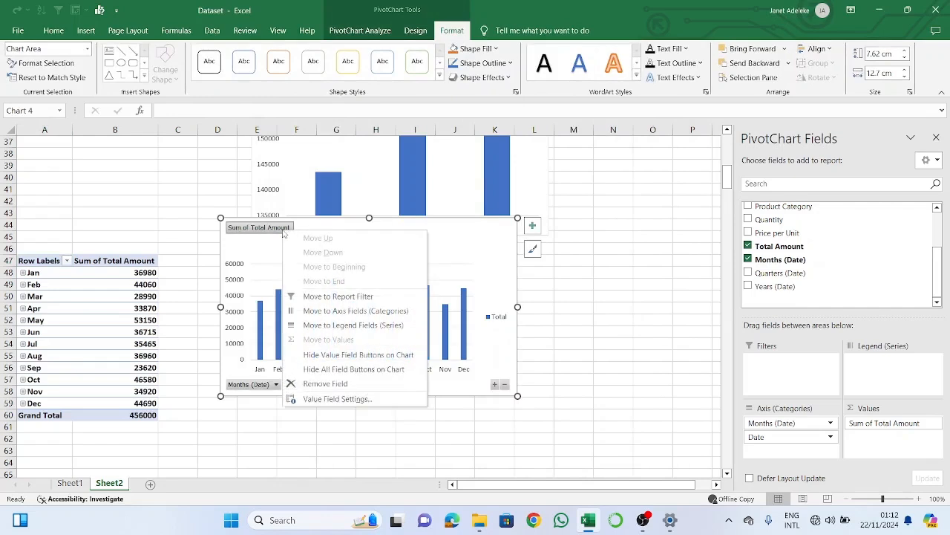
{"action": "left_click", "coordinate": [371, 370]}
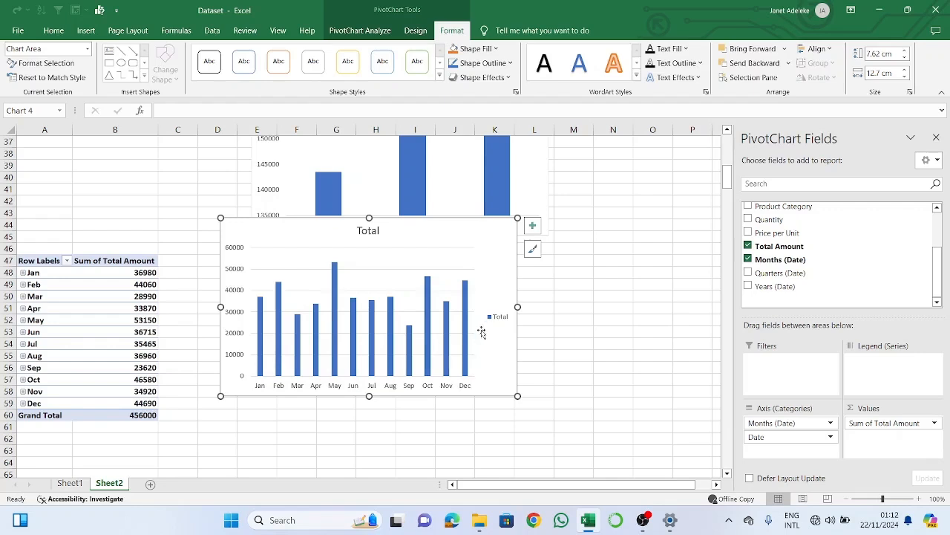
{"action": "right_click", "coordinate": [505, 319]}
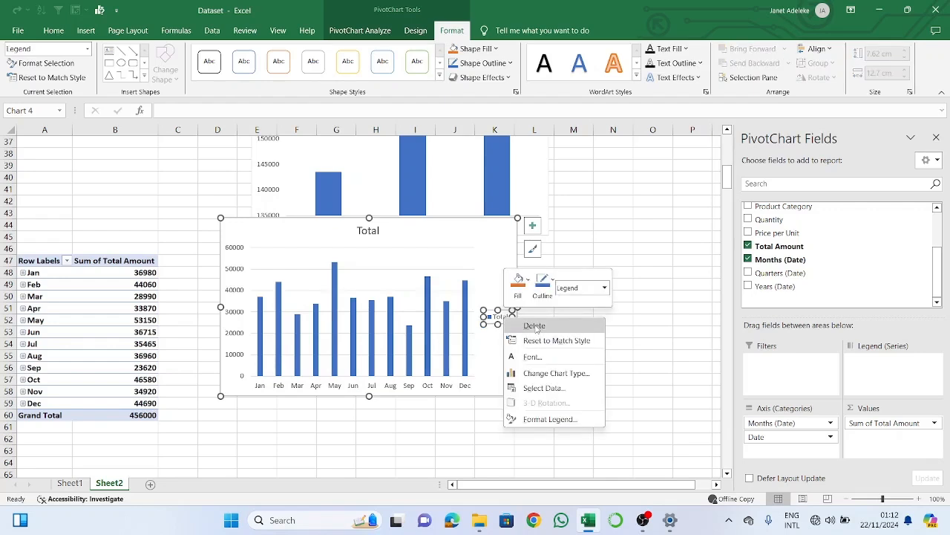
{"action": "left_click", "coordinate": [535, 326]}
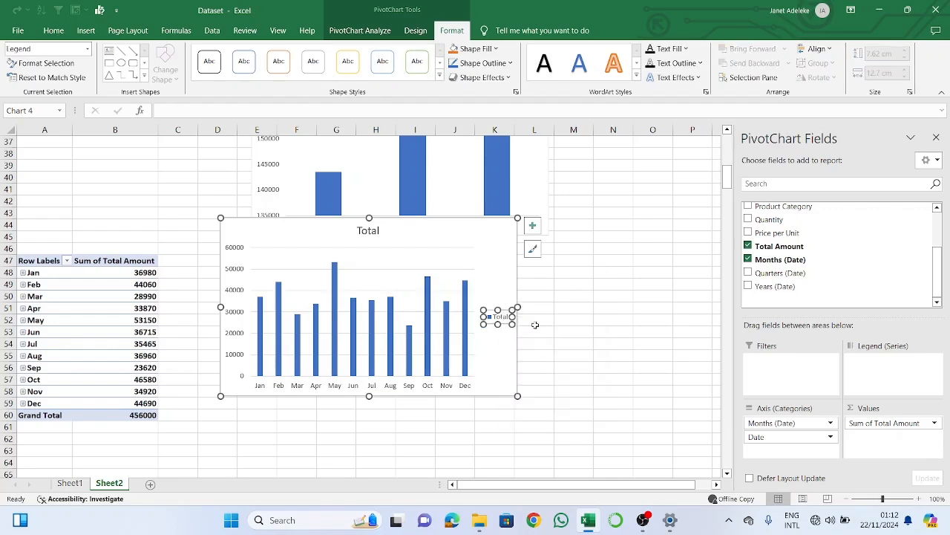
{"action": "right_click", "coordinate": [422, 275]}
{"action": "key", "text": "Escape"}
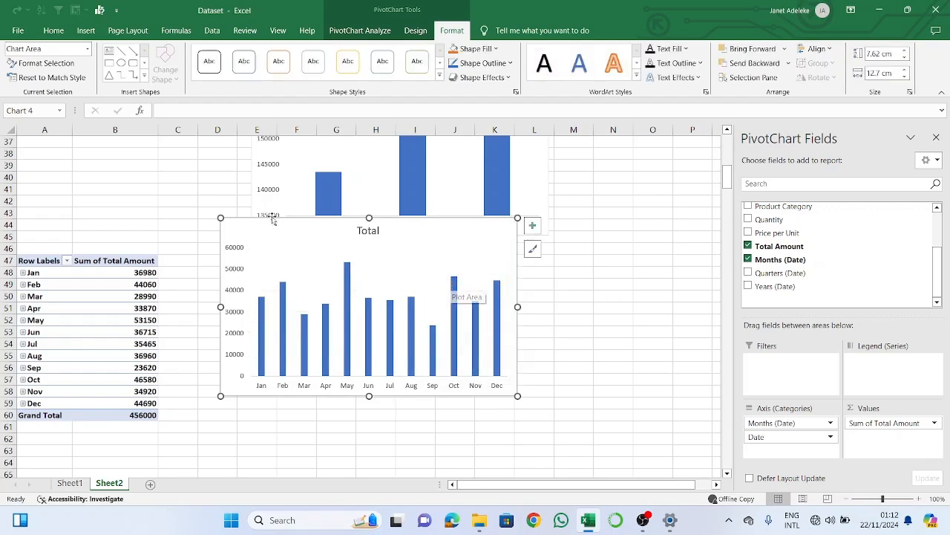
Change the monthly total amount chart's title to "Total Sales by Month"
{"action": "left_click", "coordinate": [381, 231]}
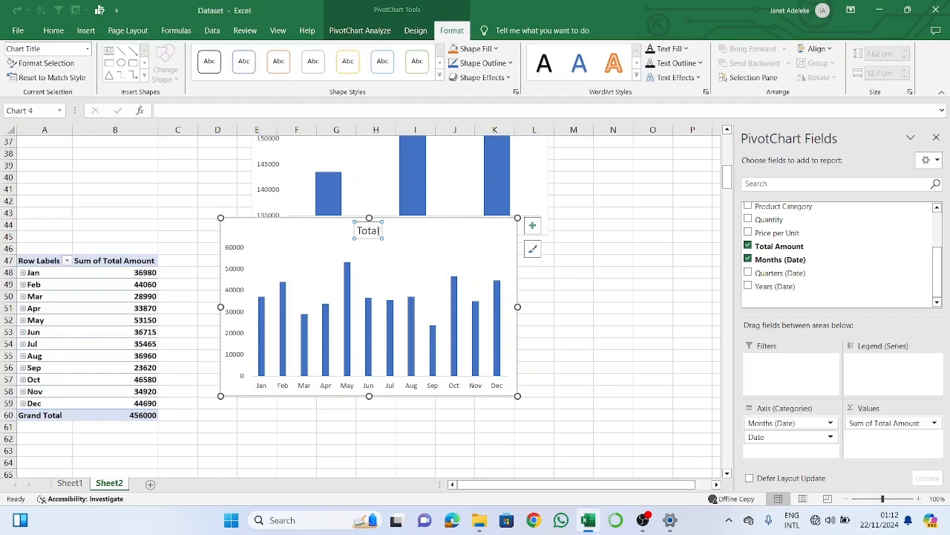
{"action": "double_click", "coordinate": [371, 230]}
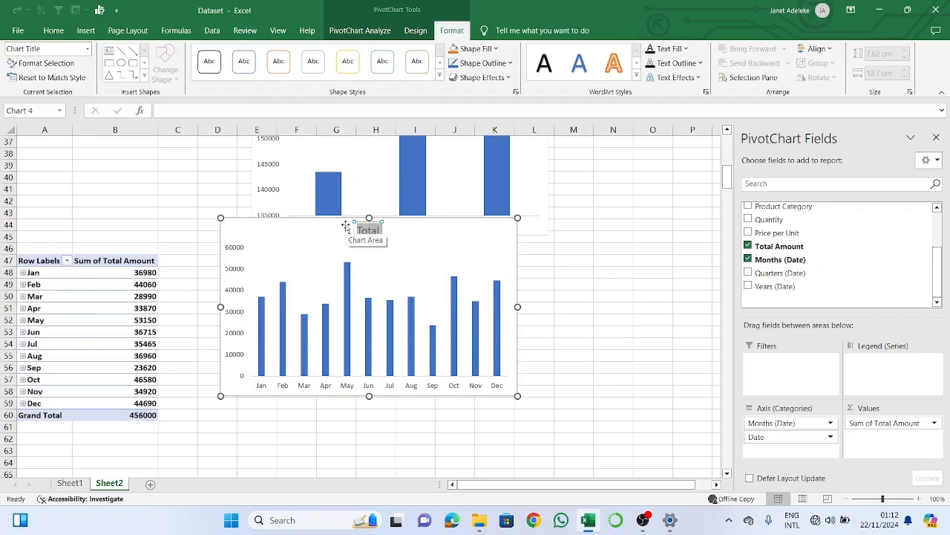
{"action": "type", "text": "Monthly"}
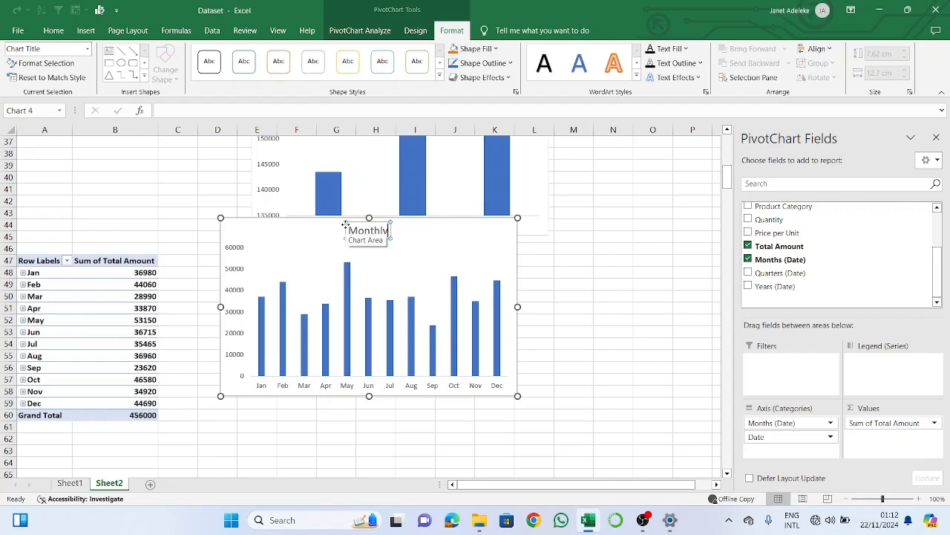
{"action": "key", "text": "BackSpace"}
{"action": "key", "text": "BackSpace"}
{"action": "key", "text": "BackSpace"}
{"action": "key", "text": "BackSpace"}
{"action": "type", "text": "Total Sales"}
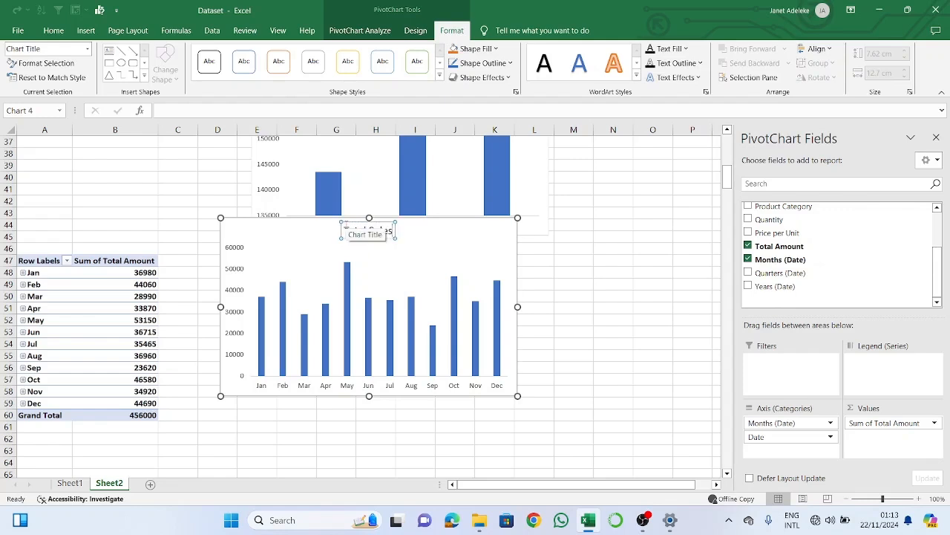
{"action": "type", "text": " by Month"}
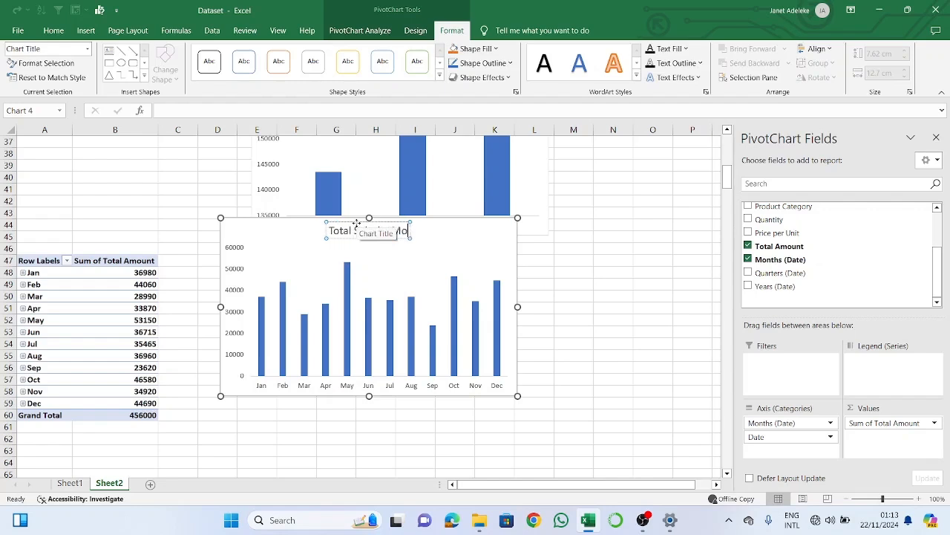
{"action": "left_click", "coordinate": [471, 244]}
{"action": "left_click", "coordinate": [366, 231]}
{"action": "left_click", "coordinate": [369, 231]}
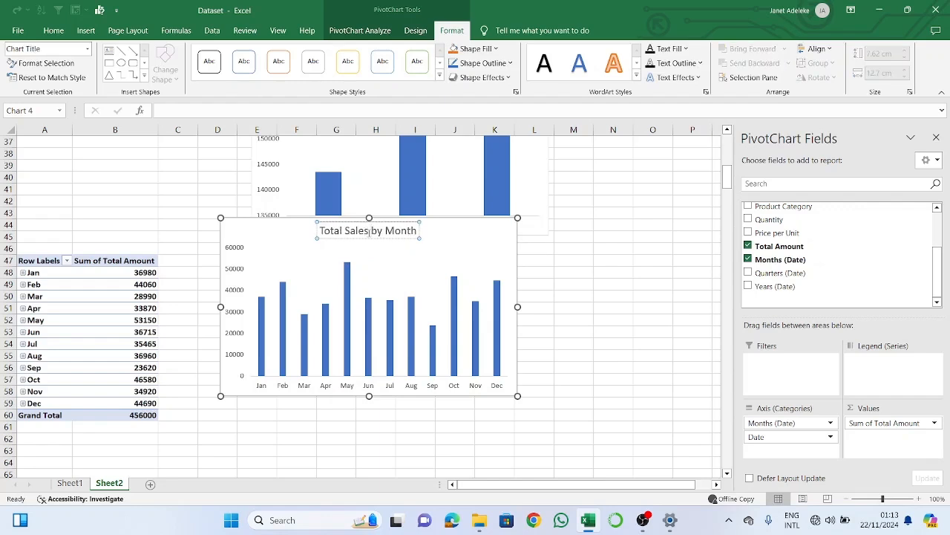
{"action": "left_click", "coordinate": [453, 281]}
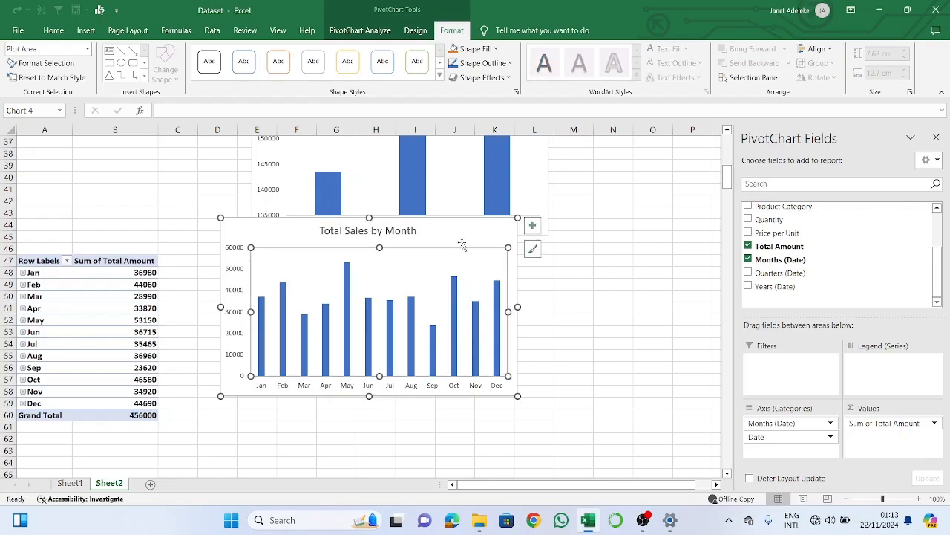
Change the Total Sales by Month chart from clustered column to a basic Line chart
{"action": "left_click", "coordinate": [469, 235]}
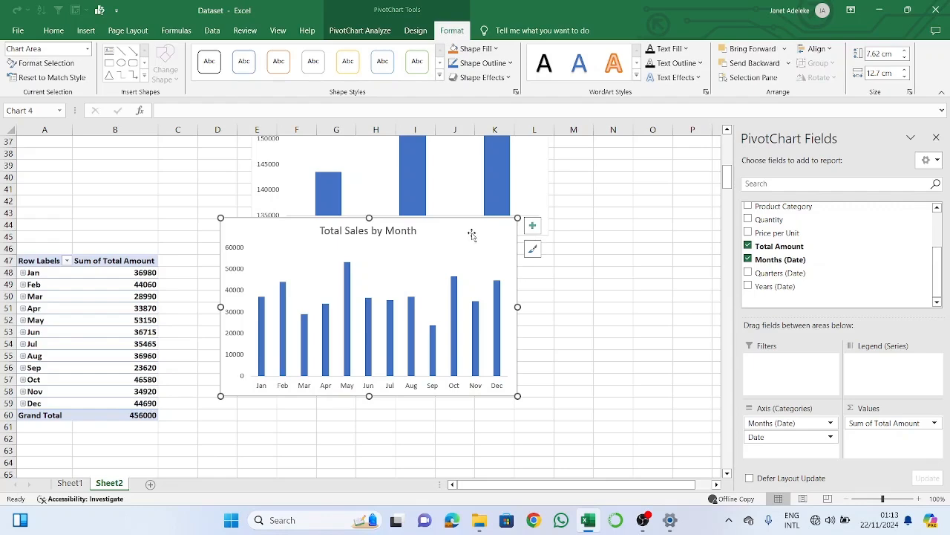
{"action": "right_click", "coordinate": [473, 236]}
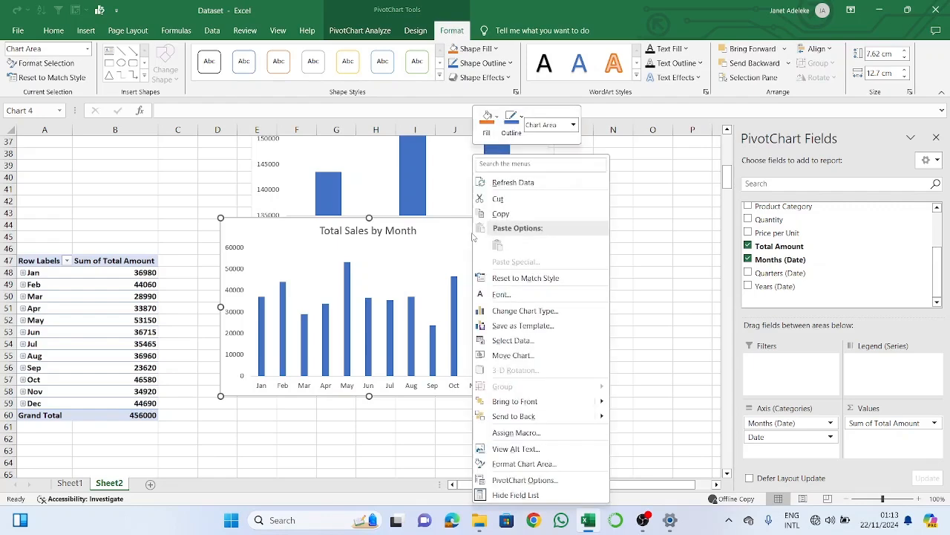
{"action": "left_click", "coordinate": [526, 310]}
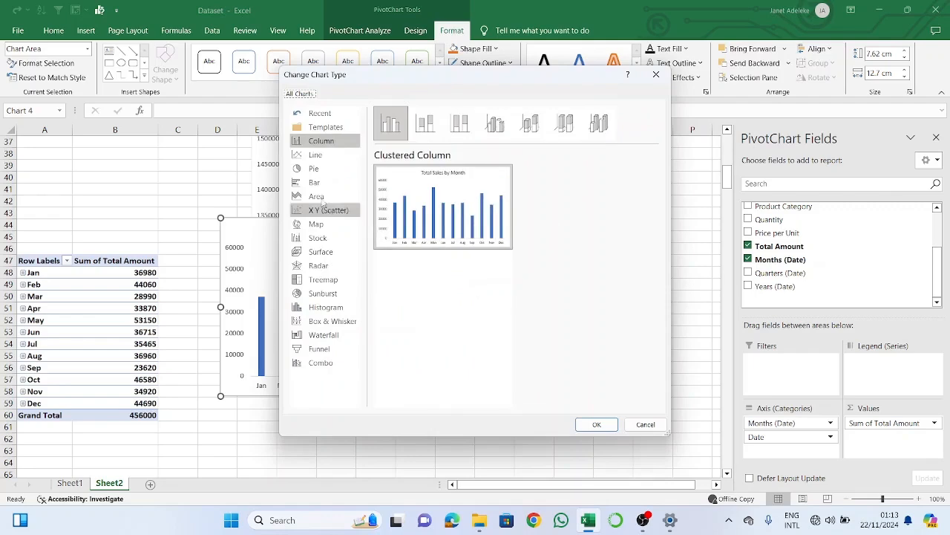
{"action": "left_click", "coordinate": [316, 155]}
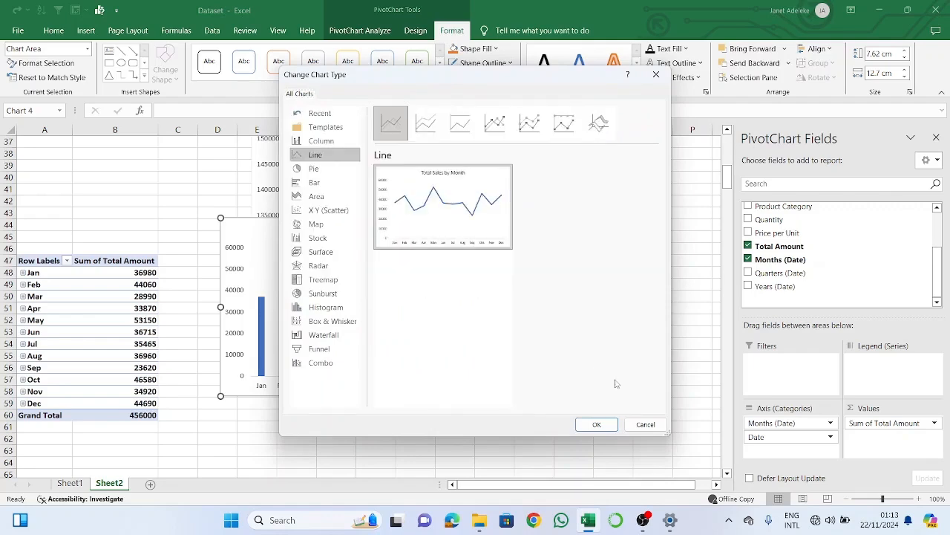
{"action": "left_click", "coordinate": [596, 424]}
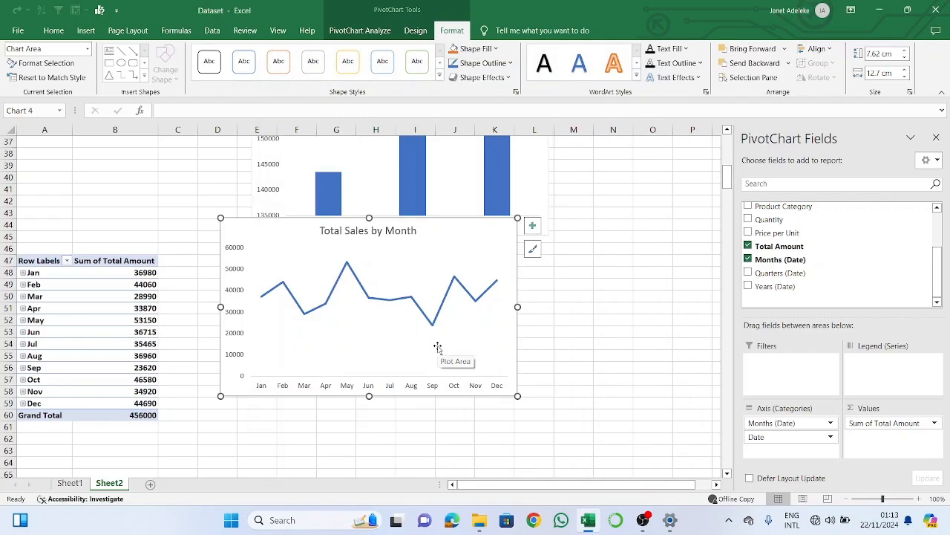
{"action": "mouse_move", "coordinate": [263, 303]}
{"action": "mouse_move", "coordinate": [349, 265]}
Insert a new PivotTable from the whole Sheet1 table (Table1) at cell A66 of the existing worksheet Sheet2
{"action": "scroll", "coordinate": [412, 319], "scroll_direction": "down", "scroll_amount": 3}
{"action": "scroll", "coordinate": [411, 320], "scroll_direction": "up", "scroll_amount": 2}
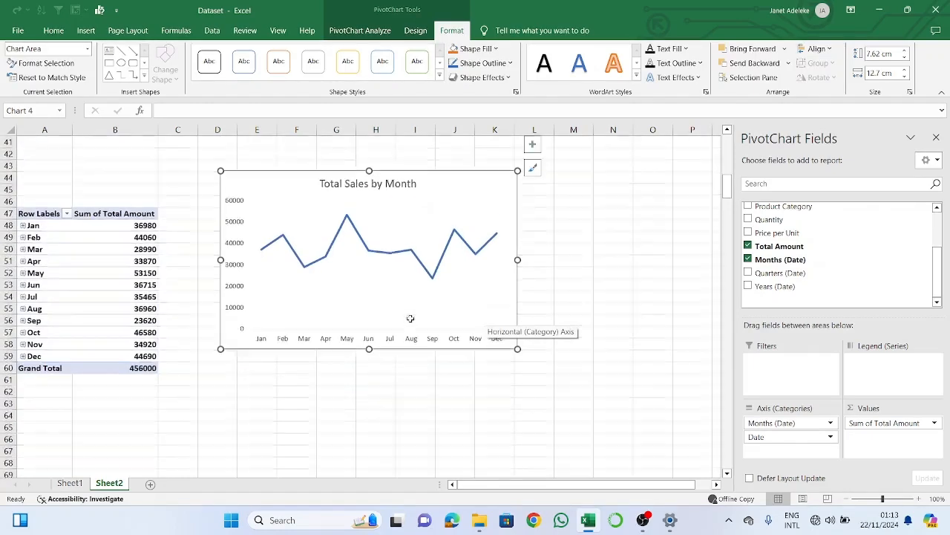
{"action": "scroll", "coordinate": [375, 381], "scroll_direction": "down", "scroll_amount": 2}
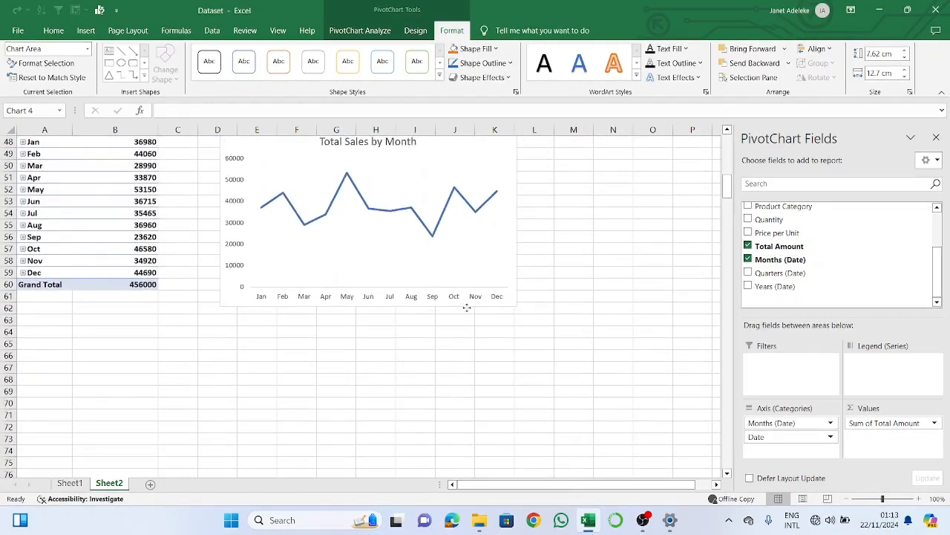
{"action": "scroll", "coordinate": [211, 327], "scroll_direction": "down", "scroll_amount": 1}
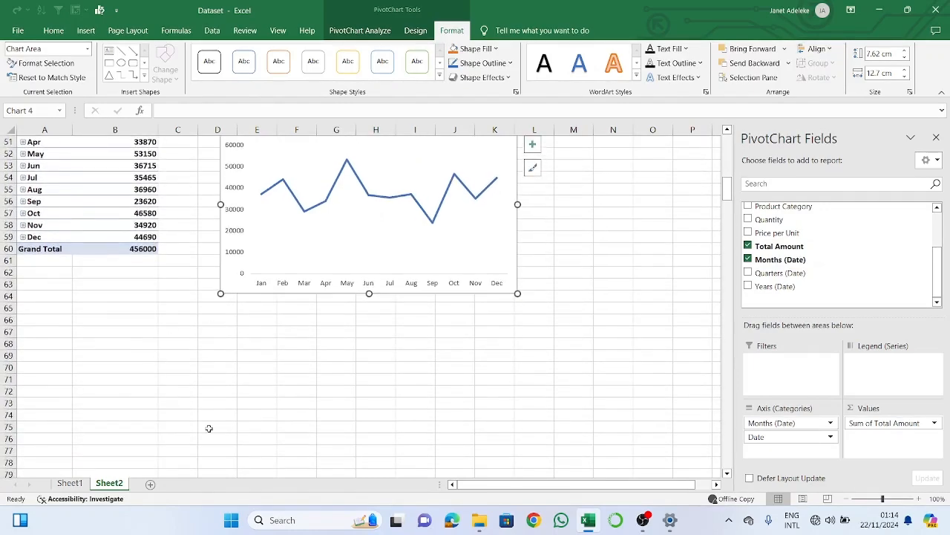
{"action": "left_click", "coordinate": [71, 484]}
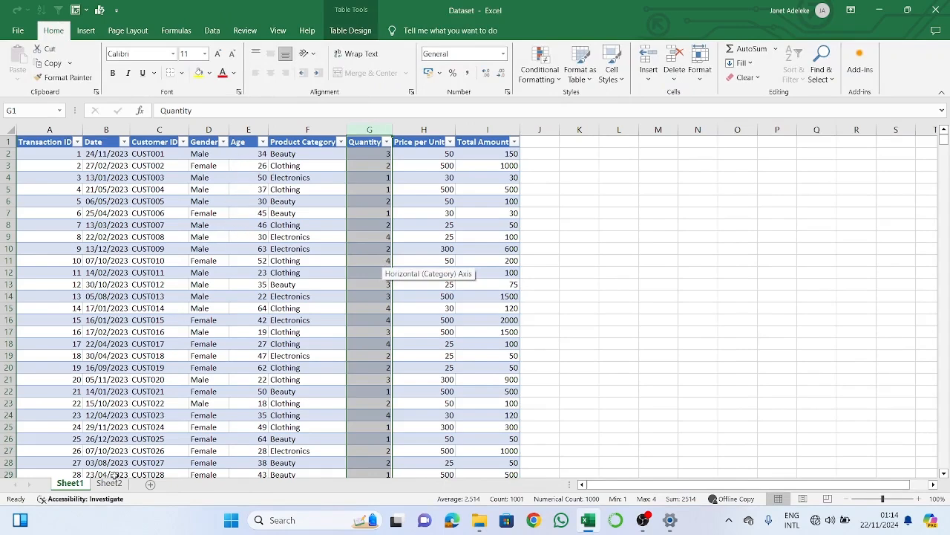
{"action": "left_click", "coordinate": [109, 483]}
{"action": "left_click", "coordinate": [43, 319]}
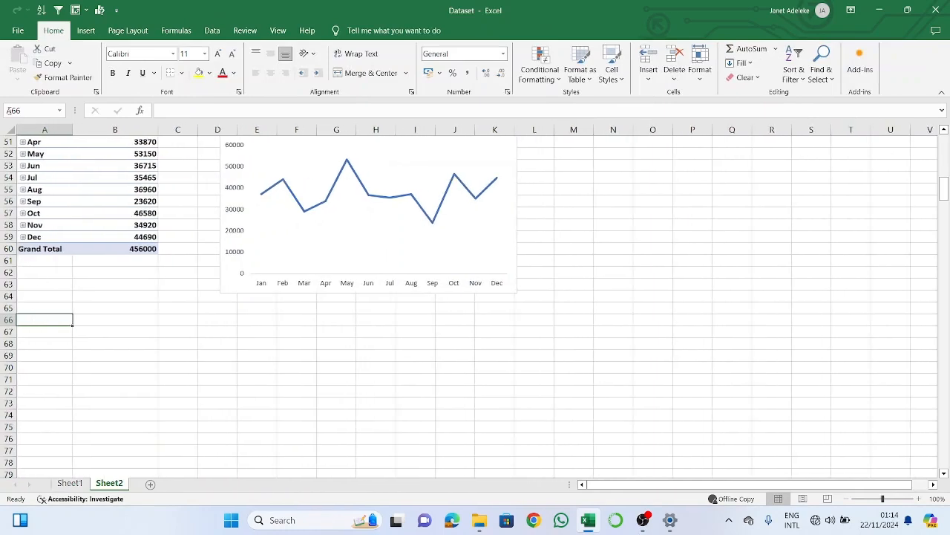
{"action": "left_click", "coordinate": [75, 9]}
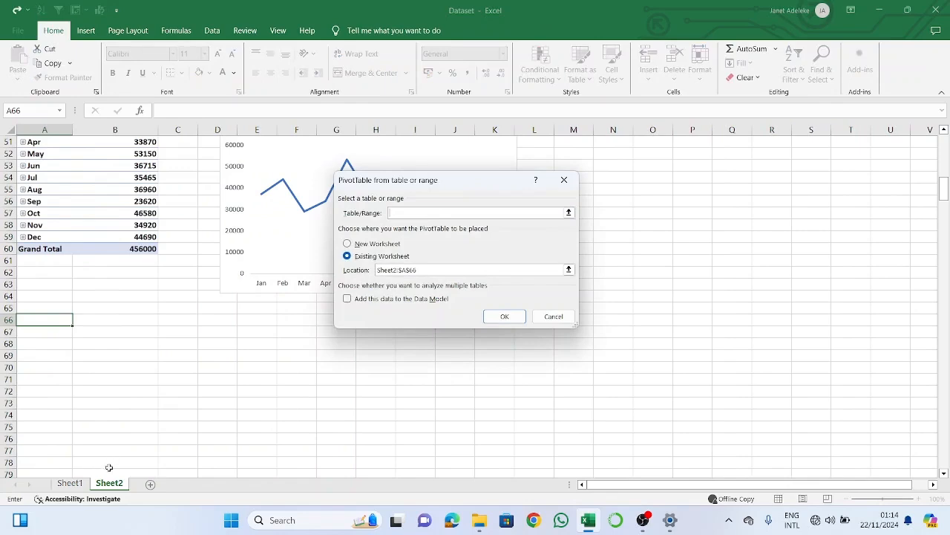
{"action": "left_click", "coordinate": [84, 483]}
{"action": "key", "text": "ctrl+a"}
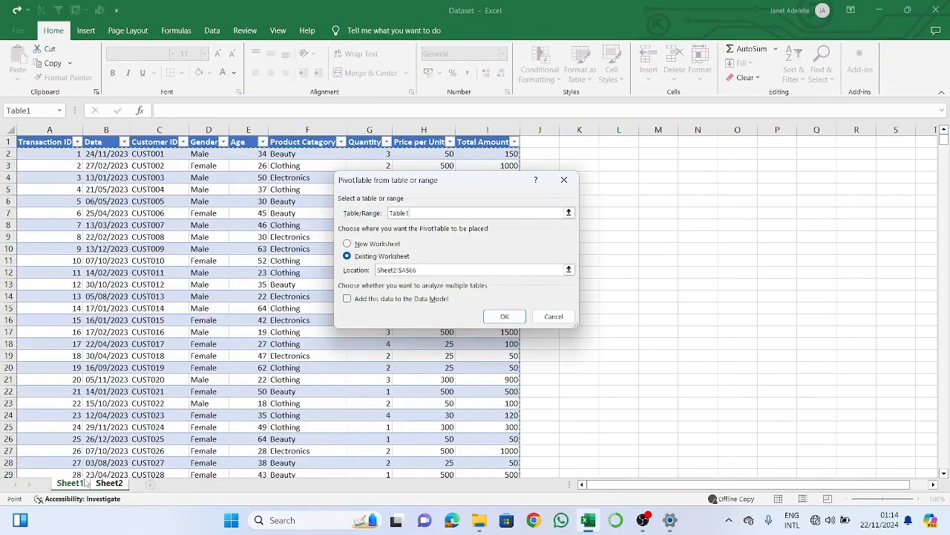
{"action": "key", "text": "Return"}
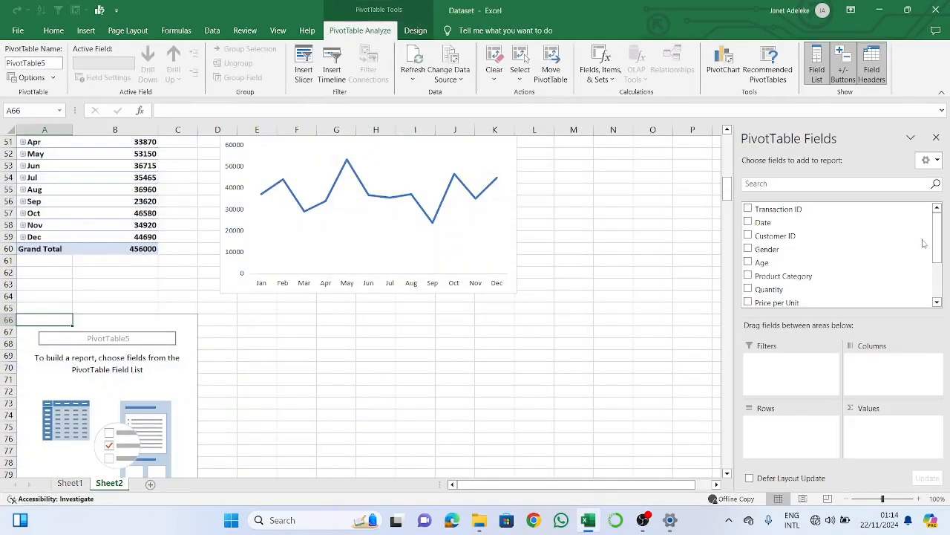
Lay out the PivotTable at A66 with Age as rows and the sum of Total Amount as values
{"action": "left_click_drag", "start_coordinate": [813, 263], "coordinate": [824, 431]}
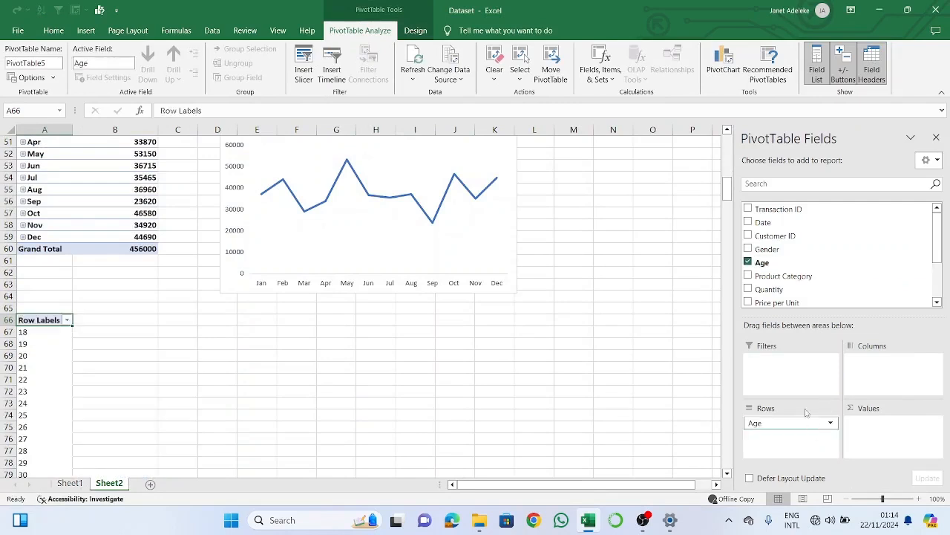
{"action": "scroll", "coordinate": [831, 290], "scroll_direction": "down", "scroll_amount": 2}
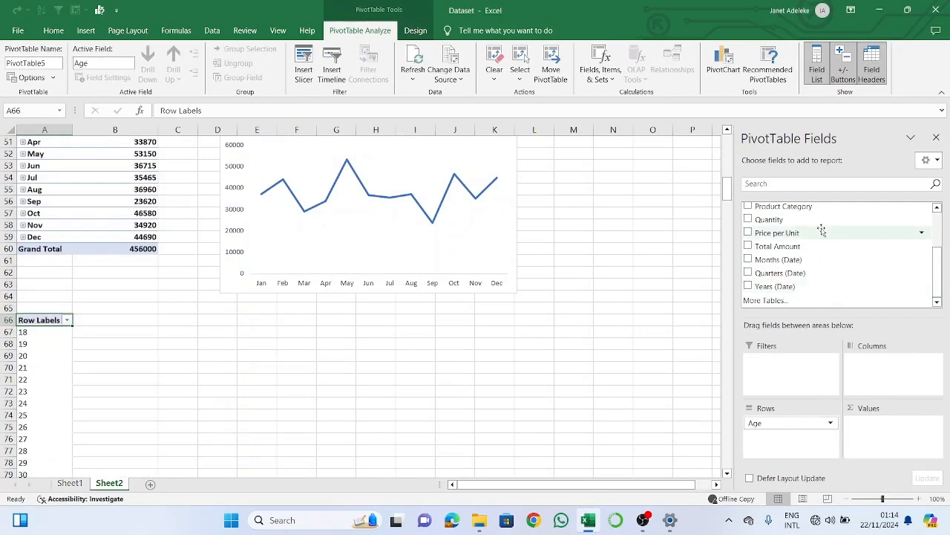
{"action": "left_click_drag", "start_coordinate": [843, 246], "coordinate": [897, 442]}
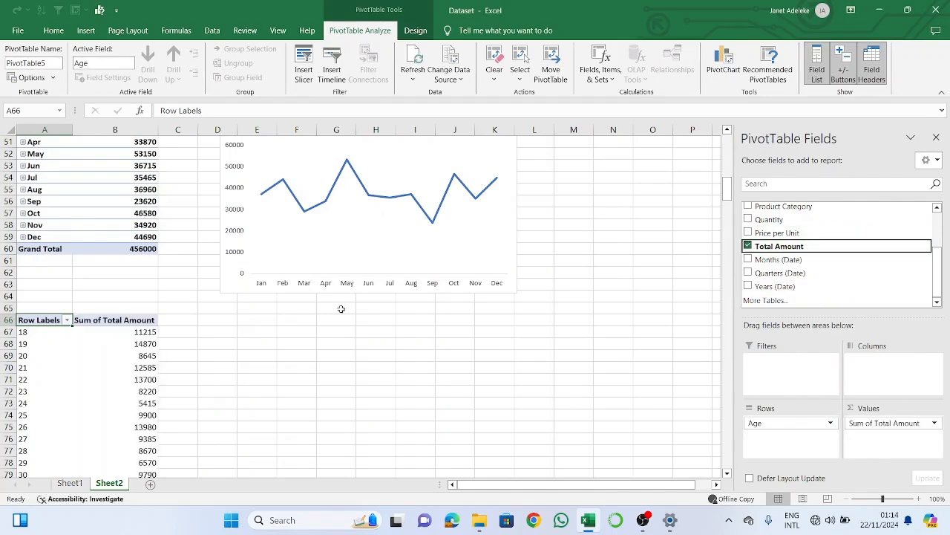
Group the Age row labels of the PivotTable at A66 into ranges of 10, starting at 15 and ending at 64
{"action": "scroll", "coordinate": [346, 245], "scroll_direction": "down", "scroll_amount": 1}
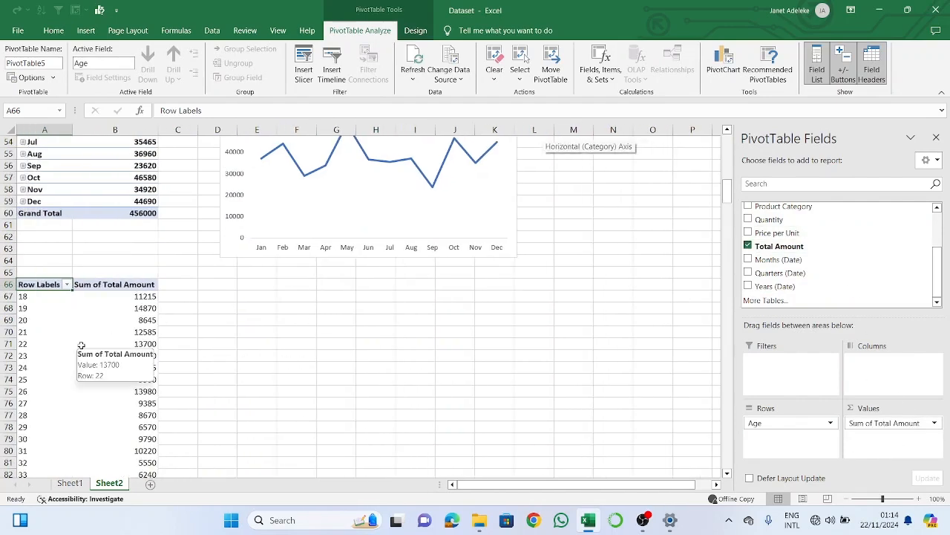
{"action": "left_click", "coordinate": [47, 345]}
{"action": "right_click", "coordinate": [46, 344]}
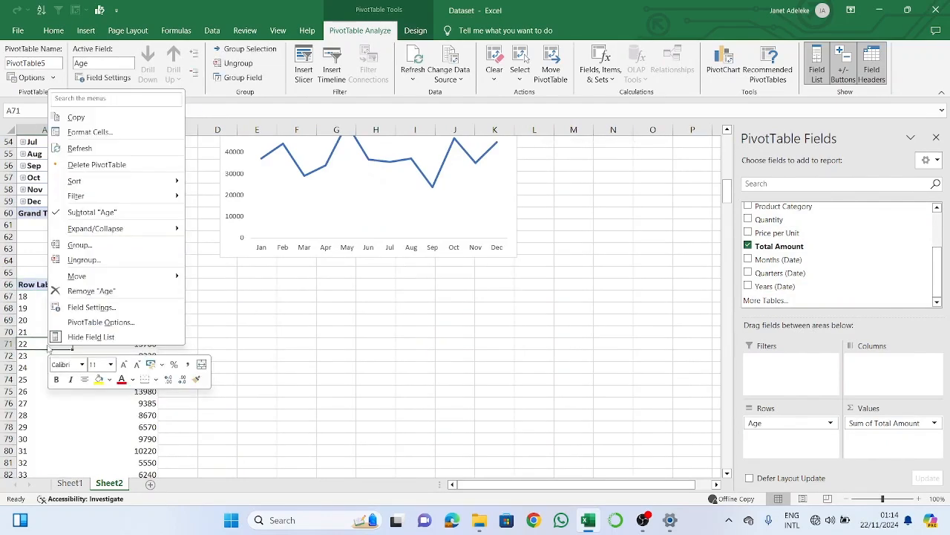
{"action": "left_click", "coordinate": [105, 249]}
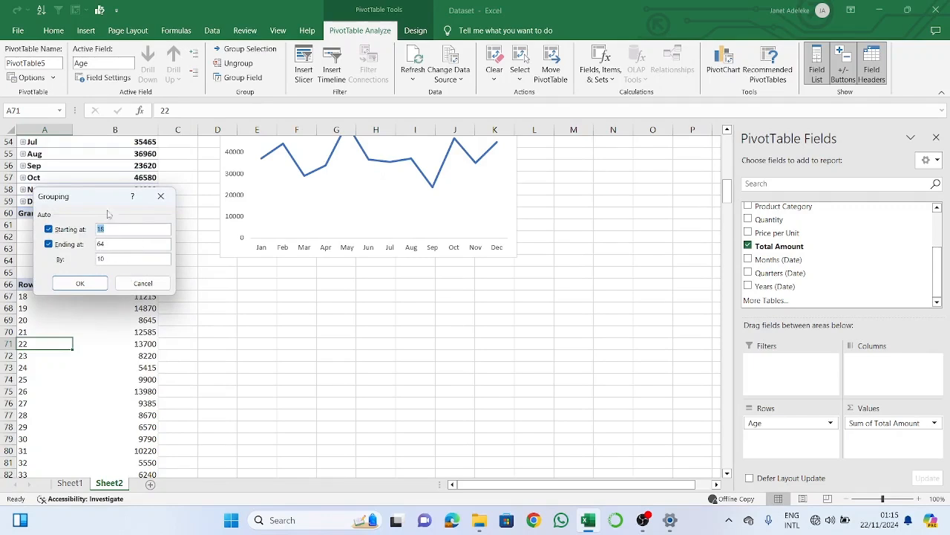
{"action": "left_click_drag", "start_coordinate": [107, 202], "coordinate": [155, 172]}
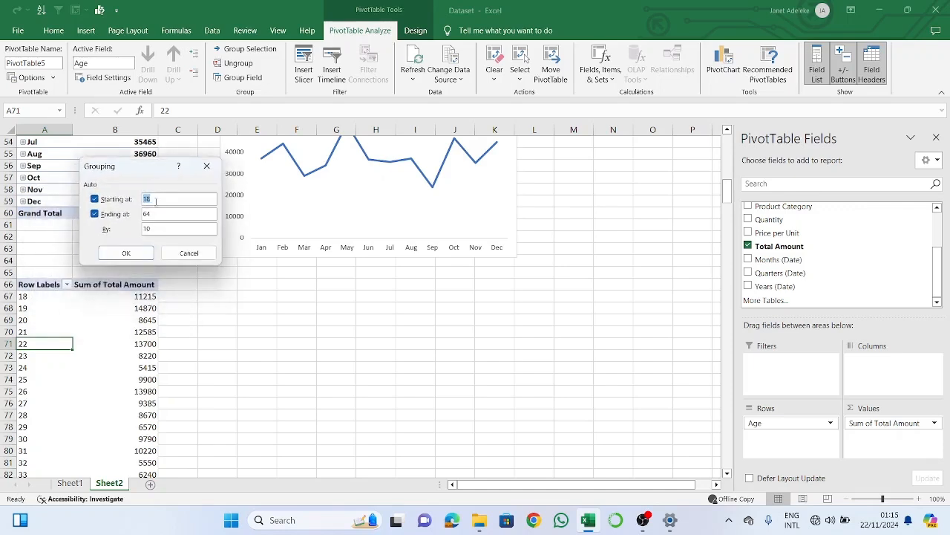
{"action": "type", "text": "1"}
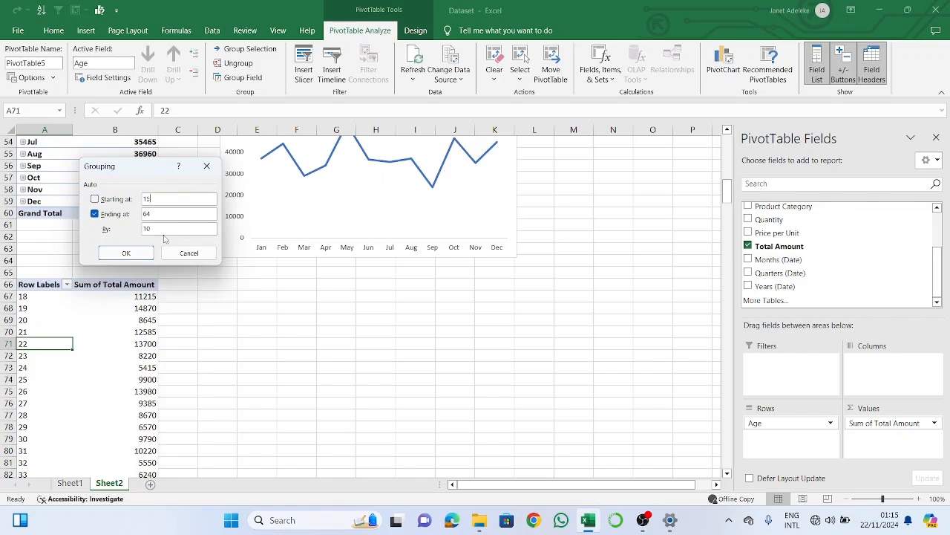
{"action": "left_click", "coordinate": [126, 252]}
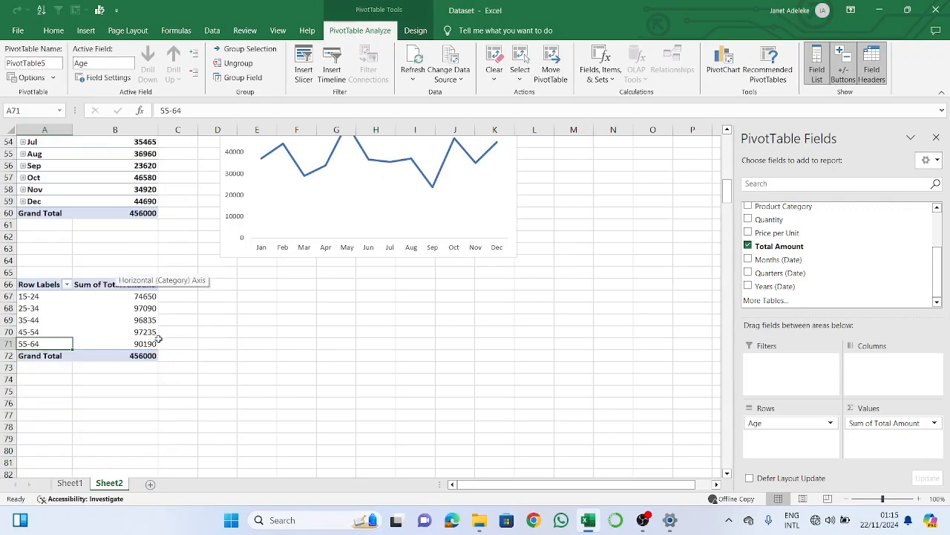
{"action": "left_click", "coordinate": [289, 327]}
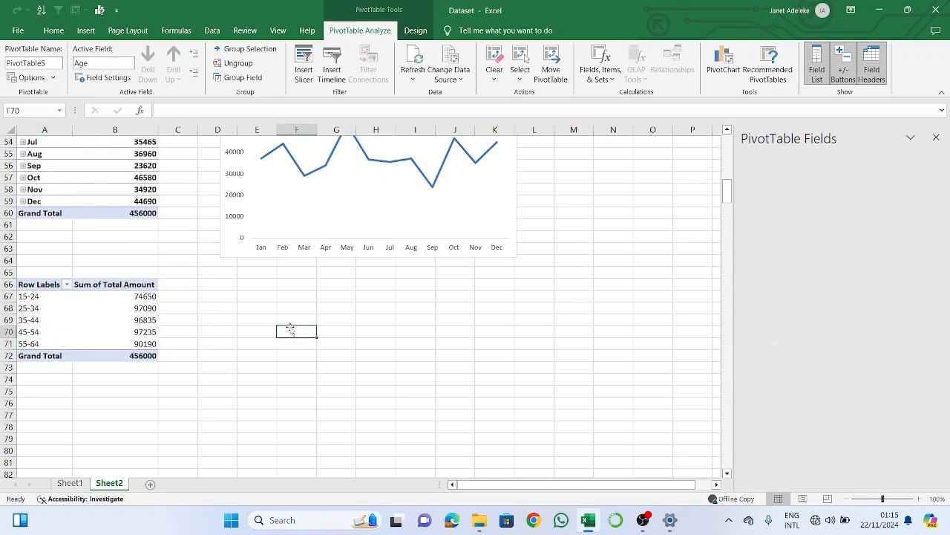
Insert a clustered column PivotChart from the age-group PivotTable at A66
{"action": "left_click", "coordinate": [124, 327]}
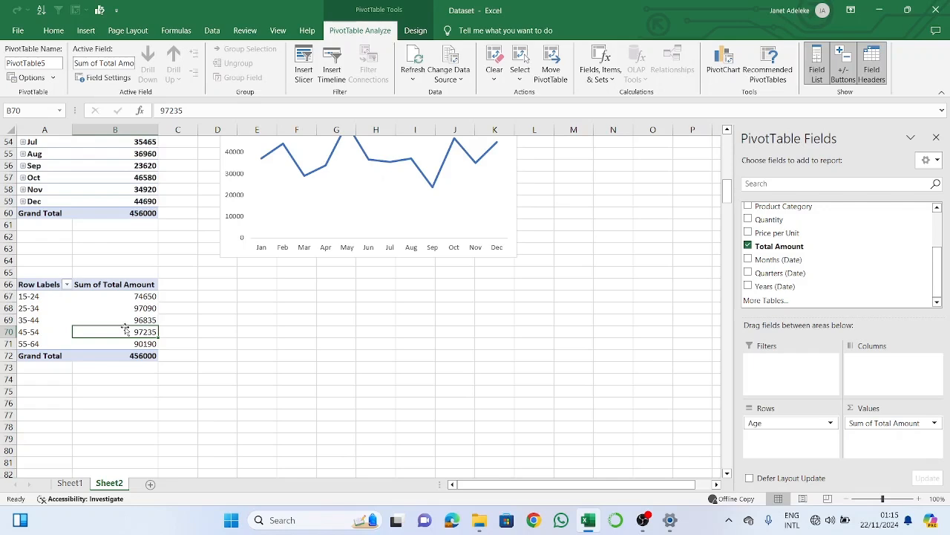
{"action": "left_click", "coordinate": [135, 312]}
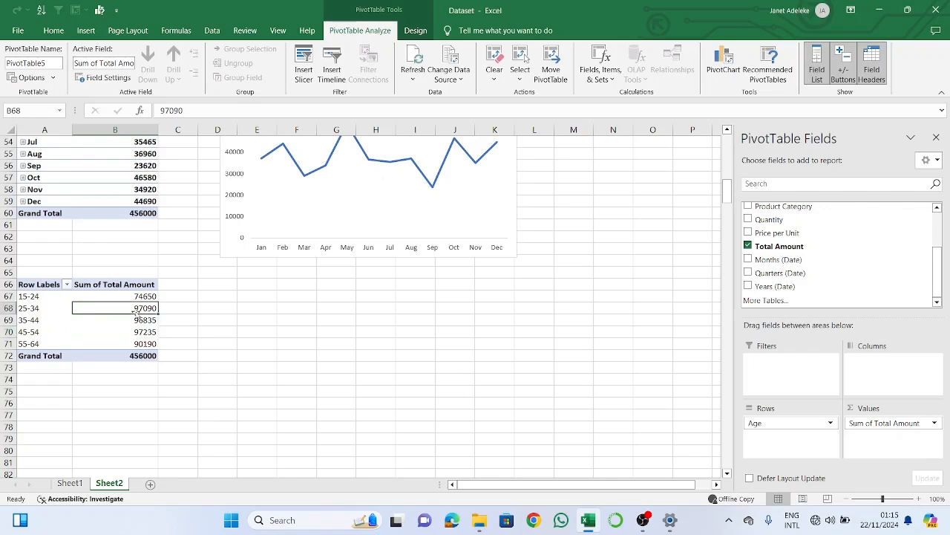
{"action": "left_click", "coordinate": [43, 309]}
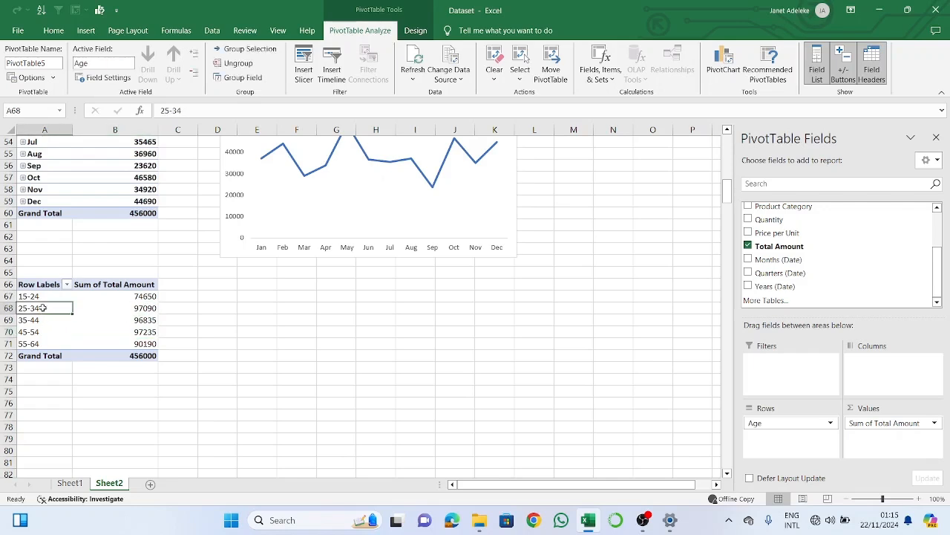
{"action": "left_click", "coordinate": [44, 300]}
{"action": "left_click", "coordinate": [52, 309]}
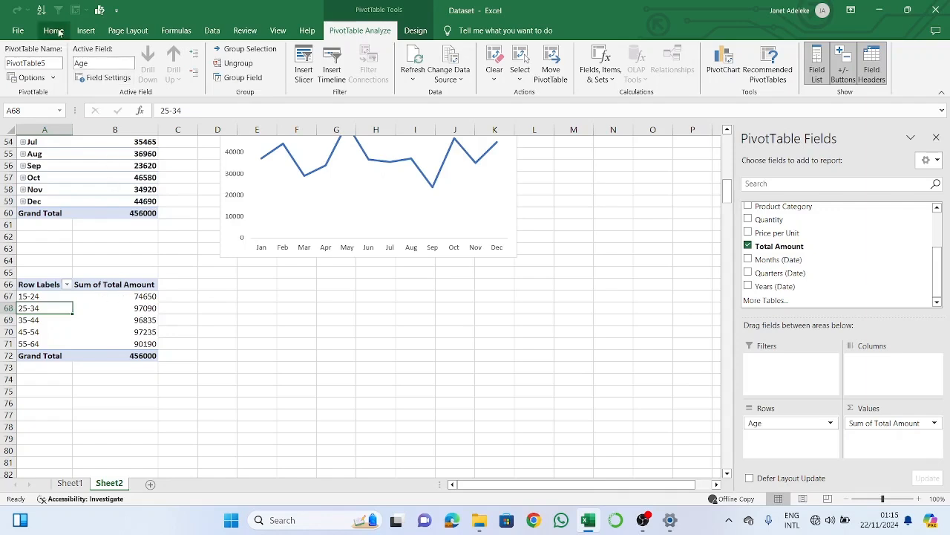
{"action": "left_click", "coordinate": [100, 10]}
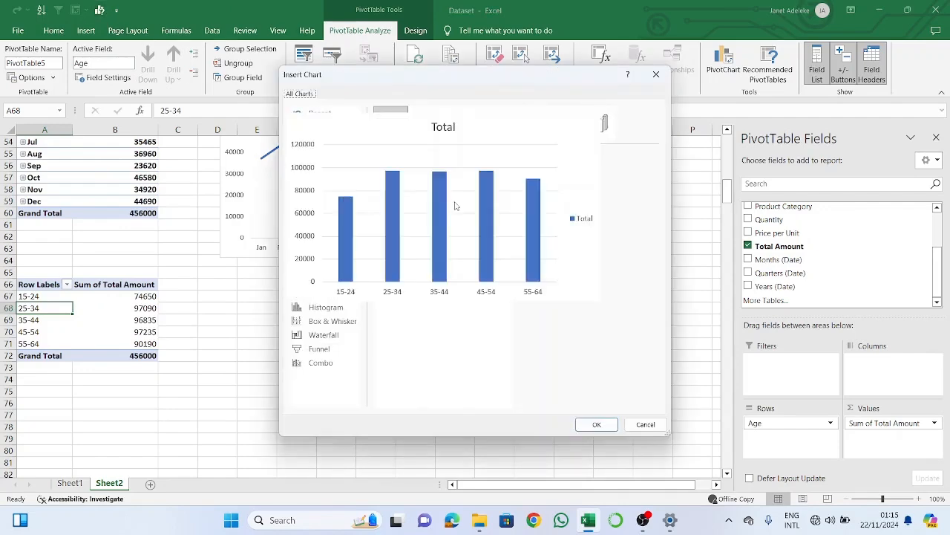
{"action": "left_click", "coordinate": [596, 425]}
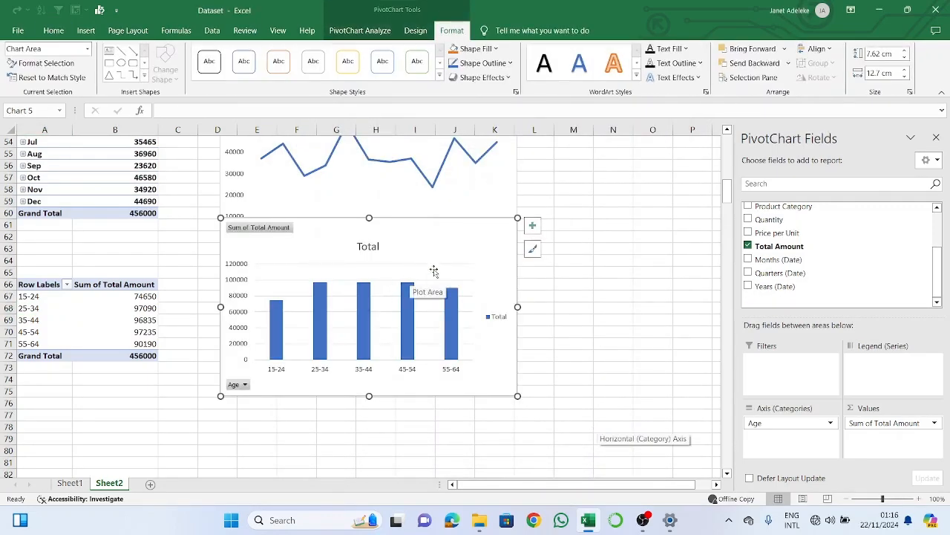
Clean up the age-group chart by removing its legend, all field buttons and gridlines
{"action": "right_click", "coordinate": [501, 321]}
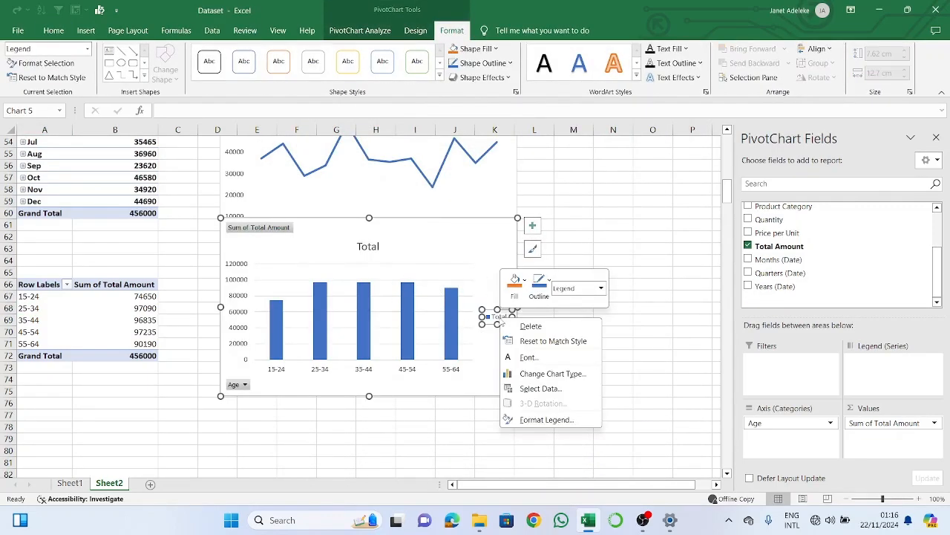
{"action": "left_click", "coordinate": [531, 327]}
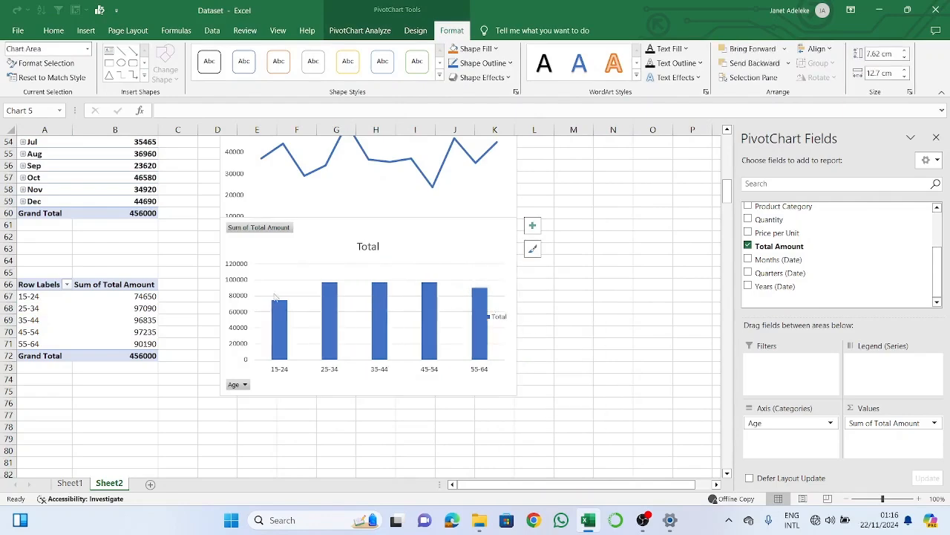
{"action": "right_click", "coordinate": [259, 231]}
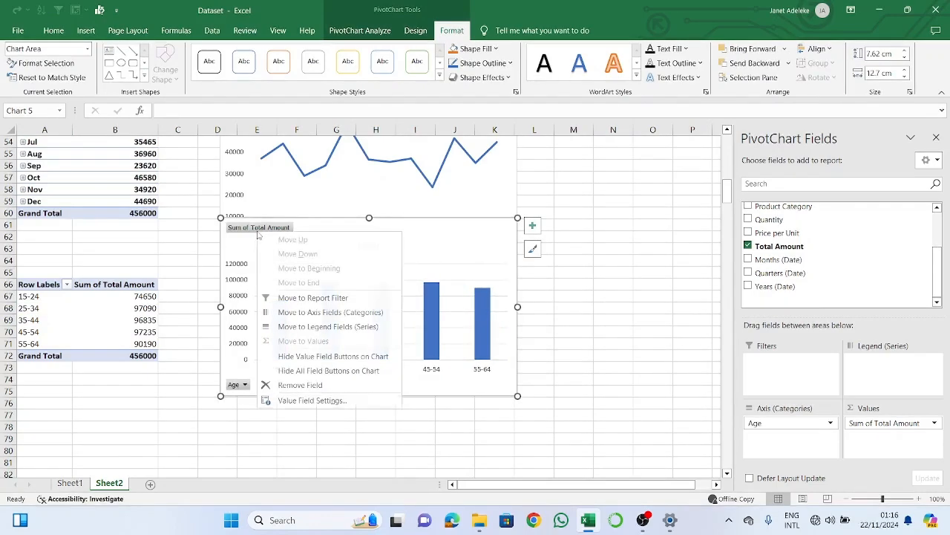
{"action": "left_click", "coordinate": [322, 375]}
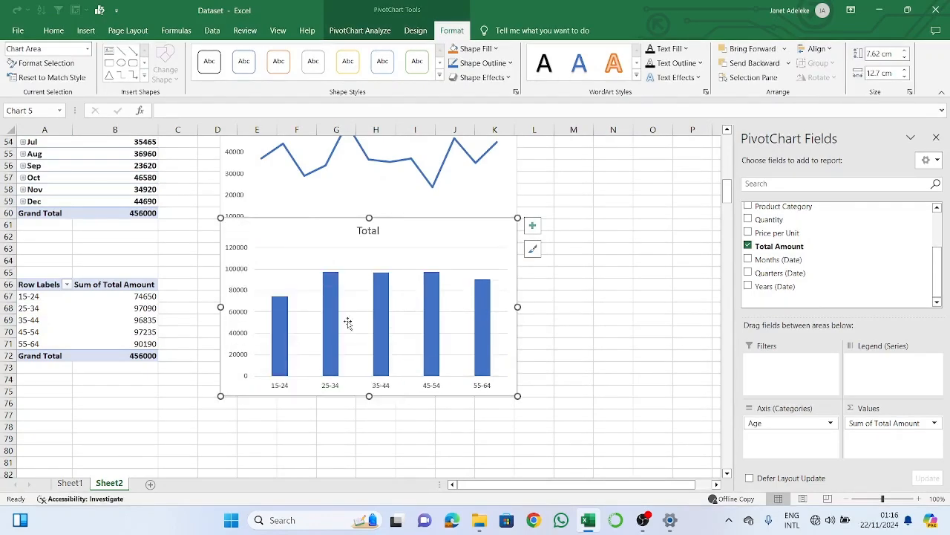
{"action": "right_click", "coordinate": [408, 272]}
{"action": "left_click", "coordinate": [410, 277]}
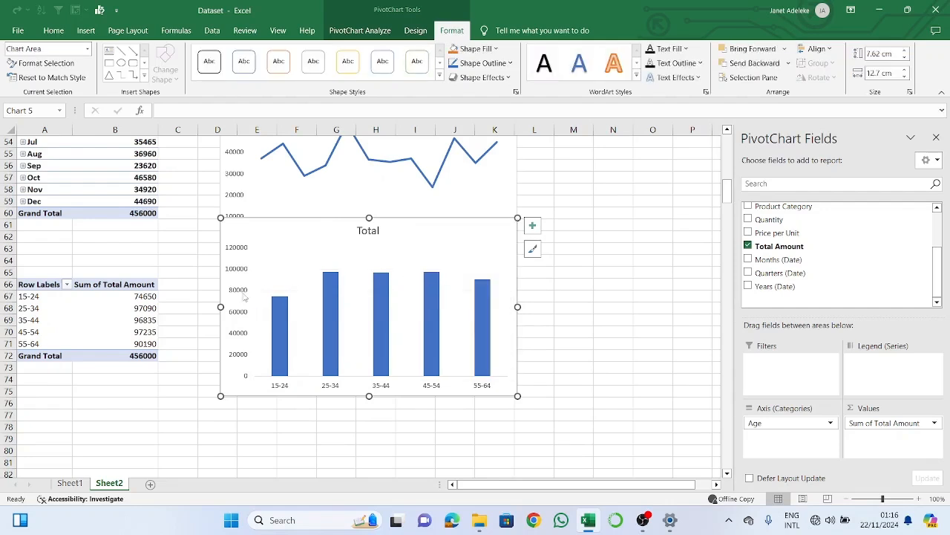
Change the age-group chart's title to "Total Sales by Age Group"
{"action": "left_click", "coordinate": [374, 231]}
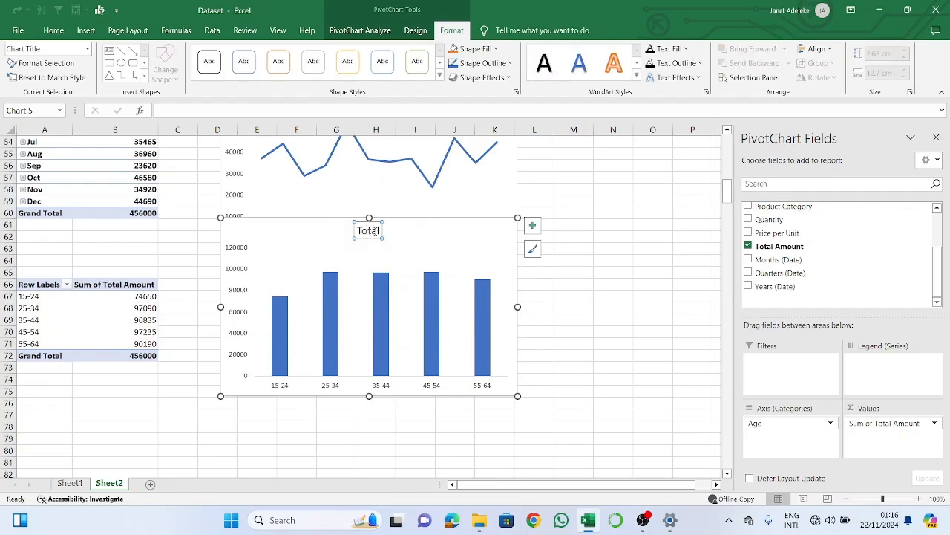
{"action": "left_click_drag", "start_coordinate": [379, 231], "coordinate": [358, 233]}
{"action": "key", "text": "ctrl+z"}
{"action": "left_click_drag", "start_coordinate": [380, 231], "coordinate": [354, 231]}
{"action": "type", "text": "Tota"}
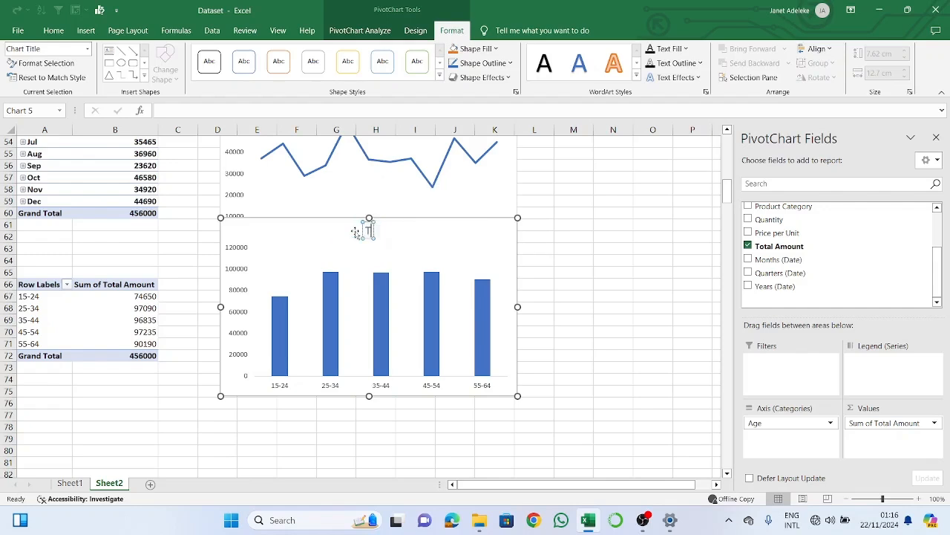
{"action": "type", "text": "l Amo"}
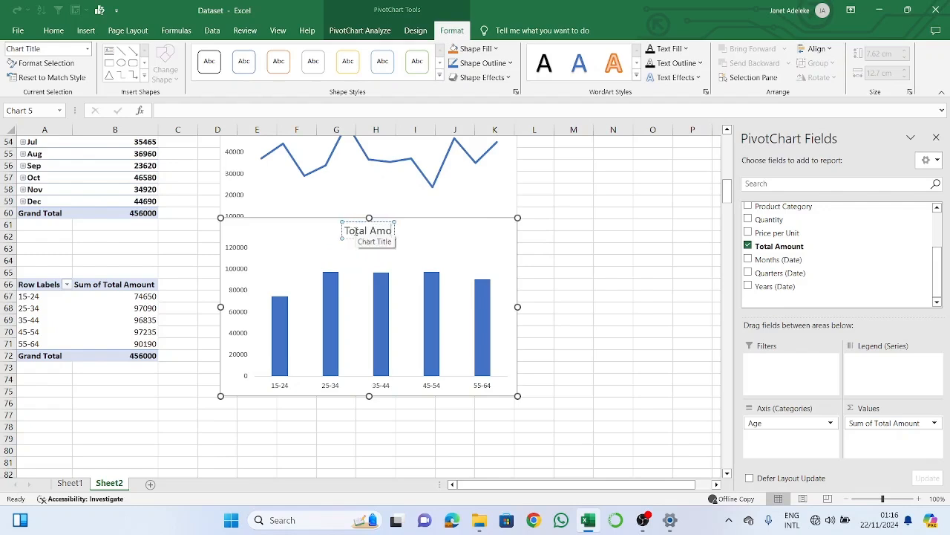
{"action": "type", "text": "u"}
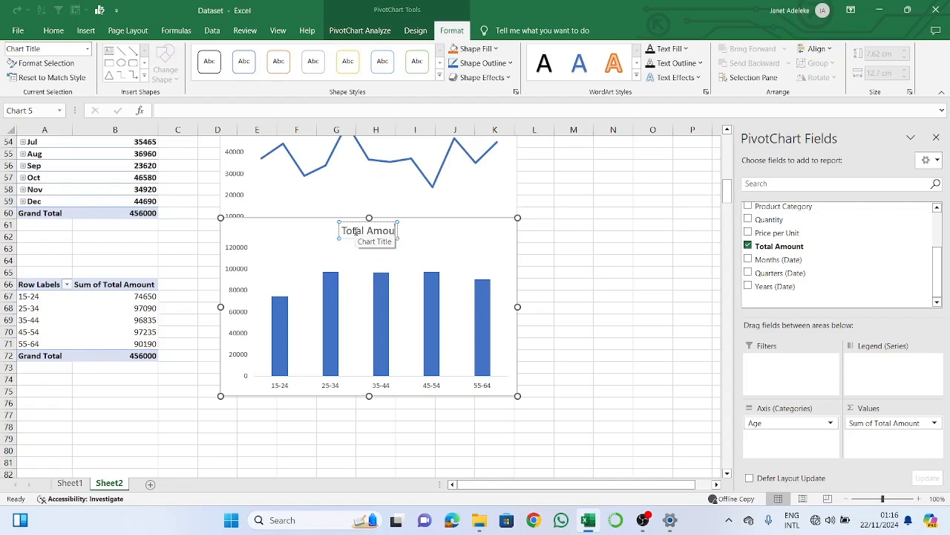
{"action": "key", "text": "BackSpace"}
{"action": "key", "text": "BackSpace"}
{"action": "key", "text": "BackSpace"}
{"action": "key", "text": "BackSpace"}
{"action": "key", "text": "BackSpace"}
{"action": "type", "text": "Sales by"}
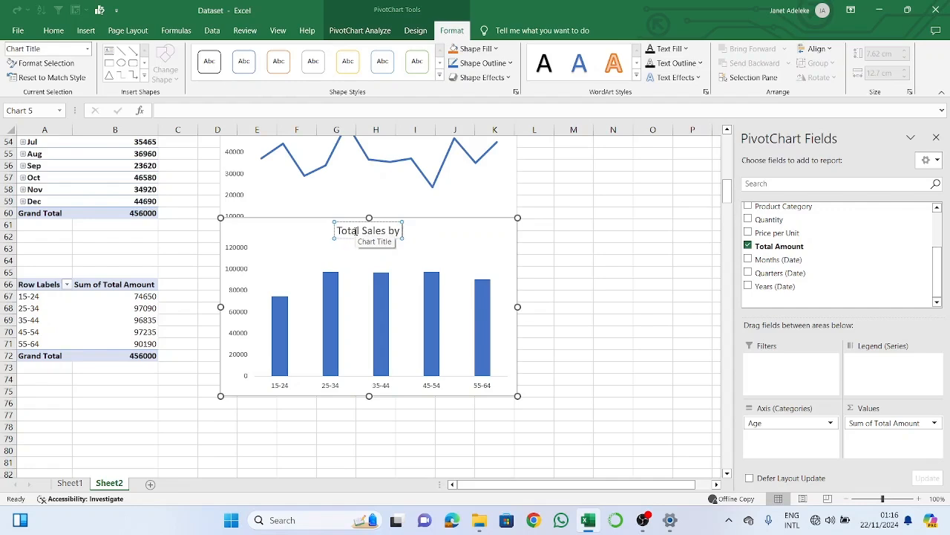
{"action": "type", "text": " Age"}
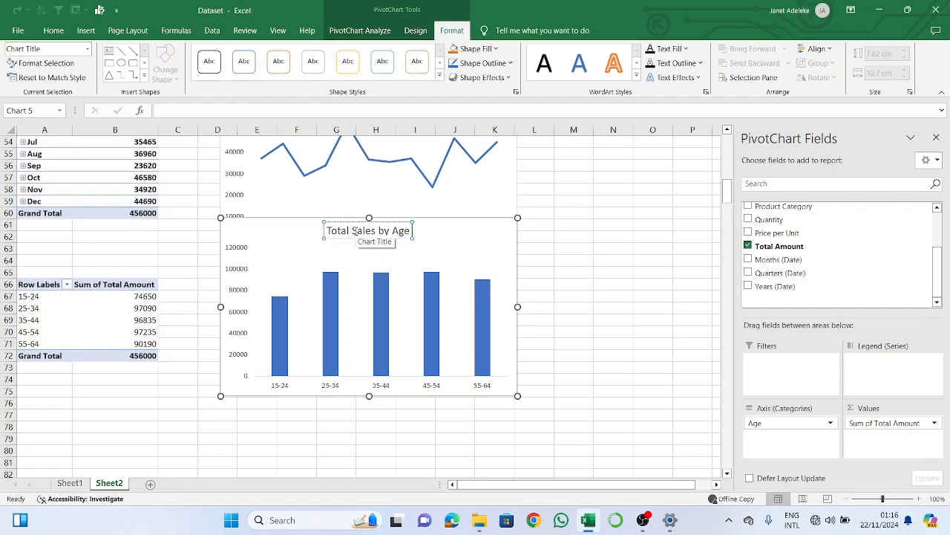
{"action": "type", "text": " Group"}
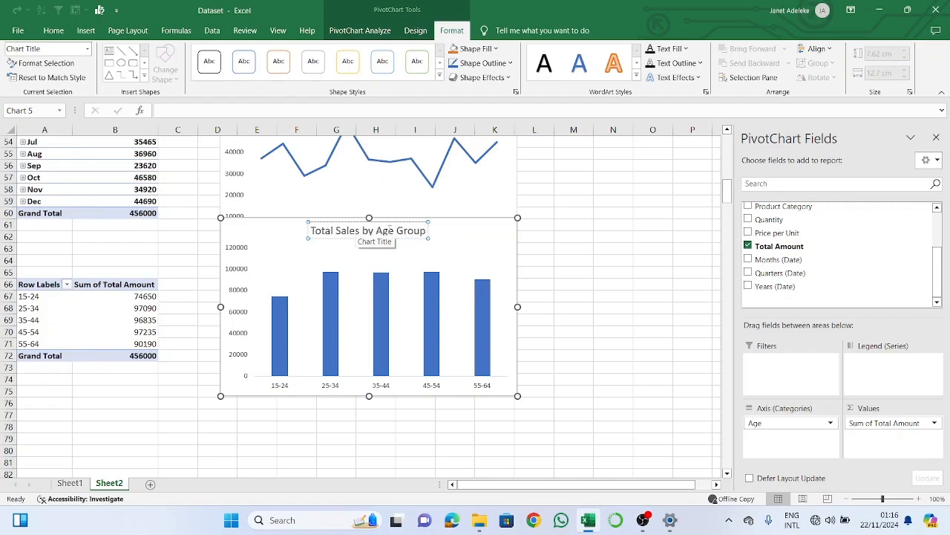
{"action": "left_click", "coordinate": [497, 245]}
Add a new blank worksheet after Sheet2
{"action": "scroll", "coordinate": [493, 248], "scroll_direction": "down", "scroll_amount": 1}
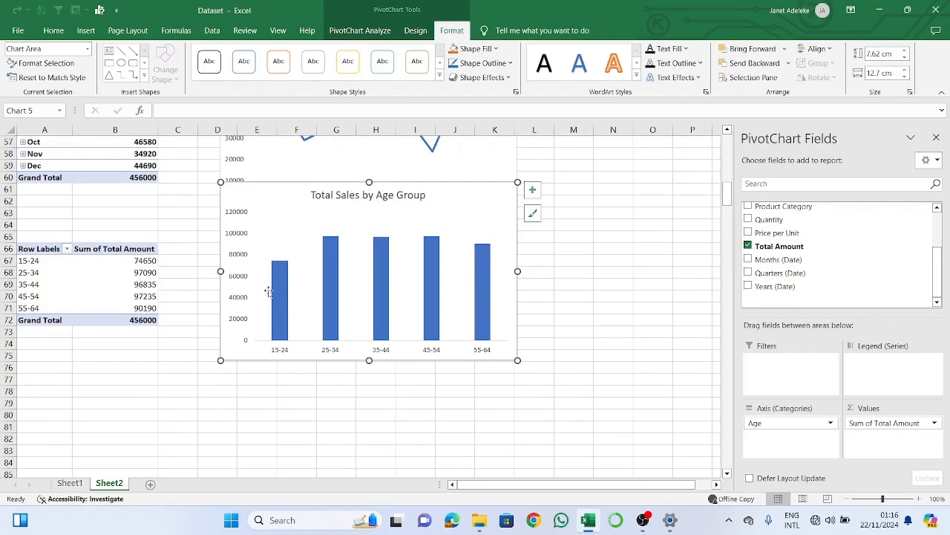
{"action": "scroll", "coordinate": [339, 372], "scroll_direction": "down", "scroll_amount": 2}
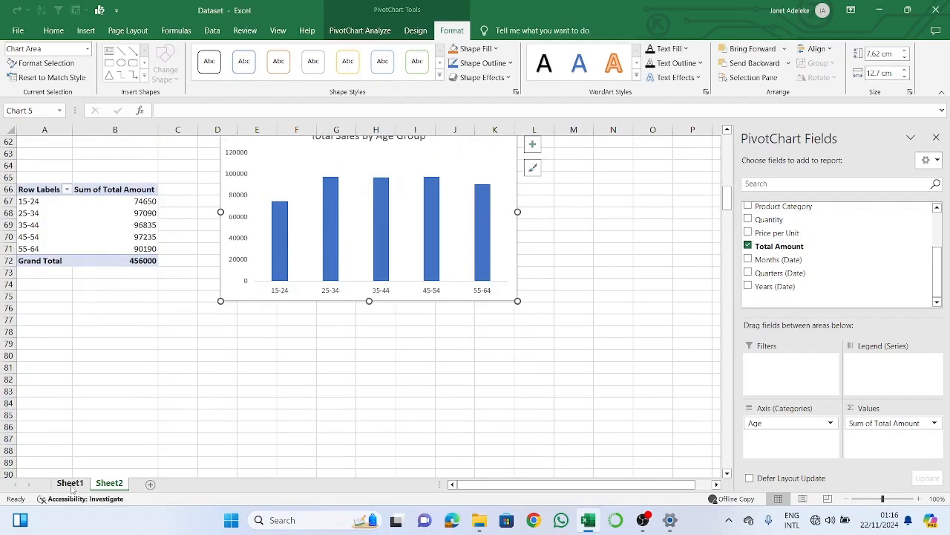
{"action": "left_click", "coordinate": [71, 484]}
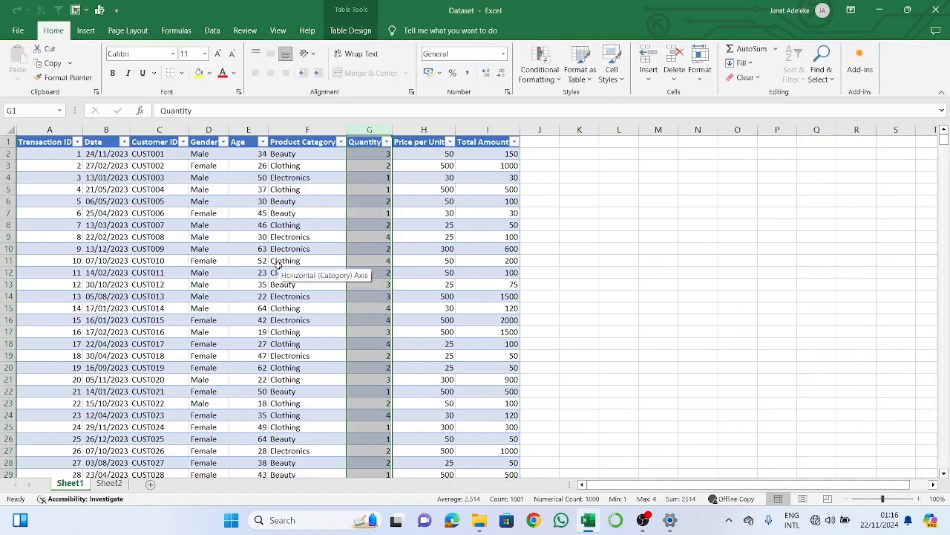
{"action": "left_click", "coordinate": [110, 483]}
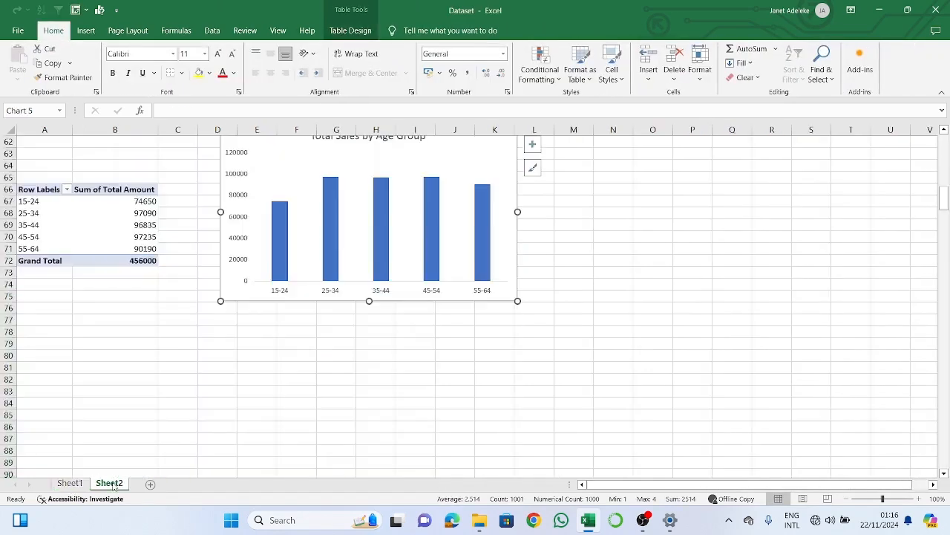
{"action": "scroll", "coordinate": [387, 364], "scroll_direction": "up", "scroll_amount": 13}
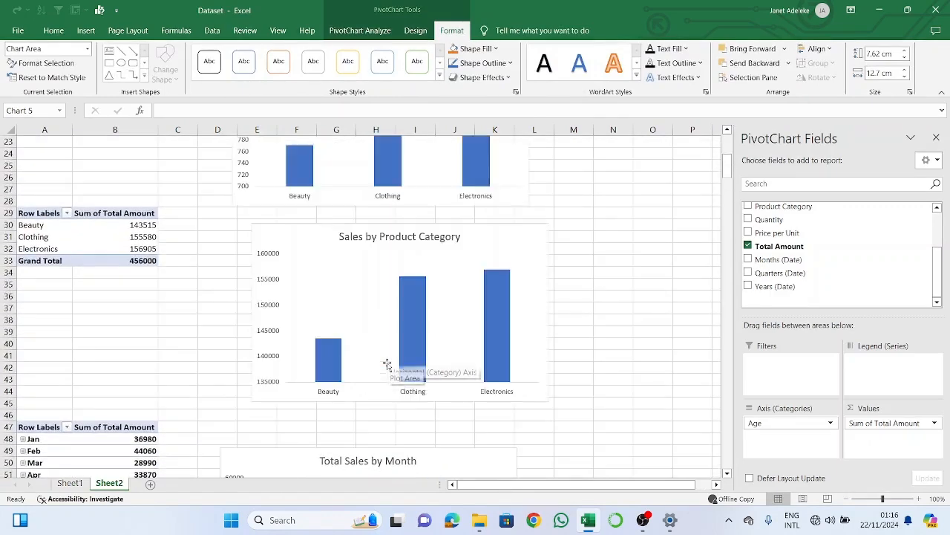
{"action": "left_click", "coordinate": [150, 484]}
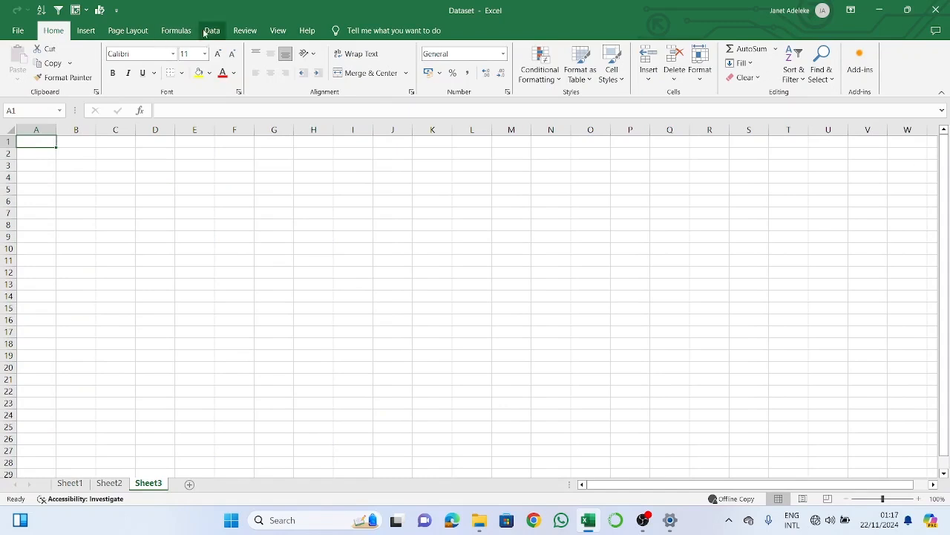
{"action": "left_click", "coordinate": [85, 30]}
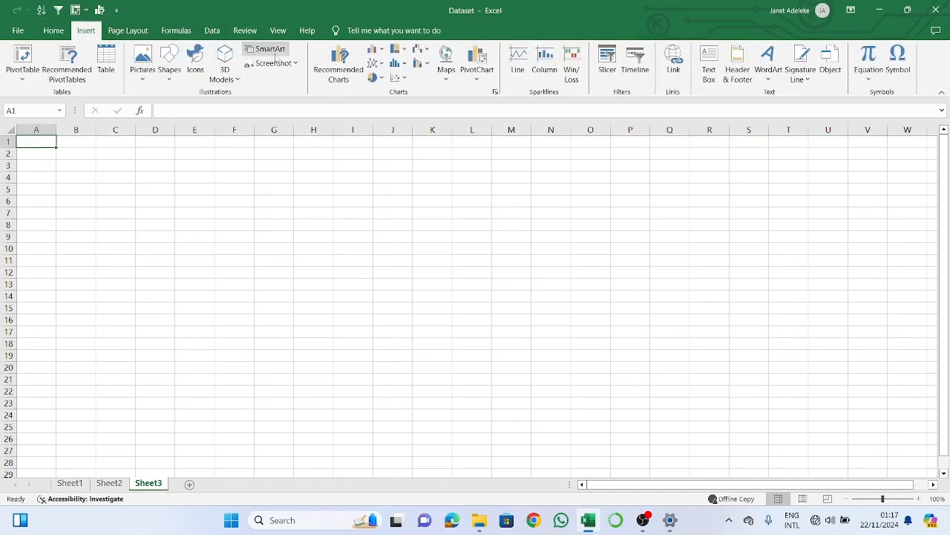
{"action": "left_click", "coordinate": [169, 65]}
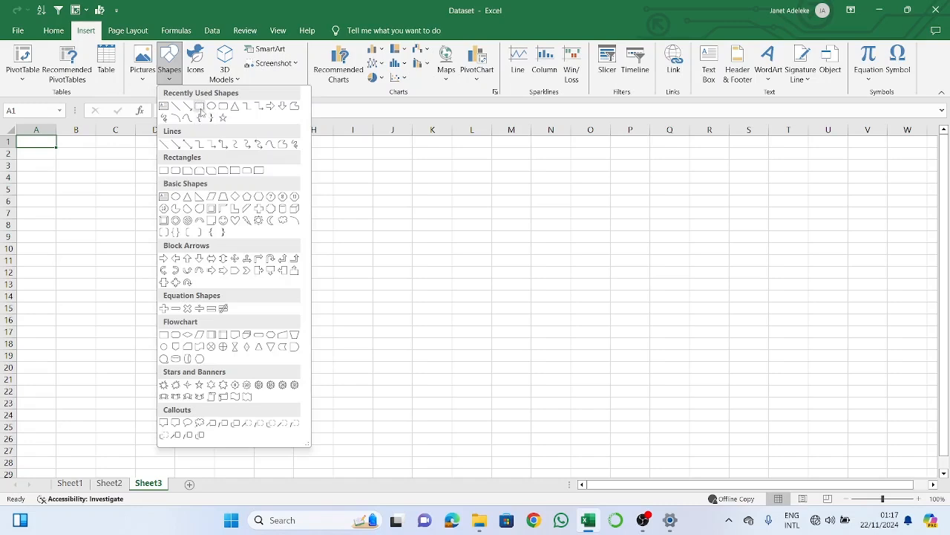
{"action": "left_click", "coordinate": [199, 108]}
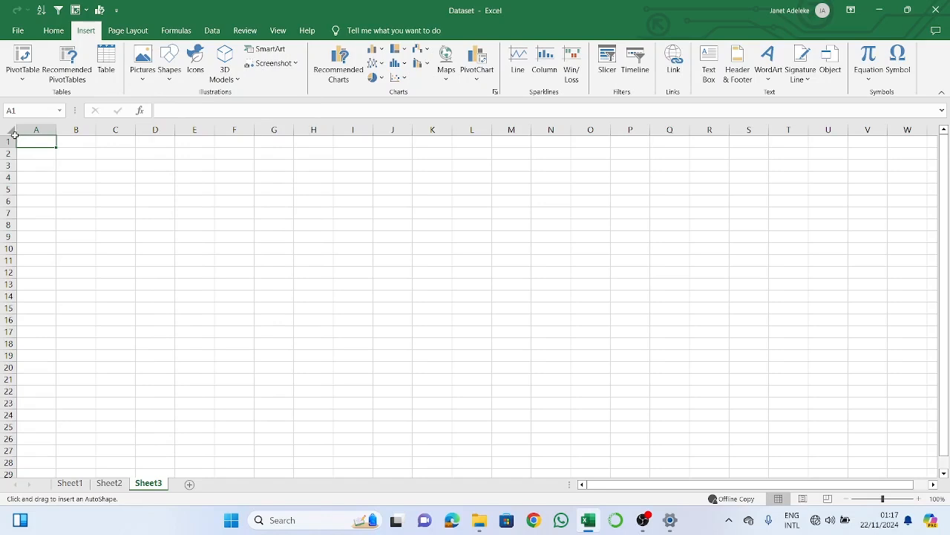
{"action": "left_click_drag", "start_coordinate": [17, 136], "coordinate": [531, 187]}
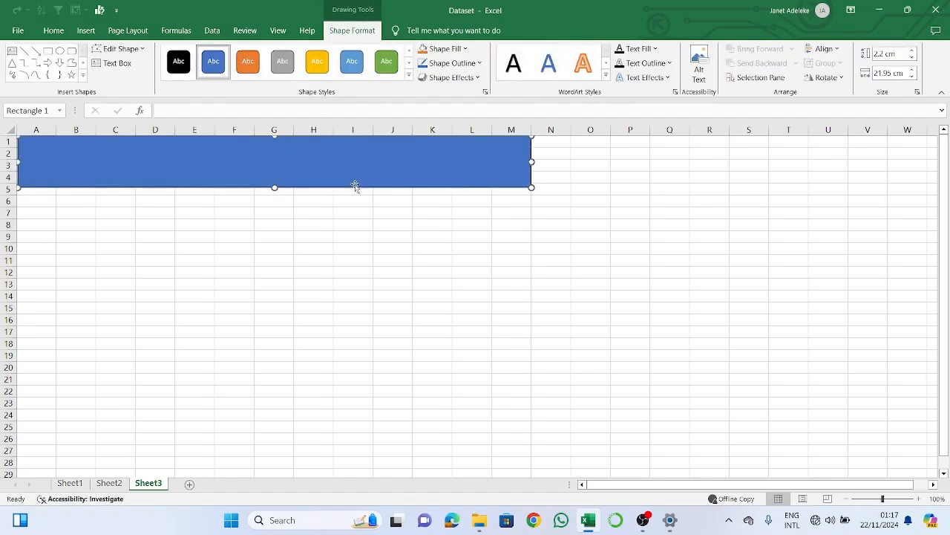
{"action": "left_click", "coordinate": [444, 230]}
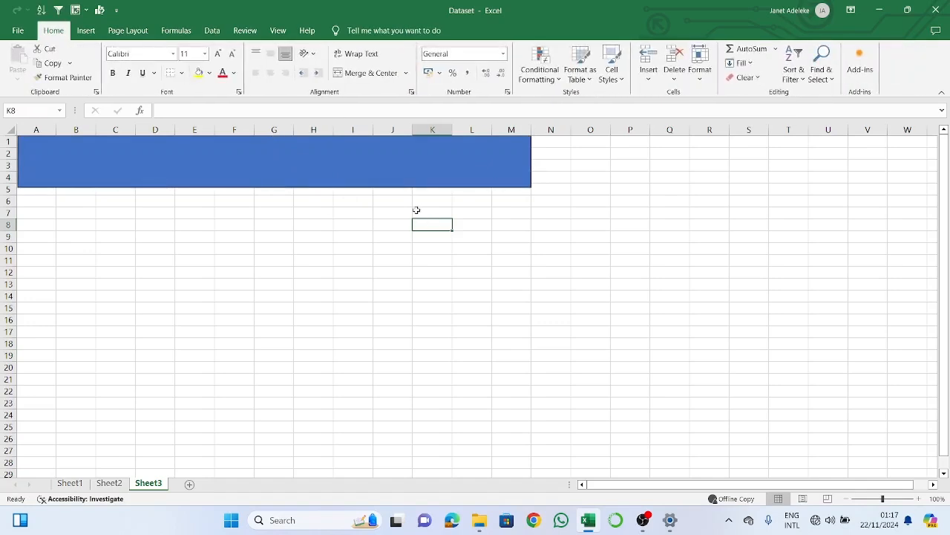
{"action": "key", "text": "ctrl+z"}
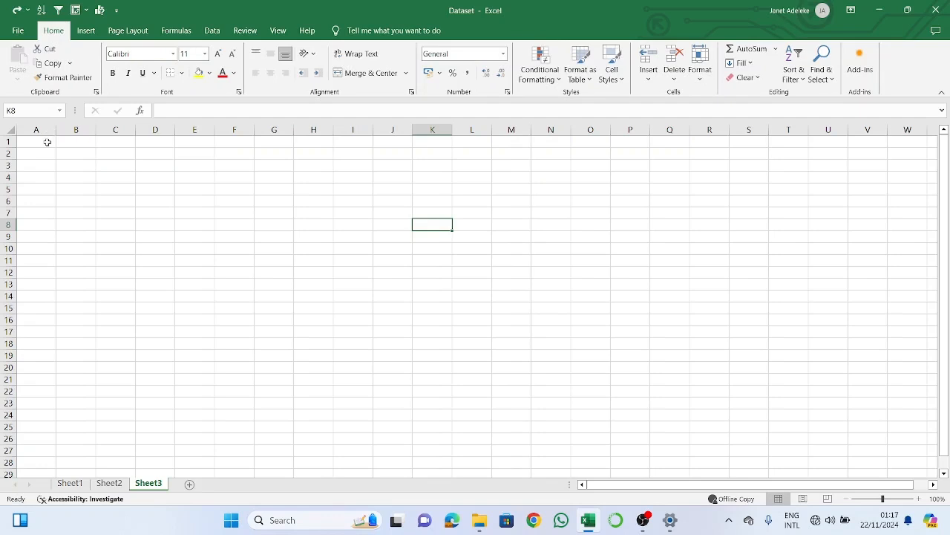
Merge and center cells A1:N4 on the new sheet and open the fill colour choices for the merged cell
{"action": "left_click_drag", "start_coordinate": [47, 141], "coordinate": [551, 176]}
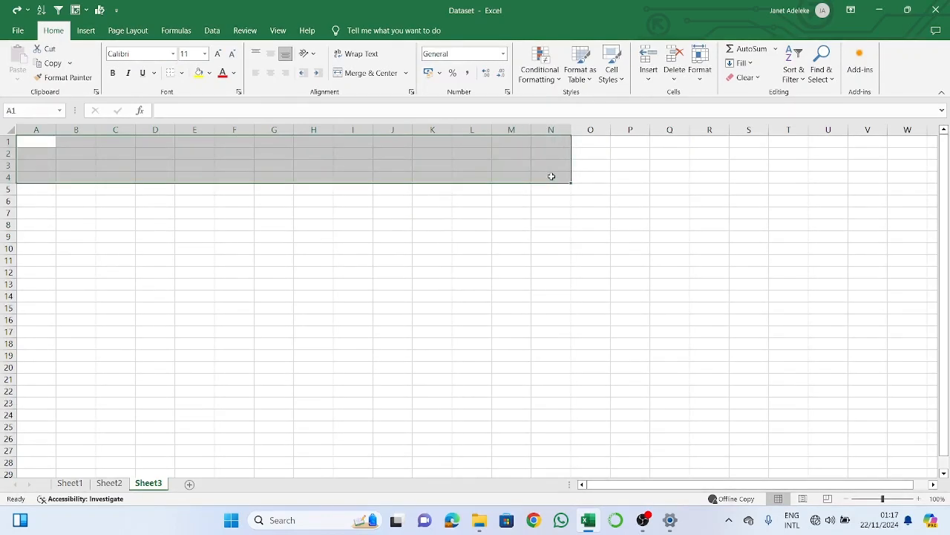
{"action": "left_click", "coordinate": [371, 73]}
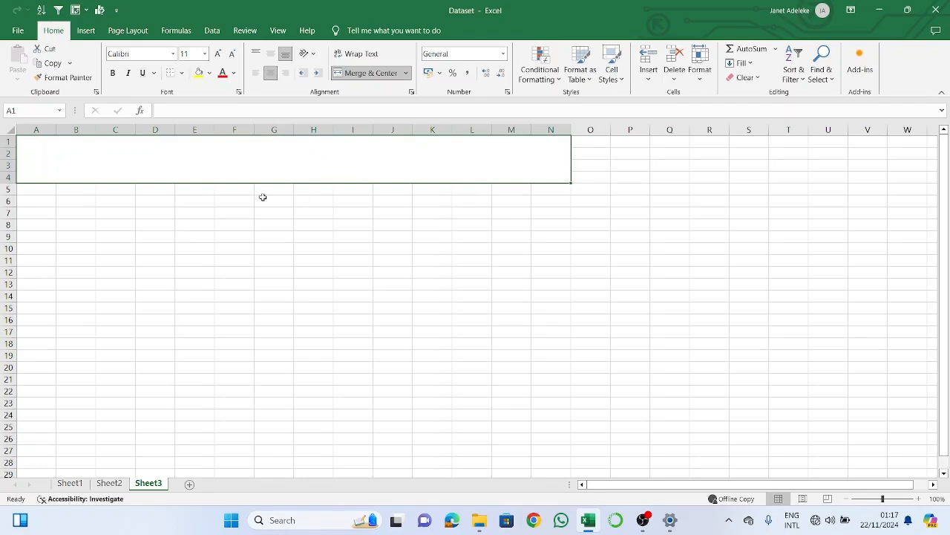
{"action": "left_click", "coordinate": [210, 73]}
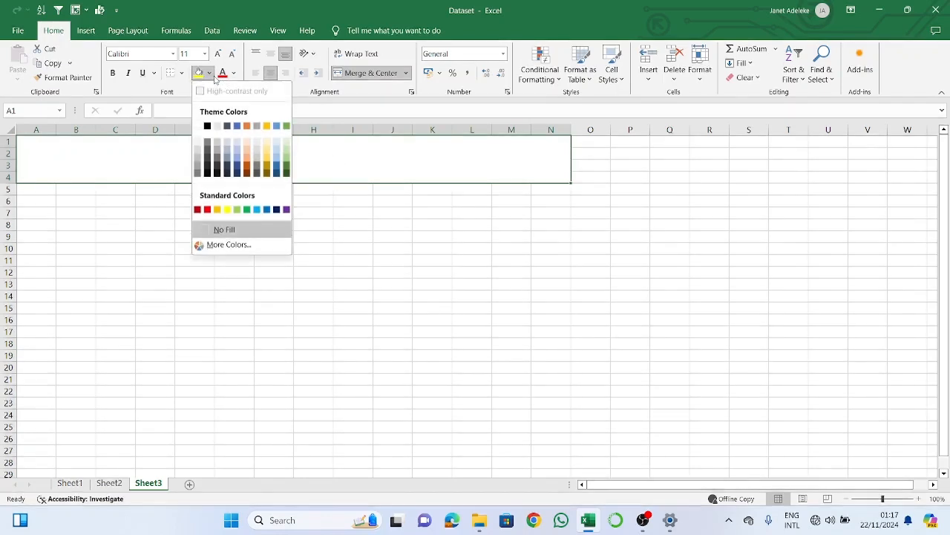
Fill the merged header block A1:N4 on Sheet3 with light blue and enter the title DASHBOARD
{"action": "left_click", "coordinate": [237, 151]}
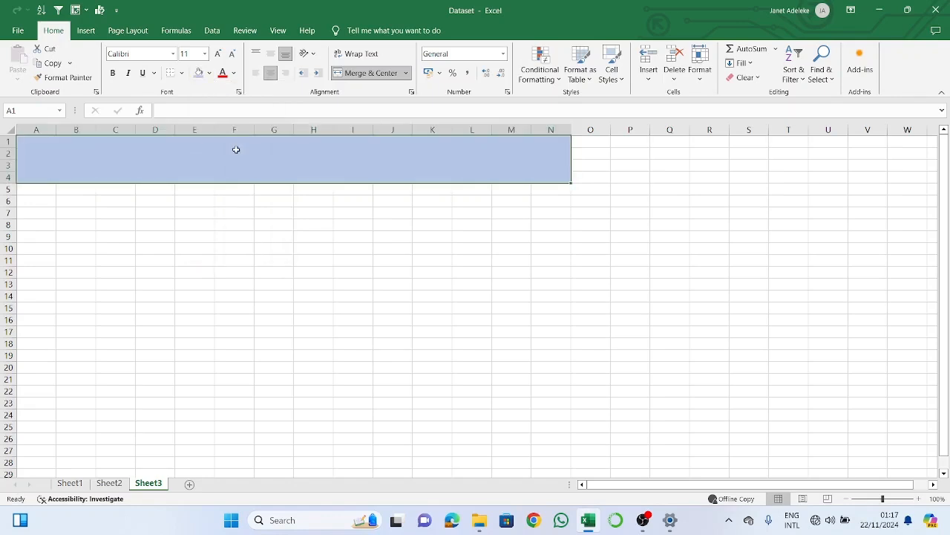
{"action": "left_click", "coordinate": [196, 109]}
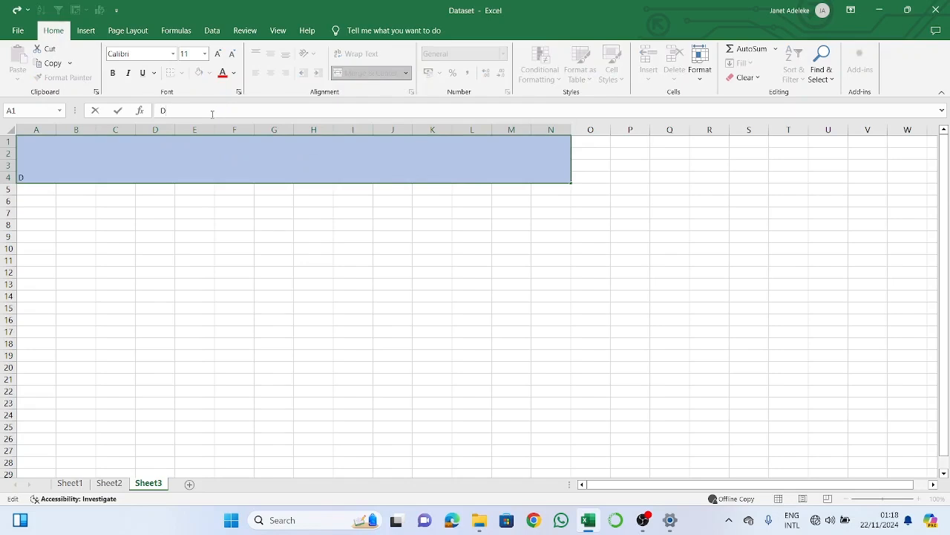
{"action": "type", "text": "OARD"}
Format the DASHBOARD title text as bold at font size 48
{"action": "left_click_drag", "start_coordinate": [215, 110], "coordinate": [151, 112]}
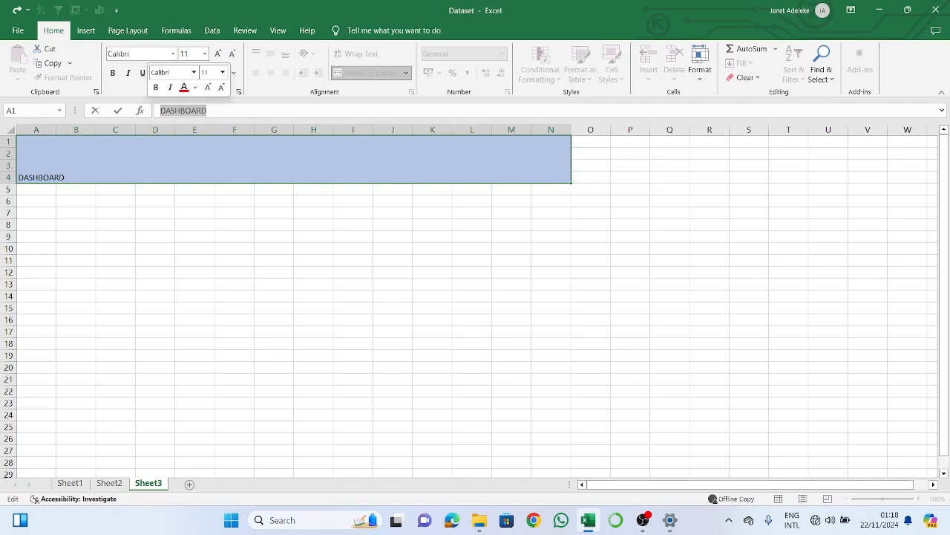
{"action": "left_click", "coordinate": [222, 72]}
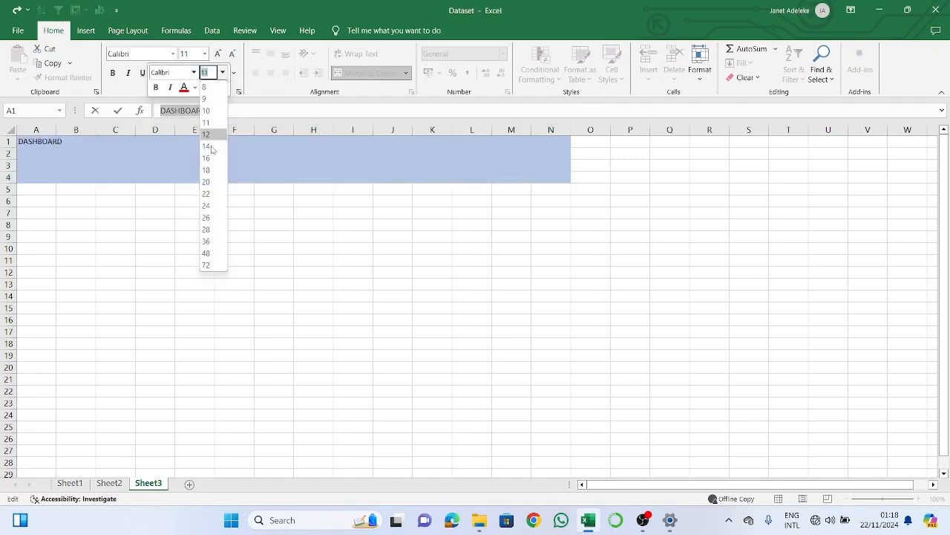
{"action": "left_click", "coordinate": [207, 185]}
{"action": "left_click", "coordinate": [222, 72]}
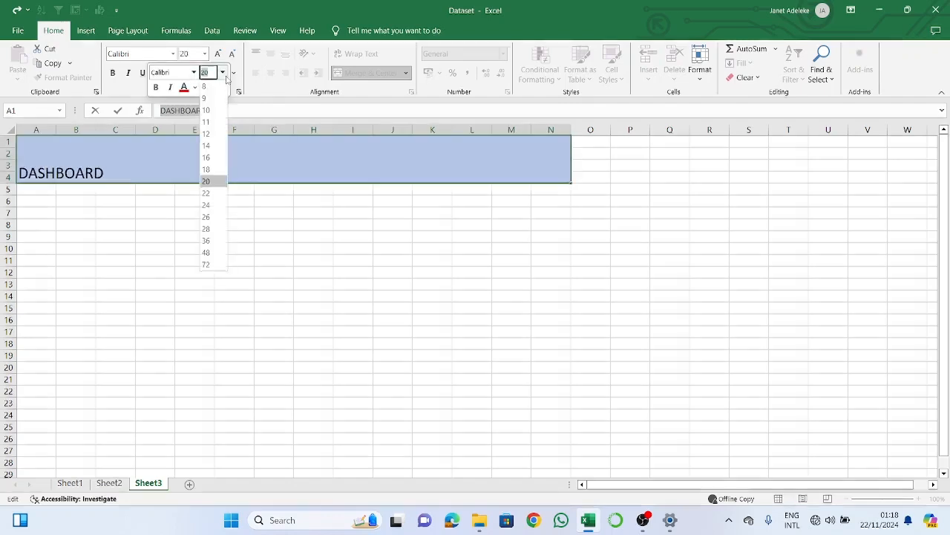
{"action": "left_click", "coordinate": [206, 253]}
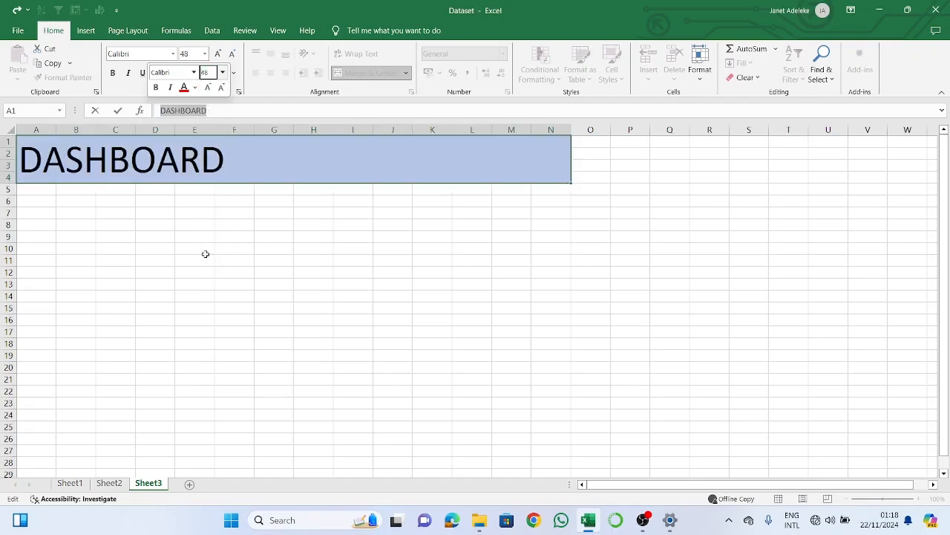
{"action": "left_click", "coordinate": [156, 87]}
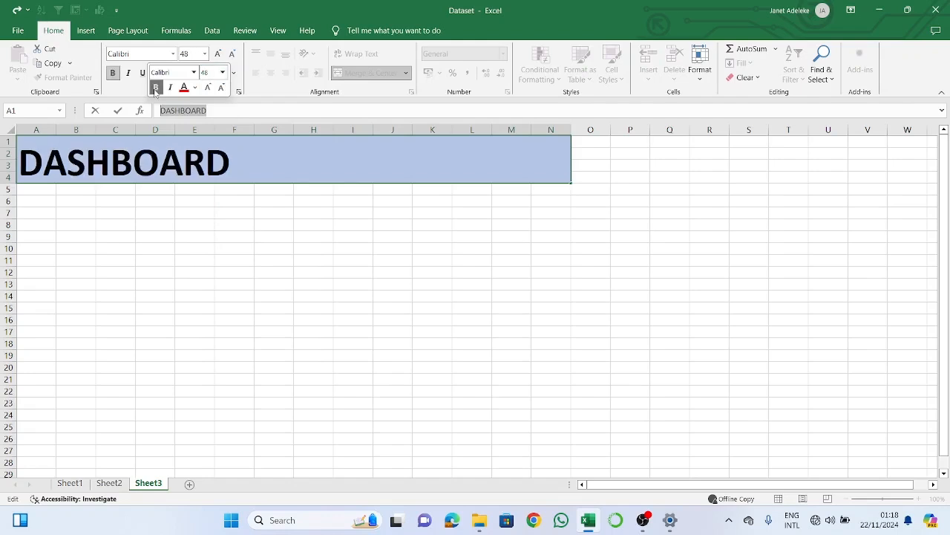
{"action": "left_click", "coordinate": [255, 110]}
{"action": "left_click", "coordinate": [234, 163]}
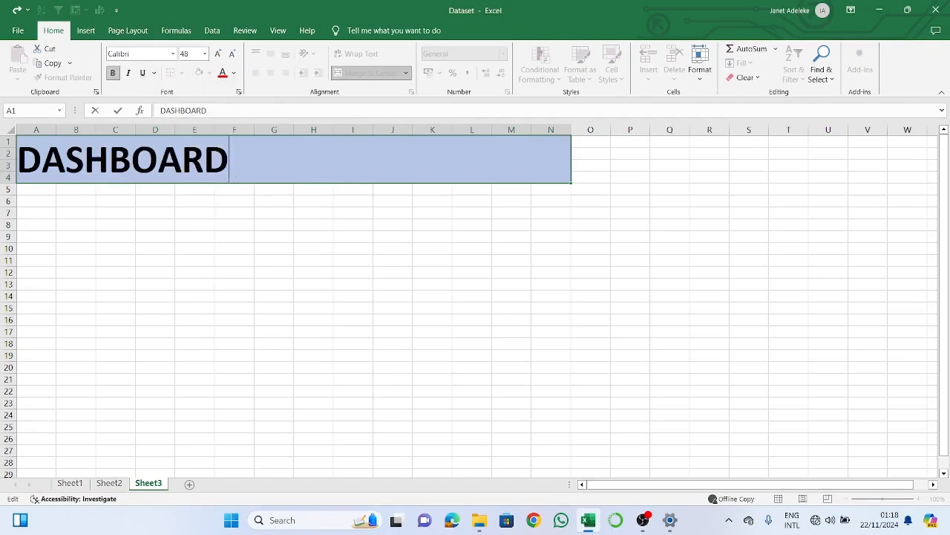
{"action": "left_click_drag", "start_coordinate": [251, 164], "coordinate": [18, 160]}
{"action": "key", "text": "Return"}
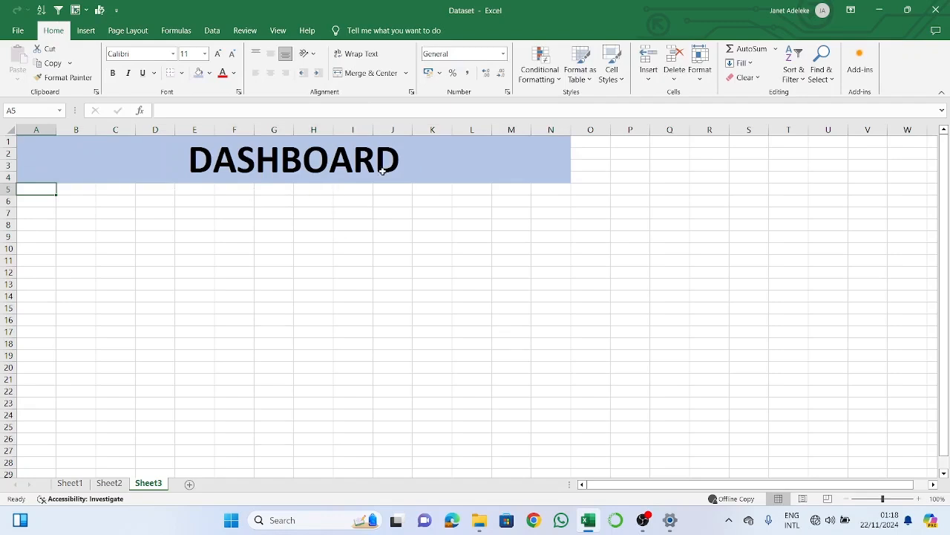
Change the DASHBOARD title's font colour to Blue, Accent 1, Darker 50%
{"action": "left_click", "coordinate": [309, 175]}
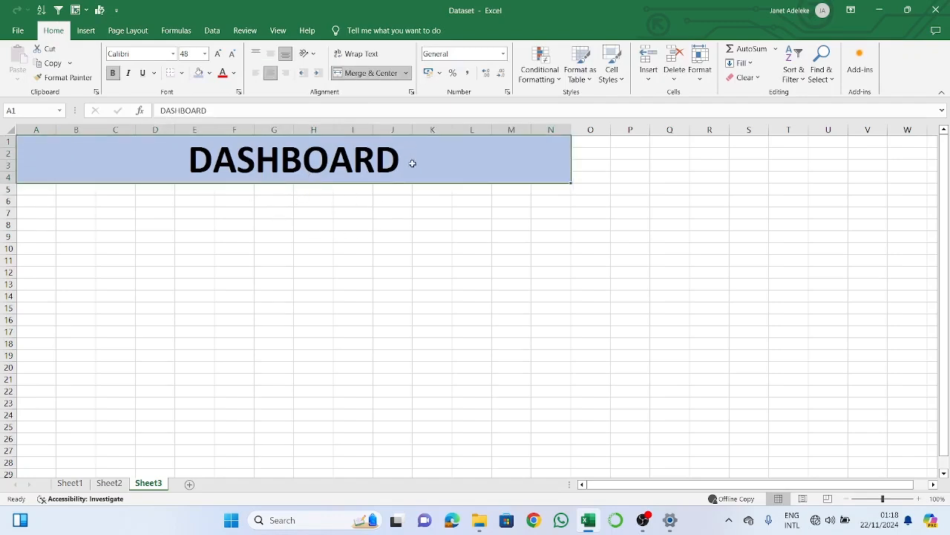
{"action": "left_click_drag", "start_coordinate": [217, 110], "coordinate": [160, 110]}
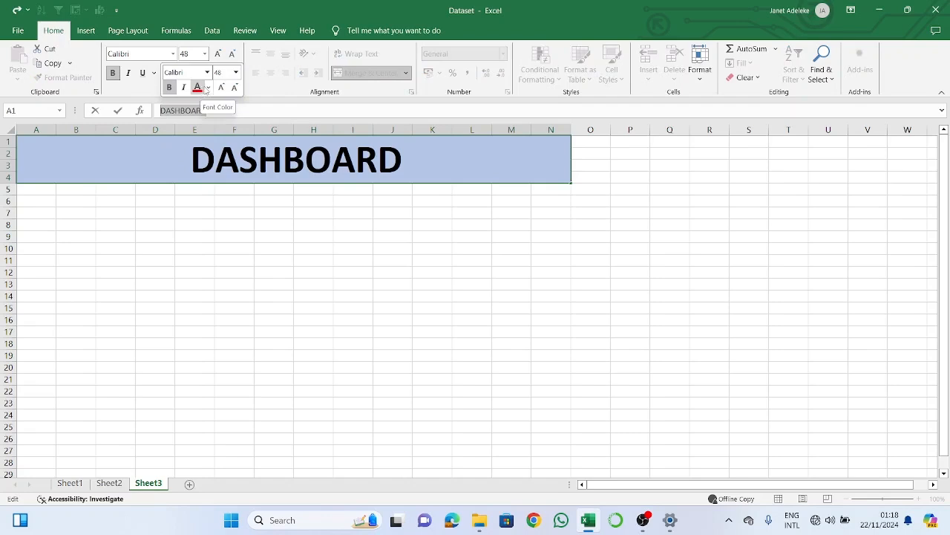
{"action": "left_click", "coordinate": [208, 87]}
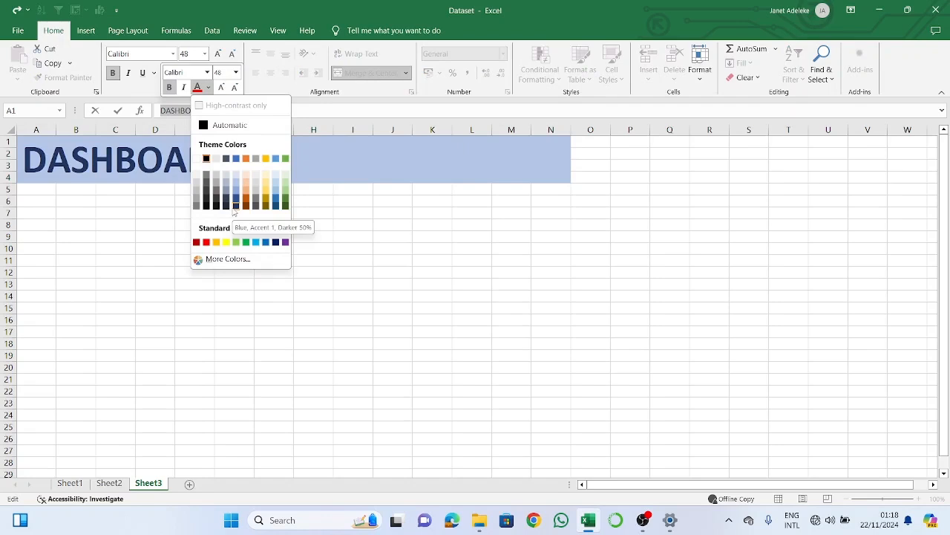
{"action": "left_click", "coordinate": [235, 210]}
{"action": "left_click", "coordinate": [263, 215]}
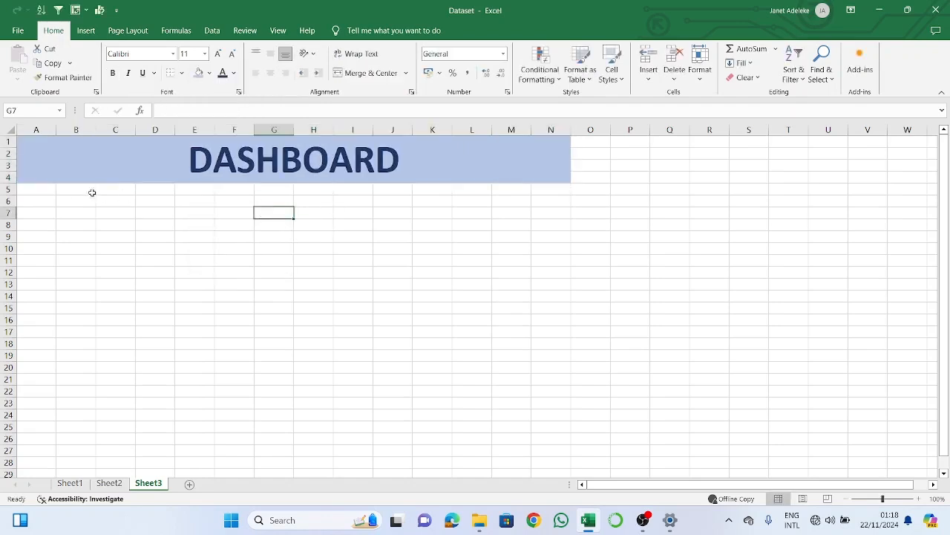
Copy the Total Revenue by Gender chart from Sheet2 and paste it at cell D6 on Sheet3
{"action": "left_click", "coordinate": [144, 200]}
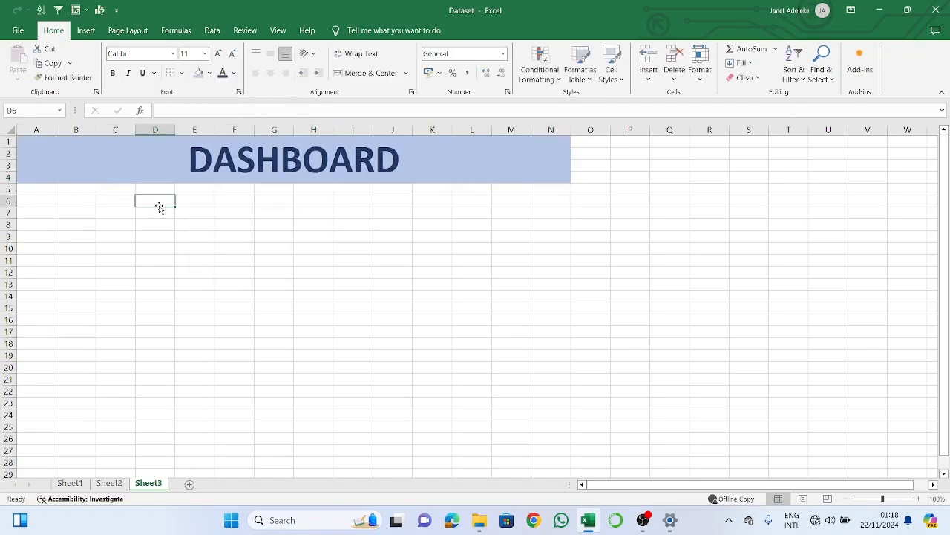
{"action": "left_click", "coordinate": [109, 483]}
{"action": "scroll", "coordinate": [418, 299], "scroll_direction": "up", "scroll_amount": 5}
{"action": "scroll", "coordinate": [418, 300], "scroll_direction": "up", "scroll_amount": 3}
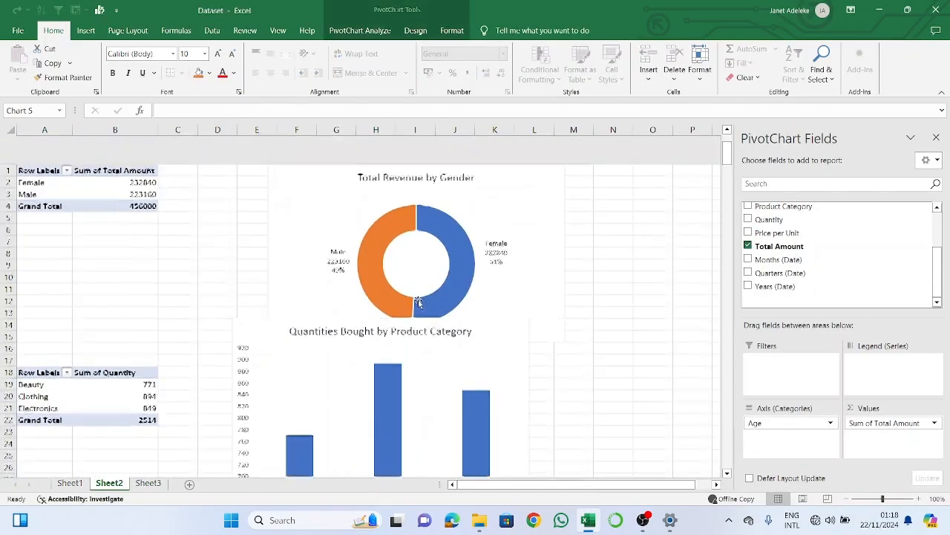
{"action": "left_click", "coordinate": [521, 154]}
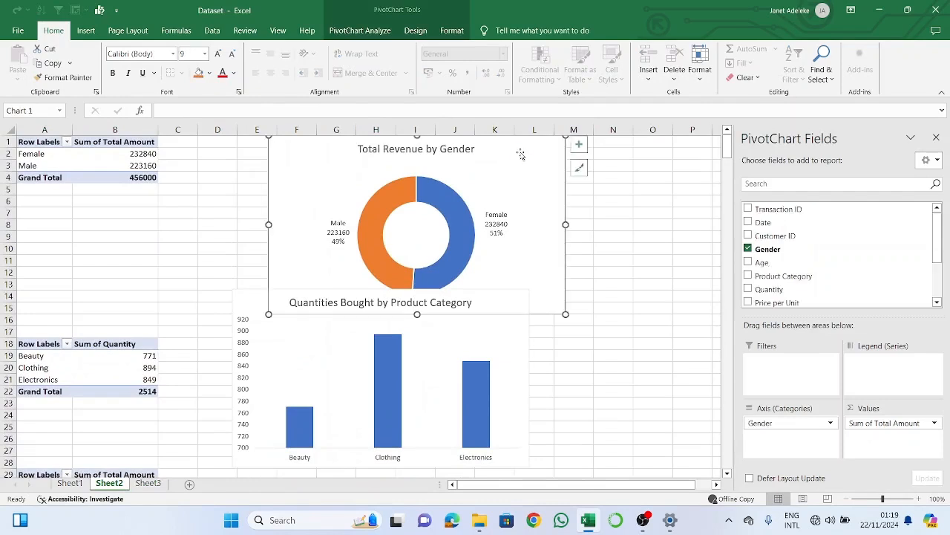
{"action": "key", "text": "ctrl+c"}
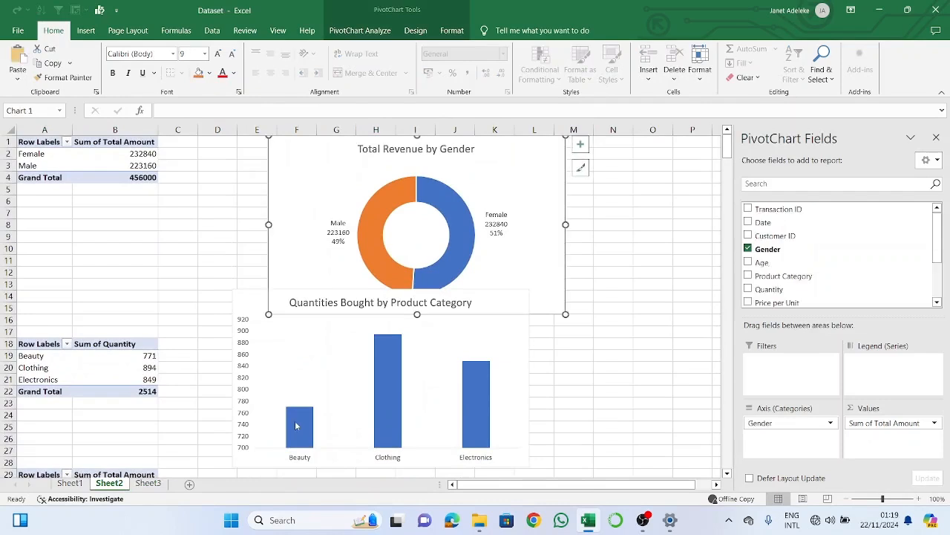
{"action": "left_click", "coordinate": [149, 483]}
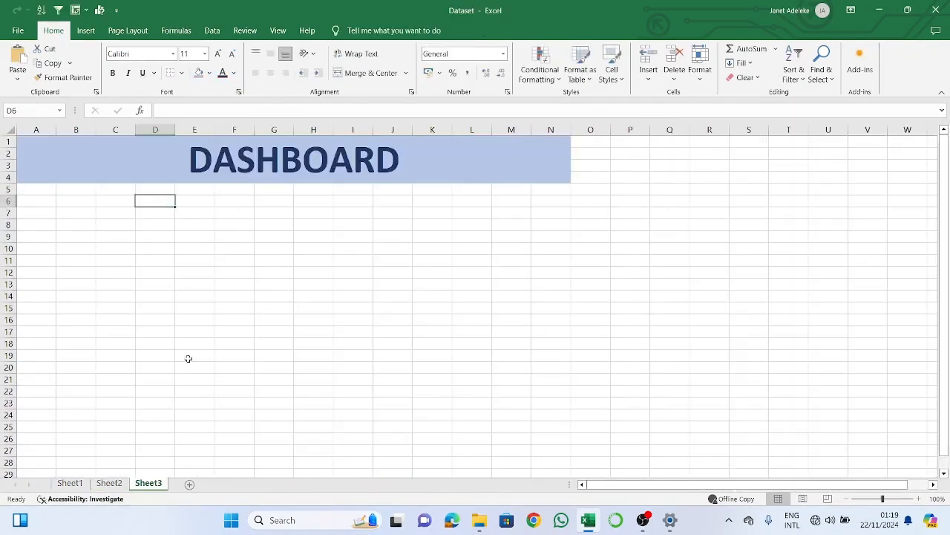
{"action": "key", "text": "ctrl+v"}
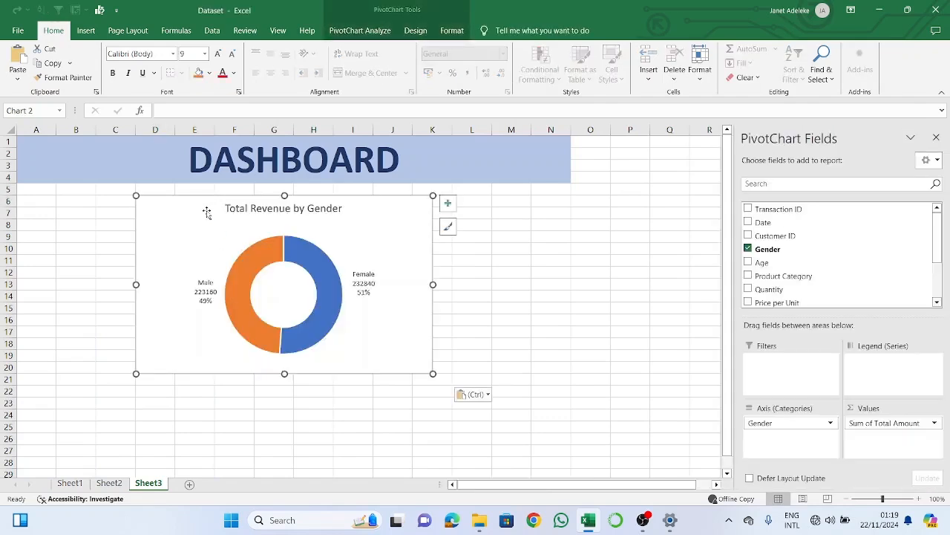
Move the Total Revenue by Gender chart up against the title banner and narrow it to end in column I
{"action": "left_click_drag", "start_coordinate": [182, 205], "coordinate": [184, 197]}
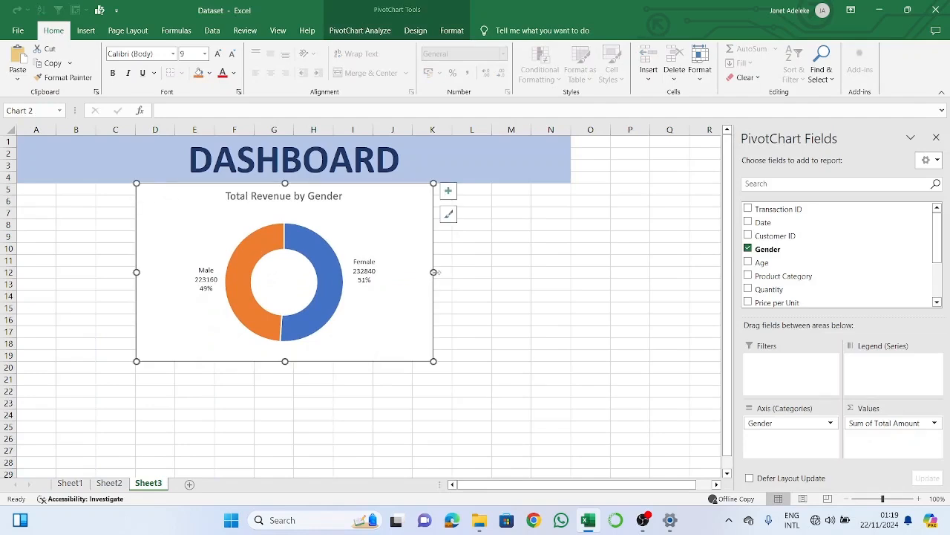
{"action": "left_click_drag", "start_coordinate": [434, 271], "coordinate": [360, 271]}
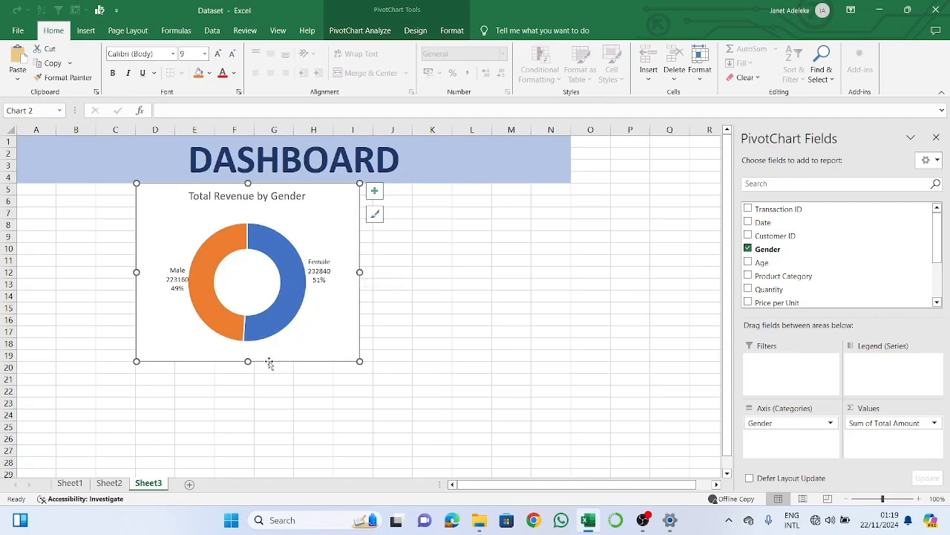
Review the charts on Sheet2, and resize the gender revenue chart on Sheet3 to reach column K and end just below row 17
{"action": "left_click", "coordinate": [112, 481]}
{"action": "scroll", "coordinate": [400, 355], "scroll_direction": "down", "scroll_amount": 3}
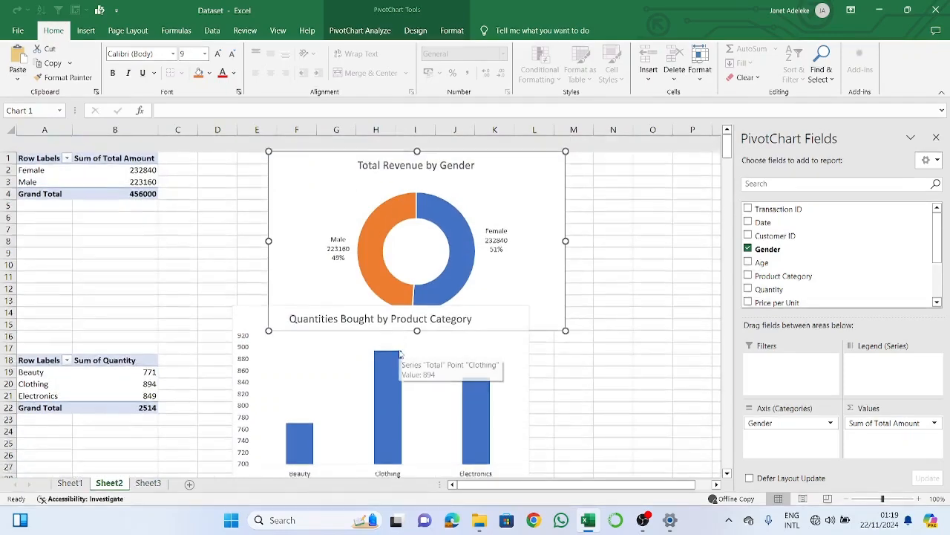
{"action": "scroll", "coordinate": [400, 354], "scroll_direction": "down", "scroll_amount": 13}
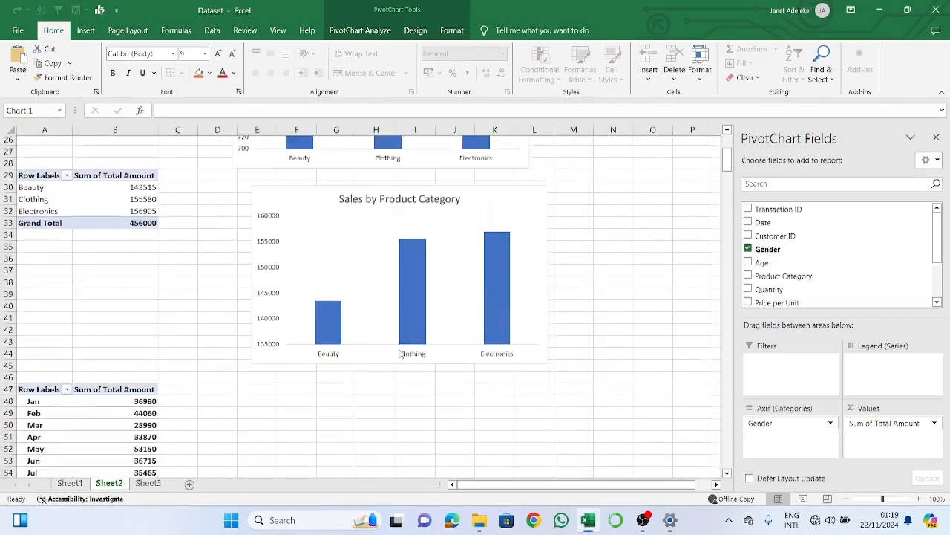
{"action": "scroll", "coordinate": [400, 353], "scroll_direction": "up", "scroll_amount": 15}
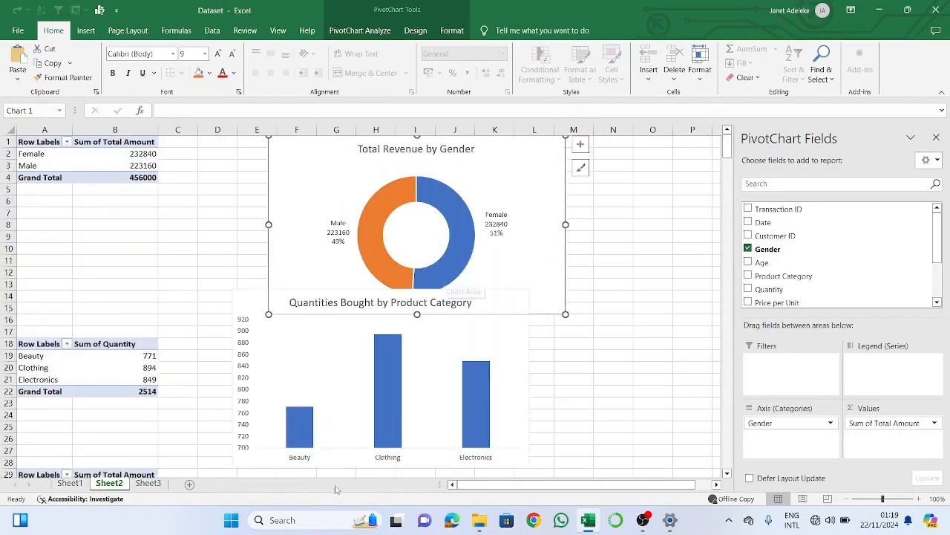
{"action": "left_click", "coordinate": [147, 482]}
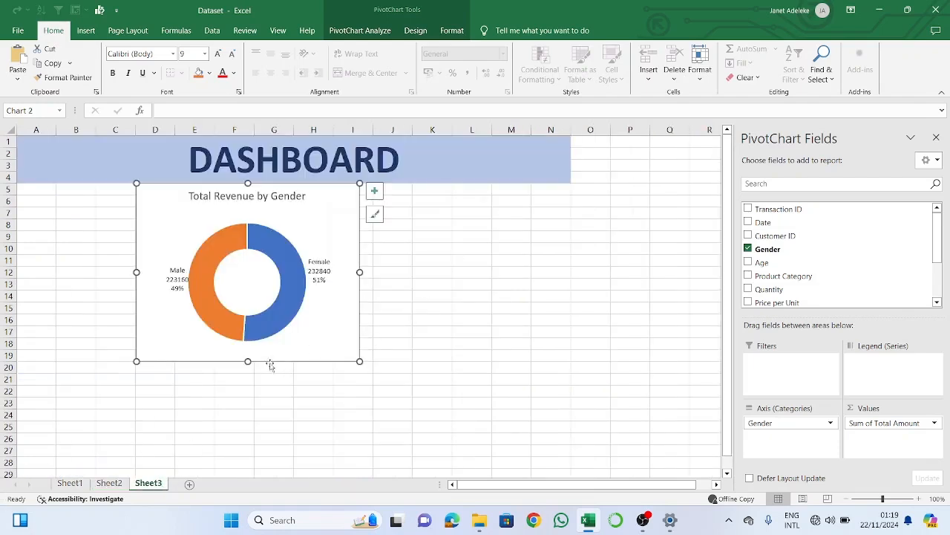
{"action": "left_click_drag", "start_coordinate": [361, 271], "coordinate": [428, 272]}
{"action": "left_click_drag", "start_coordinate": [282, 362], "coordinate": [282, 341]}
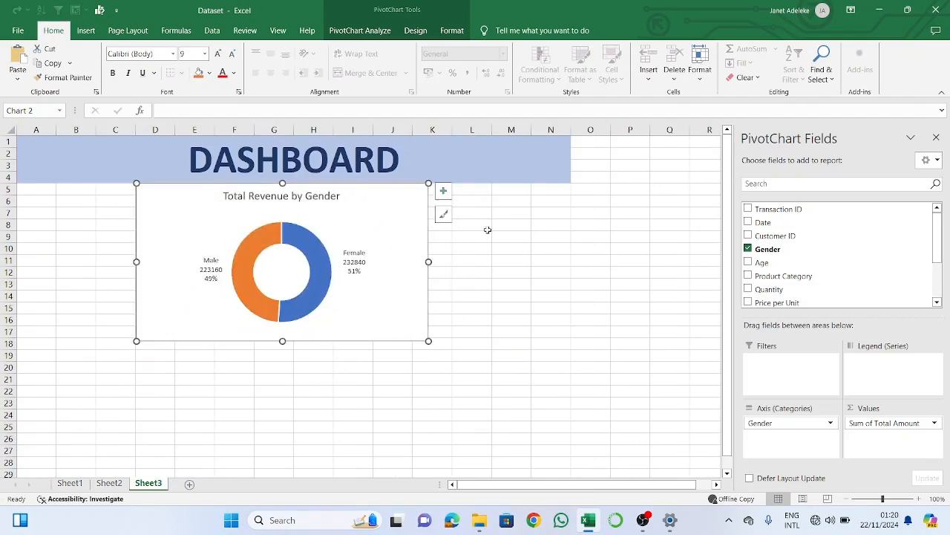
{"action": "left_click", "coordinate": [484, 226]}
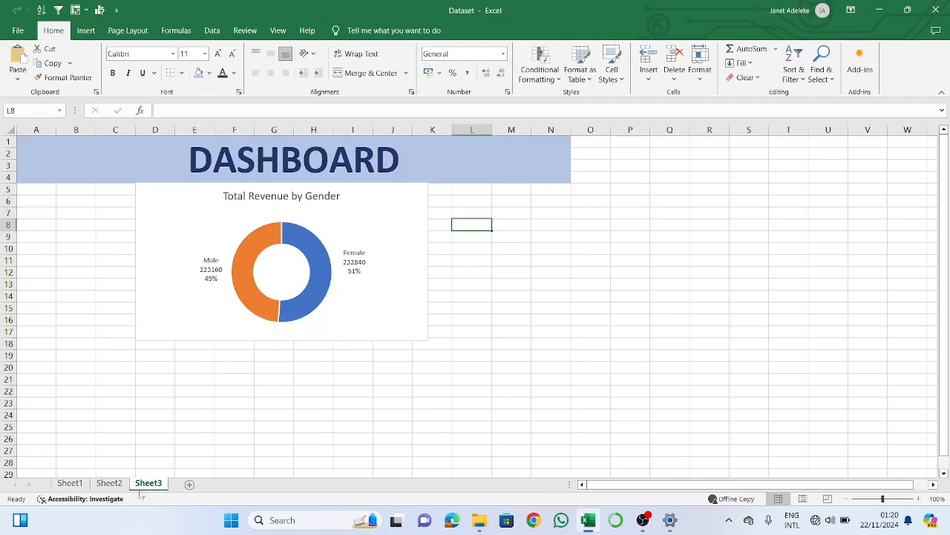
Add a Sum total beneath the Quantity column of the Sheet1 data table, covering all values from G2 down
{"action": "left_click", "coordinate": [70, 484]}
{"action": "scroll", "coordinate": [239, 298], "scroll_direction": "down", "scroll_amount": 2}
{"action": "scroll", "coordinate": [239, 298], "scroll_direction": "up", "scroll_amount": 3}
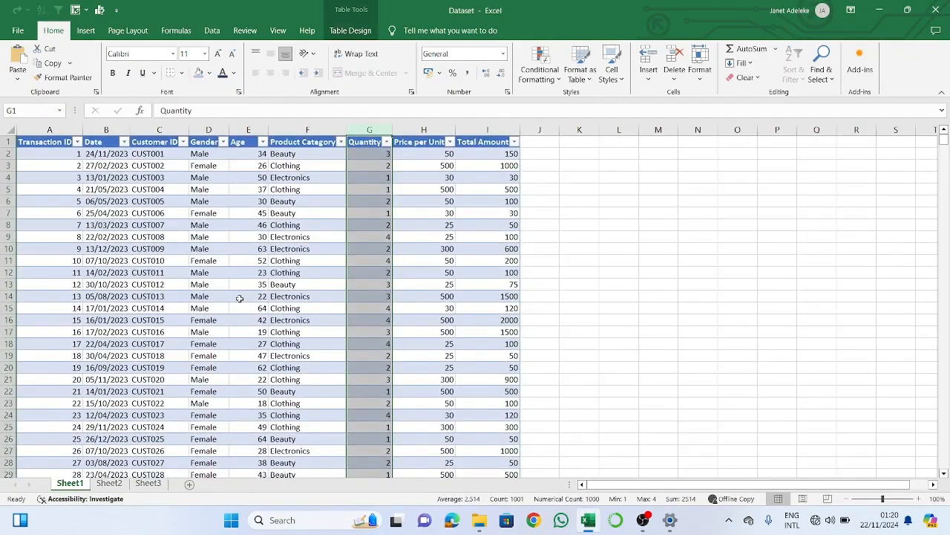
{"action": "left_click", "coordinate": [375, 153]}
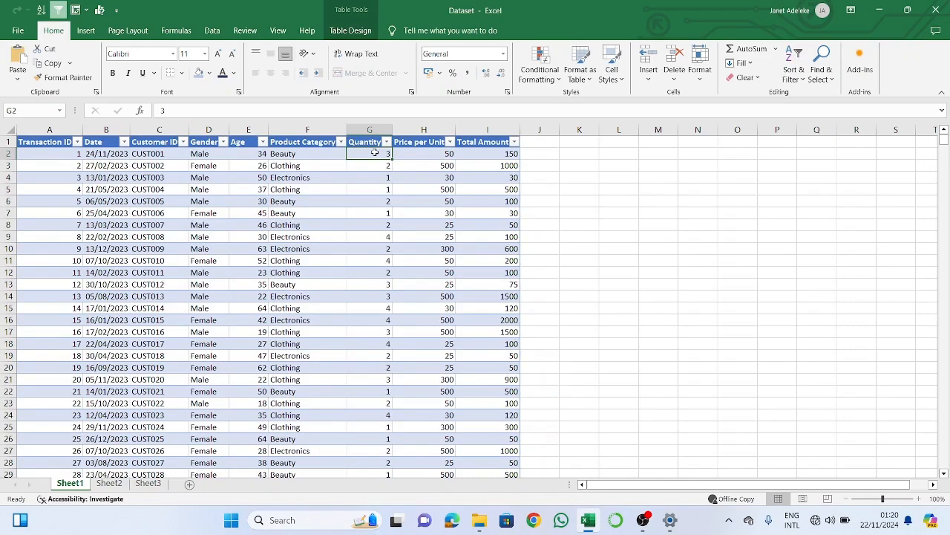
{"action": "key", "text": "ctrl+shift+Down"}
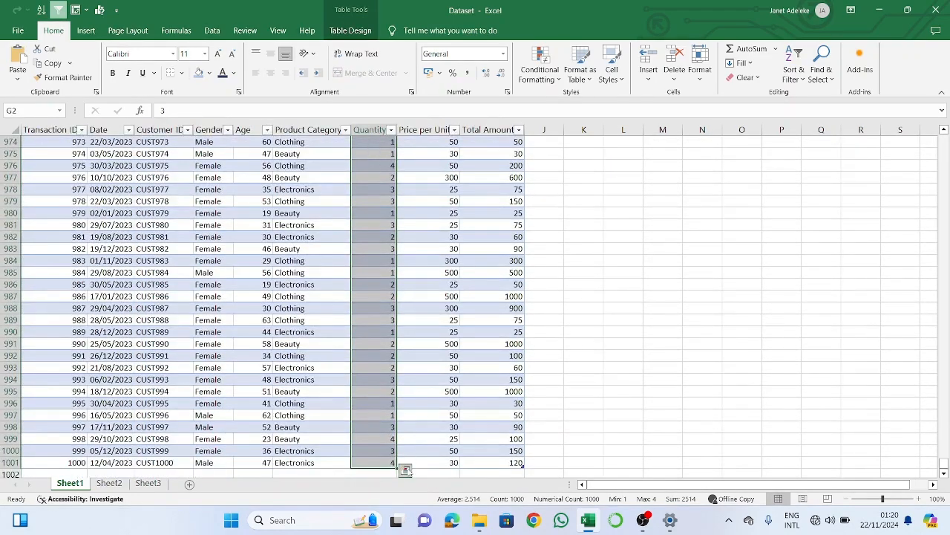
{"action": "left_click", "coordinate": [404, 469]}
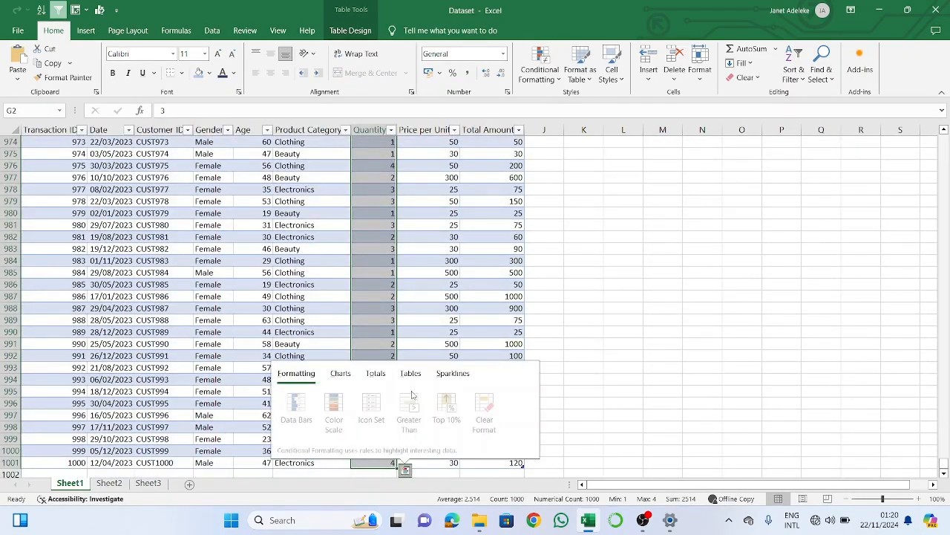
{"action": "left_click", "coordinate": [379, 374]}
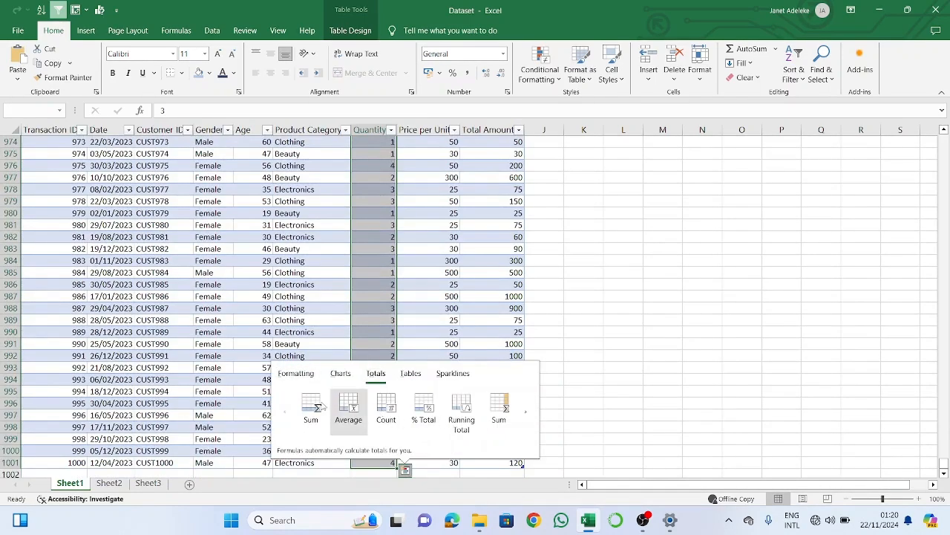
{"action": "left_click", "coordinate": [321, 408]}
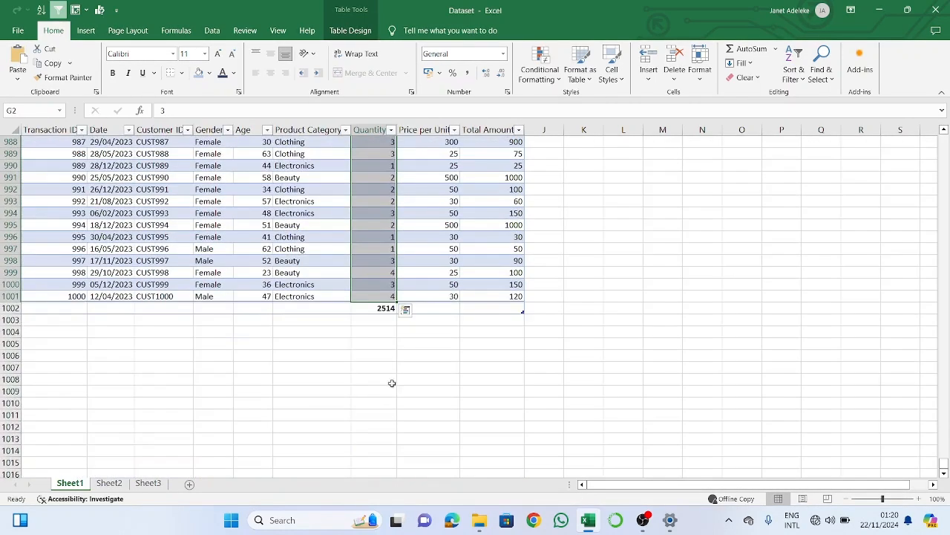
Add a Sum total beneath the Total Amount column of the Sheet1 table, covering all values from I2 down
{"action": "left_click", "coordinate": [444, 297]}
{"action": "left_click", "coordinate": [501, 296]}
{"action": "left_click_drag", "start_coordinate": [501, 296], "coordinate": [478, 357]}
{"action": "left_click", "coordinate": [478, 357]}
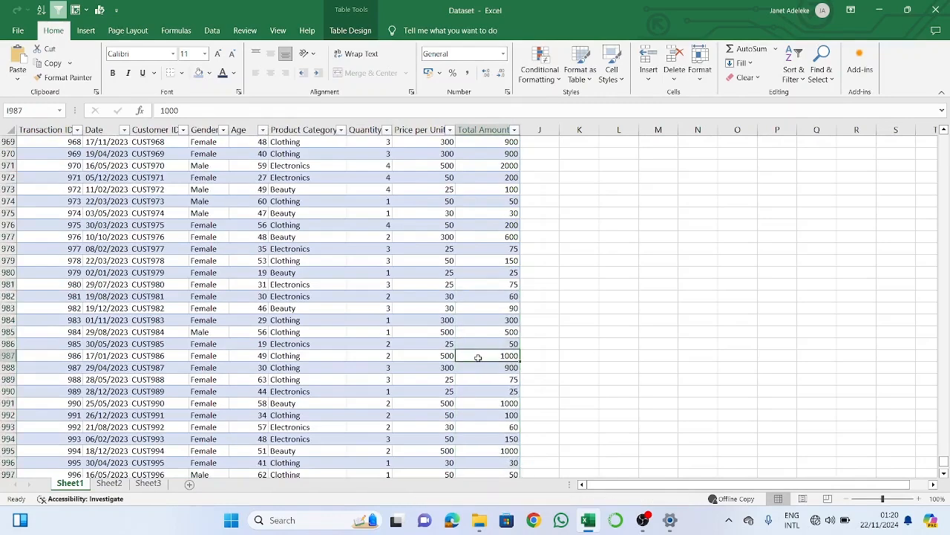
{"action": "key", "text": "ctrl+Up"}
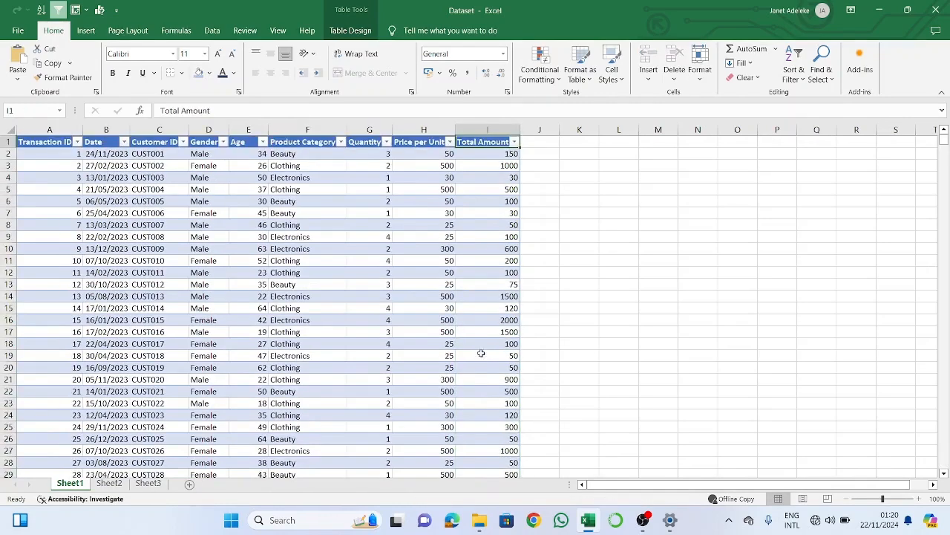
{"action": "key", "text": "Down"}
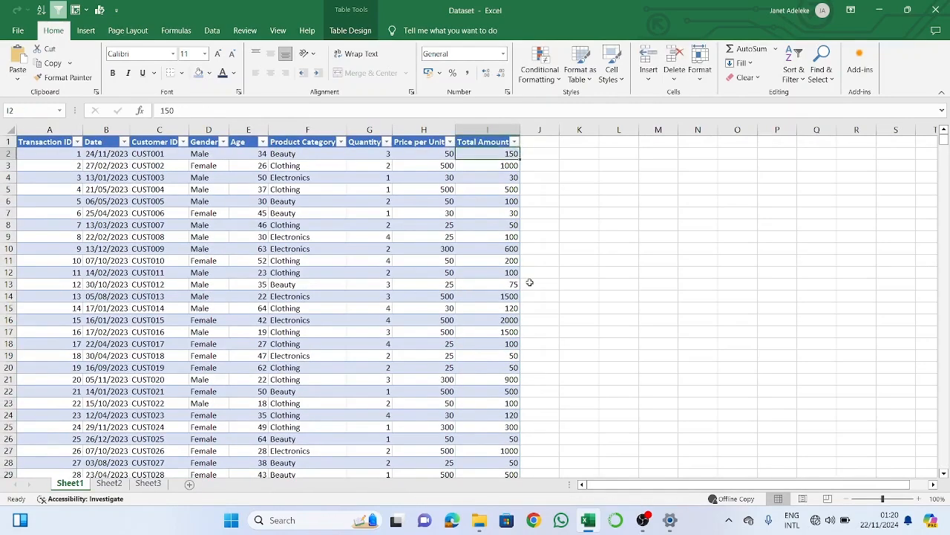
{"action": "key", "text": "ctrl+shift+Down"}
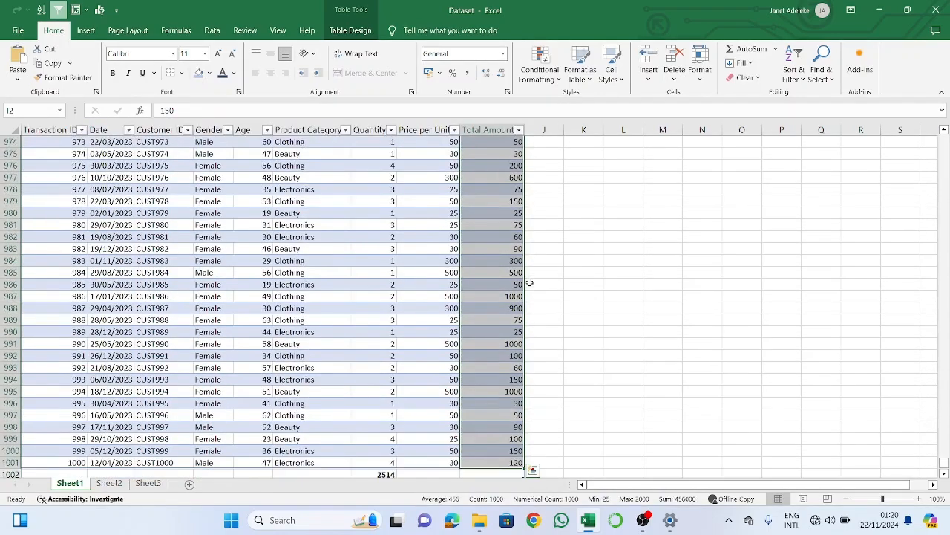
{"action": "left_click", "coordinate": [532, 470]}
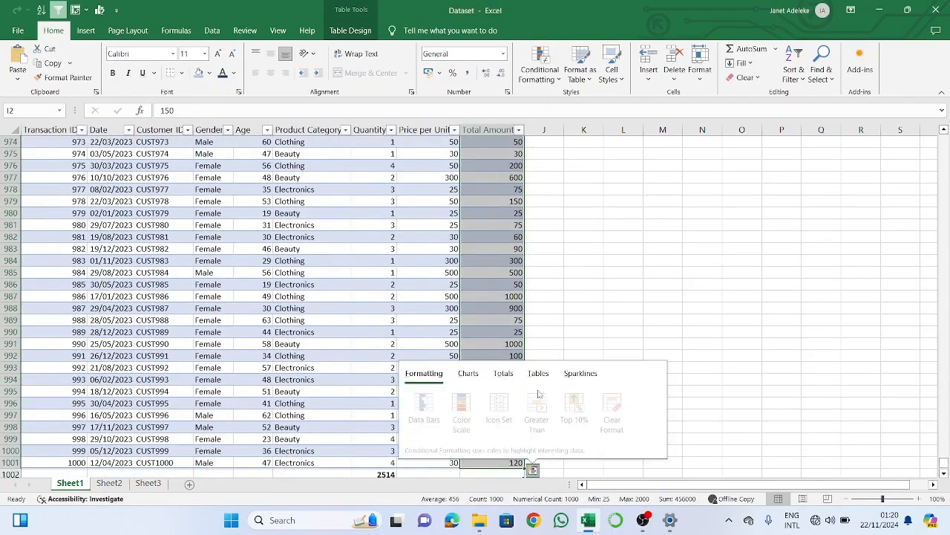
{"action": "left_click", "coordinate": [503, 374]}
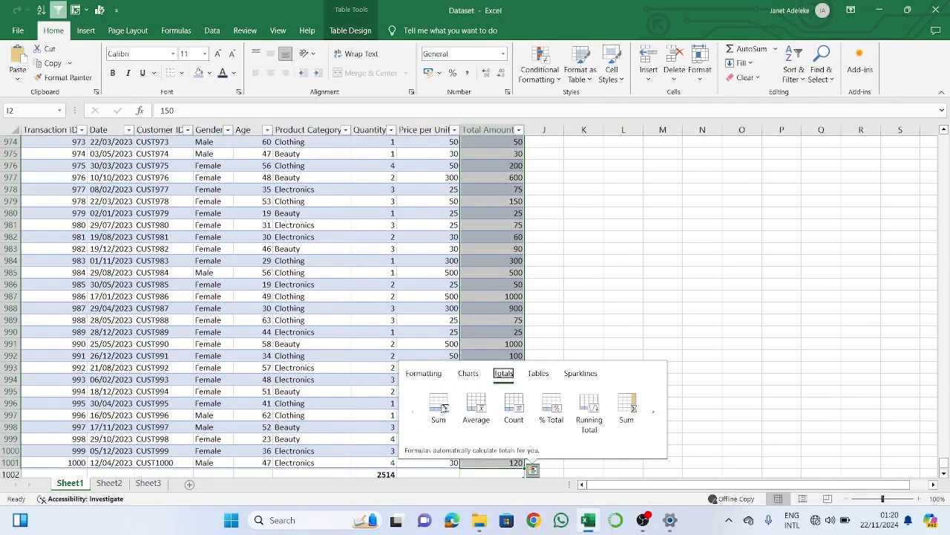
{"action": "left_click", "coordinate": [439, 407]}
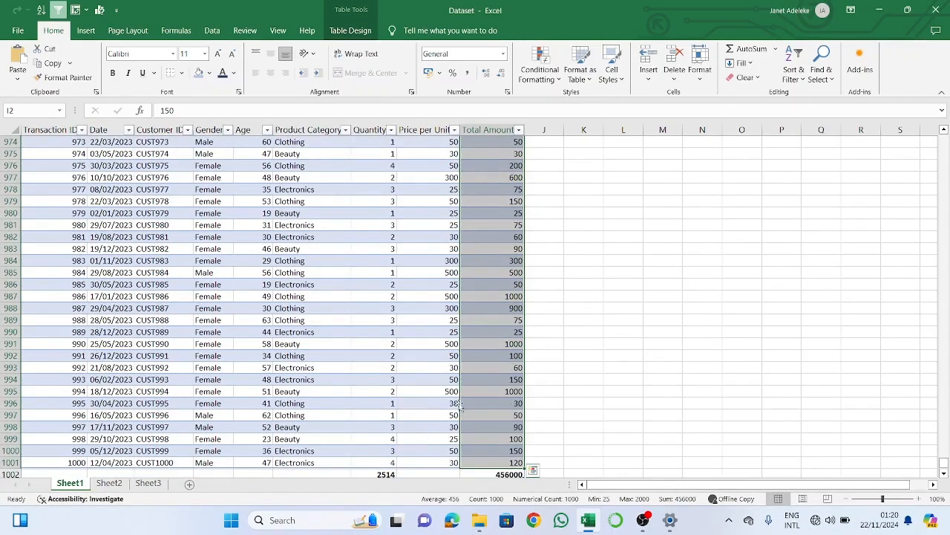
Add a Count total beneath the Price per Unit column of the Sheet1 table, covering all values from H2 down
{"action": "scroll", "coordinate": [438, 412], "scroll_direction": "down", "scroll_amount": 1}
{"action": "left_click", "coordinate": [434, 426]}
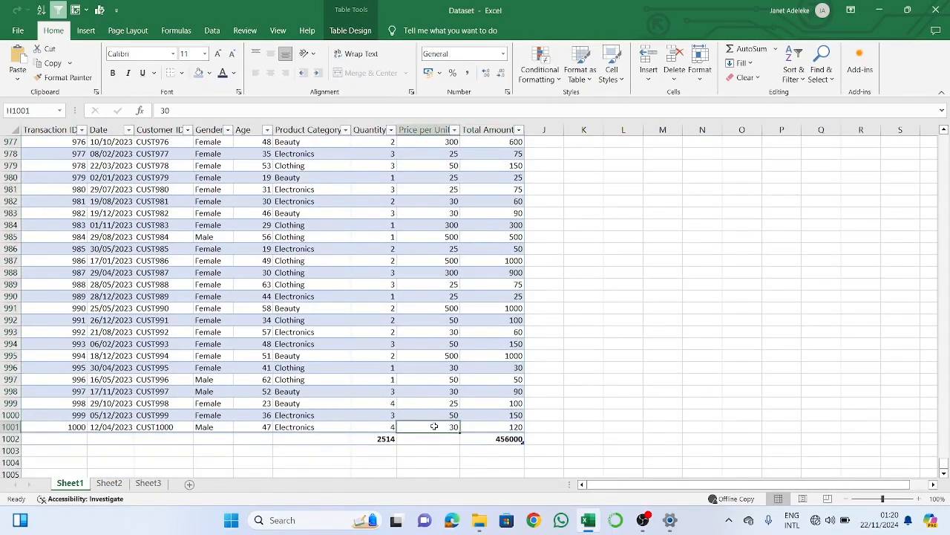
{"action": "key", "text": "ctrl+Up"}
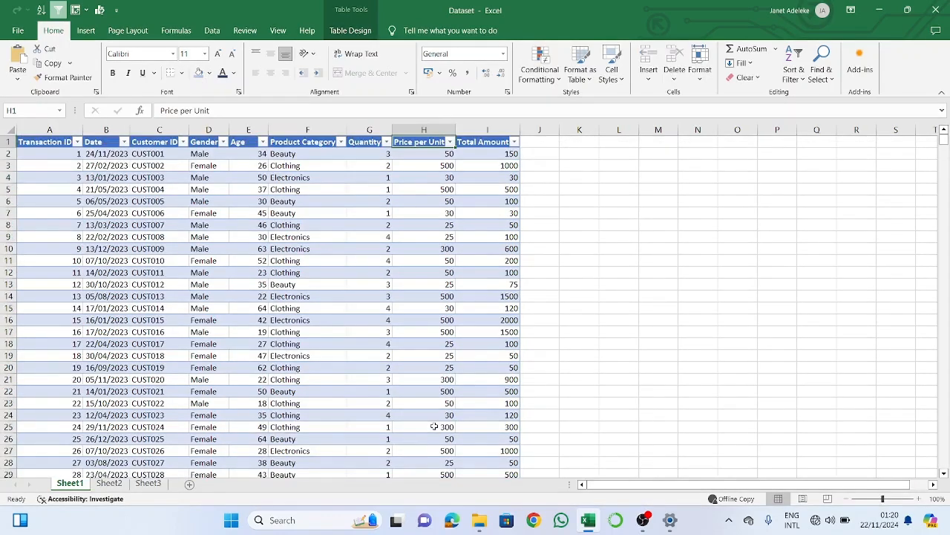
{"action": "key", "text": "Down"}
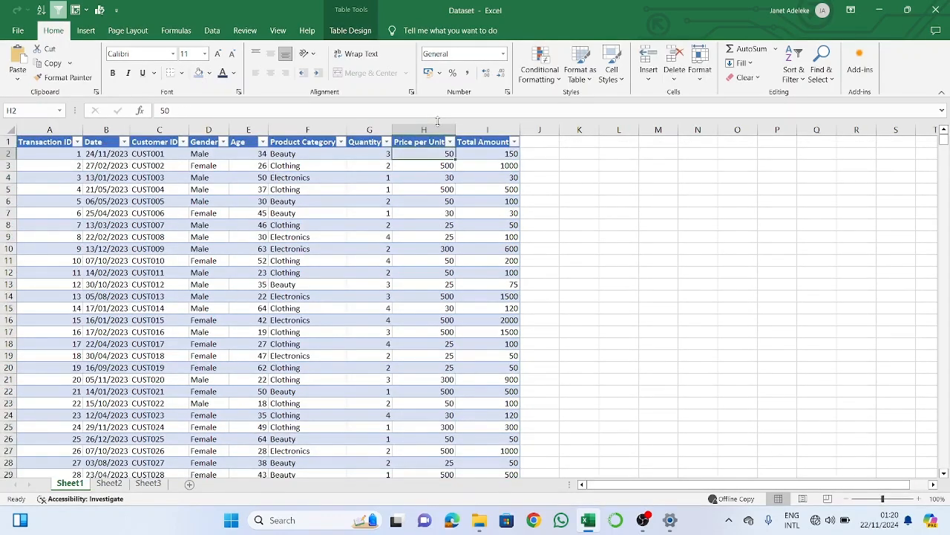
{"action": "key", "text": "ctrl+shift+Down"}
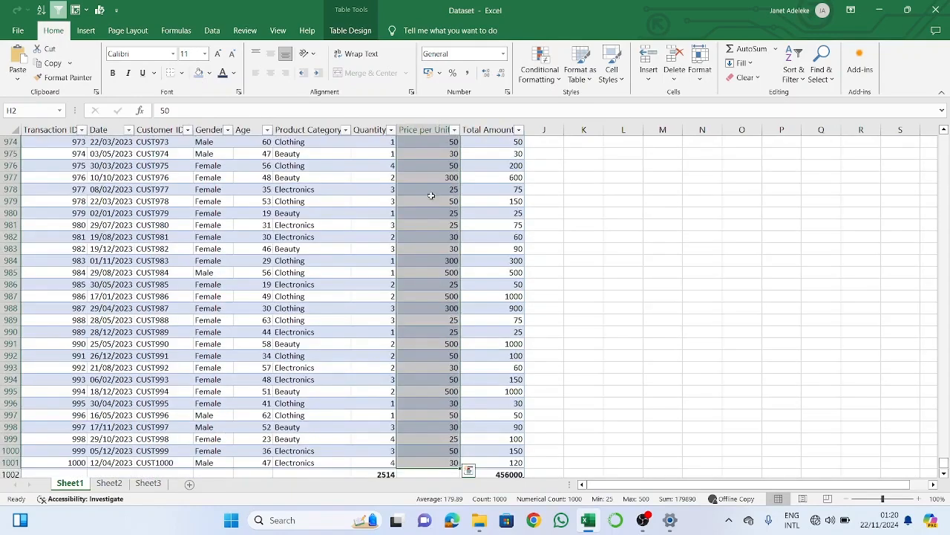
{"action": "left_click", "coordinate": [469, 470]}
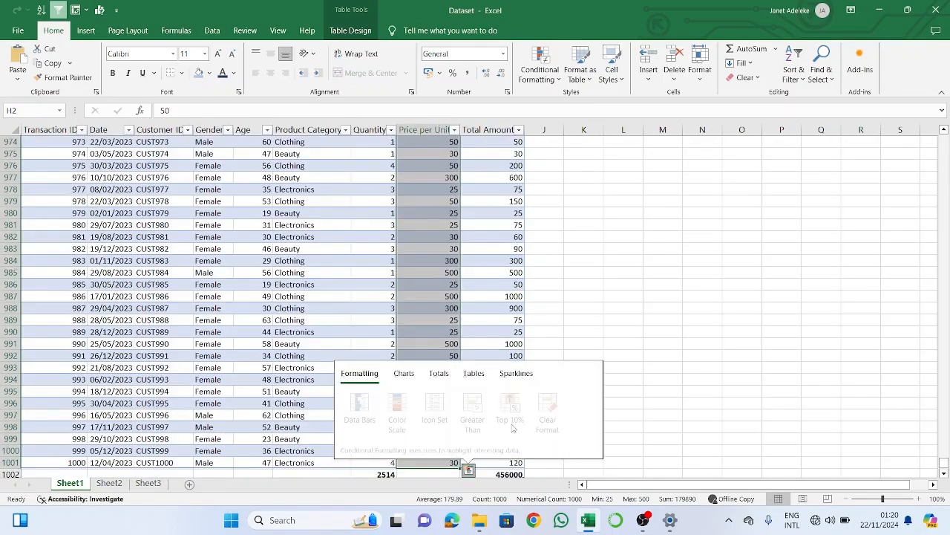
{"action": "left_click", "coordinate": [439, 373]}
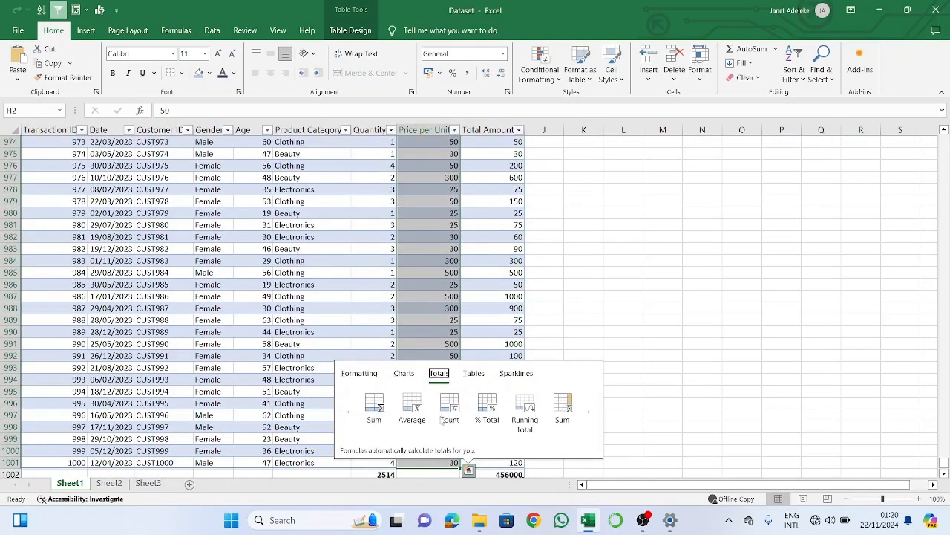
{"action": "left_click", "coordinate": [449, 417]}
{"action": "scroll", "coordinate": [547, 409], "scroll_direction": "down", "scroll_amount": 3}
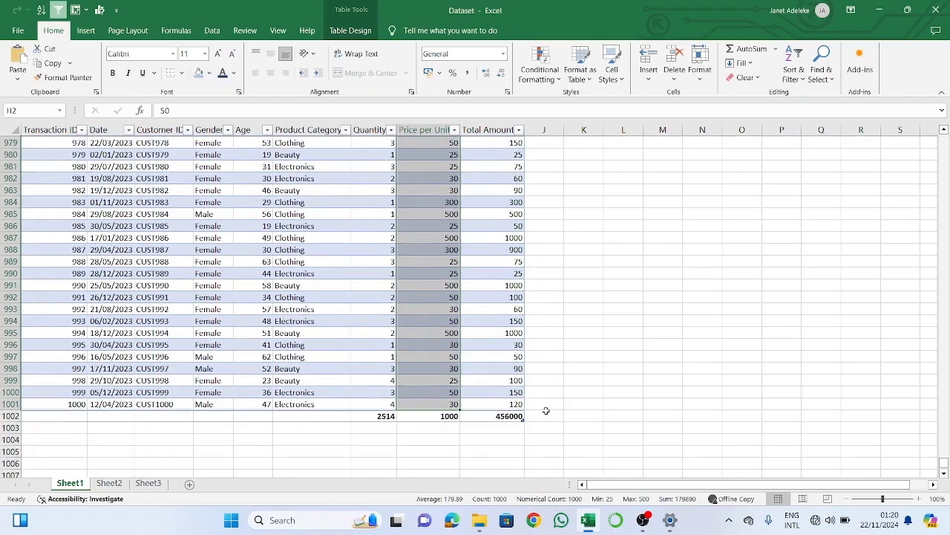
Draw a rectangle about 2.43 cm high and 6.16 cm wide on Sheet3, beside the gender chart and directly under the title banner
{"action": "left_click", "coordinate": [108, 483]}
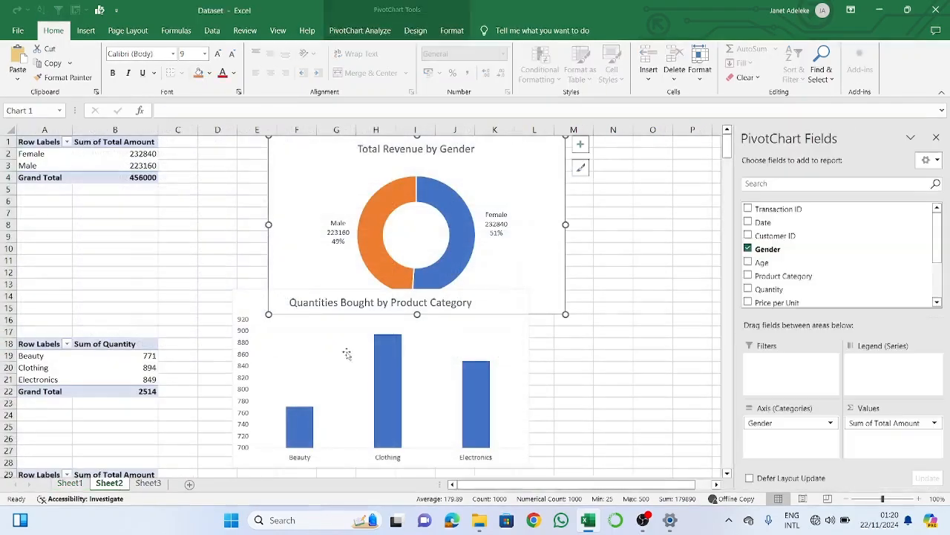
{"action": "left_click", "coordinate": [145, 484]}
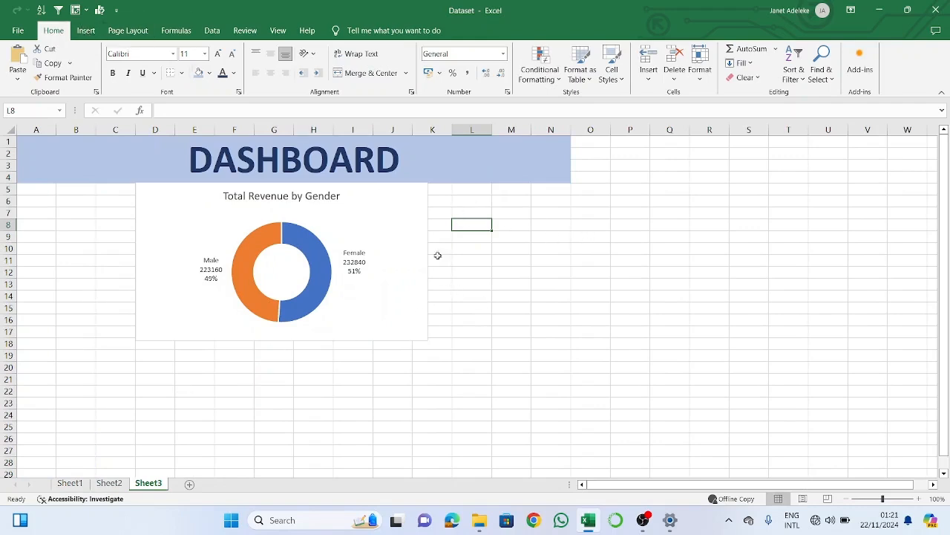
{"action": "left_click", "coordinate": [498, 234]}
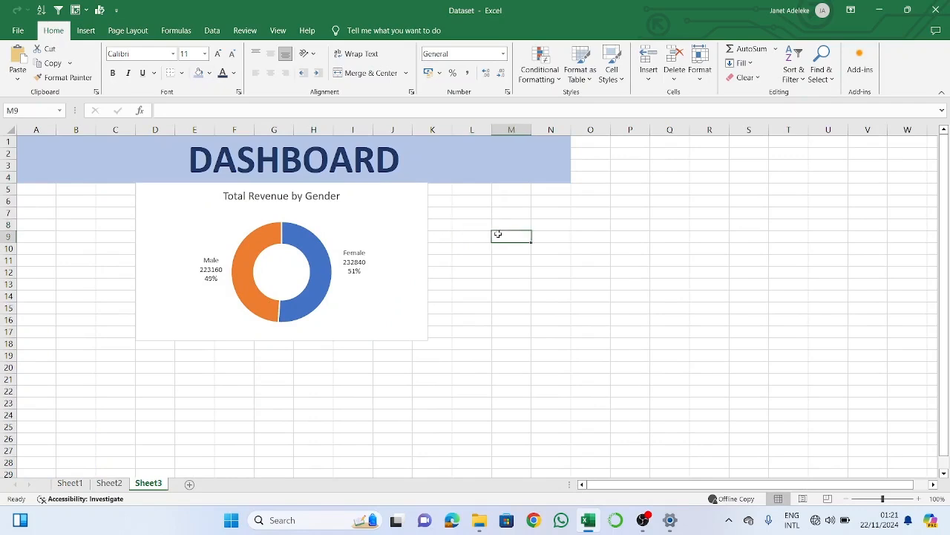
{"action": "left_click", "coordinate": [86, 31]}
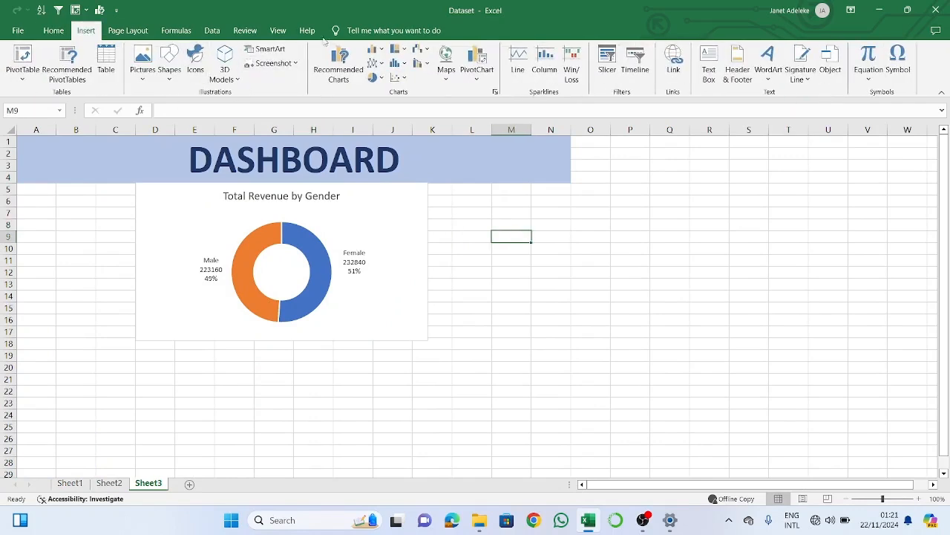
{"action": "left_click", "coordinate": [152, 65]}
{"action": "left_click", "coordinate": [169, 64]}
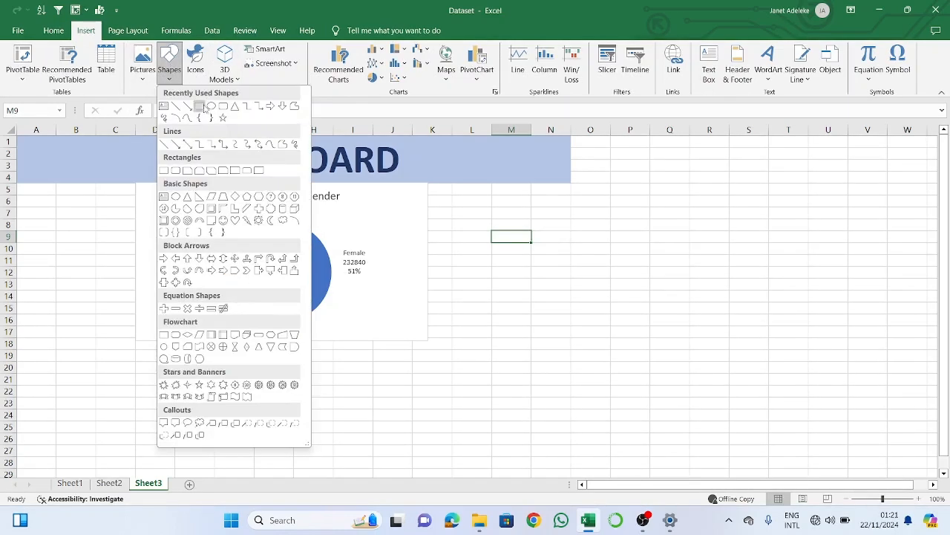
{"action": "left_click", "coordinate": [200, 106]}
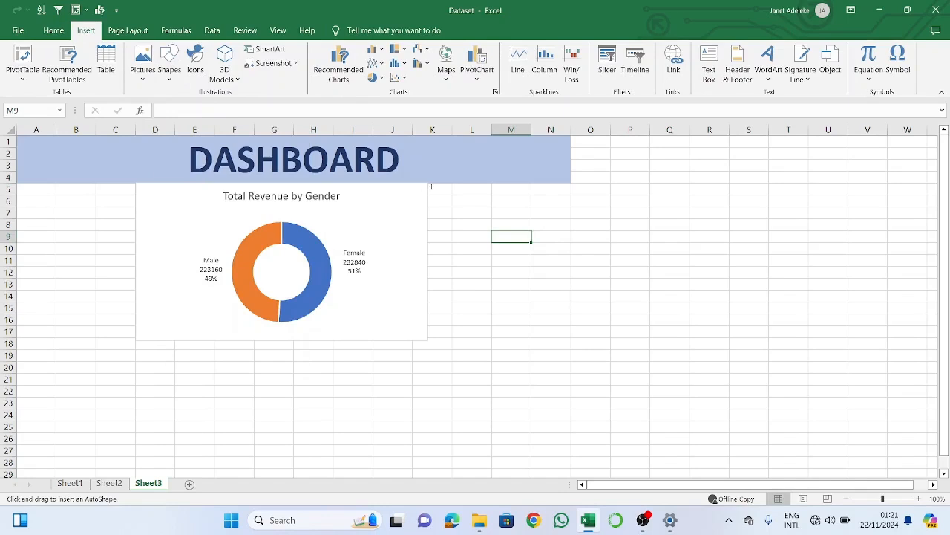
{"action": "left_click_drag", "start_coordinate": [427, 183], "coordinate": [573, 241]}
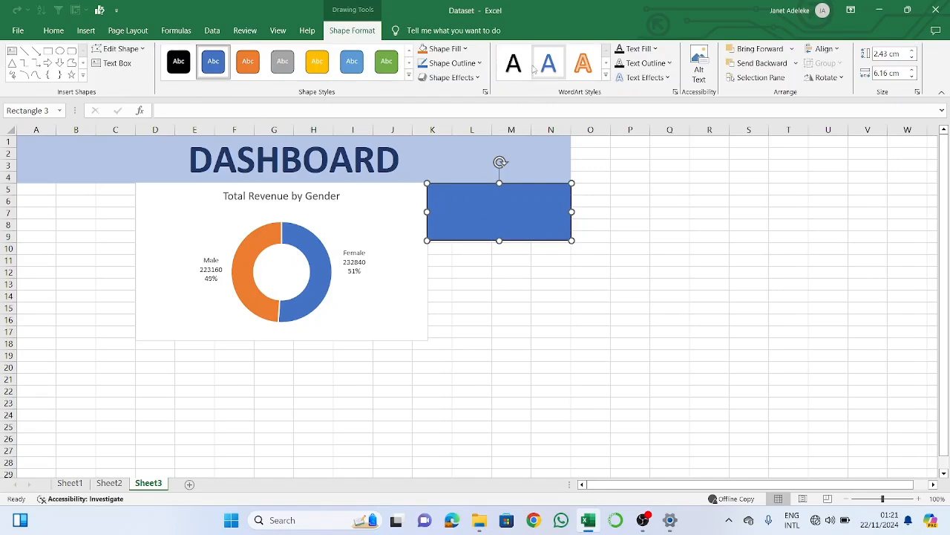
Fill the rectangle with the title banner's light blue and enter TOTAL NUMBER OF CUSTOMERS with 1000 below it
{"action": "left_click", "coordinate": [446, 49]}
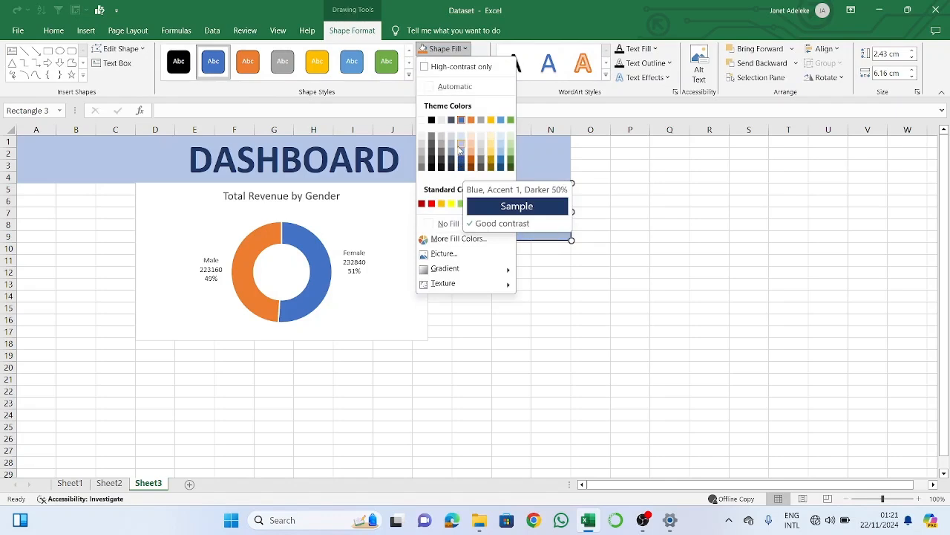
{"action": "left_click", "coordinate": [461, 144]}
{"action": "left_click", "coordinate": [516, 198]}
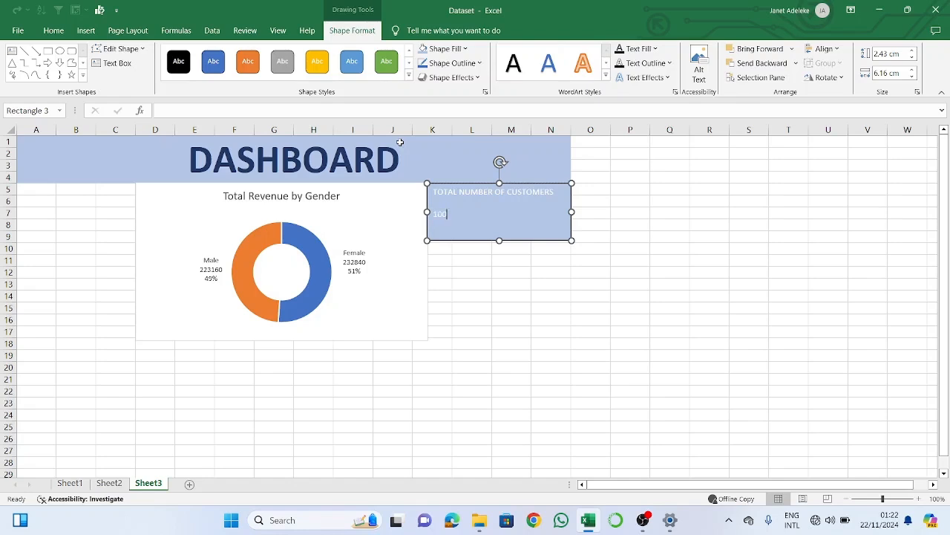
Center the label and the number horizontally in the customers rectangle
{"action": "mouse_move", "coordinate": [456, 218]}
{"action": "left_mouse_down"}
{"action": "mouse_move", "coordinate": [455, 190]}
{"action": "mouse_move", "coordinate": [455, 217]}
{"action": "left_mouse_up"}
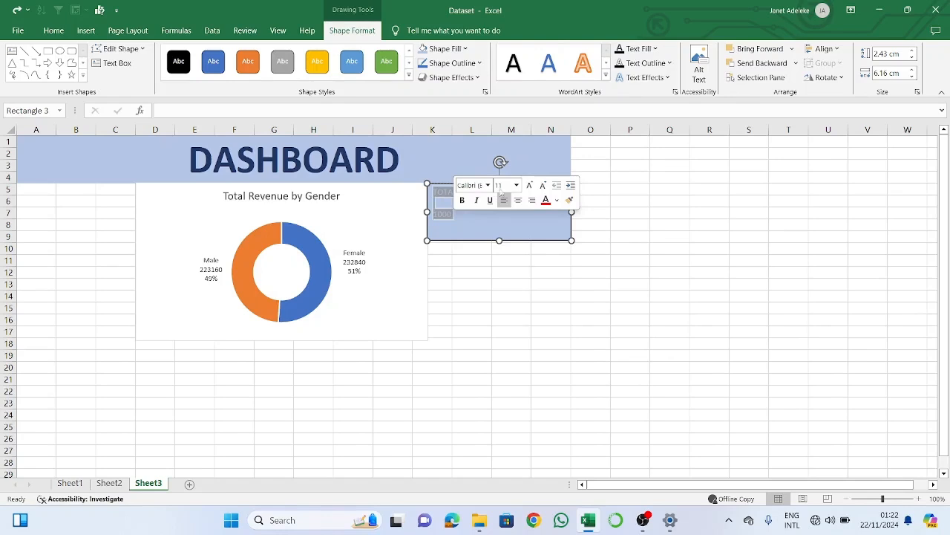
{"action": "left_click", "coordinate": [518, 201]}
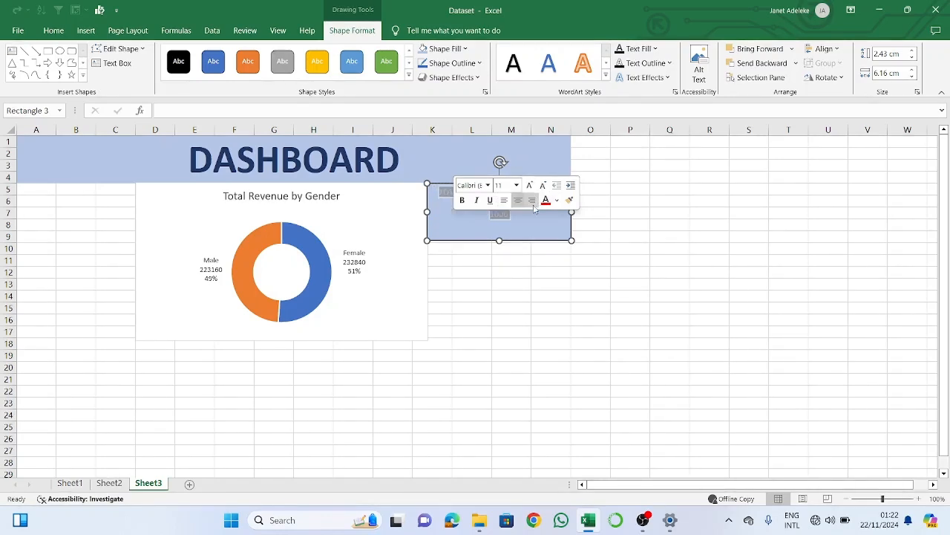
{"action": "left_click", "coordinate": [516, 258]}
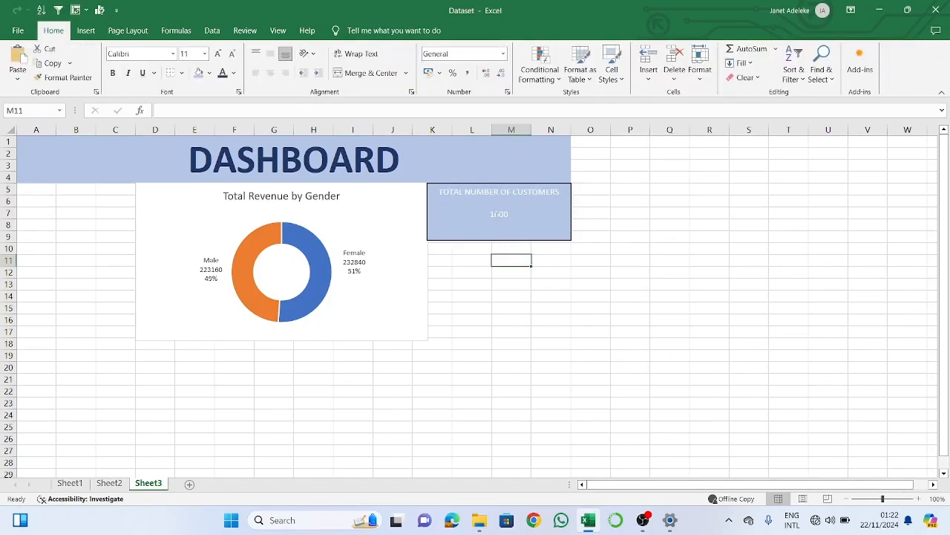
{"action": "left_click", "coordinate": [511, 215]}
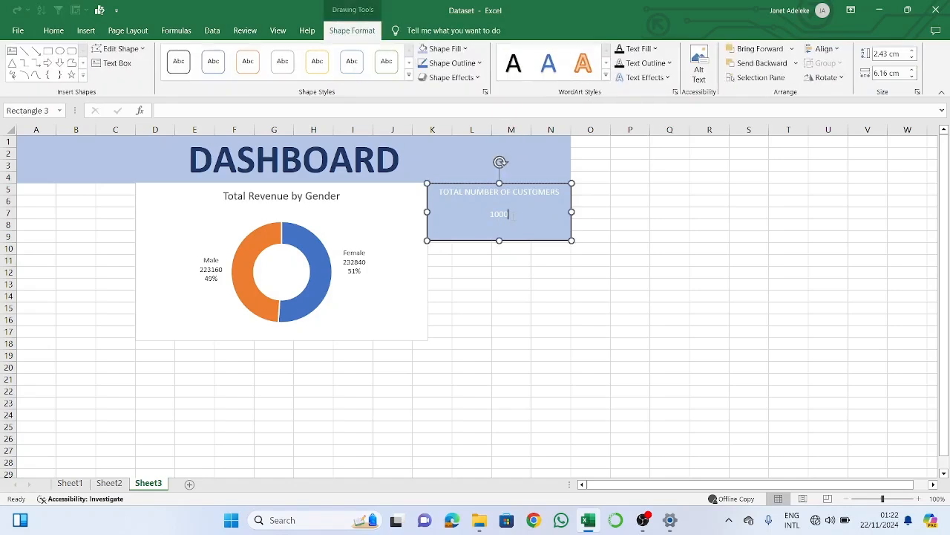
{"action": "left_click_drag", "start_coordinate": [514, 215], "coordinate": [438, 192]}
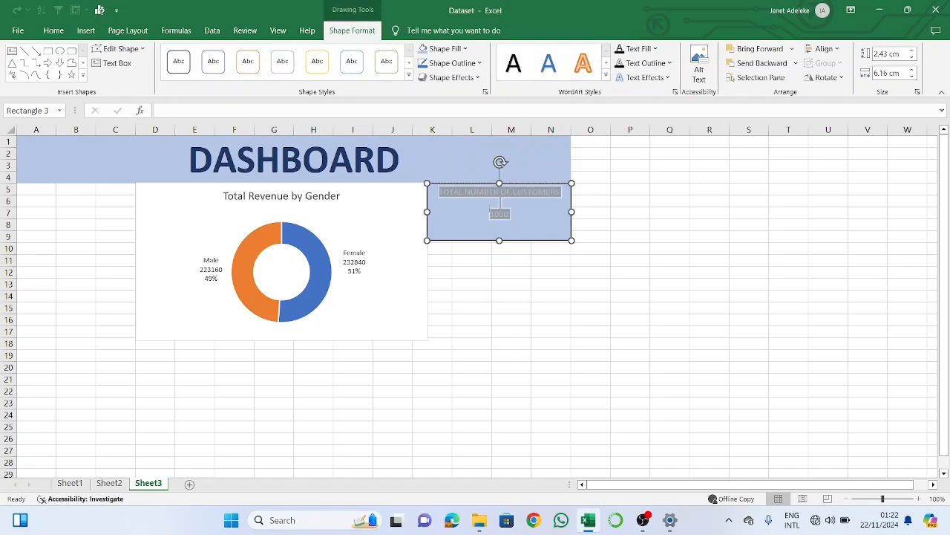
{"action": "left_click", "coordinate": [656, 78]}
{"action": "left_click", "coordinate": [654, 78]}
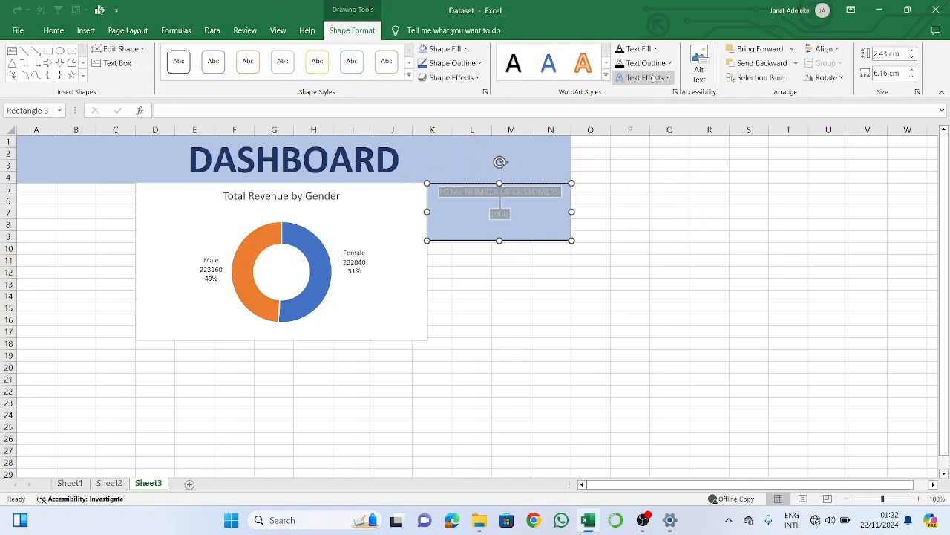
{"action": "left_click", "coordinate": [575, 205]}
Set all the text in the customers rectangle to font size 14
{"action": "left_click", "coordinate": [53, 31]}
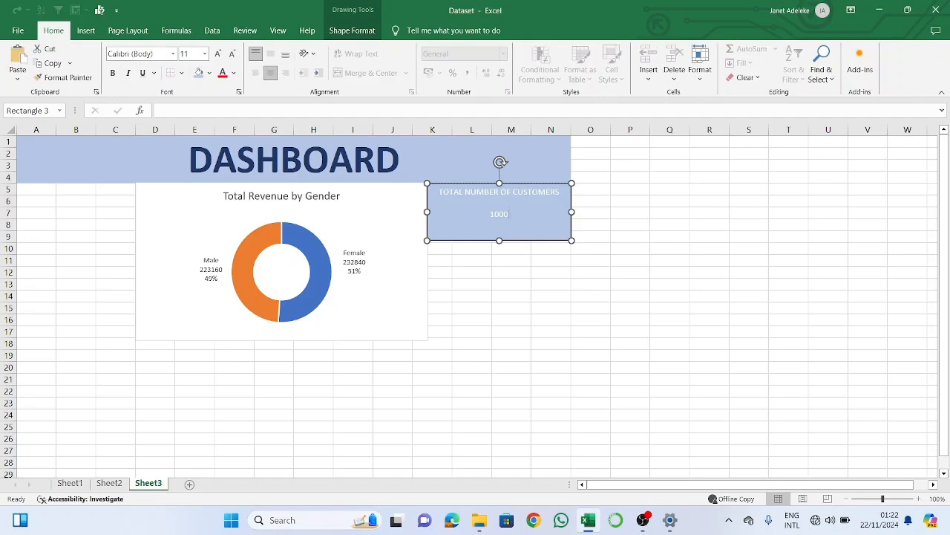
{"action": "left_click_drag", "start_coordinate": [509, 213], "coordinate": [446, 194]}
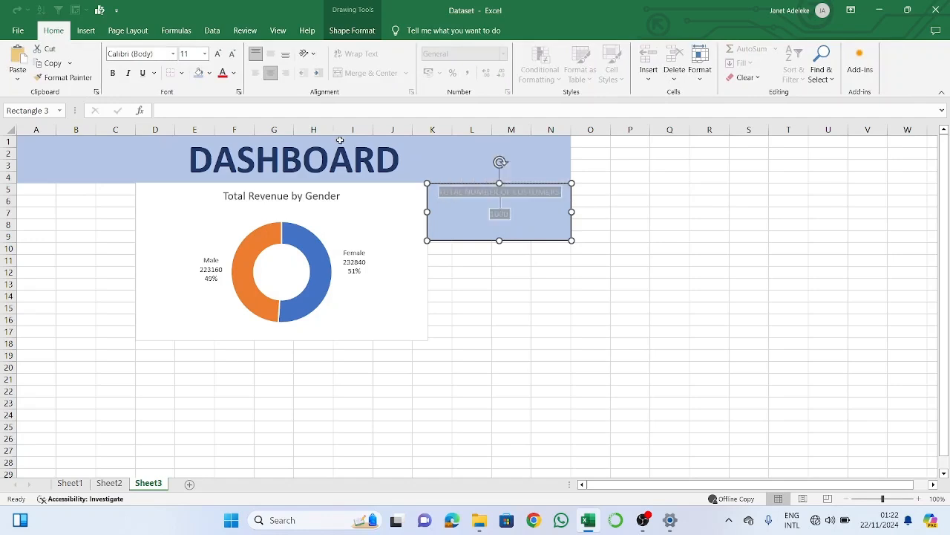
{"action": "left_click", "coordinate": [204, 53]}
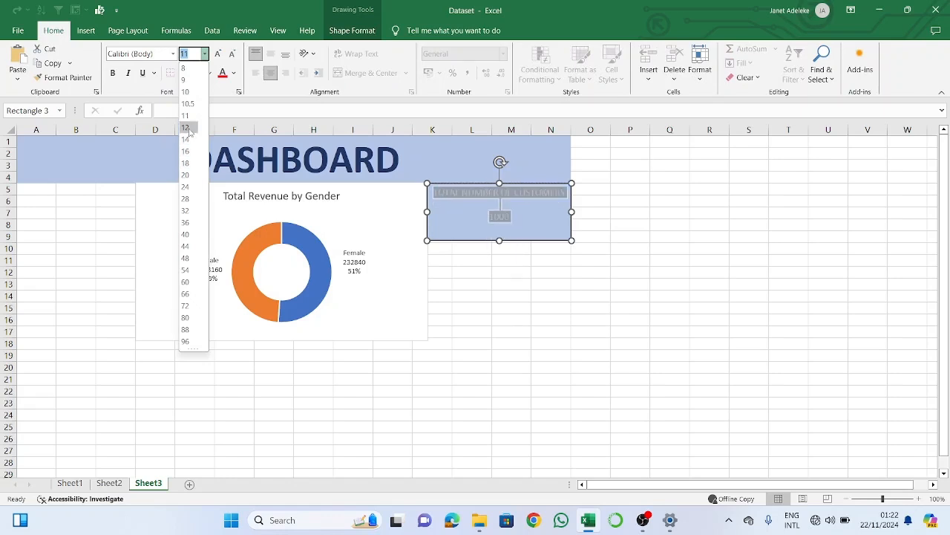
{"action": "left_click", "coordinate": [188, 139]}
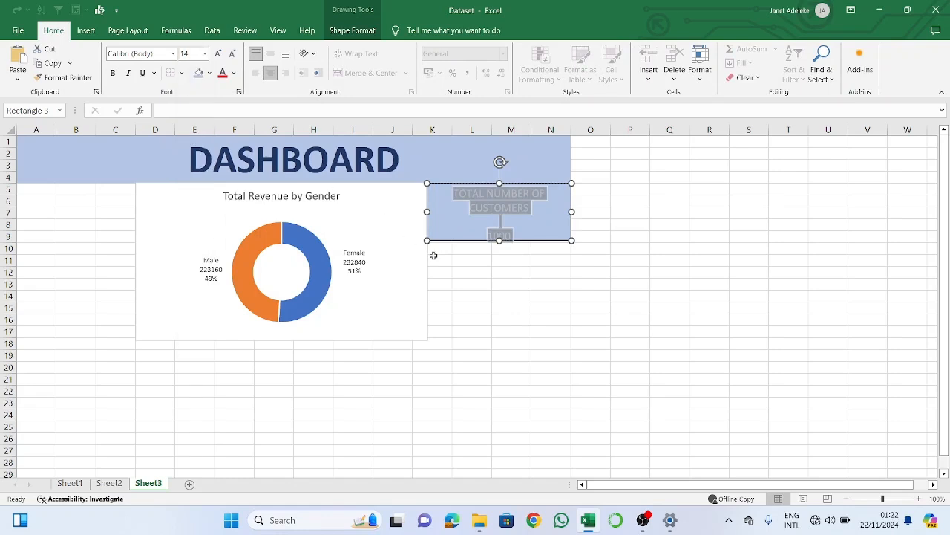
{"action": "left_click", "coordinate": [547, 257]}
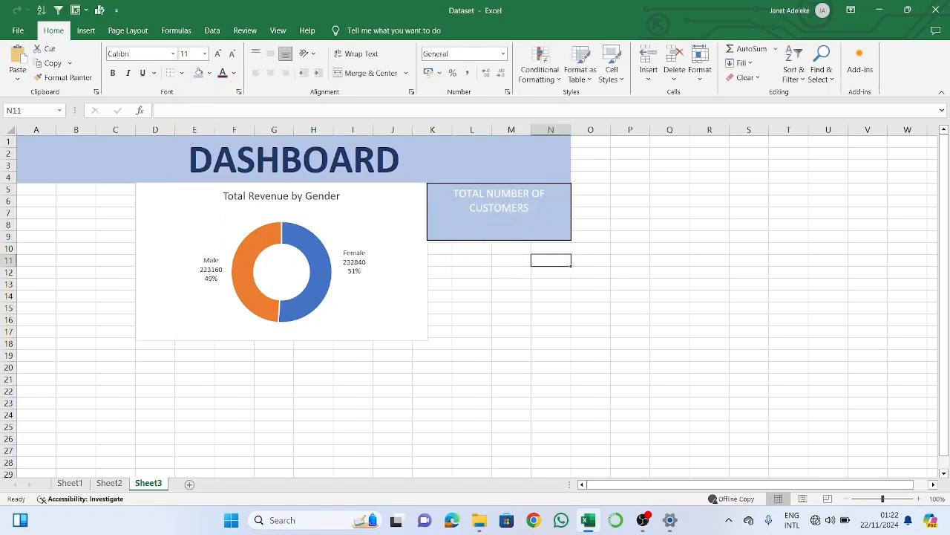
Set all the text in the customers rectangle to font size 12 and align it vertically in the middle
{"action": "left_click", "coordinate": [453, 194]}
{"action": "left_click_drag", "start_coordinate": [456, 193], "coordinate": [534, 250]}
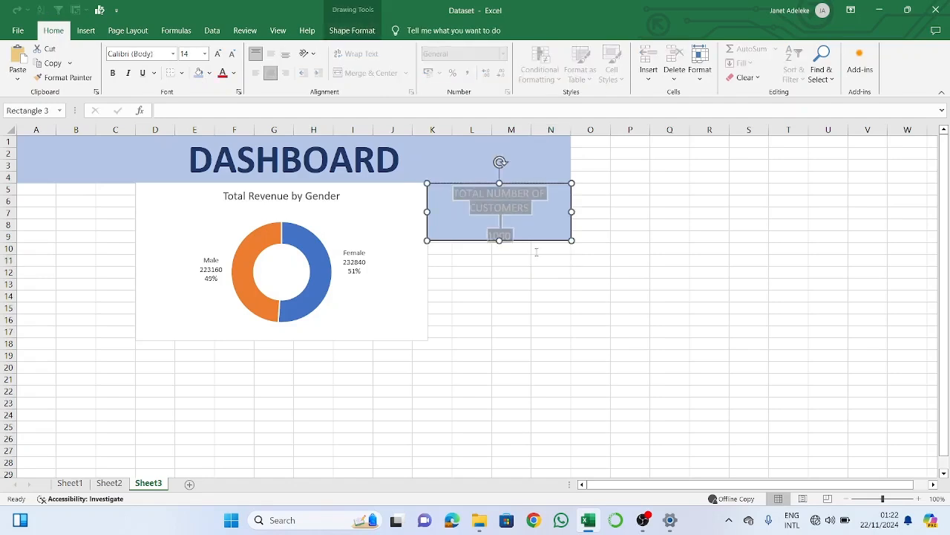
{"action": "left_click", "coordinate": [206, 54]}
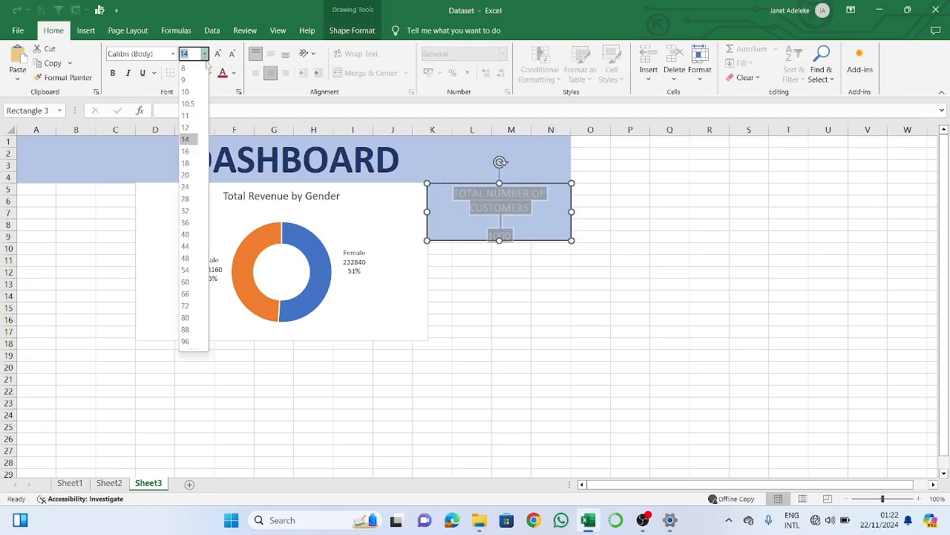
{"action": "left_click", "coordinate": [185, 128]}
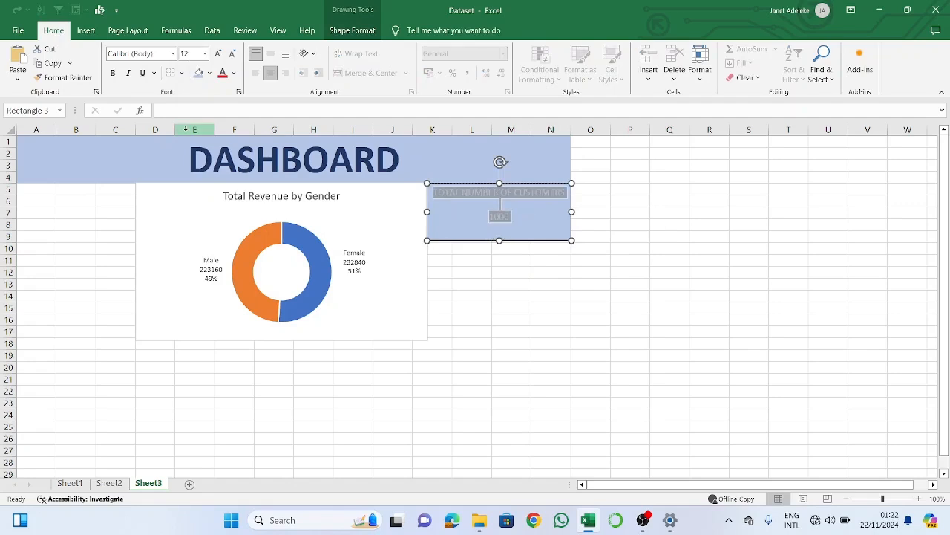
{"action": "left_click", "coordinate": [270, 54]}
{"action": "left_click", "coordinate": [527, 234]}
{"action": "left_click_drag", "start_coordinate": [511, 225], "coordinate": [433, 198]}
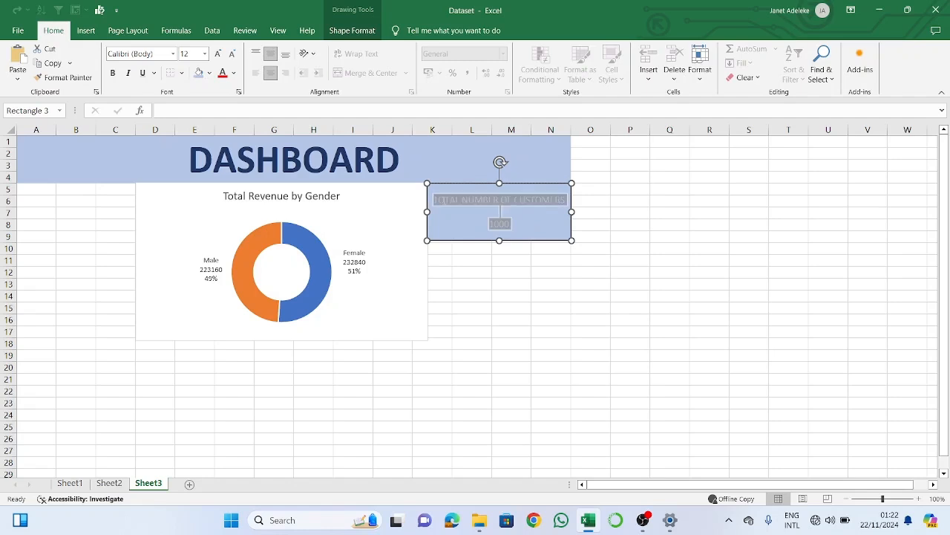
{"action": "left_click", "coordinate": [209, 72]}
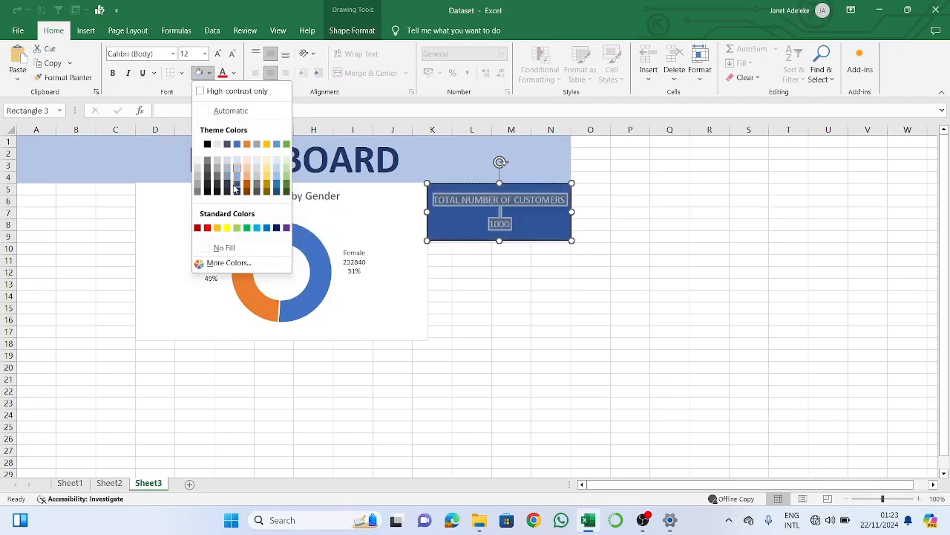
{"action": "left_click", "coordinate": [400, 221]}
Change the label and number in the customers rectangle to the dark blue font color
{"action": "left_click", "coordinate": [500, 215]}
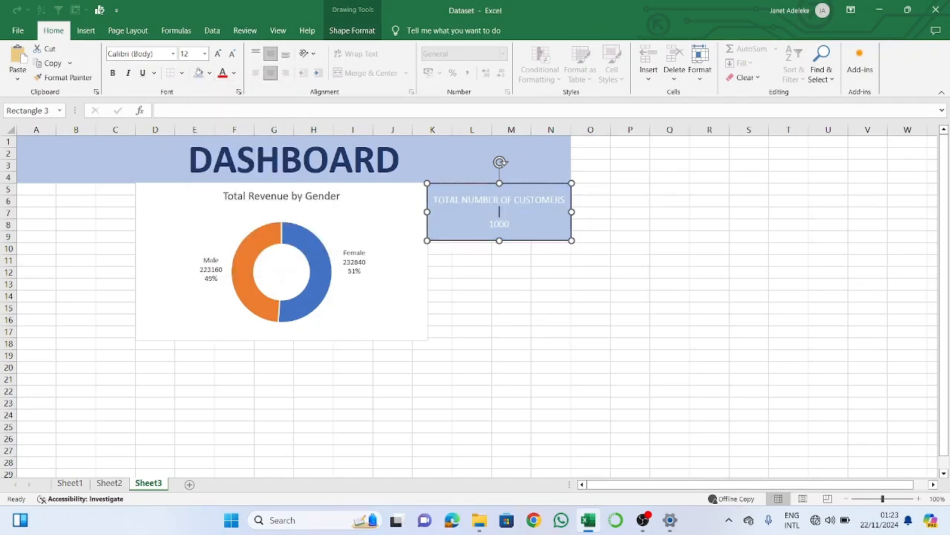
{"action": "double_click", "coordinate": [497, 222]}
{"action": "left_click_drag", "start_coordinate": [501, 212], "coordinate": [448, 200]}
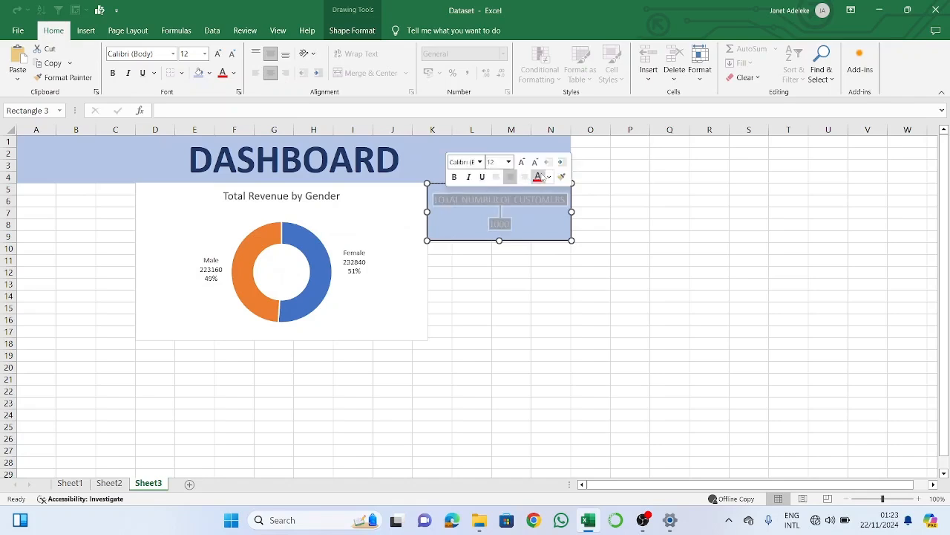
{"action": "left_click", "coordinate": [234, 75]}
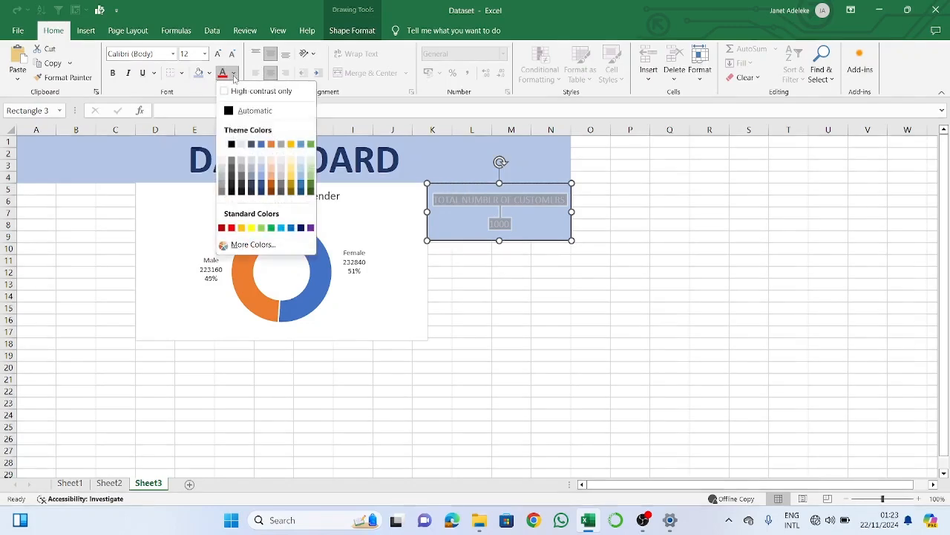
{"action": "left_click", "coordinate": [261, 193]}
{"action": "left_click", "coordinate": [439, 297]}
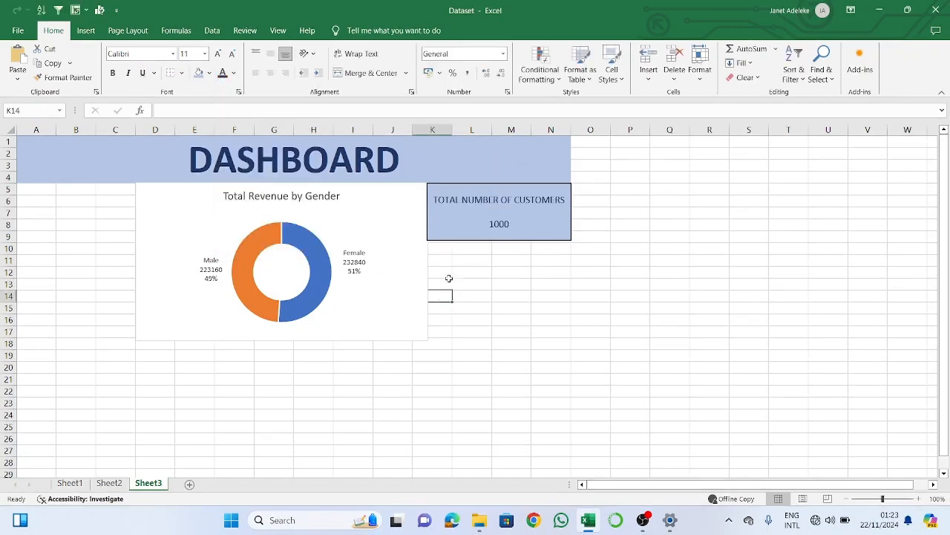
Duplicate the customers rectangle twice and stack both copies directly beneath the original with their side edges aligned
{"action": "left_click", "coordinate": [469, 230]}
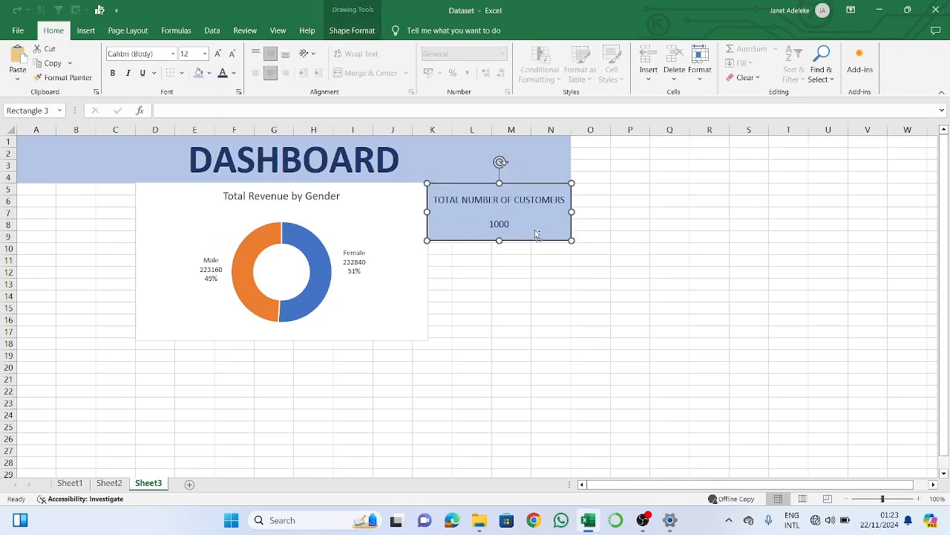
{"action": "key", "text": "ctrl+d"}
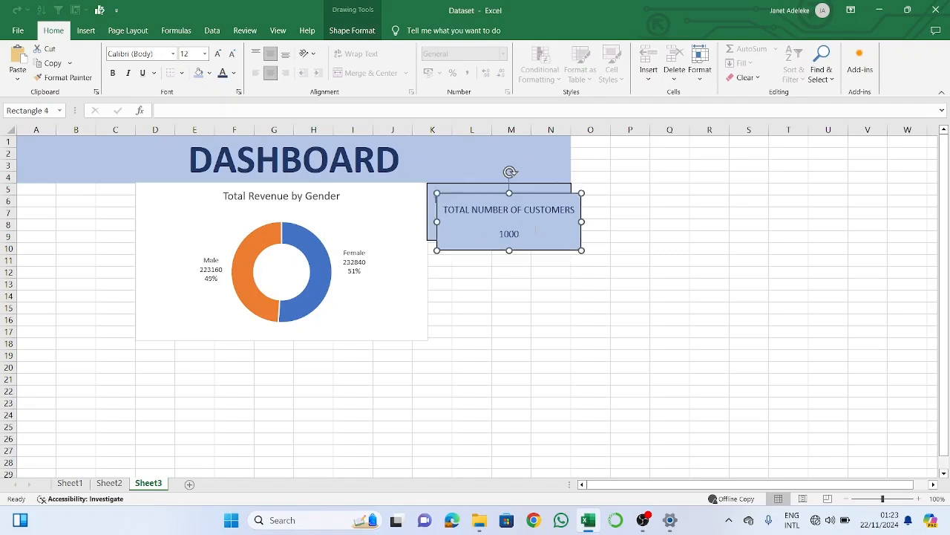
{"action": "key", "text": "ctrl+d"}
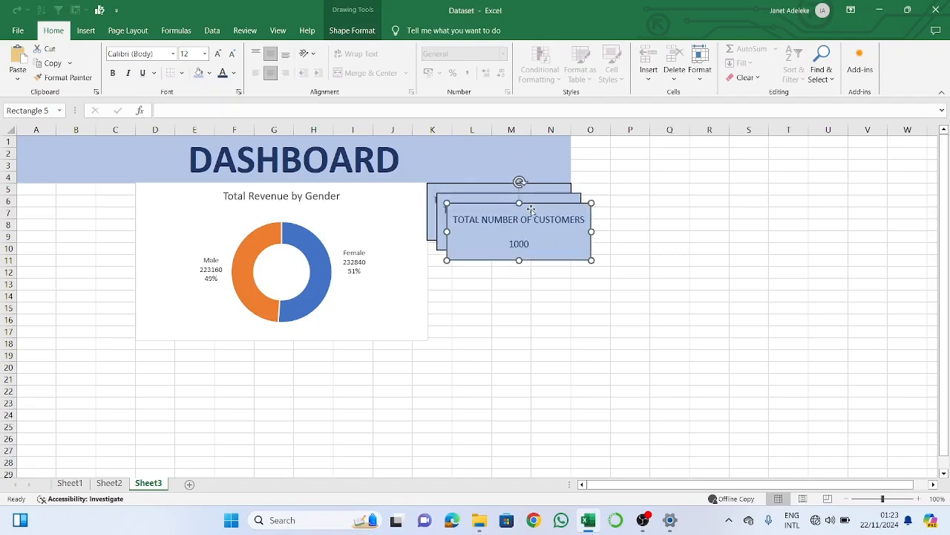
{"action": "left_click_drag", "start_coordinate": [532, 210], "coordinate": [529, 336]}
{"action": "left_click_drag", "start_coordinate": [572, 243], "coordinate": [562, 286]}
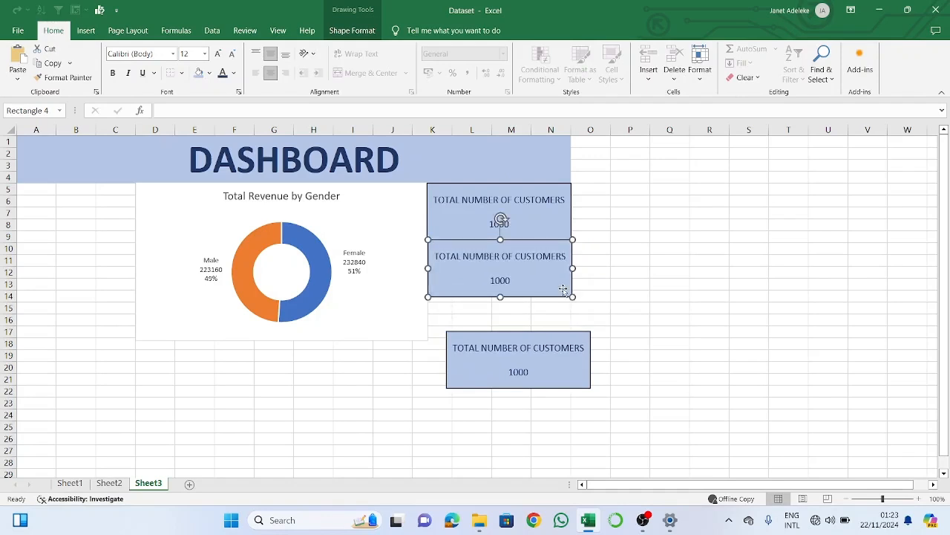
{"action": "left_click", "coordinate": [632, 298]}
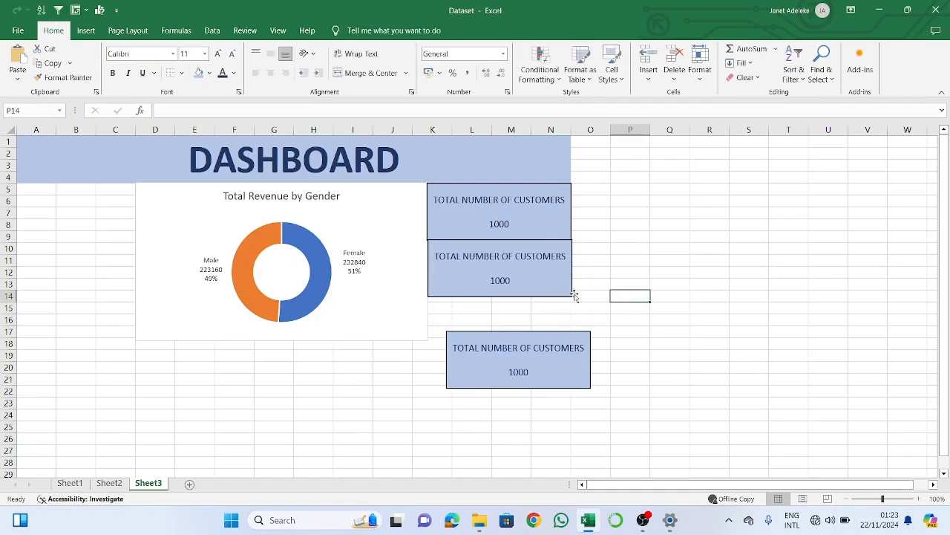
{"action": "left_click_drag", "start_coordinate": [555, 250], "coordinate": [555, 250]}
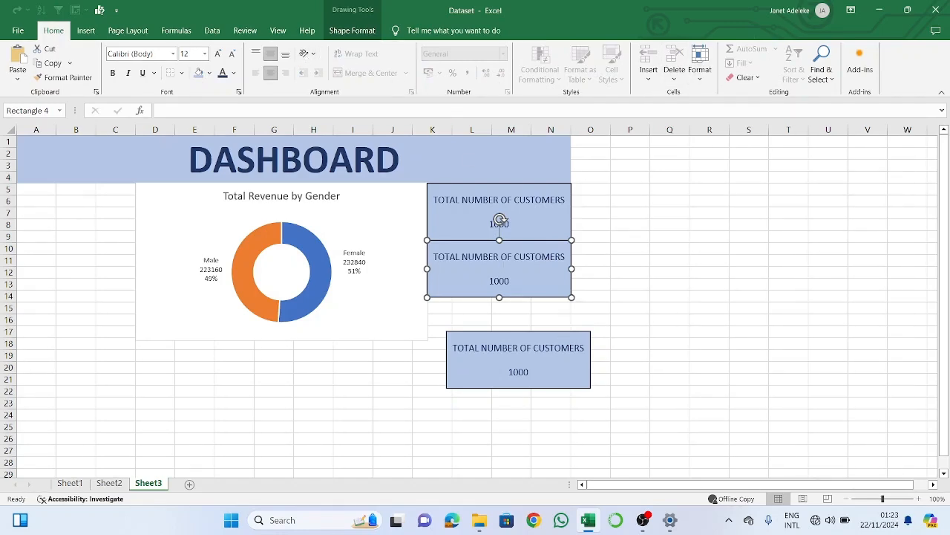
{"action": "left_click_drag", "start_coordinate": [509, 338], "coordinate": [489, 302]}
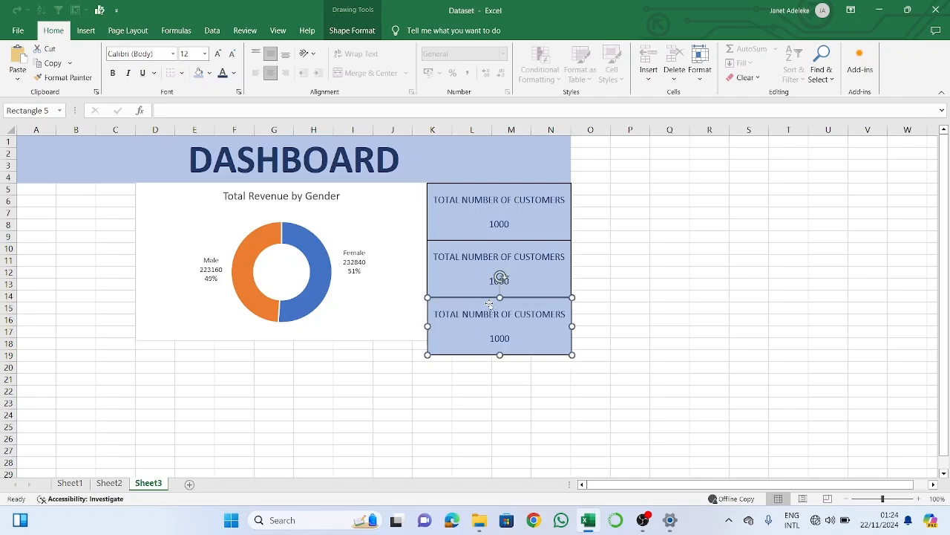
{"action": "left_click", "coordinate": [535, 392]}
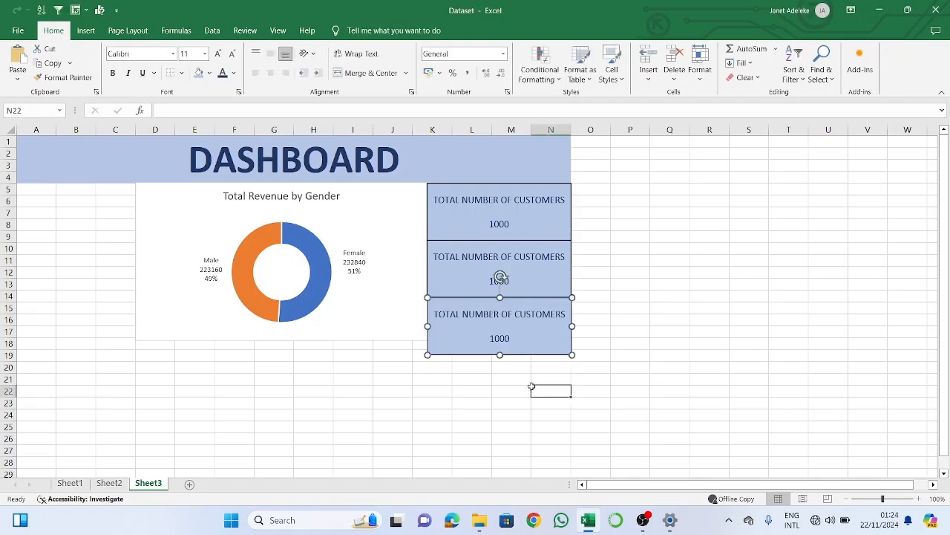
Shorten the lowest rectangle so its lower edge lines up with the bottom of the gender chart
{"action": "left_click", "coordinate": [498, 354]}
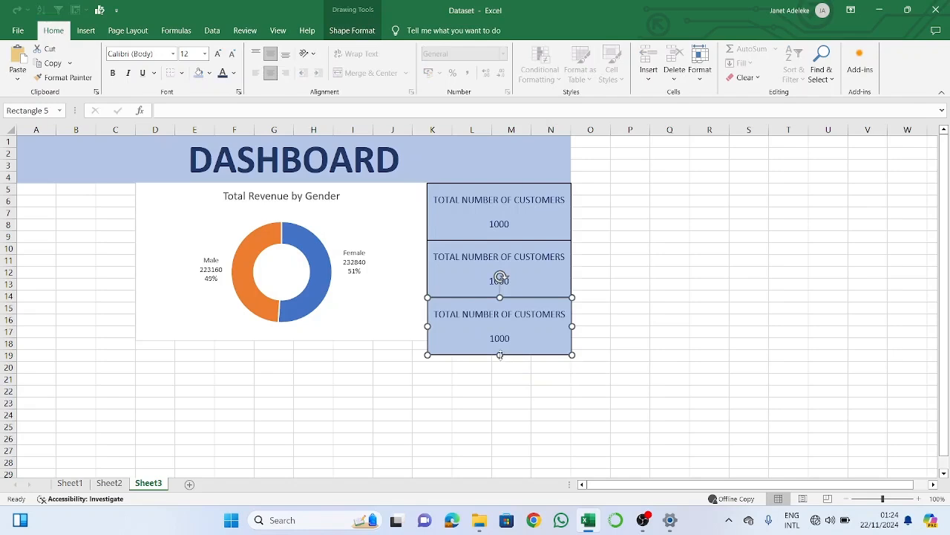
{"action": "left_click_drag", "start_coordinate": [500, 355], "coordinate": [501, 340]}
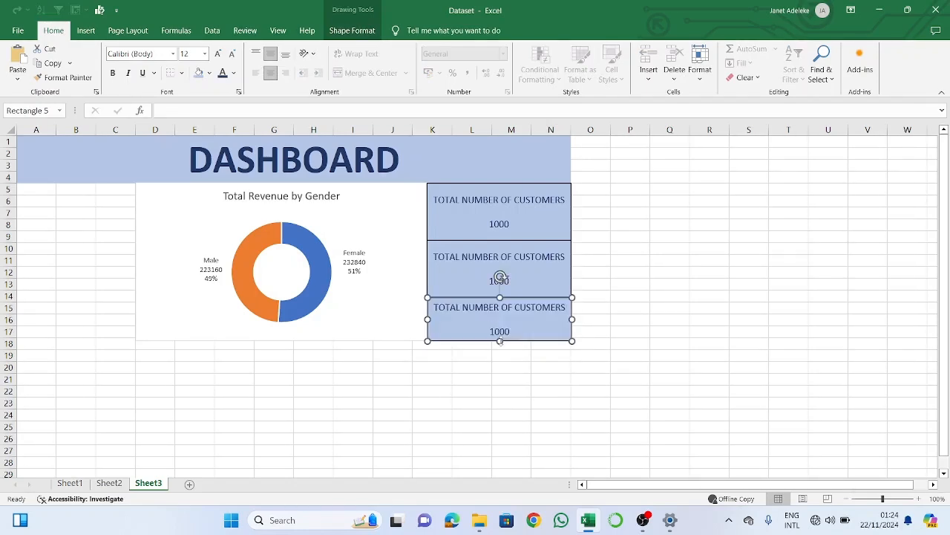
{"action": "left_click", "coordinate": [614, 339]}
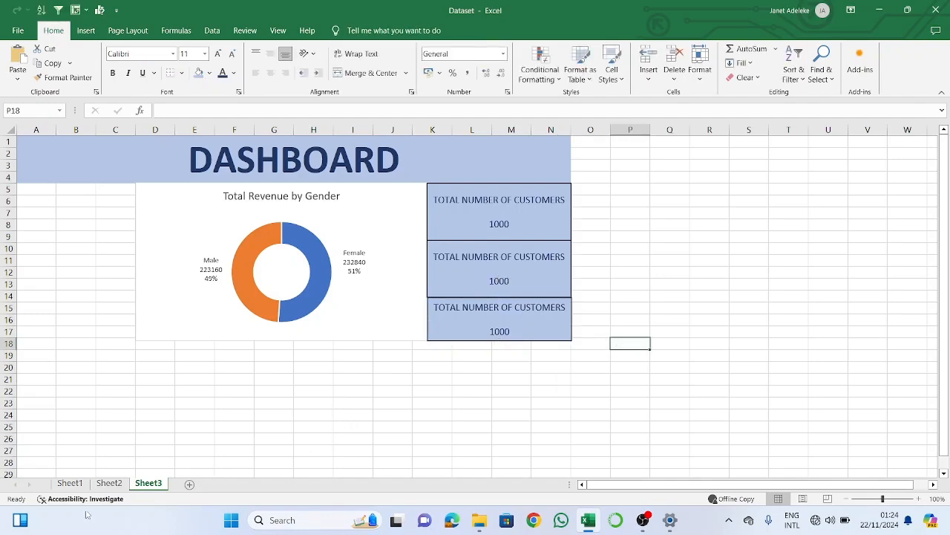
Check the table totals on Sheet1 and relabel the middle rectangle on Sheet3 as TOTAL QUANTITY SOLD
{"action": "left_click", "coordinate": [72, 484]}
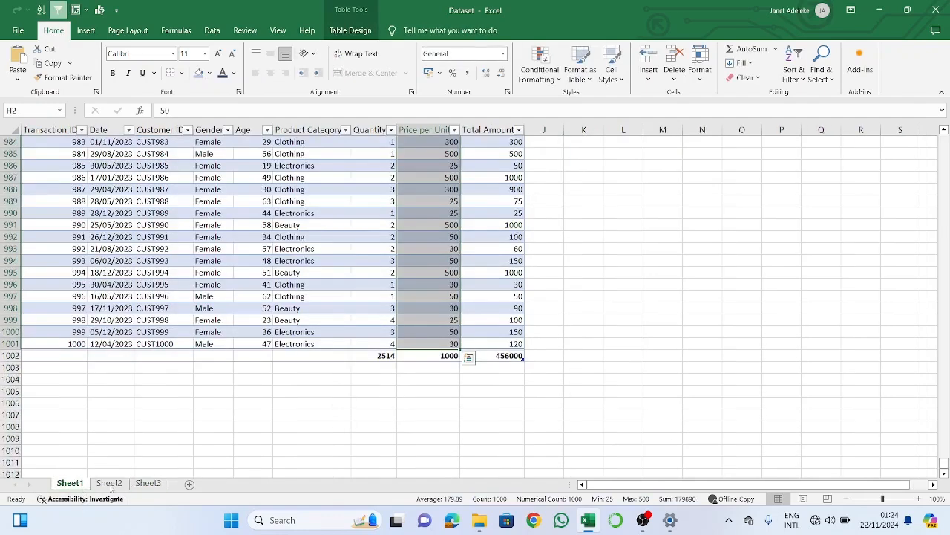
{"action": "left_click", "coordinate": [148, 483]}
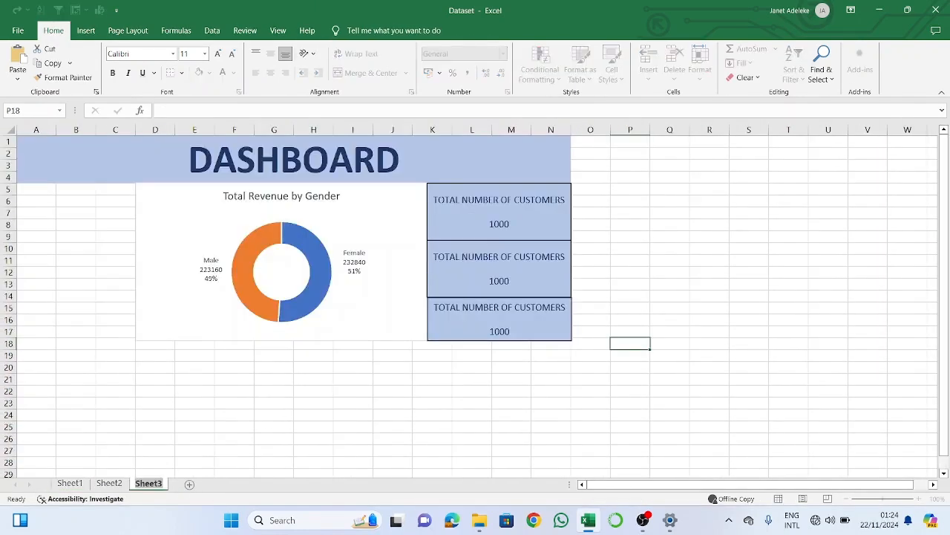
{"action": "left_click_drag", "start_coordinate": [565, 256], "coordinate": [427, 257]}
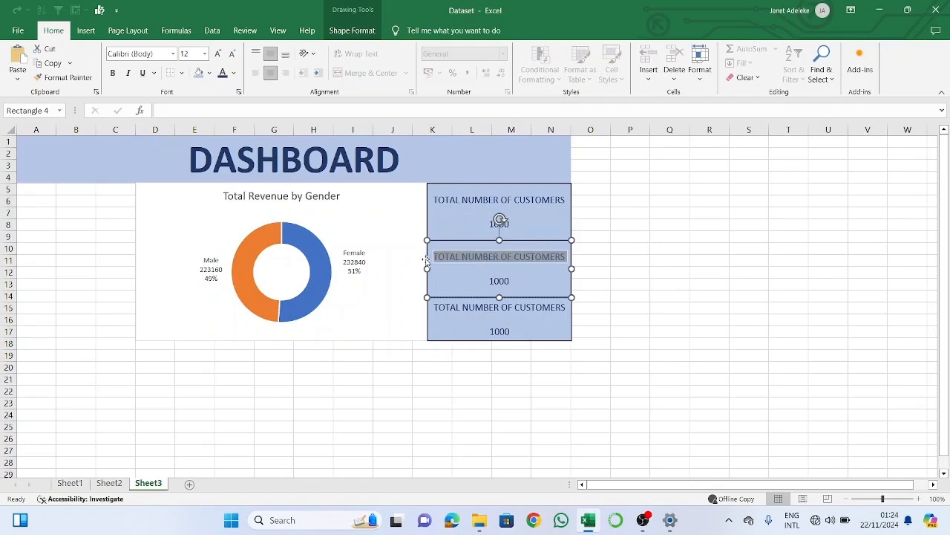
{"action": "type", "text": "T"}
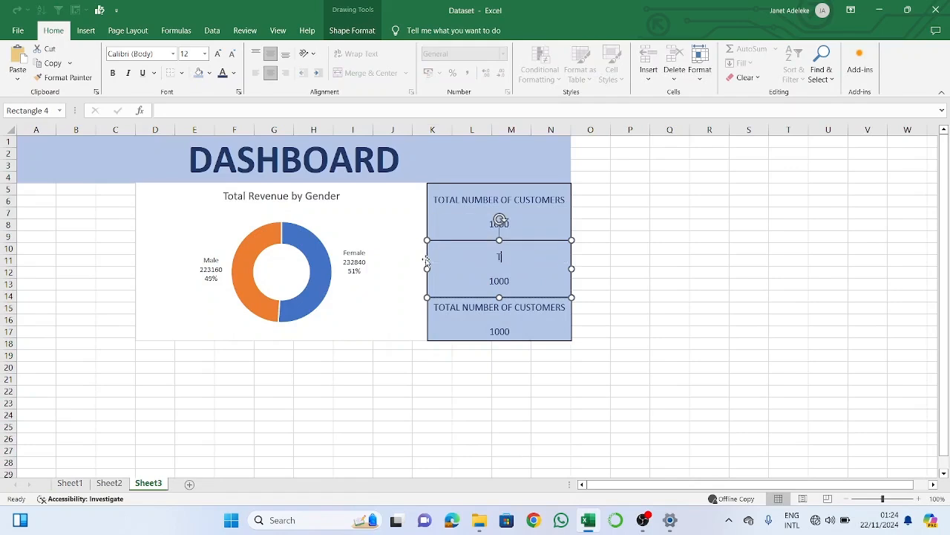
{"action": "type", "text": "OTAL QUANTITY SOLD"}
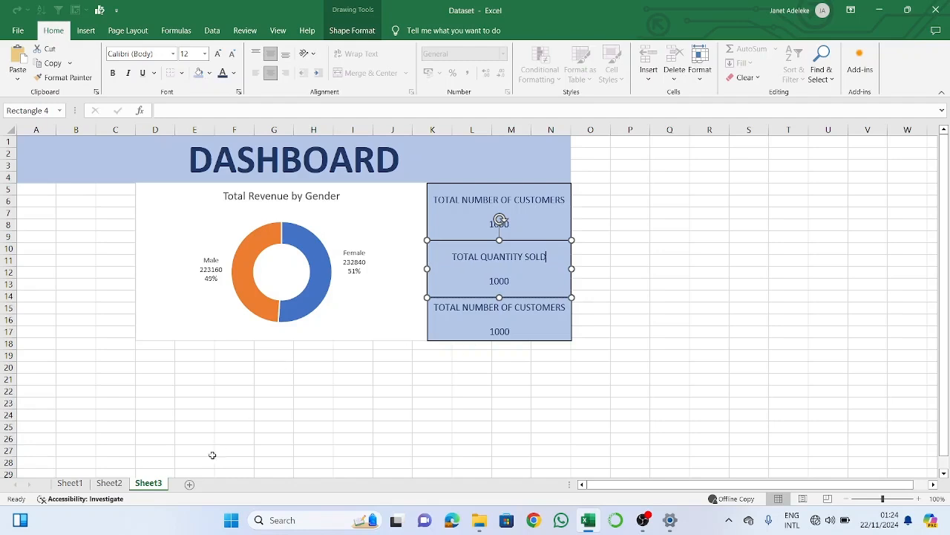
Look up the quantity total on Sheet1 and replace the number in the TOTAL QUANTITY SOLD rectangle with 2514
{"action": "left_click", "coordinate": [86, 487]}
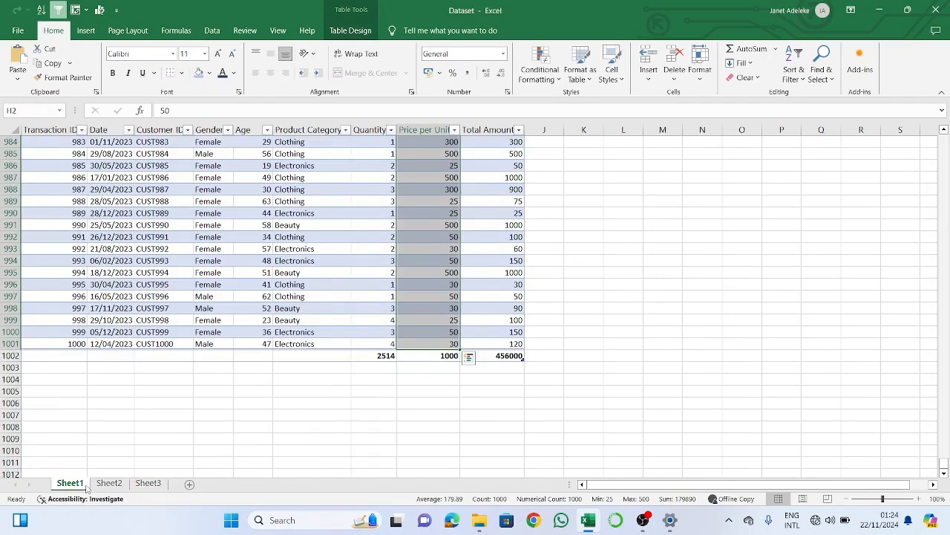
{"action": "left_click", "coordinate": [149, 484]}
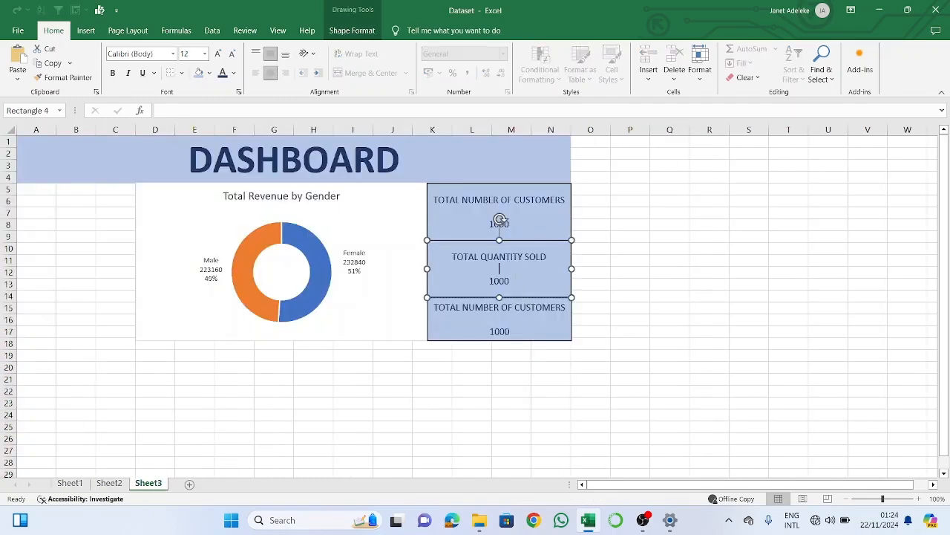
{"action": "key", "text": "BackSpace"}
{"action": "key", "text": "BackSpace"}
{"action": "key", "text": "BackSpace"}
{"action": "key", "text": "BackSpace"}
{"action": "type", "text": "2514"}
Relabel the uppermost rectangle as TOTAL REVENUE
{"action": "left_click", "coordinate": [550, 195]}
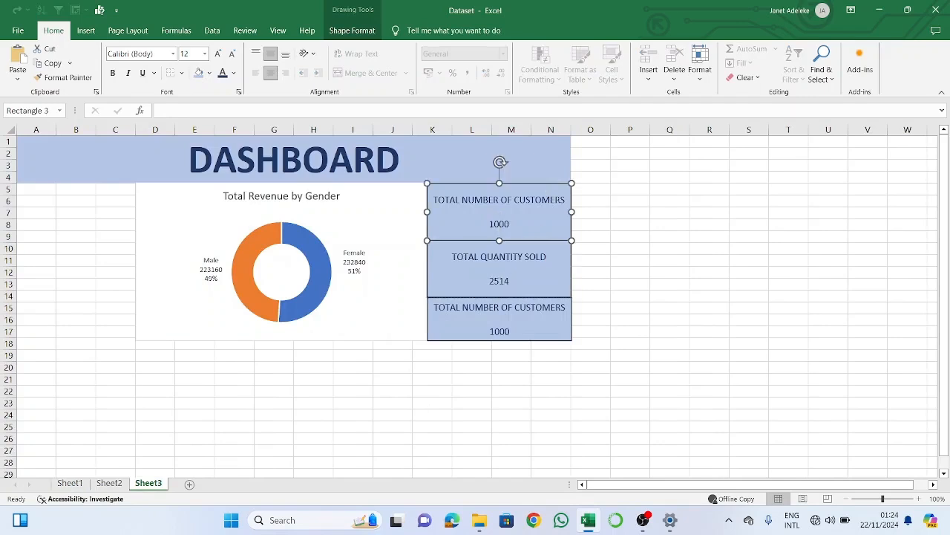
{"action": "left_click_drag", "start_coordinate": [566, 199], "coordinate": [480, 199]}
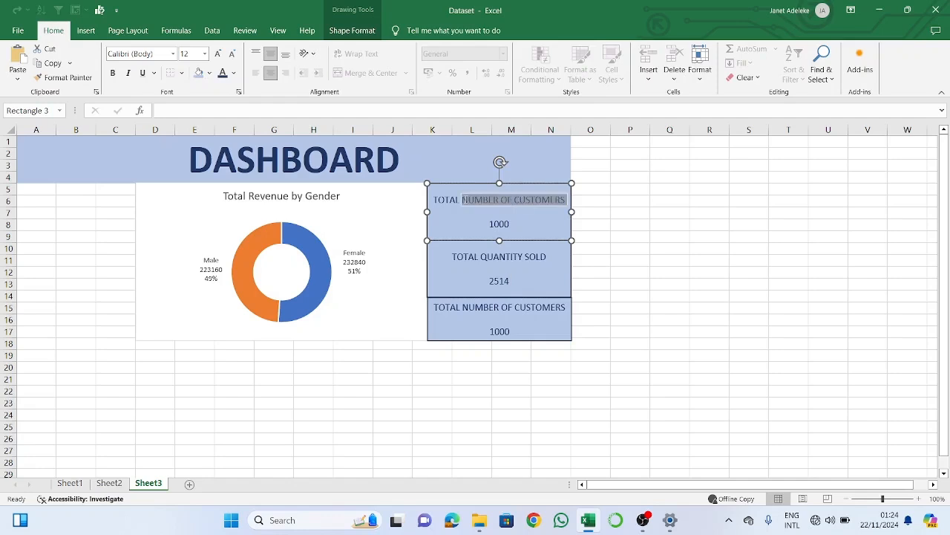
{"action": "type", "text": "R"}
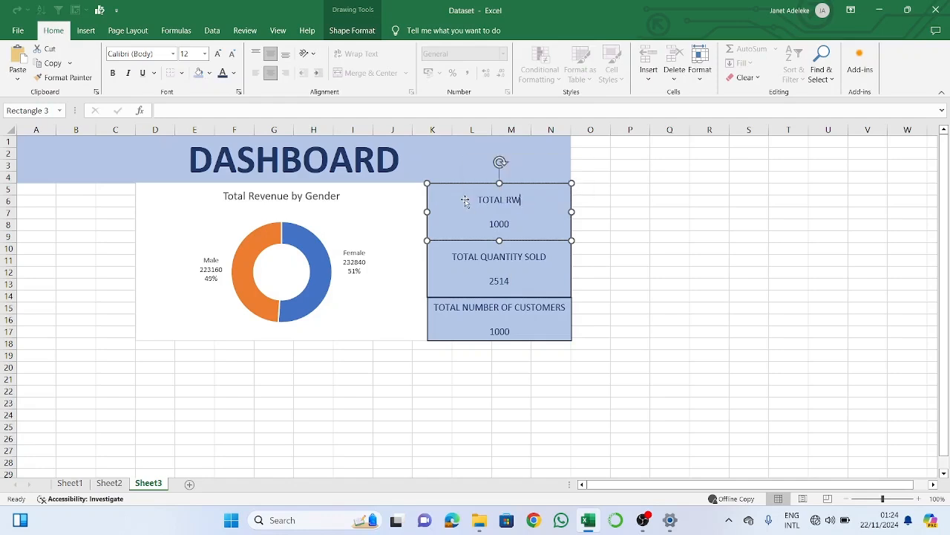
{"action": "key", "text": "BackSpace"}
{"action": "type", "text": "REVENUE"}
Copy the Total Amount total from Sheet1 and replace the number in the TOTAL REVENUE rectangle with 456000
{"action": "left_click", "coordinate": [70, 482]}
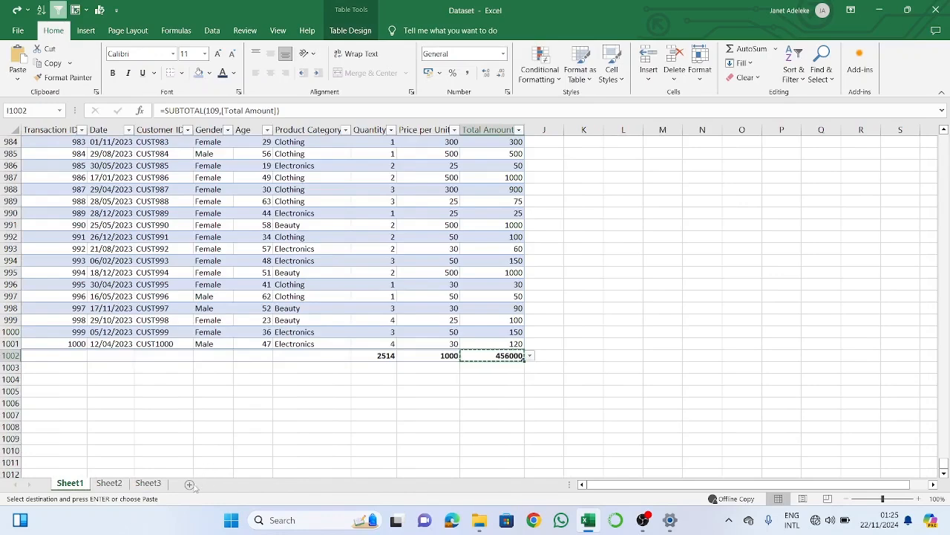
{"action": "left_click", "coordinate": [147, 484]}
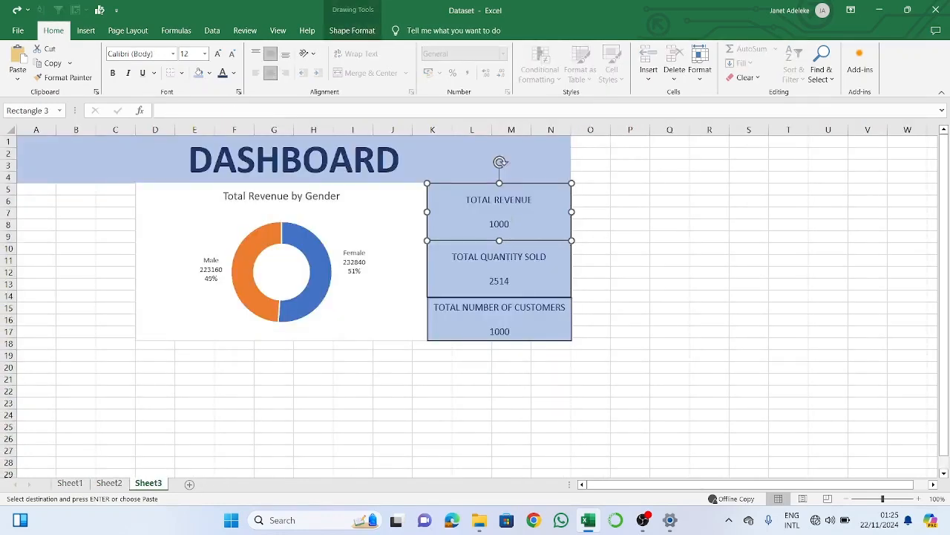
{"action": "double_click", "coordinate": [509, 224]}
{"action": "type", "text": "456000"}
{"action": "key", "text": "ctrl"}
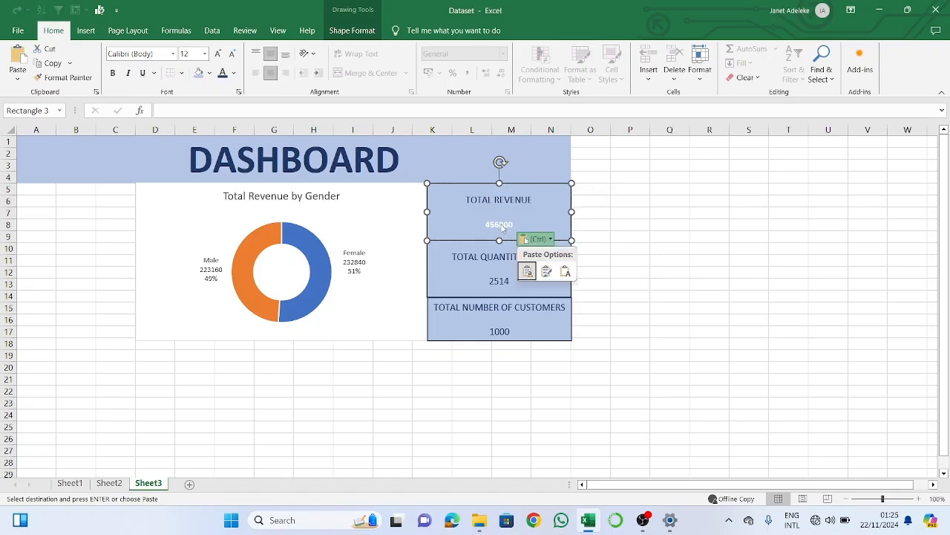
{"action": "key", "text": "Escape"}
Recolour the 456000 figure in the TOTAL REVENUE rectangle with the dark blue font colour
{"action": "double_click", "coordinate": [515, 223]}
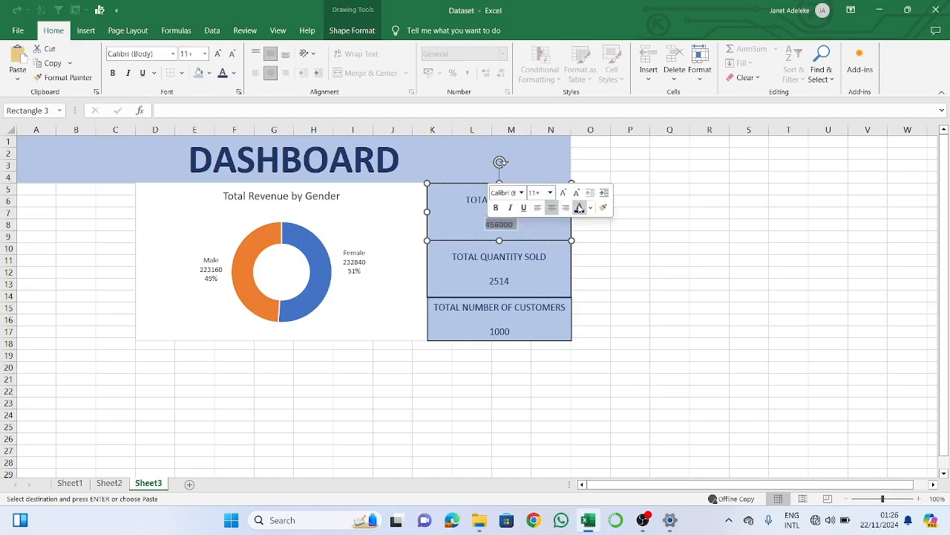
{"action": "left_click", "coordinate": [497, 211]}
{"action": "left_click", "coordinate": [497, 212]}
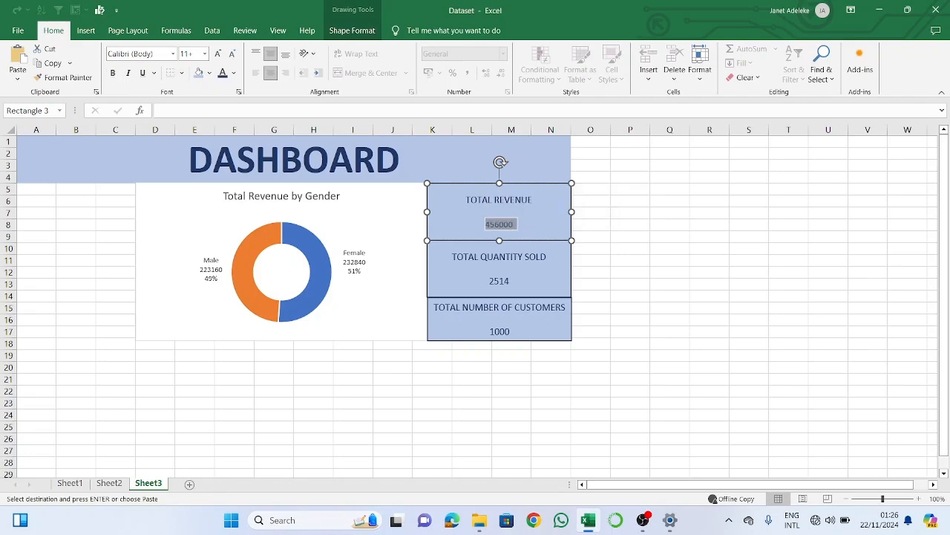
{"action": "left_click", "coordinate": [607, 236]}
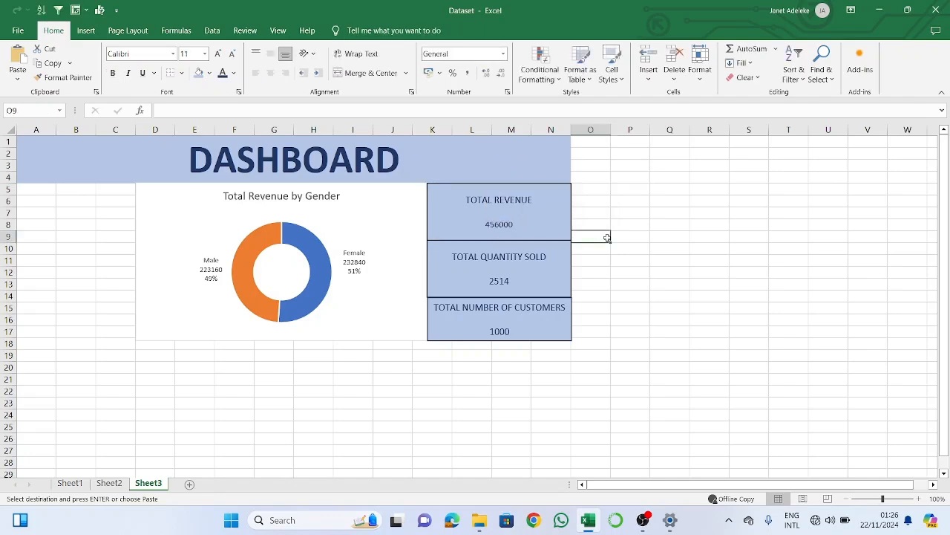
Fill the background of the Total Revenue by Gender chart with the light blue used on the cards
{"action": "left_click", "coordinate": [372, 220]}
{"action": "right_click", "coordinate": [376, 226]}
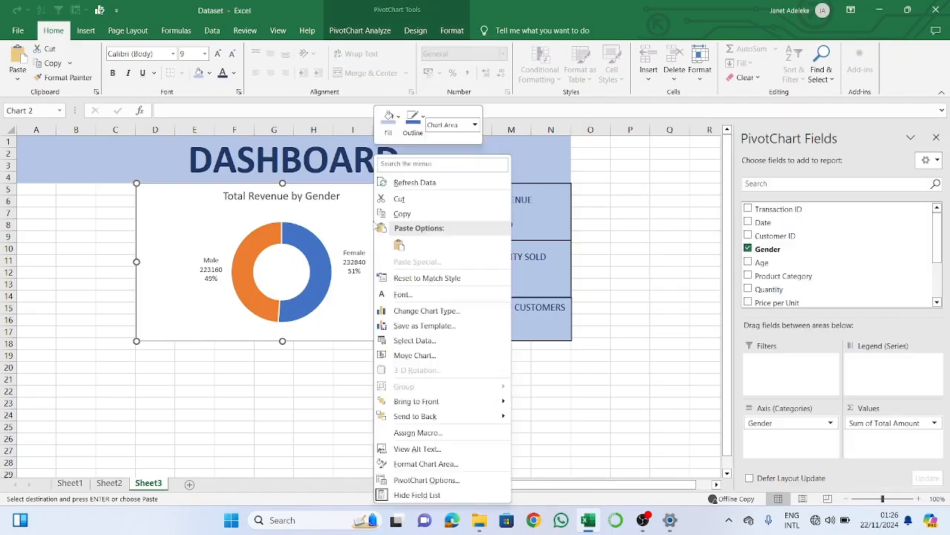
{"action": "left_click", "coordinate": [363, 215]}
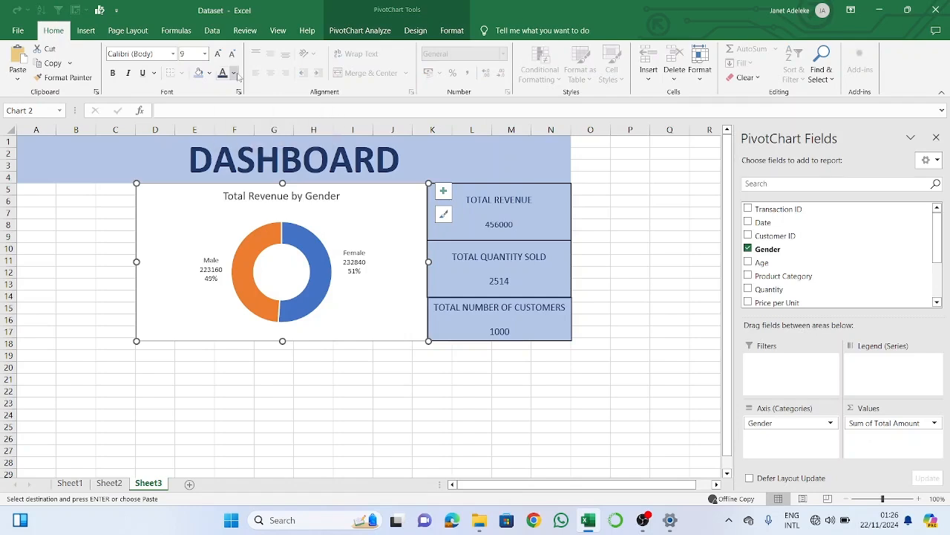
{"action": "left_click", "coordinate": [199, 73]}
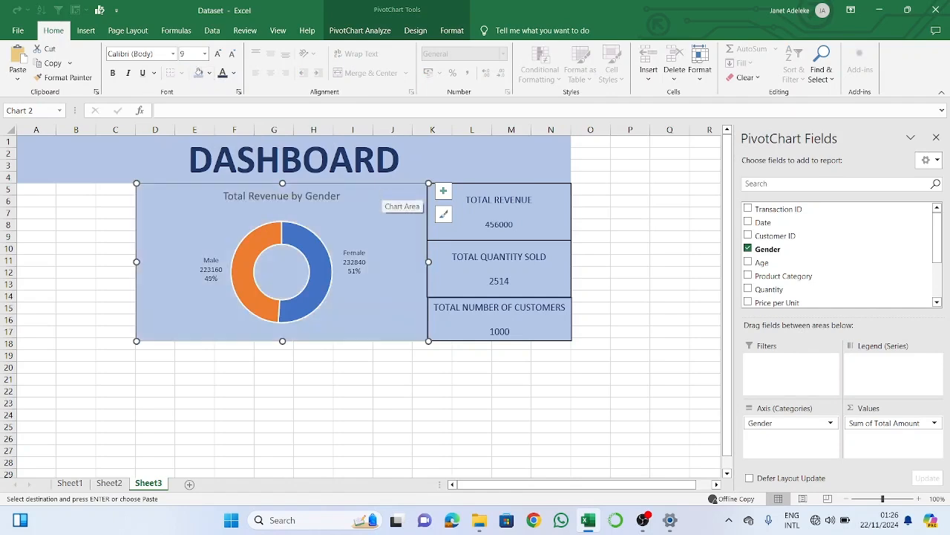
{"action": "left_click", "coordinate": [445, 390]}
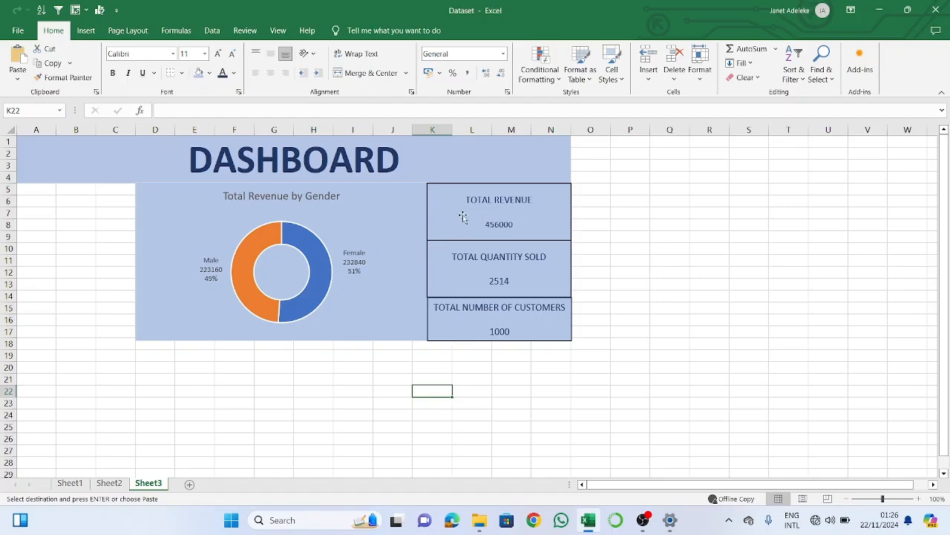
Copy the Quantities Bought by Product Category chart from Sheet2 and paste it onto Sheet3 below the doughnut chart
{"action": "scroll", "coordinate": [286, 307], "scroll_direction": "down", "scroll_amount": 1}
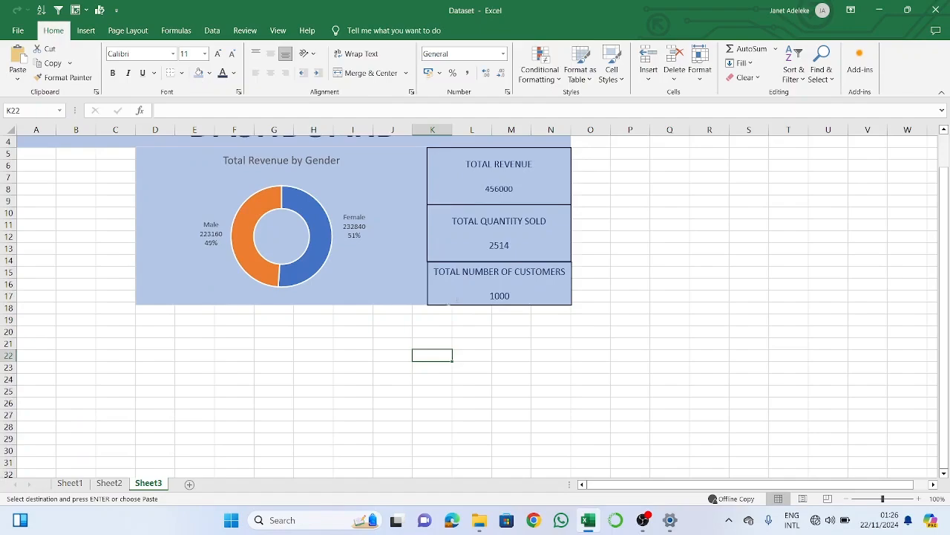
{"action": "left_click", "coordinate": [109, 483]}
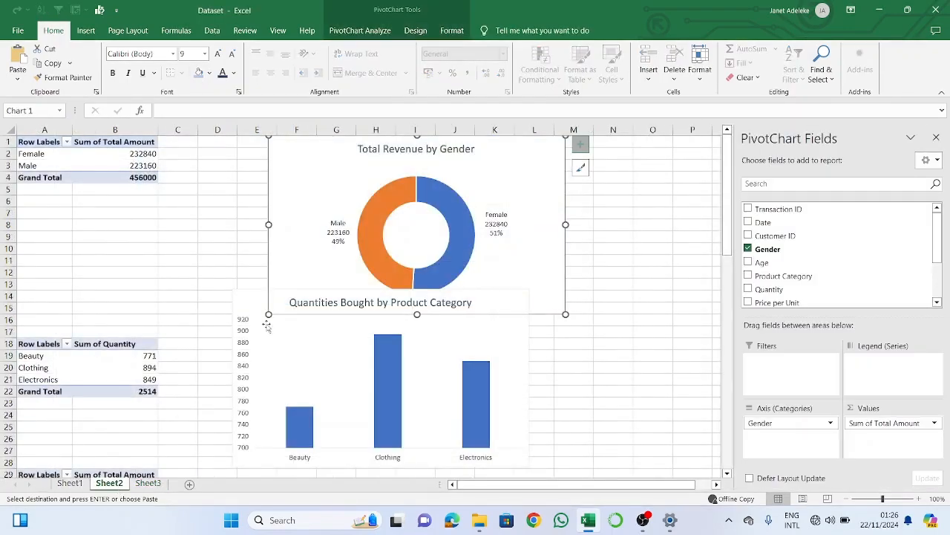
{"action": "scroll", "coordinate": [463, 251], "scroll_direction": "down", "scroll_amount": 2}
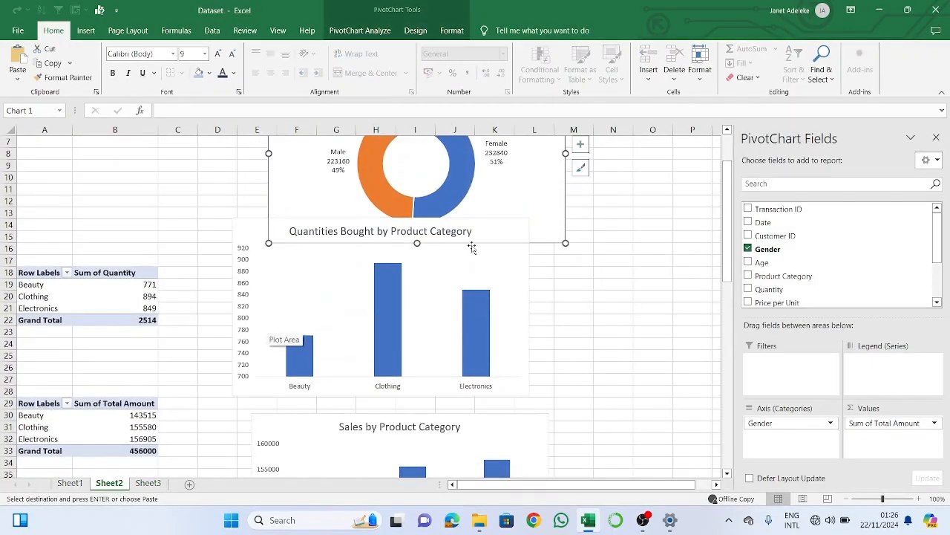
{"action": "left_click", "coordinate": [502, 255]}
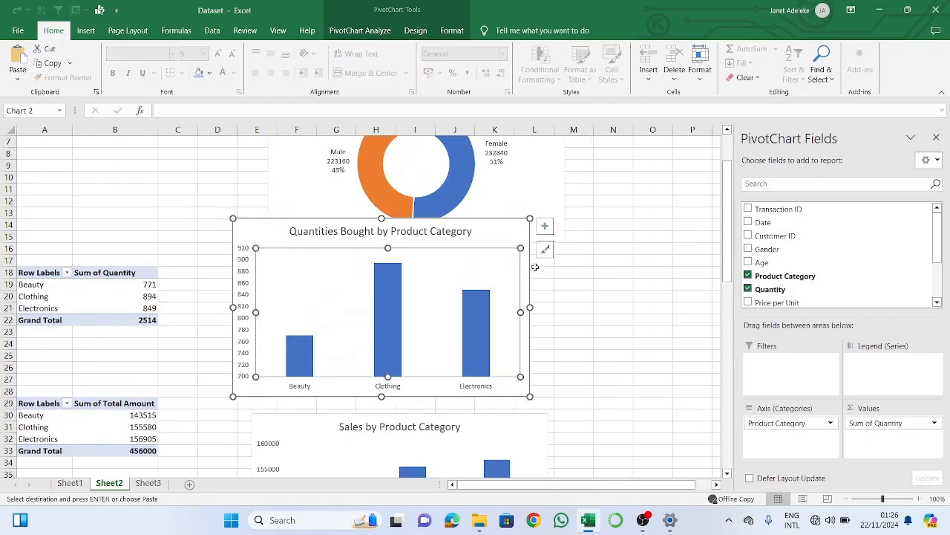
{"action": "left_click", "coordinate": [516, 238]}
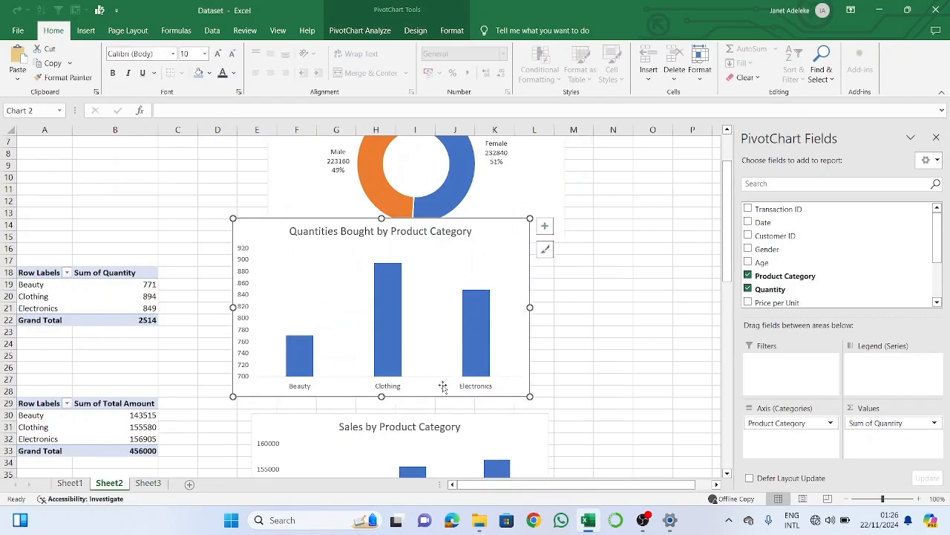
{"action": "left_click", "coordinate": [151, 485]}
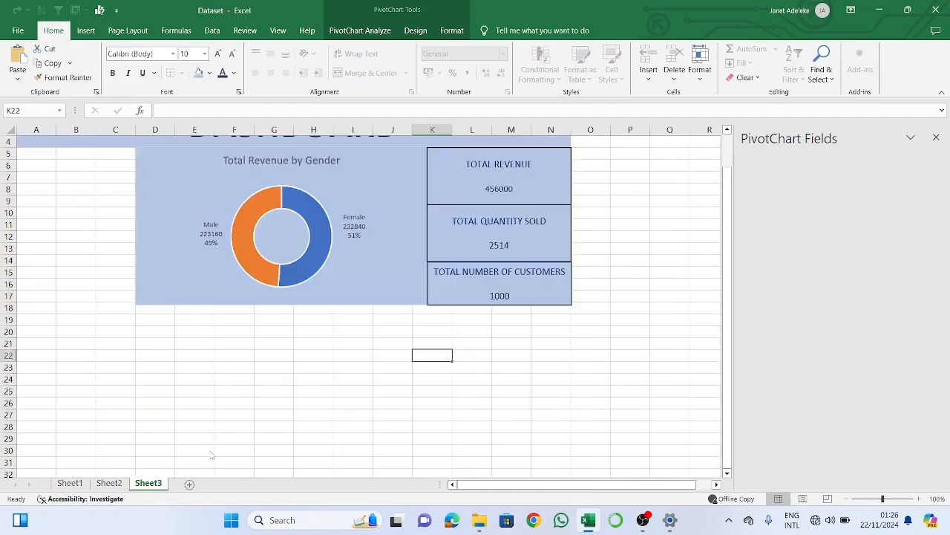
{"action": "left_click", "coordinate": [159, 334]}
{"action": "key", "text": "ctrl+v"}
Align the Quantities Bought by Product Category chart directly beneath the doughnut chart and narrow it to about the middle of column J
{"action": "left_click_drag", "start_coordinate": [167, 327], "coordinate": [169, 311]}
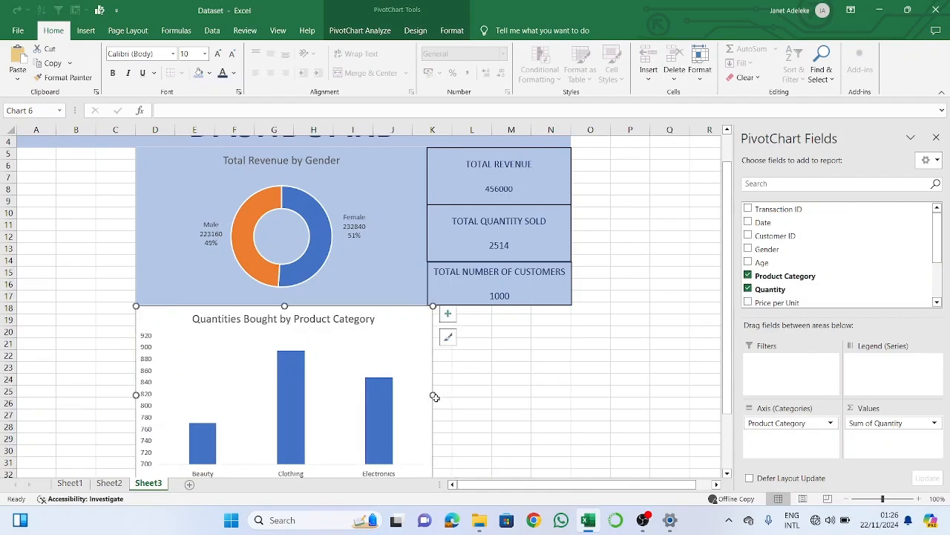
{"action": "left_click_drag", "start_coordinate": [433, 395], "coordinate": [397, 395]}
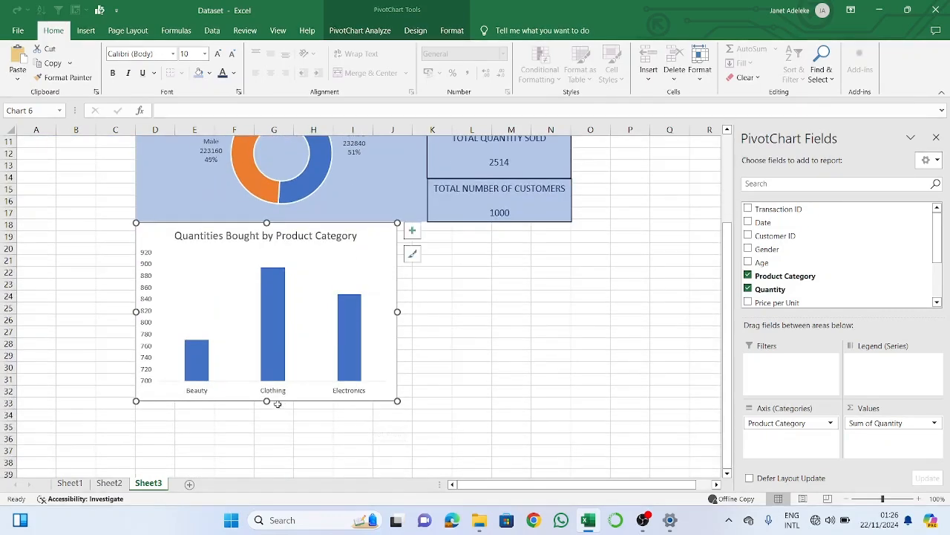
{"action": "left_click_drag", "start_coordinate": [397, 311], "coordinate": [393, 311]}
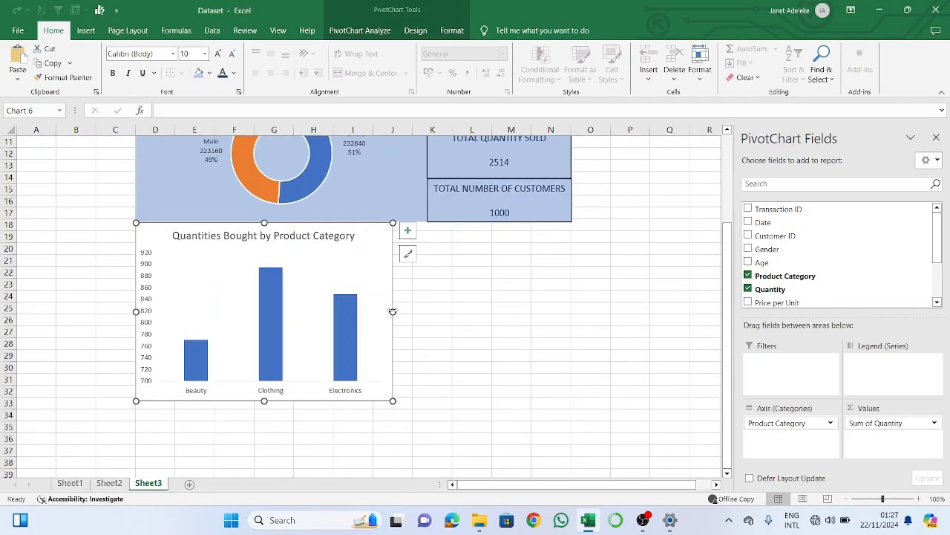
Copy the Sales by Product Category chart from Sheet2 and paste it onto Sheet3
{"action": "left_click", "coordinate": [109, 484]}
{"action": "scroll", "coordinate": [416, 356], "scroll_direction": "down", "scroll_amount": 2}
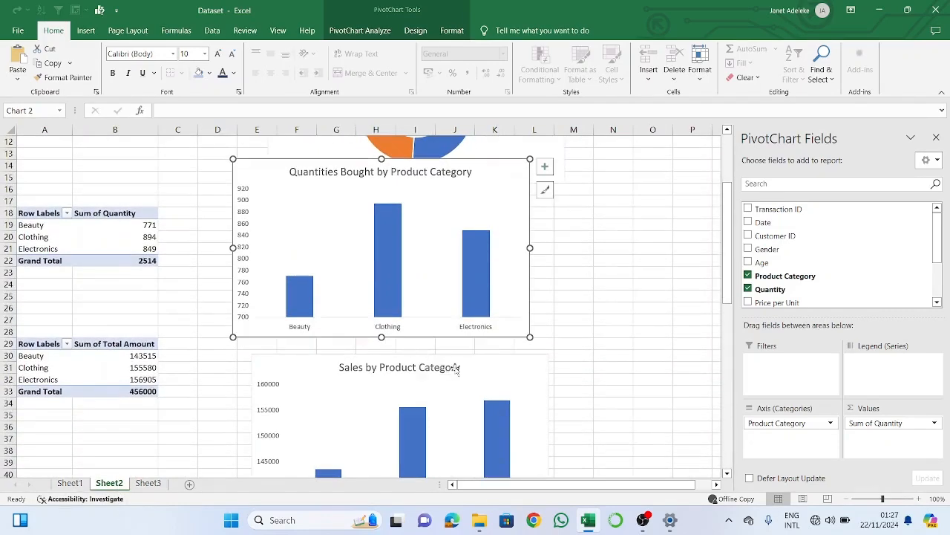
{"action": "left_click", "coordinate": [484, 366]}
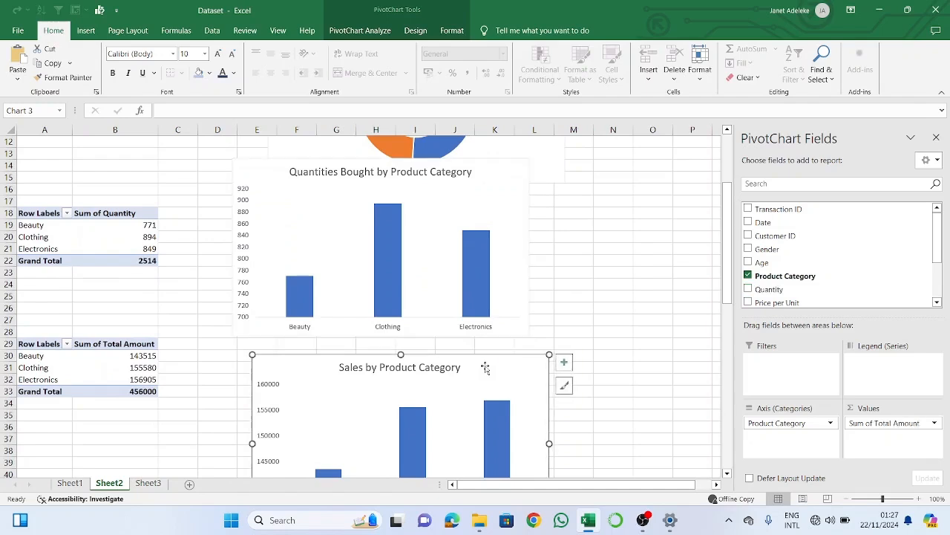
{"action": "left_click", "coordinate": [148, 483]}
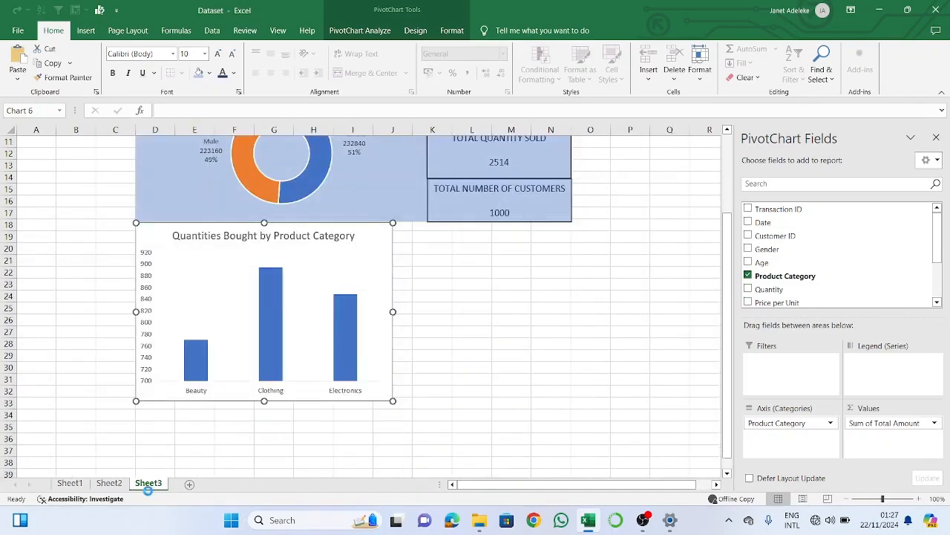
{"action": "left_click", "coordinate": [424, 257]}
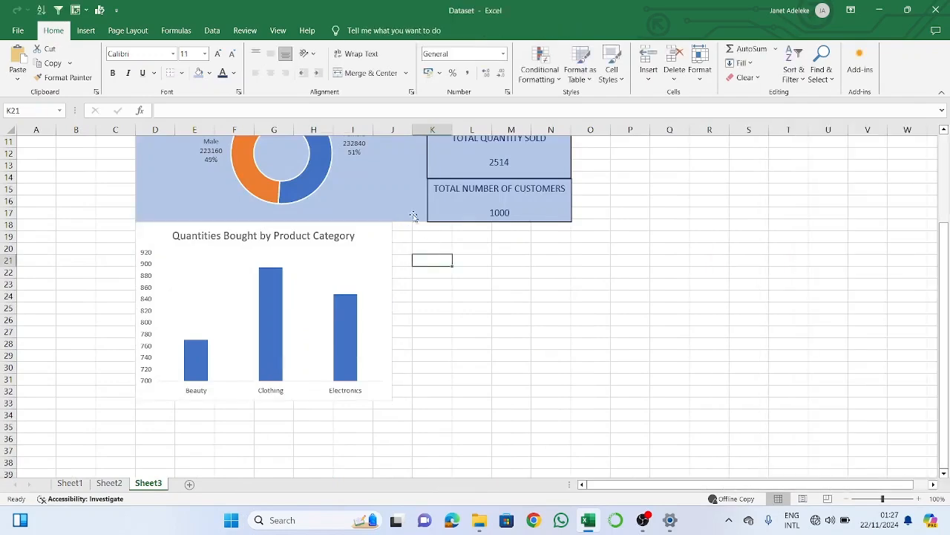
{"action": "key", "text": "ctrl+v"}
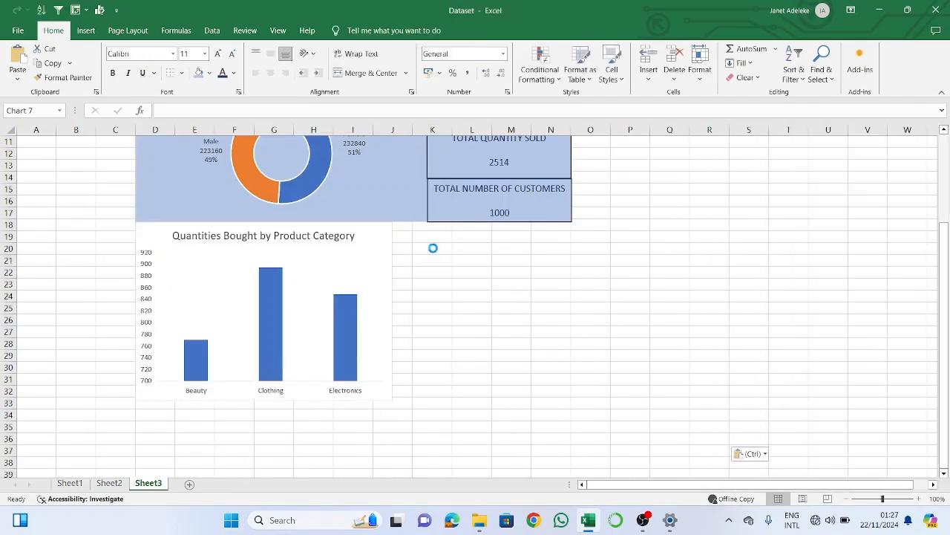
Place the Sales by Product Category chart beside the quantities chart and narrow it to end flush with the cards at column N
{"action": "left_click_drag", "start_coordinate": [435, 251], "coordinate": [419, 235]}
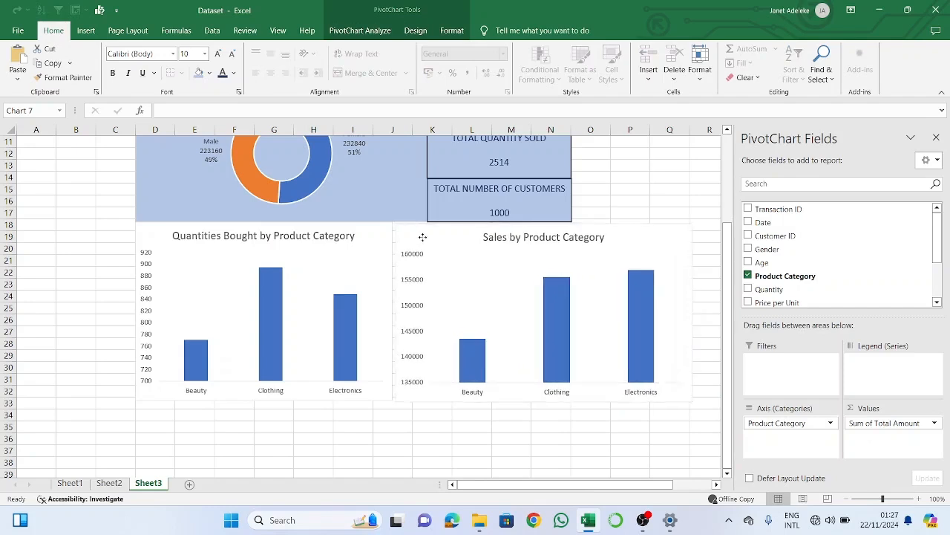
{"action": "left_click", "coordinate": [420, 236]}
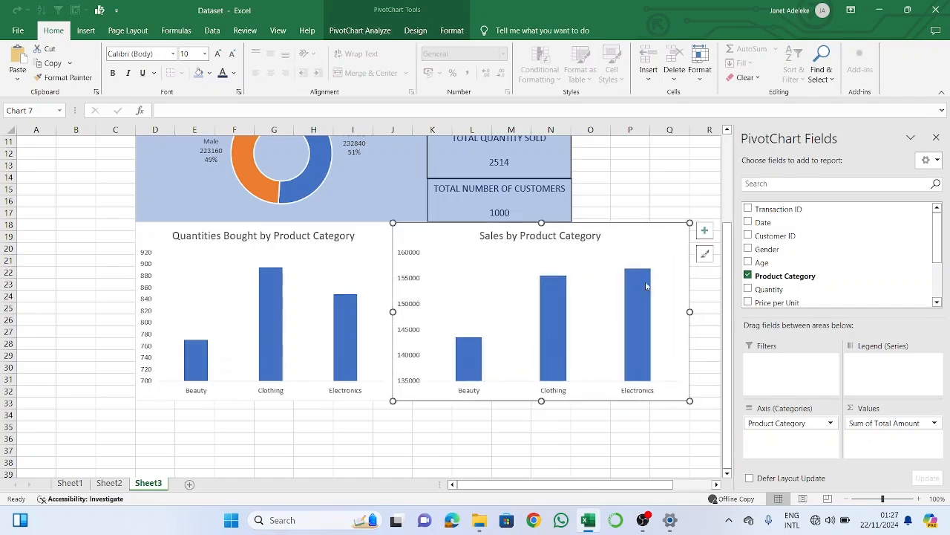
{"action": "left_click_drag", "start_coordinate": [690, 311], "coordinate": [572, 312]}
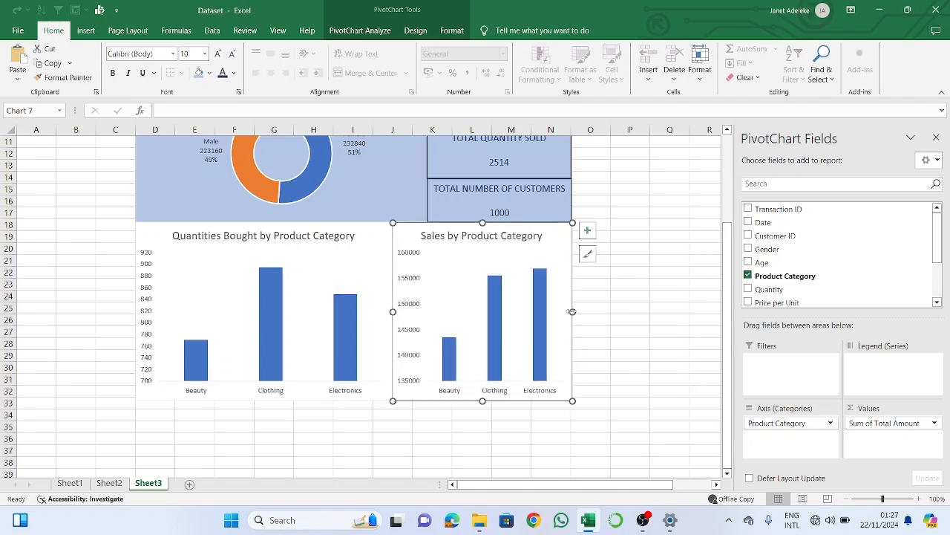
{"action": "left_click", "coordinate": [351, 308]}
{"action": "left_click_drag", "start_coordinate": [361, 305], "coordinate": [379, 252]}
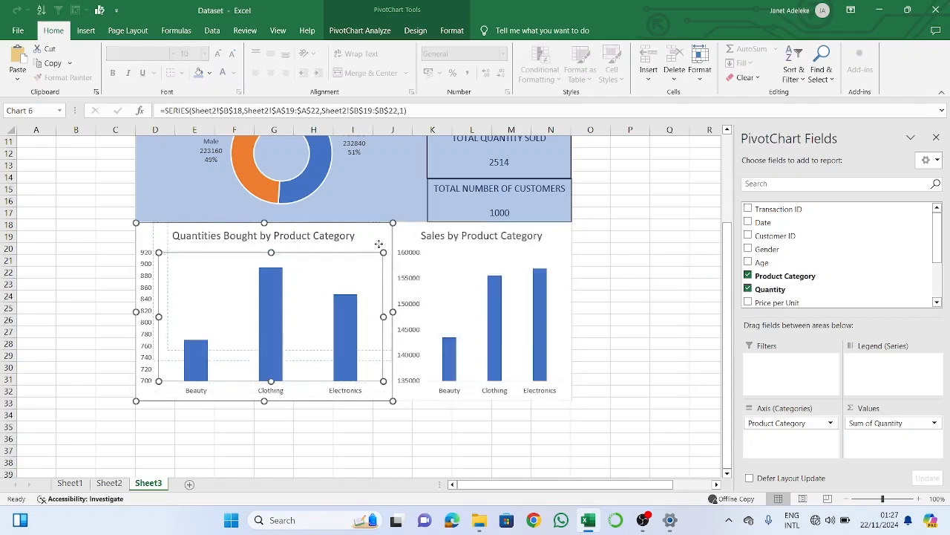
{"action": "left_click_drag", "start_coordinate": [385, 197], "coordinate": [387, 202]}
{"action": "key", "text": "ctrl+z"}
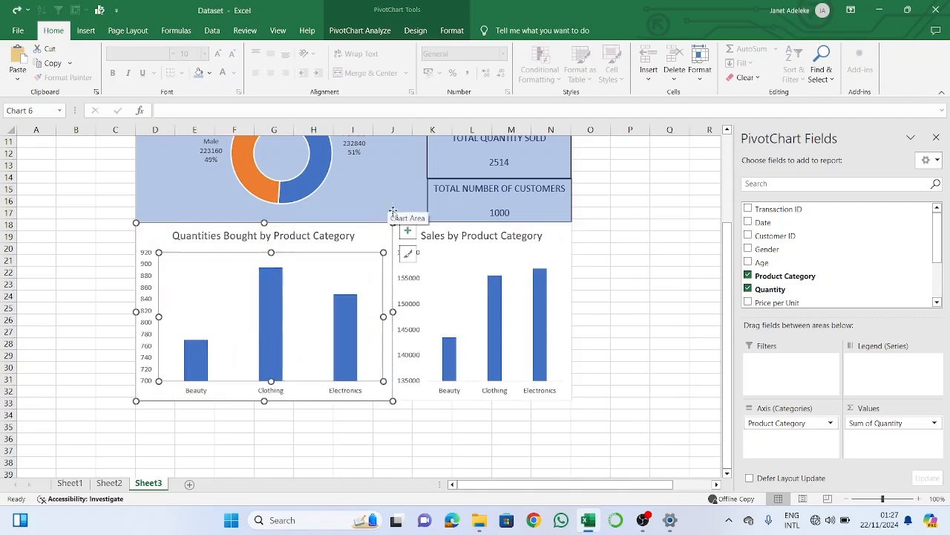
Narrow the Quantities Bought by Product Category chart to about the end of column I and widen the sales chart to meet it
{"action": "left_click_drag", "start_coordinate": [391, 311], "coordinate": [366, 312]}
{"action": "left_click", "coordinate": [399, 313]}
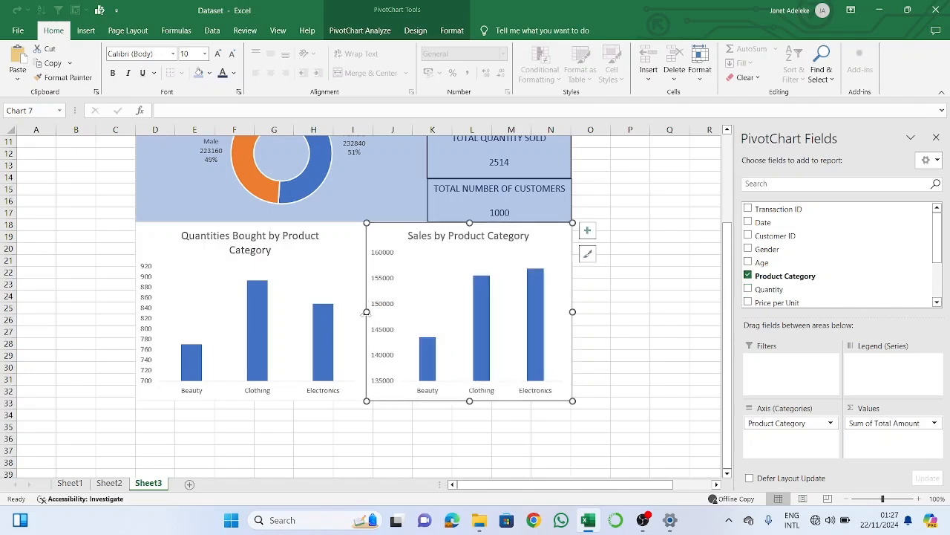
{"action": "left_click", "coordinate": [332, 278]}
Try to copy the Total Revenue by Gender chart's formatting onto the Quantities Bought by Product Category chart with Format Painter, and undo it
{"action": "left_click", "coordinate": [403, 180]}
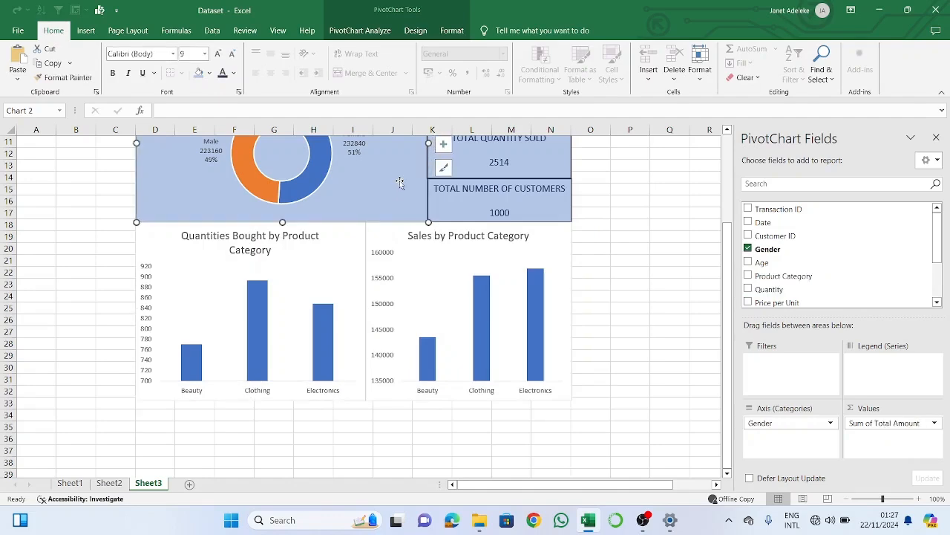
{"action": "scroll", "coordinate": [400, 181], "scroll_direction": "up", "scroll_amount": 3}
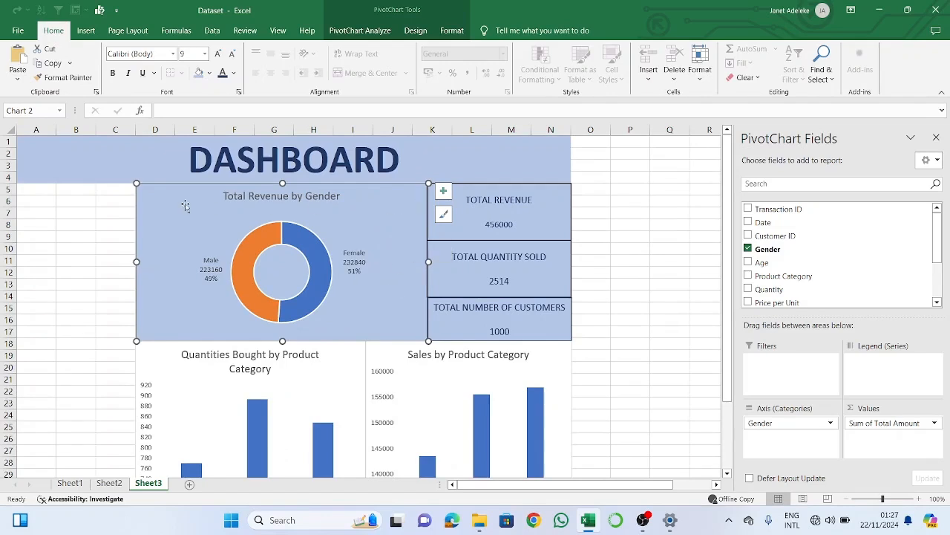
{"action": "left_click", "coordinate": [64, 77]}
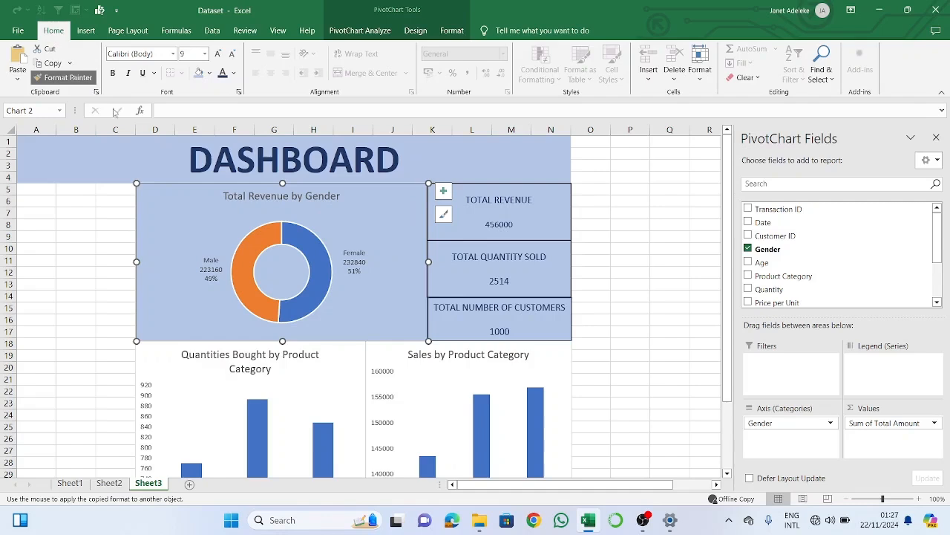
{"action": "left_click", "coordinate": [338, 362]}
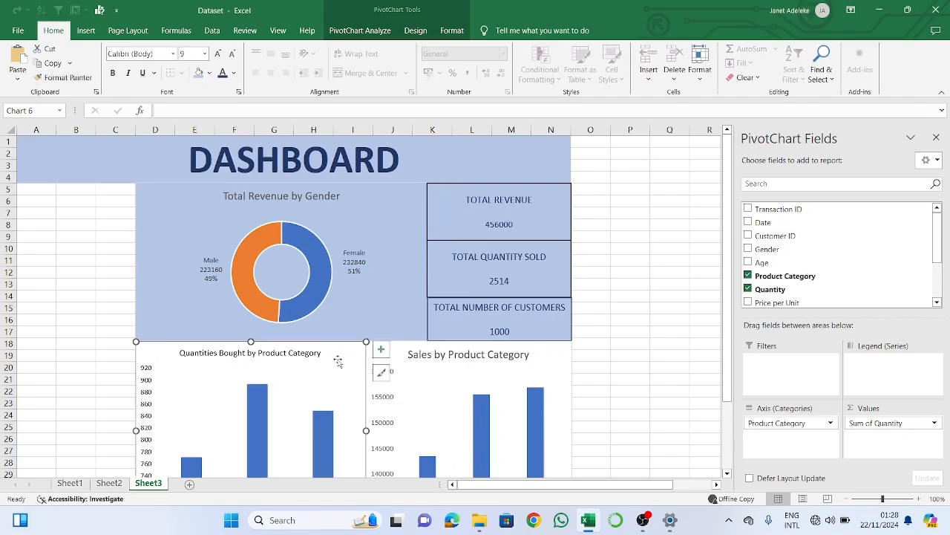
{"action": "left_click", "coordinate": [365, 320]}
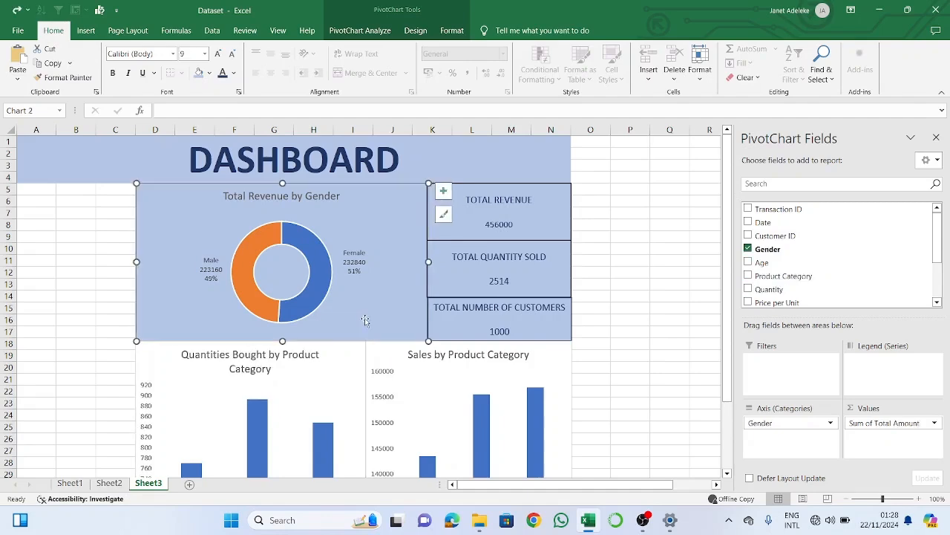
Apply the doughnut chart's chart-area formatting to the Quantities Bought by Product Category chart with Format Painter
{"action": "double_click", "coordinate": [409, 231]}
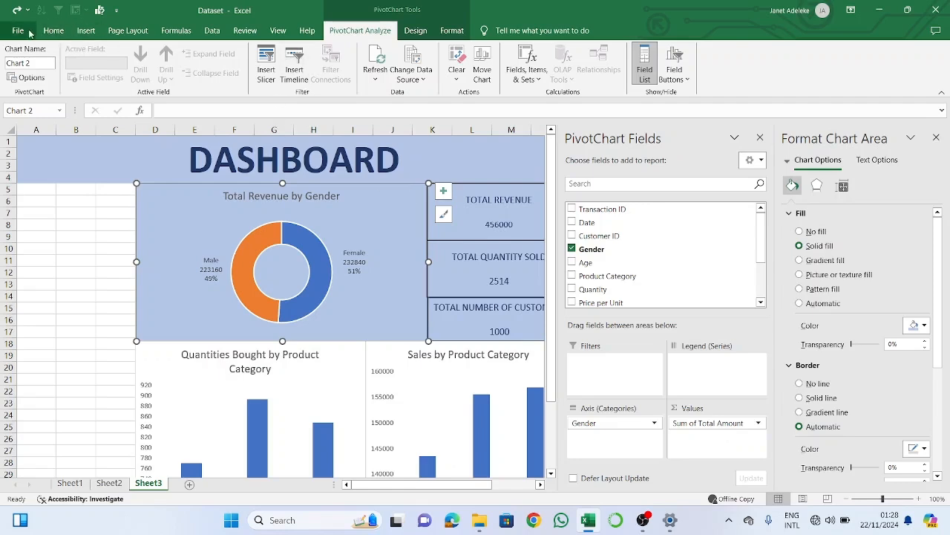
{"action": "left_click", "coordinate": [55, 32]}
{"action": "left_click", "coordinate": [66, 77]}
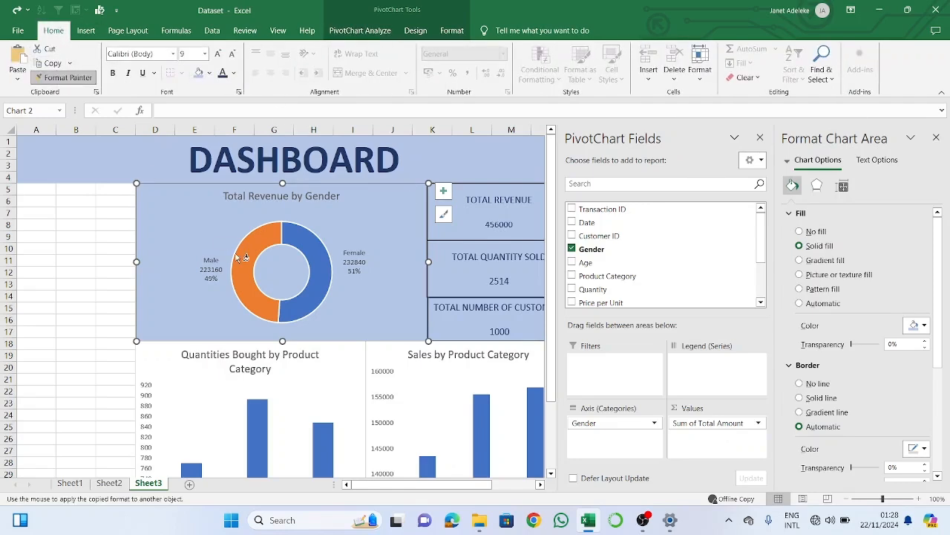
{"action": "left_click", "coordinate": [160, 347]}
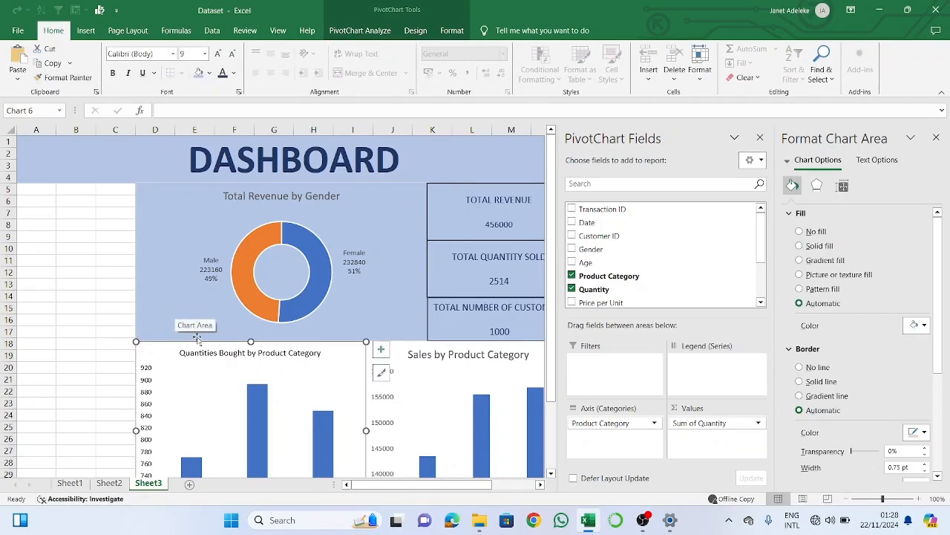
Undo the Format Painter formatting on the Quantities Bought by Product Category chart
{"action": "scroll", "coordinate": [212, 395], "scroll_direction": "down", "scroll_amount": 1}
{"action": "scroll", "coordinate": [213, 396], "scroll_direction": "up", "scroll_amount": 1}
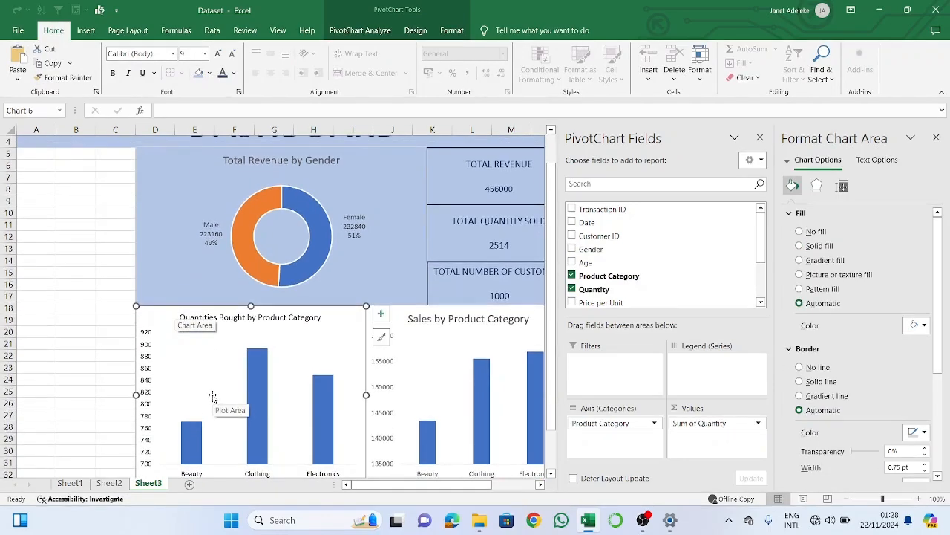
{"action": "key", "text": "ctrl+shift+period"}
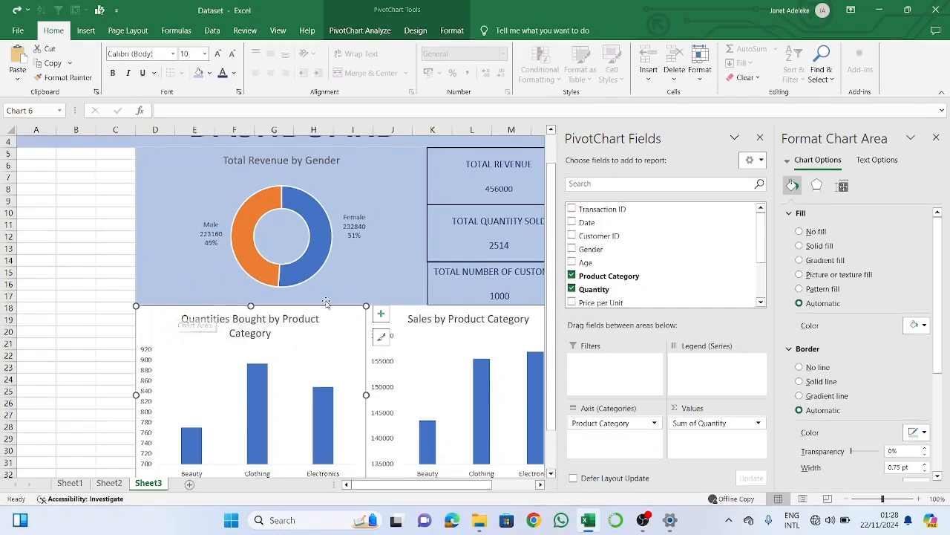
Recolour the title text of the Total Revenue by Gender chart dark blue
{"action": "left_click", "coordinate": [348, 279]}
{"action": "scroll", "coordinate": [327, 221], "scroll_direction": "up", "scroll_amount": 1}
{"action": "left_click", "coordinate": [340, 196]}
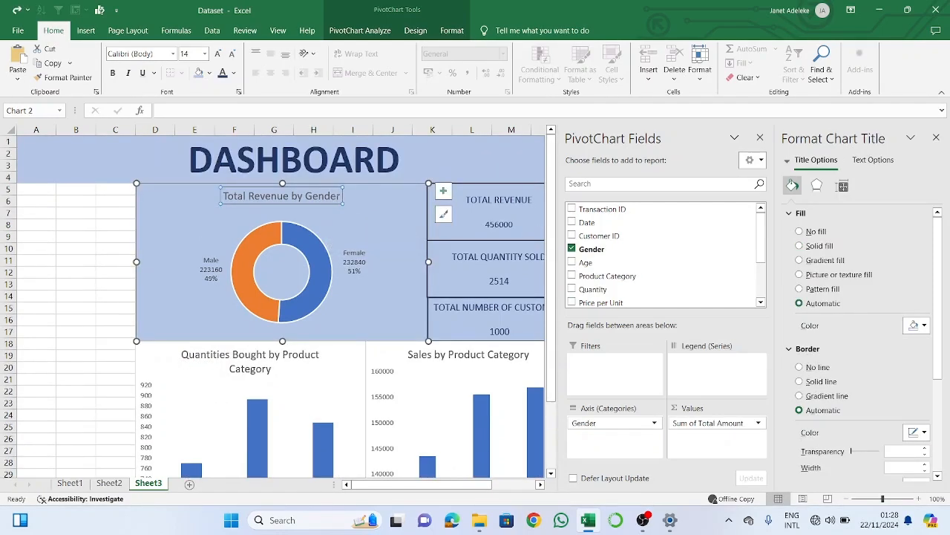
{"action": "left_click_drag", "start_coordinate": [342, 196], "coordinate": [225, 195]}
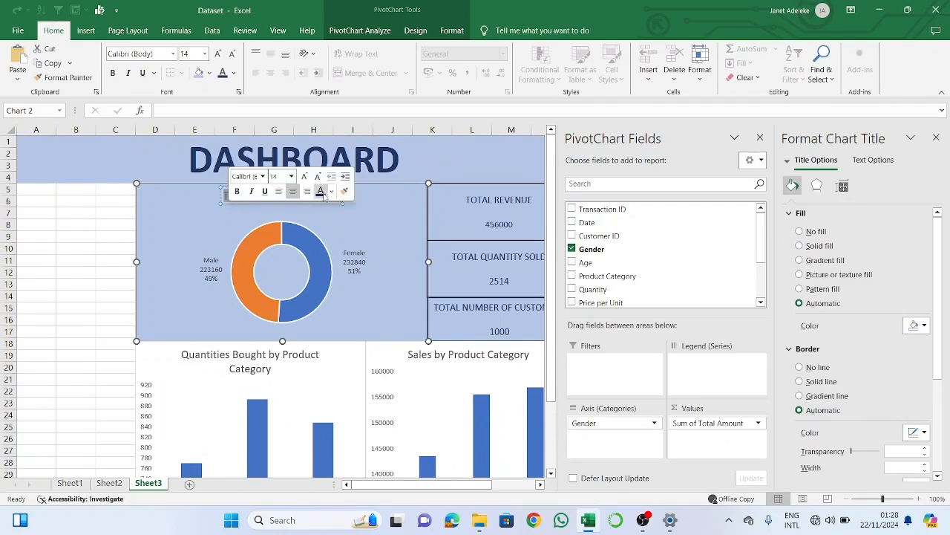
{"action": "left_click", "coordinate": [383, 236]}
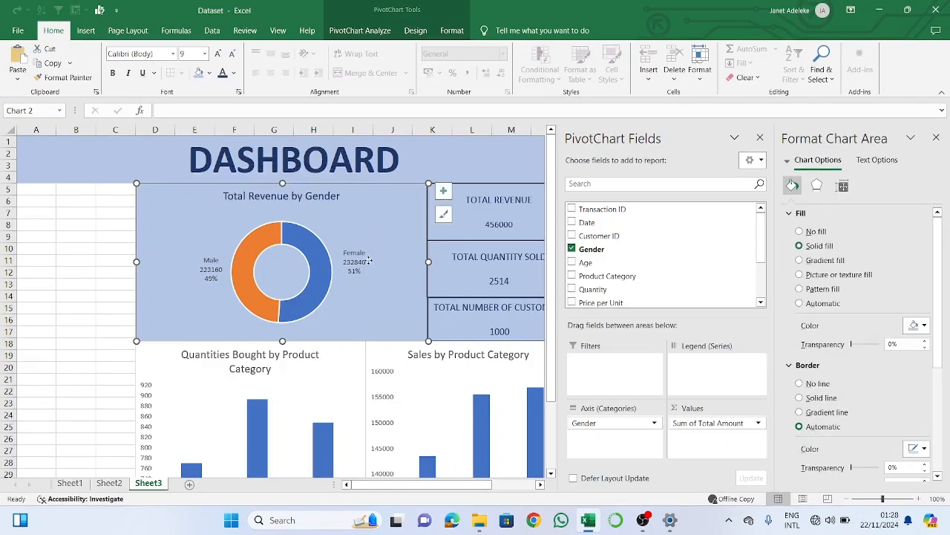
{"action": "left_click", "coordinate": [364, 271]}
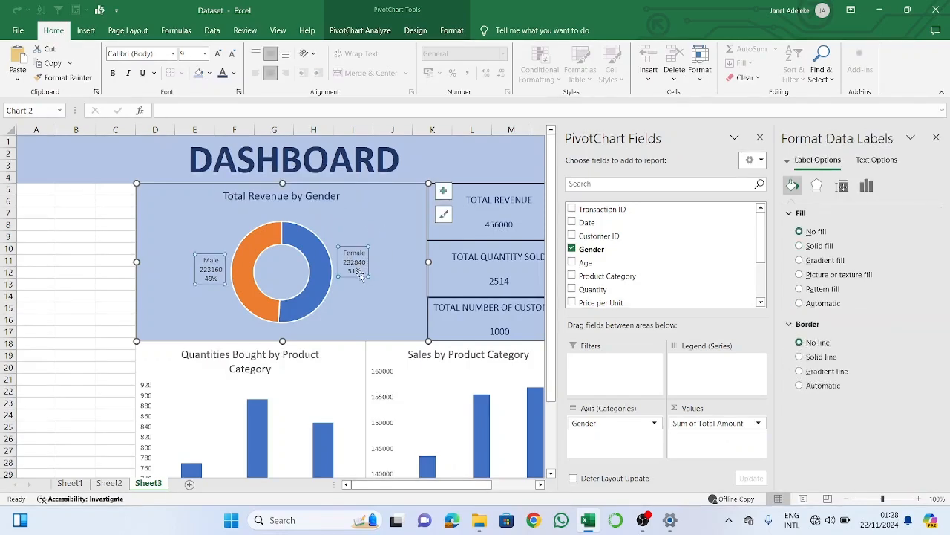
{"action": "left_click", "coordinate": [211, 273]}
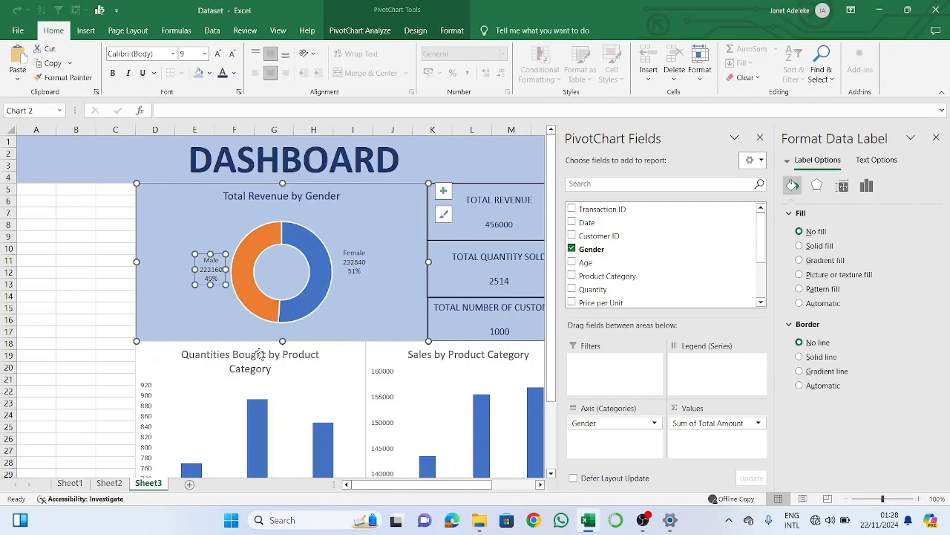
{"action": "scroll", "coordinate": [276, 334], "scroll_direction": "down", "scroll_amount": 1}
{"action": "left_click", "coordinate": [274, 330]}
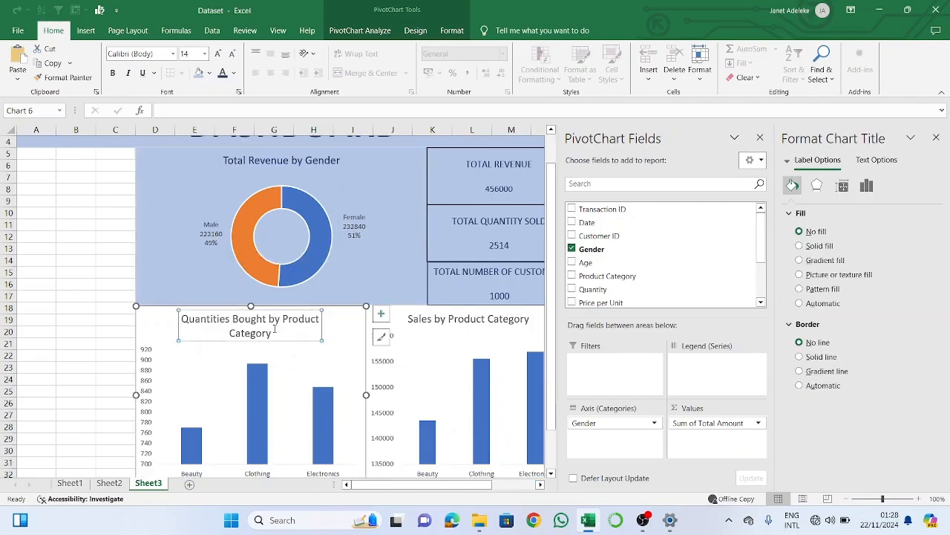
{"action": "left_click", "coordinate": [355, 223]}
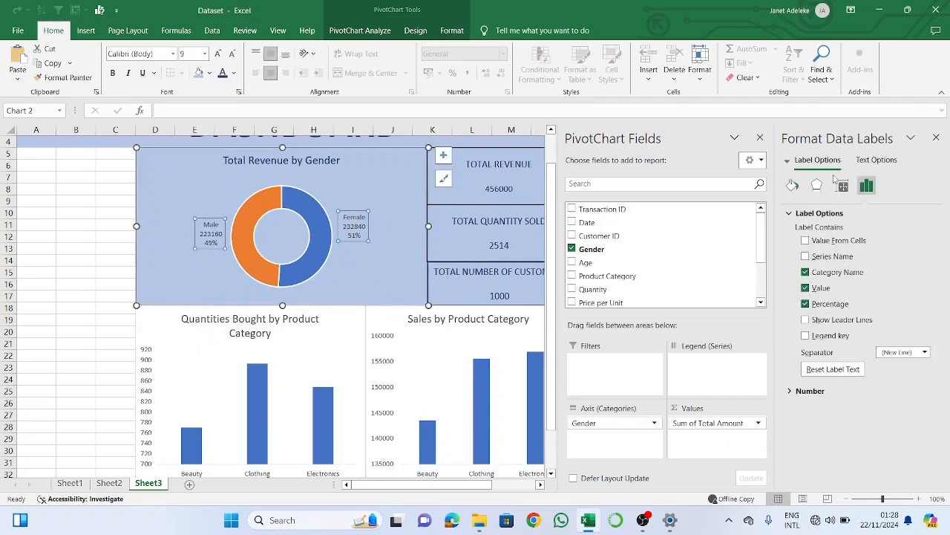
{"action": "left_click", "coordinate": [792, 185]}
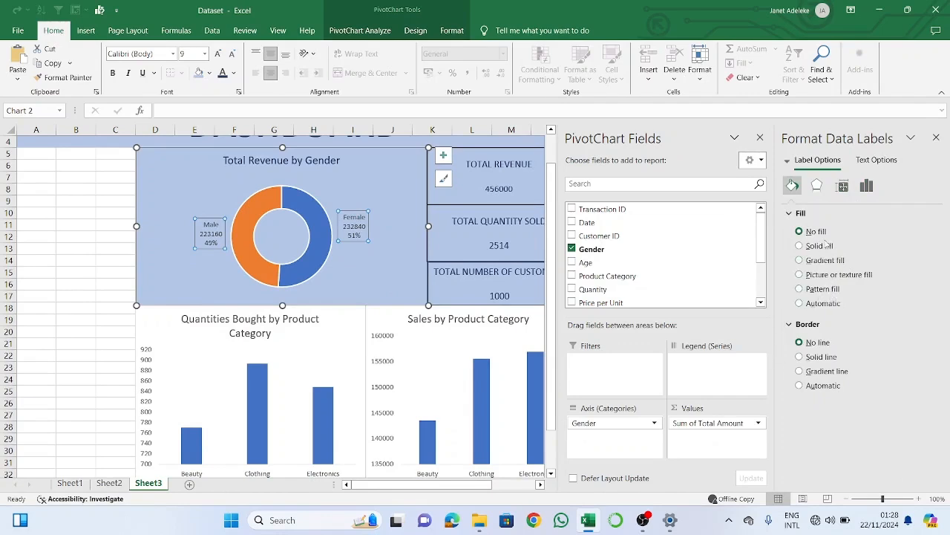
{"action": "left_click", "coordinate": [819, 189]}
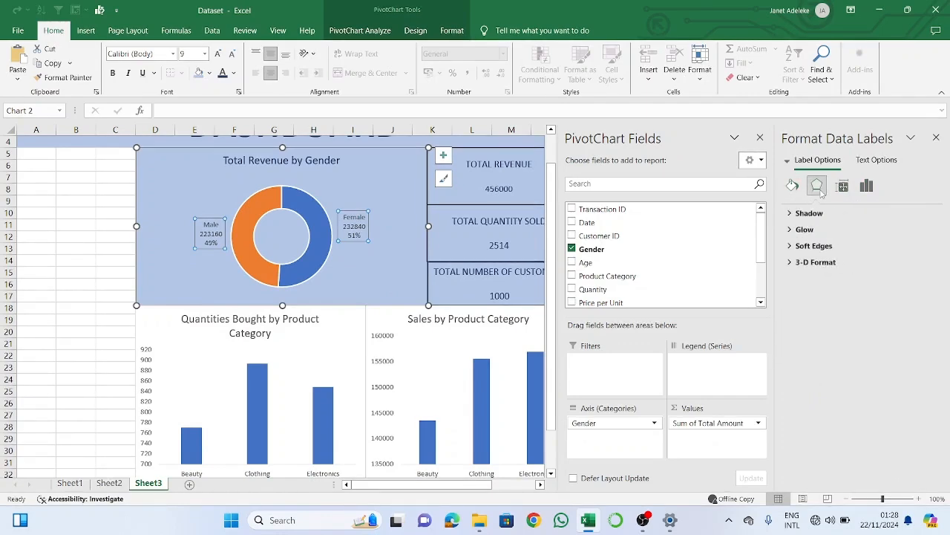
Fill the Quantities Bought by Product Category chart area with the dashboard's light blue and make its text dark blue
{"action": "left_click", "coordinate": [342, 357]}
{"action": "left_click", "coordinate": [340, 317]}
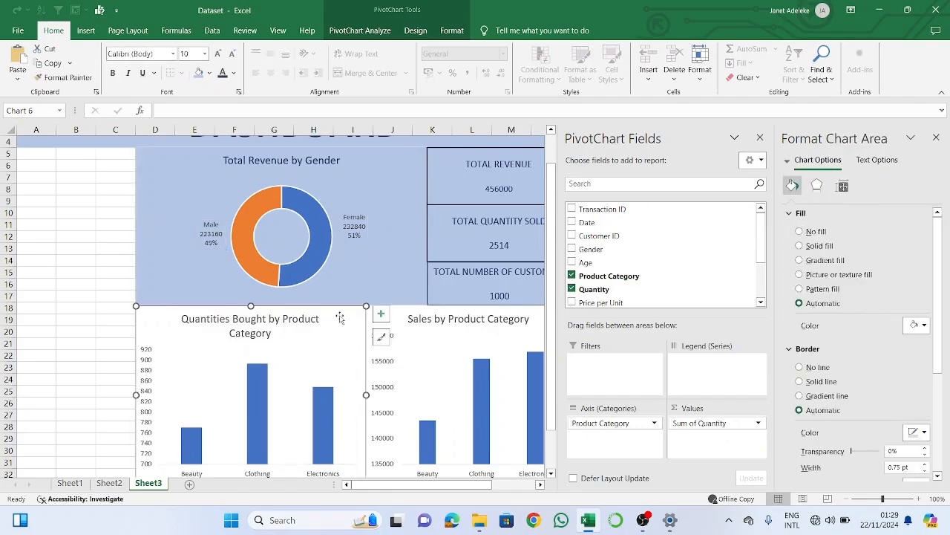
{"action": "right_click", "coordinate": [339, 318]}
{"action": "key", "text": "Escape"}
{"action": "left_click", "coordinate": [199, 74]}
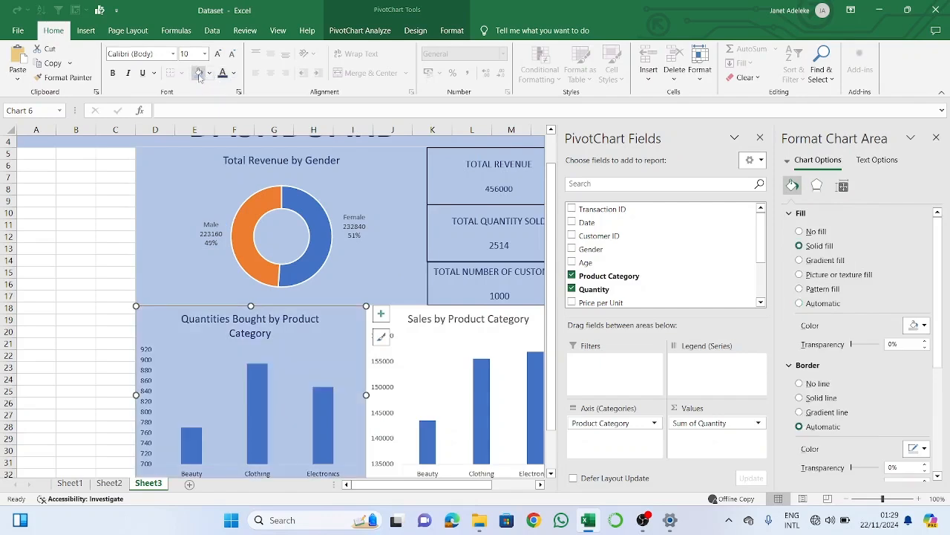
Make the doughnut chart's text dark blue, and fill the Sales by Product Category chart light blue with dark blue text
{"action": "left_click", "coordinate": [396, 177]}
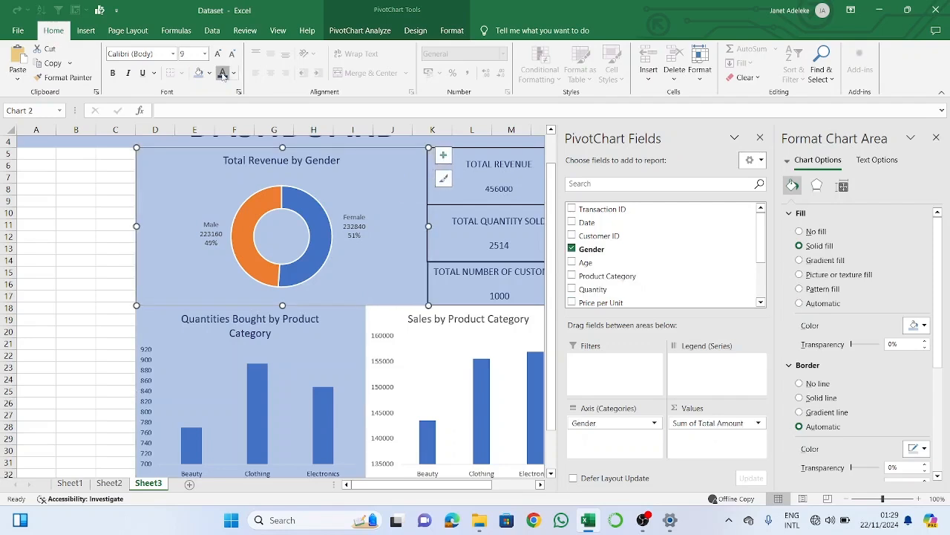
{"action": "left_click", "coordinate": [380, 322]}
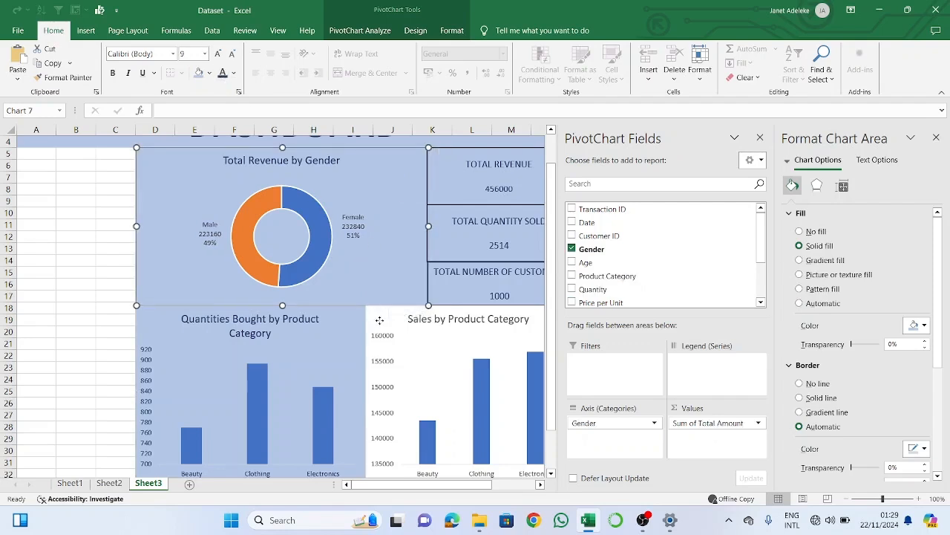
{"action": "left_click", "coordinate": [199, 75]}
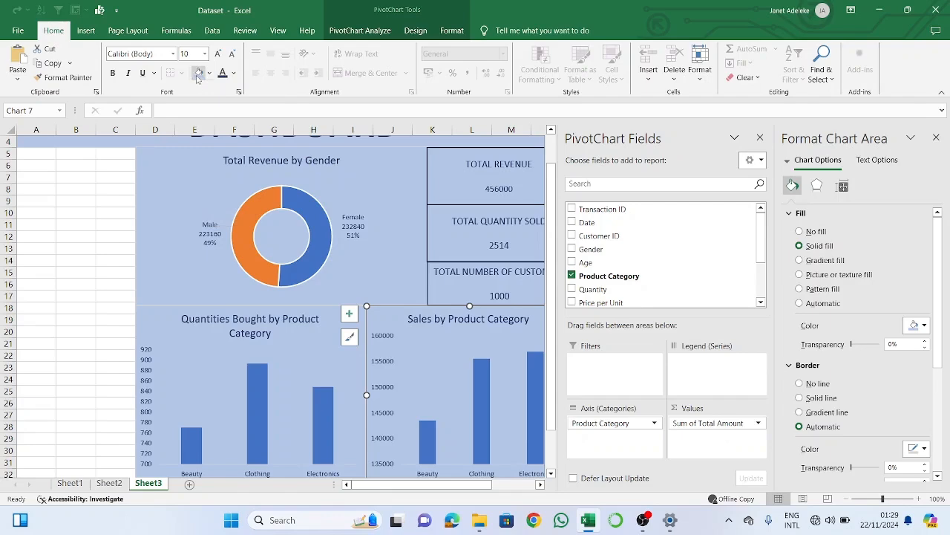
Copy the Total Sales by Age Group chart from Sheet2 and paste it at cell D34 on Sheet3
{"action": "scroll", "coordinate": [369, 317], "scroll_direction": "down", "scroll_amount": 3}
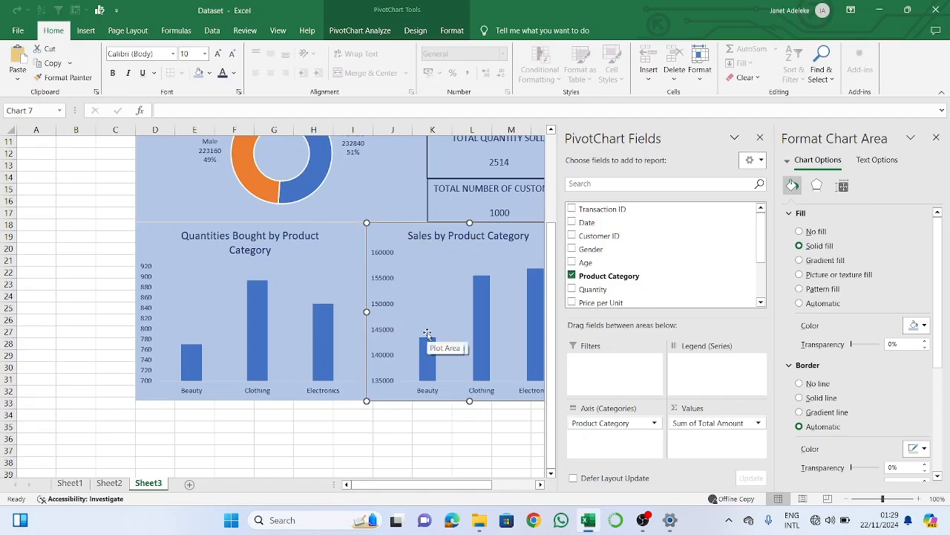
{"action": "scroll", "coordinate": [468, 353], "scroll_direction": "down", "scroll_amount": 2}
{"action": "left_click", "coordinate": [109, 483]}
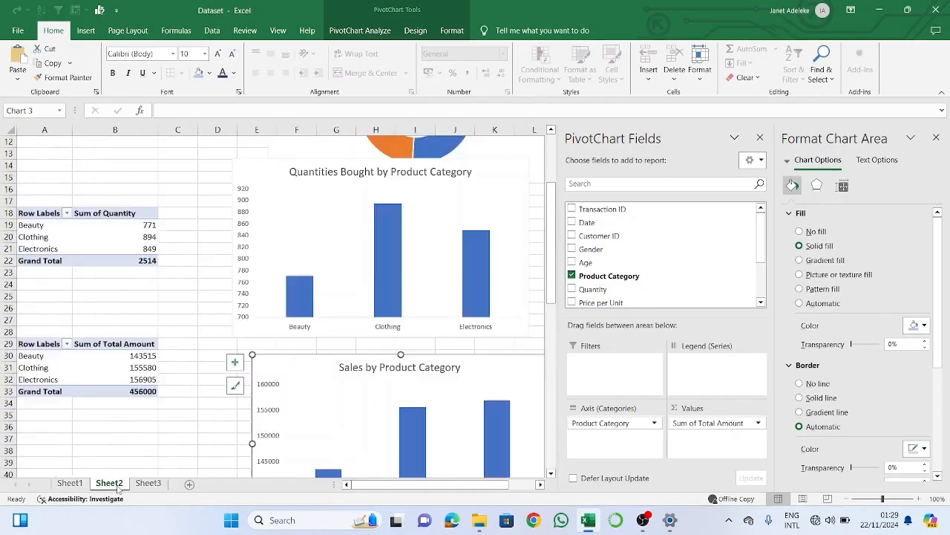
{"action": "scroll", "coordinate": [299, 339], "scroll_direction": "down", "scroll_amount": 3}
{"action": "scroll", "coordinate": [299, 338], "scroll_direction": "down", "scroll_amount": 4}
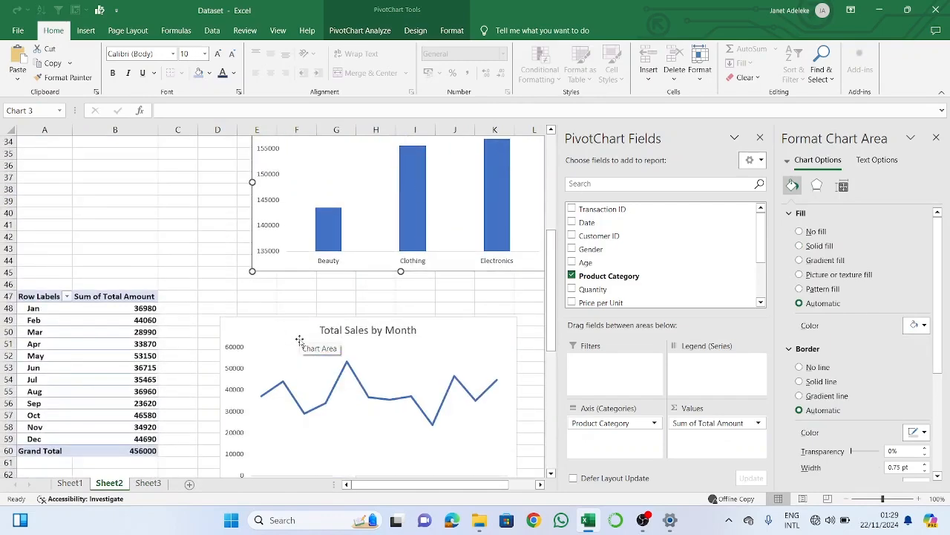
{"action": "scroll", "coordinate": [489, 346], "scroll_direction": "down", "scroll_amount": 3}
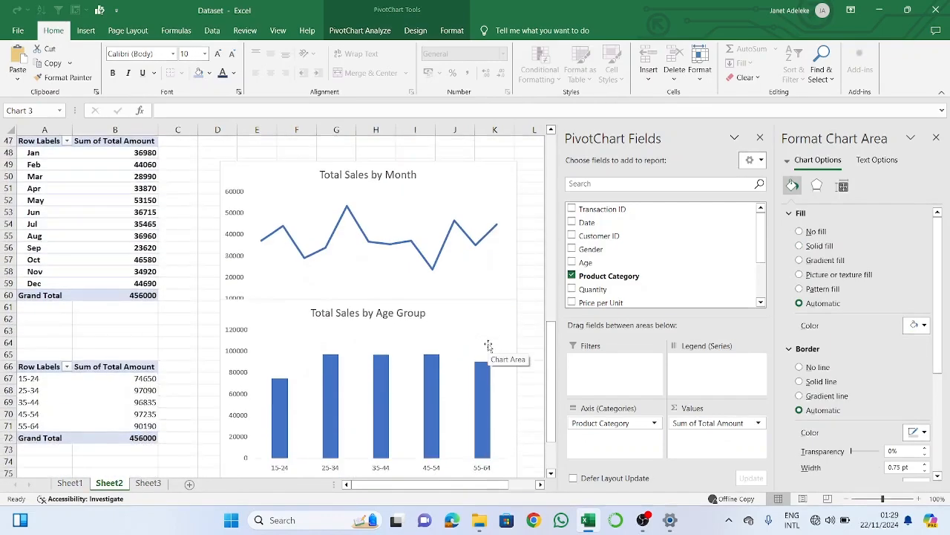
{"action": "left_click", "coordinate": [496, 213]}
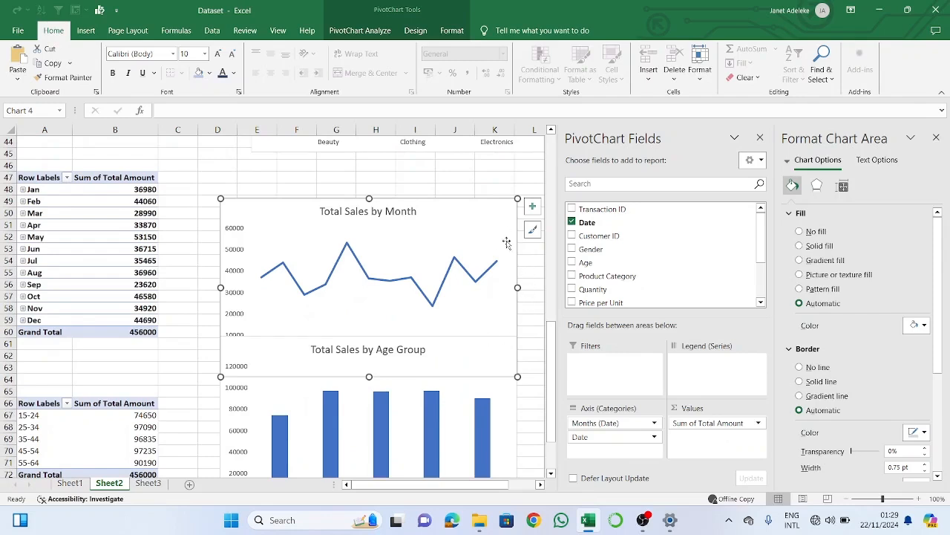
{"action": "left_click", "coordinate": [502, 394]}
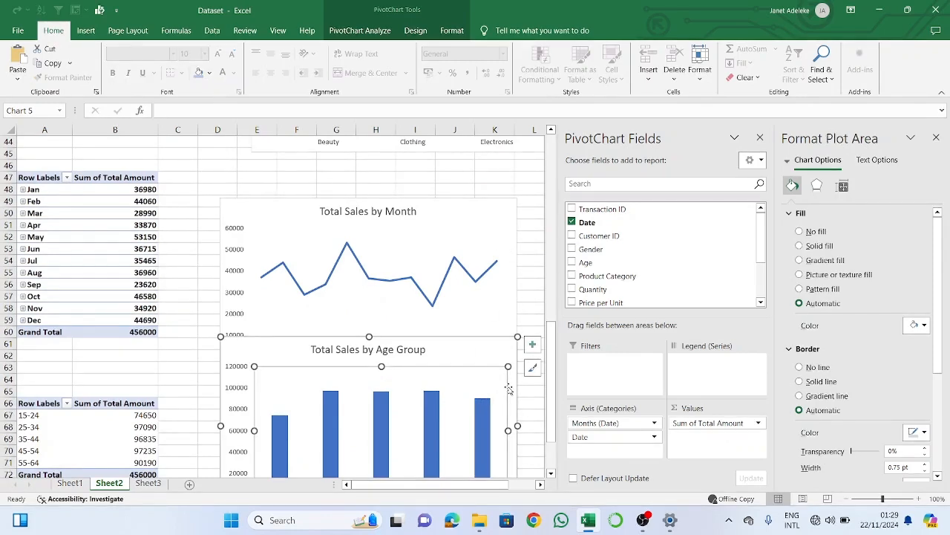
{"action": "left_click", "coordinate": [514, 371]}
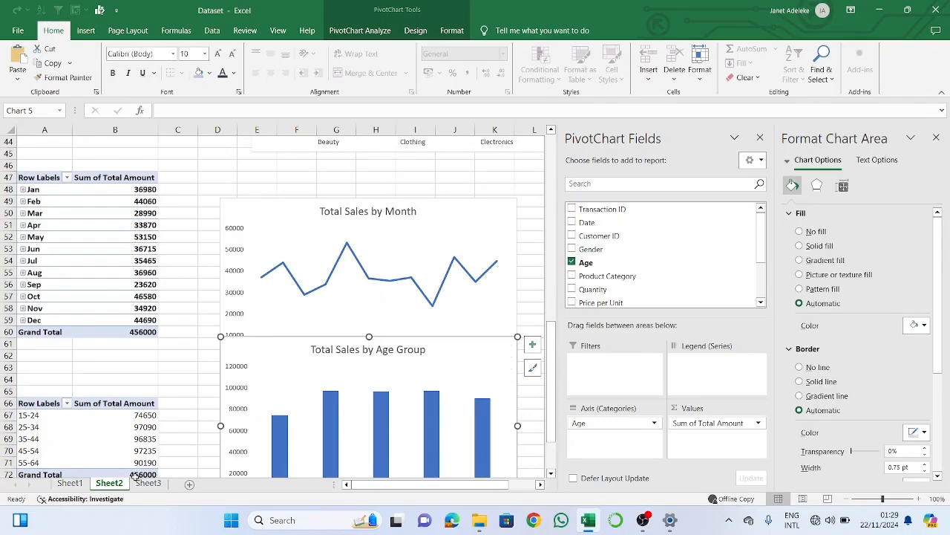
{"action": "left_click", "coordinate": [147, 483]}
{"action": "left_click", "coordinate": [163, 365]}
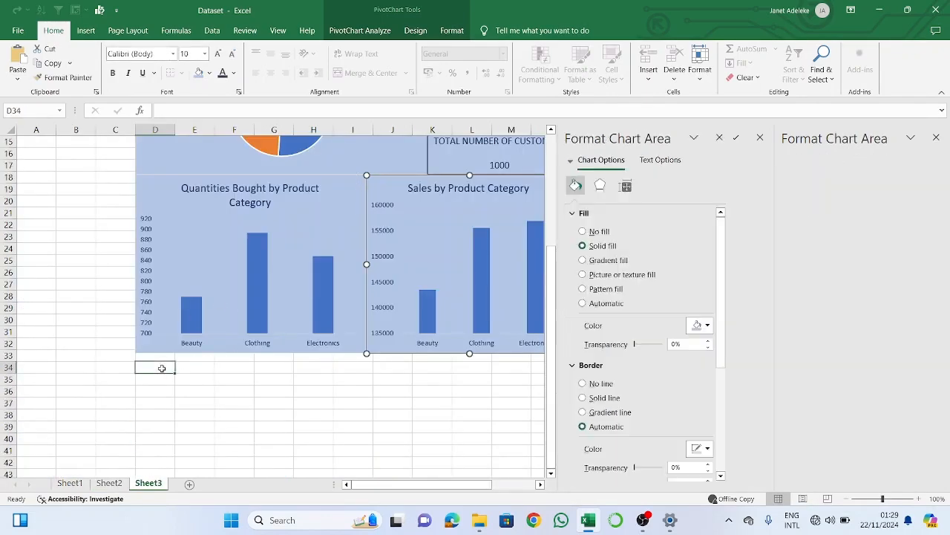
{"action": "key", "text": "ctrl+v"}
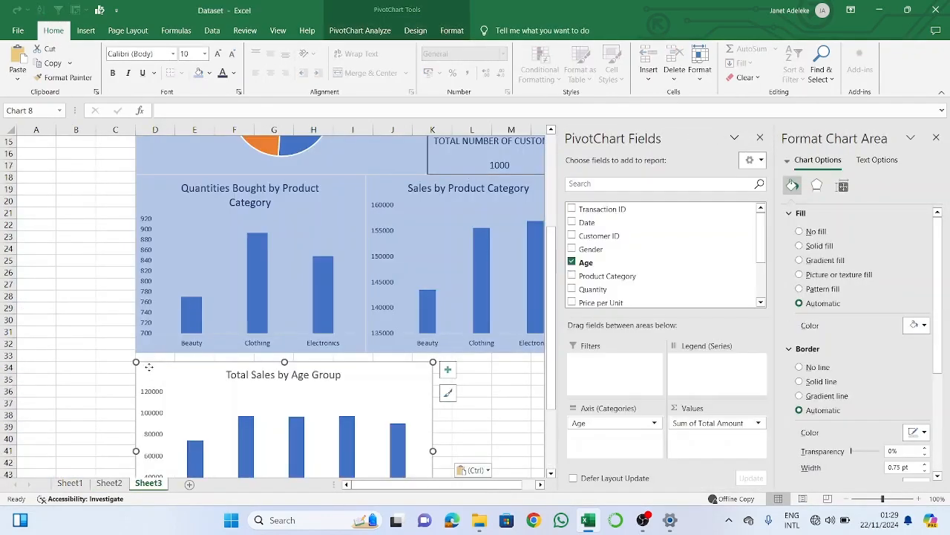
Align the Total Sales by Age Group chart directly beneath the category charts, widened to column N, and close the PivotChart field list
{"action": "left_click_drag", "start_coordinate": [150, 362], "coordinate": [149, 360]}
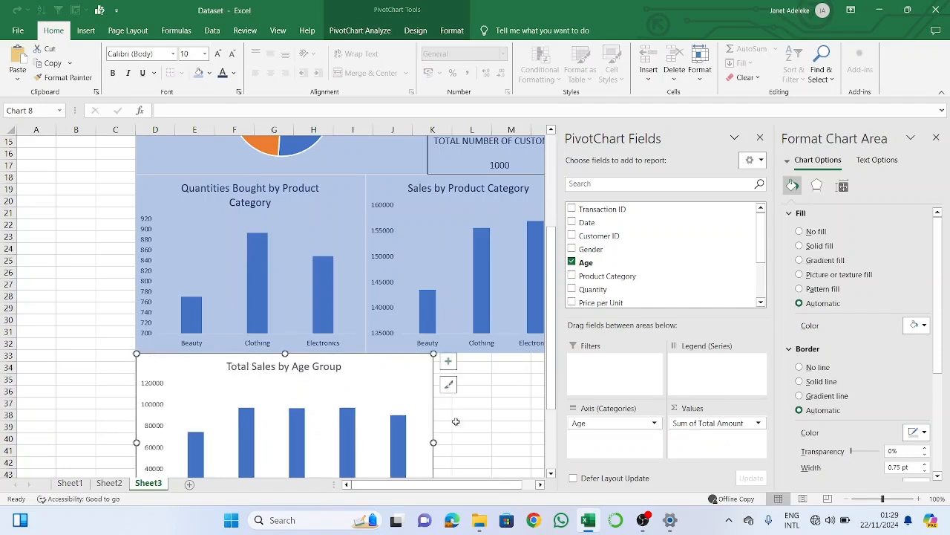
{"action": "left_click_drag", "start_coordinate": [434, 442], "coordinate": [572, 442]}
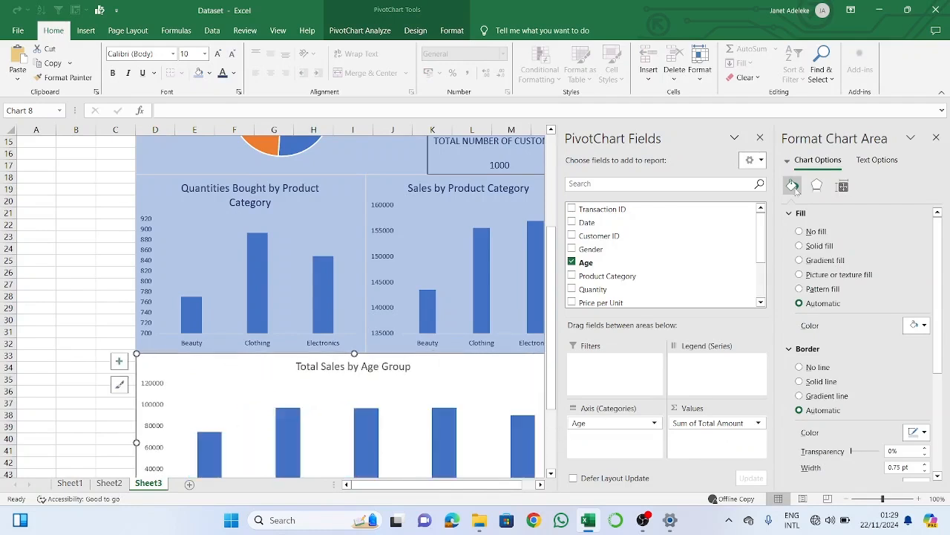
{"action": "left_click", "coordinate": [761, 138]}
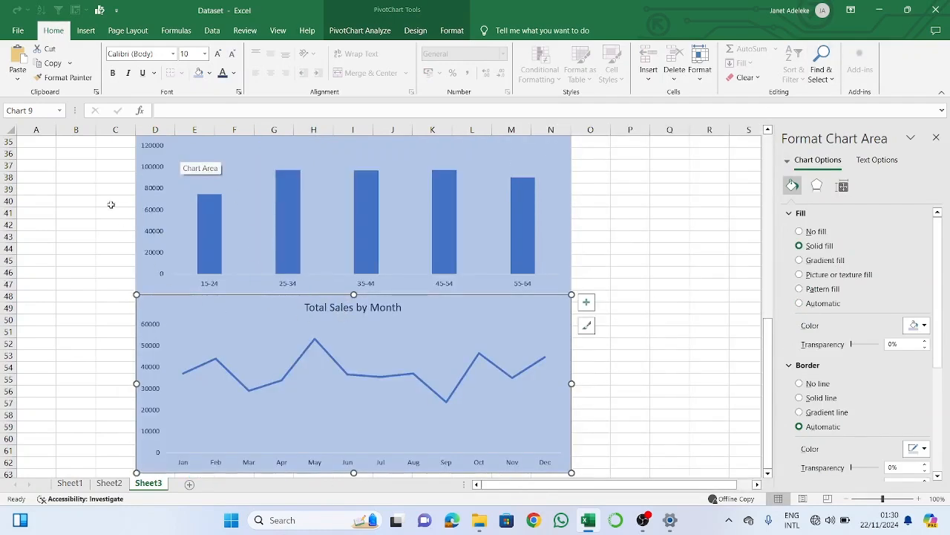
Zoom the sheet out to 54% to review the whole dashboard, and zoom back in to 74%
{"action": "left_click", "coordinate": [33, 177]}
{"action": "scroll", "coordinate": [131, 171], "scroll_direction": "up", "scroll_amount": 11}
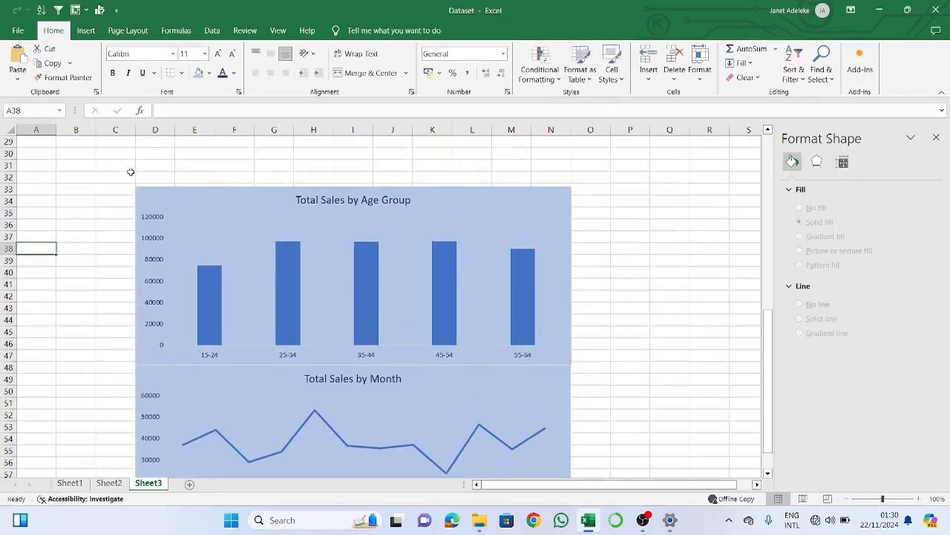
{"action": "scroll", "coordinate": [282, 169], "scroll_direction": "up", "scroll_amount": 1}
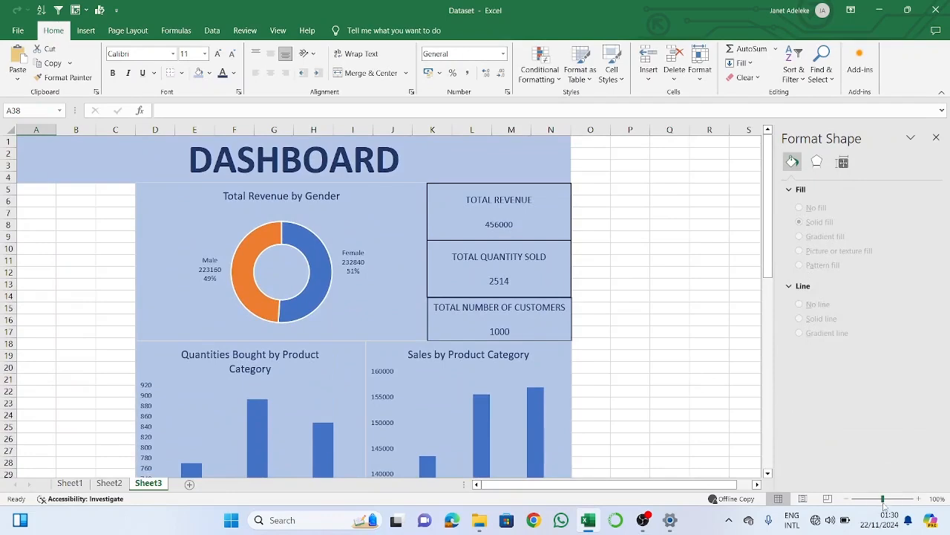
{"action": "left_click_drag", "start_coordinate": [883, 500], "coordinate": [868, 503]}
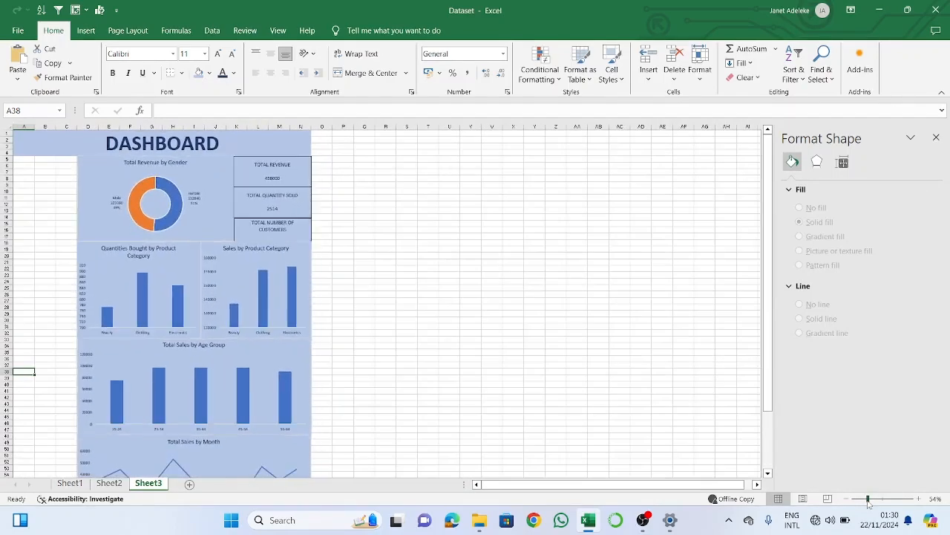
{"action": "left_click", "coordinate": [703, 442]}
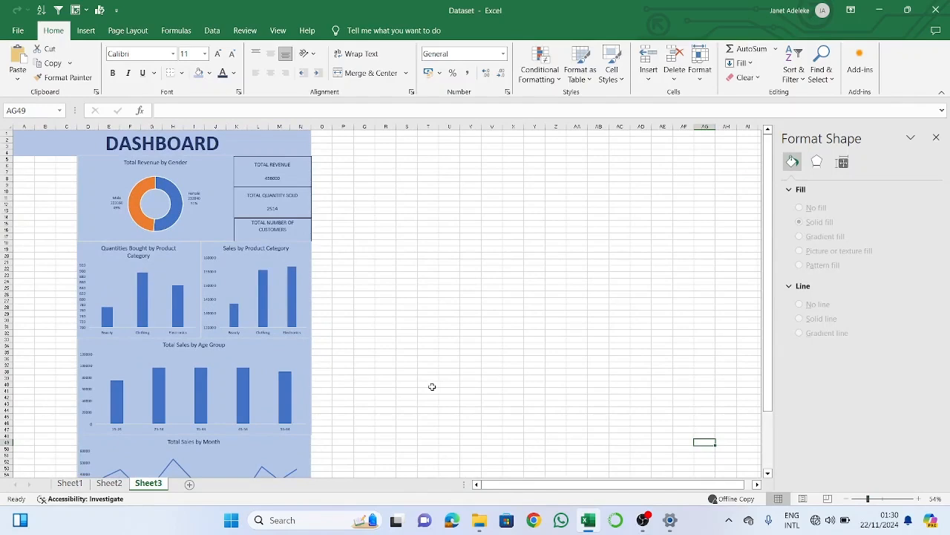
{"action": "left_click", "coordinate": [293, 175]}
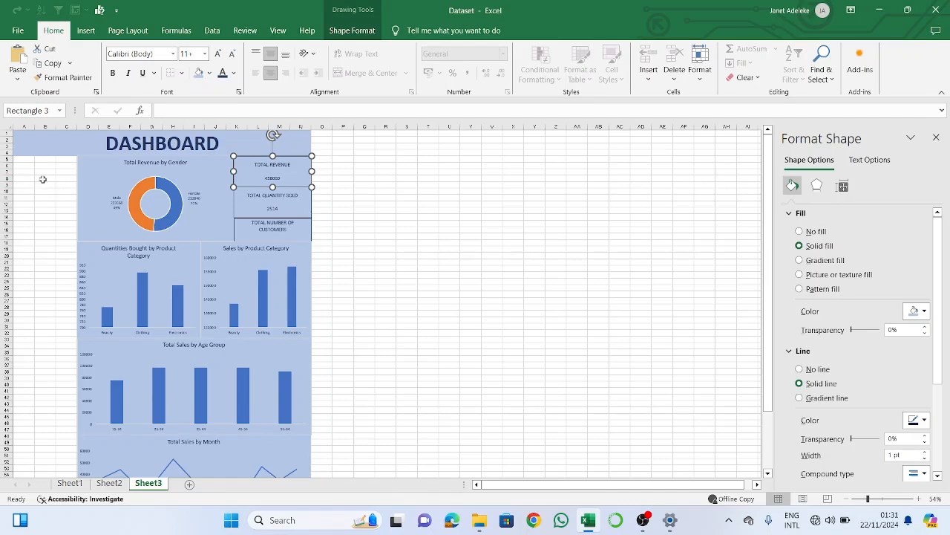
{"action": "left_click", "coordinate": [43, 176]}
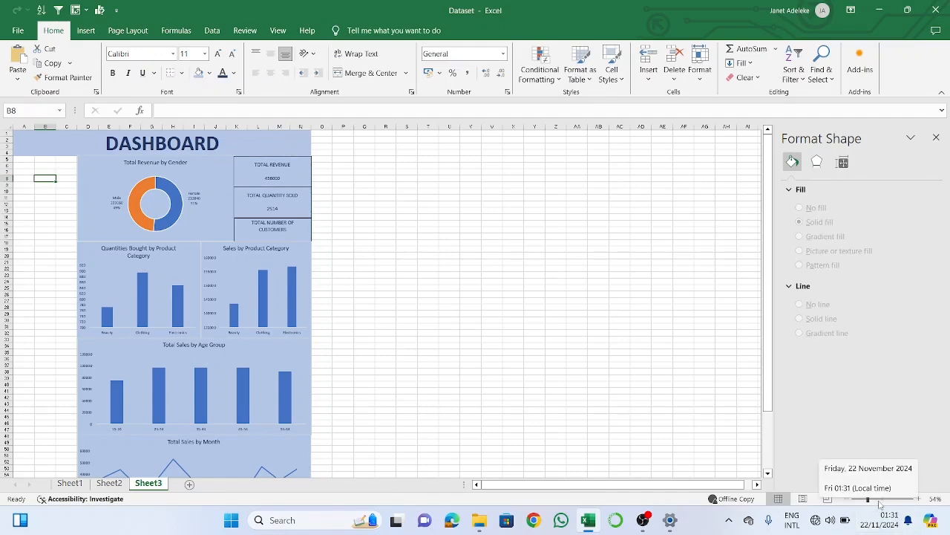
{"action": "left_click", "coordinate": [703, 446]}
{"action": "left_click_drag", "start_coordinate": [870, 496], "coordinate": [882, 500]}
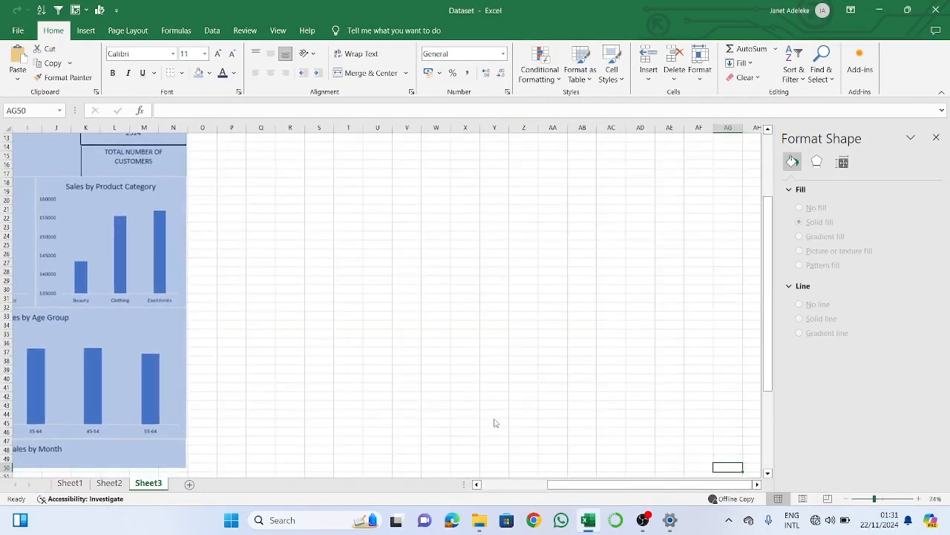
Return to the start of the dashboard, set Sheet3's zoom to 100%, and check the source charts on Sheet2
{"action": "scroll", "coordinate": [494, 419], "scroll_direction": "up", "scroll_amount": 3}
{"action": "scroll", "coordinate": [493, 418], "scroll_direction": "left", "scroll_amount": 5}
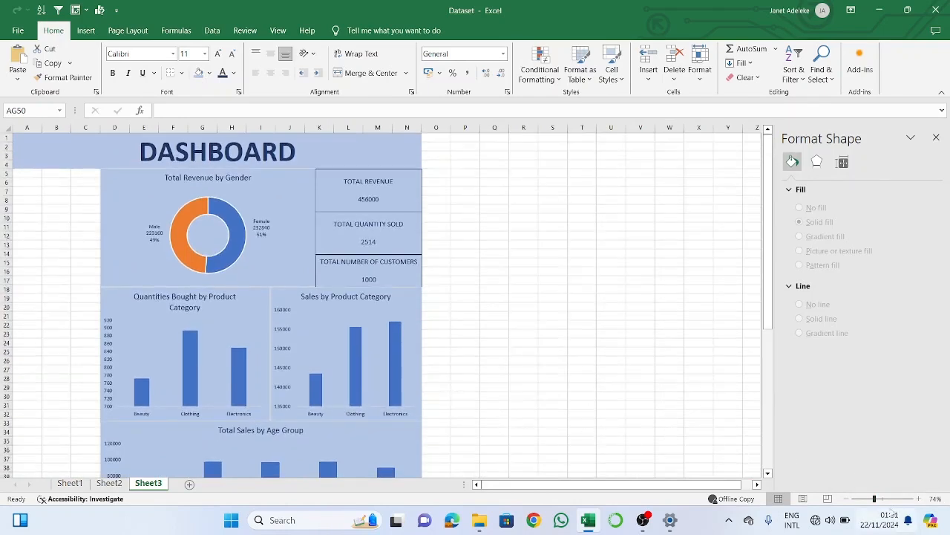
{"action": "left_click_drag", "start_coordinate": [876, 499], "coordinate": [883, 499]}
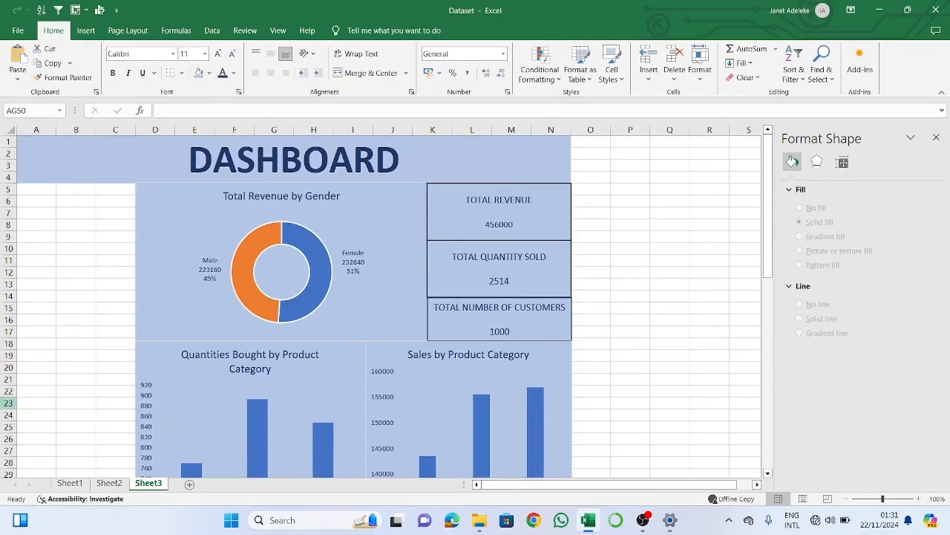
{"action": "left_click", "coordinate": [108, 483]}
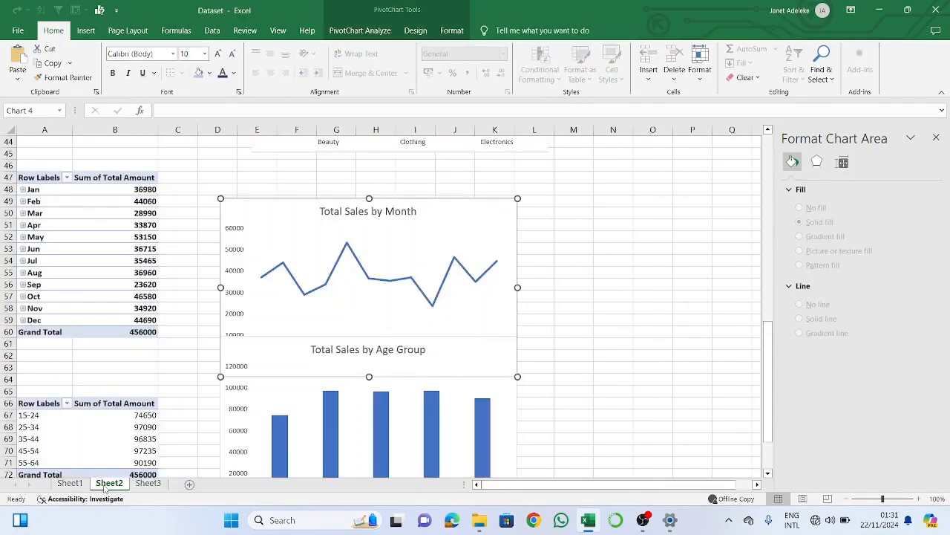
{"action": "left_click", "coordinate": [153, 486]}
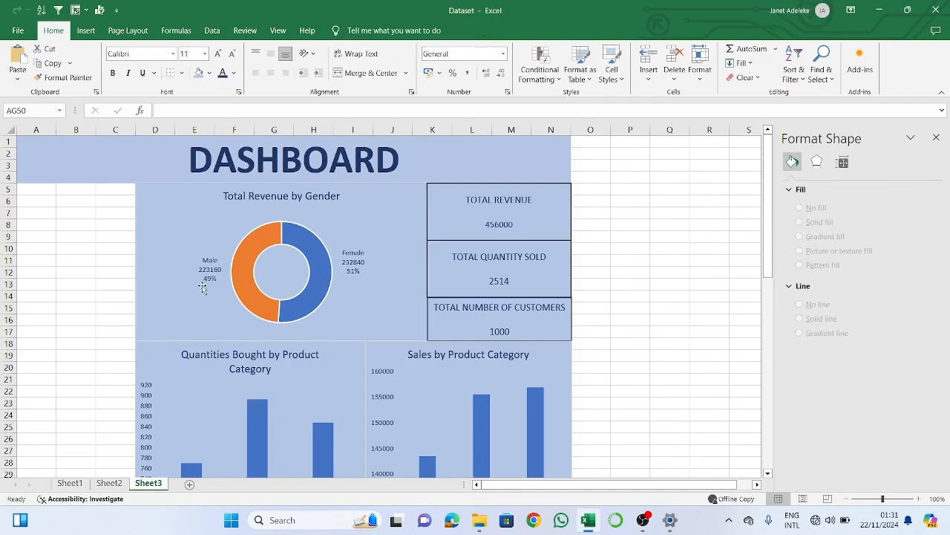
Insert a Product Category slicer for the Total Revenue by Gender chart on Sheet3
{"action": "left_click", "coordinate": [169, 208]}
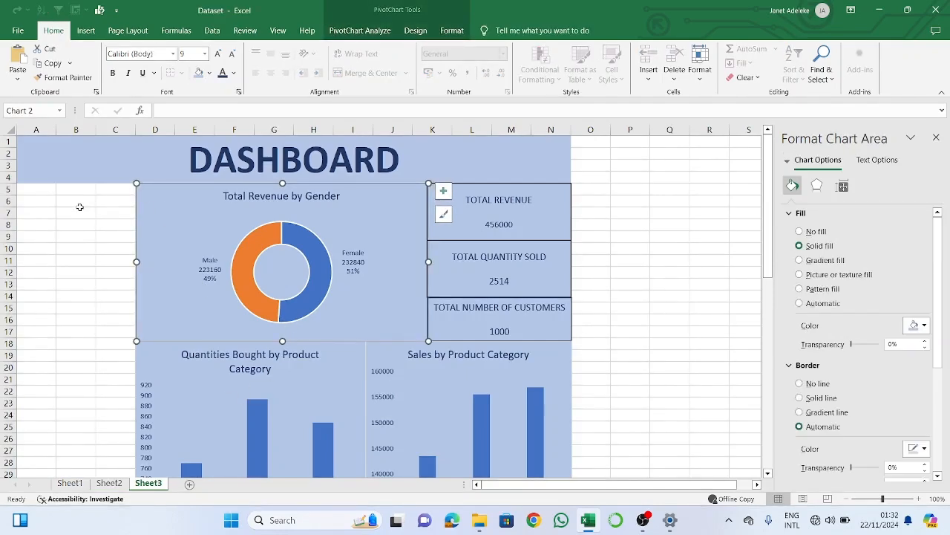
{"action": "scroll", "coordinate": [79, 207], "scroll_direction": "down", "scroll_amount": 2}
{"action": "scroll", "coordinate": [79, 208], "scroll_direction": "up", "scroll_amount": 2}
{"action": "scroll", "coordinate": [80, 207], "scroll_direction": "down", "scroll_amount": 1}
{"action": "scroll", "coordinate": [80, 207], "scroll_direction": "up", "scroll_amount": 1}
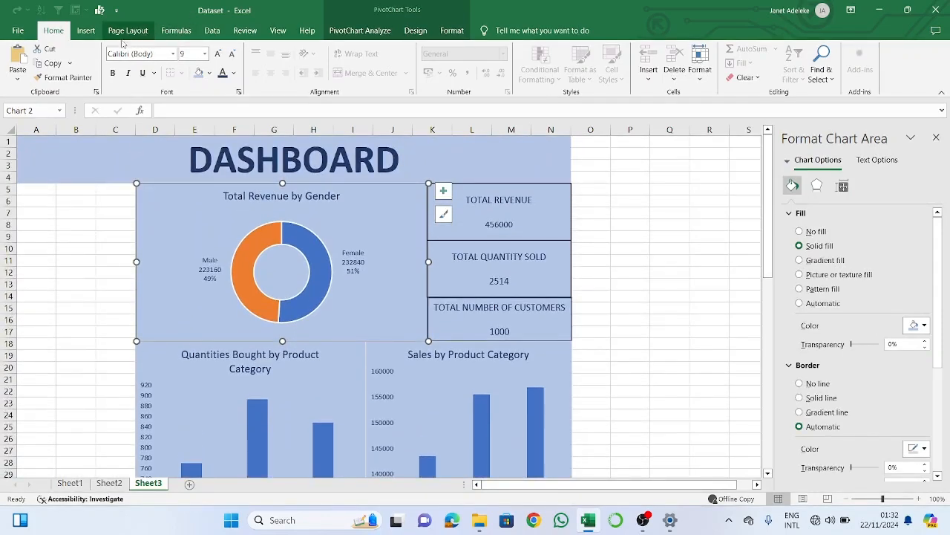
{"action": "left_click", "coordinate": [93, 33]}
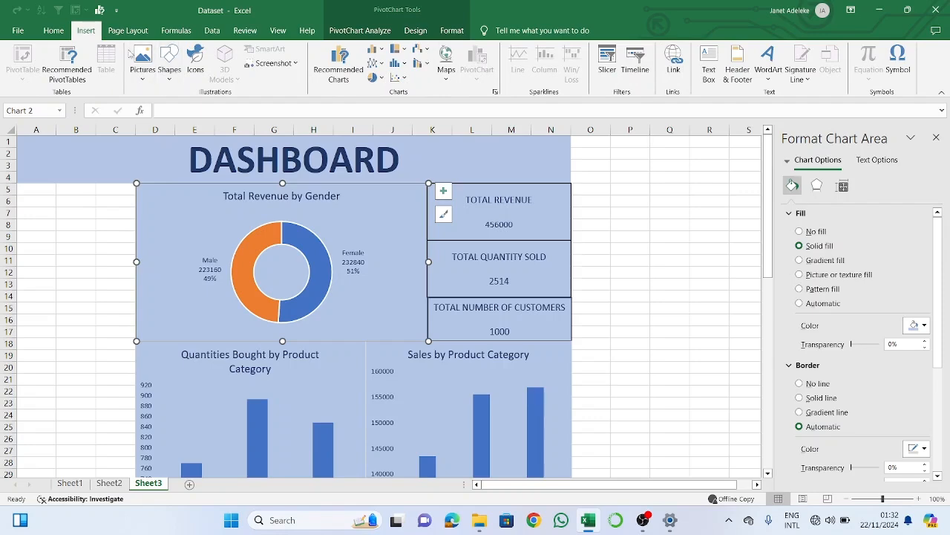
{"action": "left_click", "coordinate": [608, 67]}
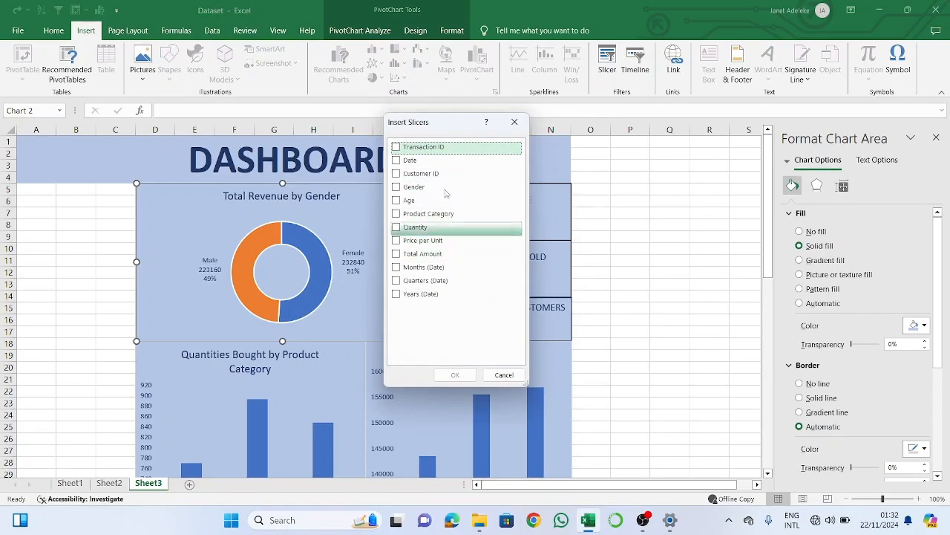
{"action": "left_click", "coordinate": [401, 214]}
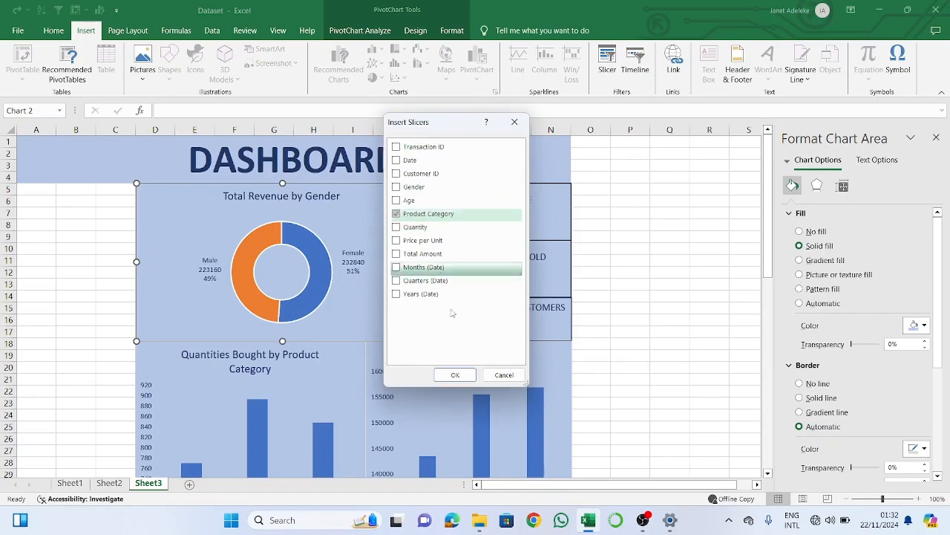
{"action": "left_click", "coordinate": [454, 375]}
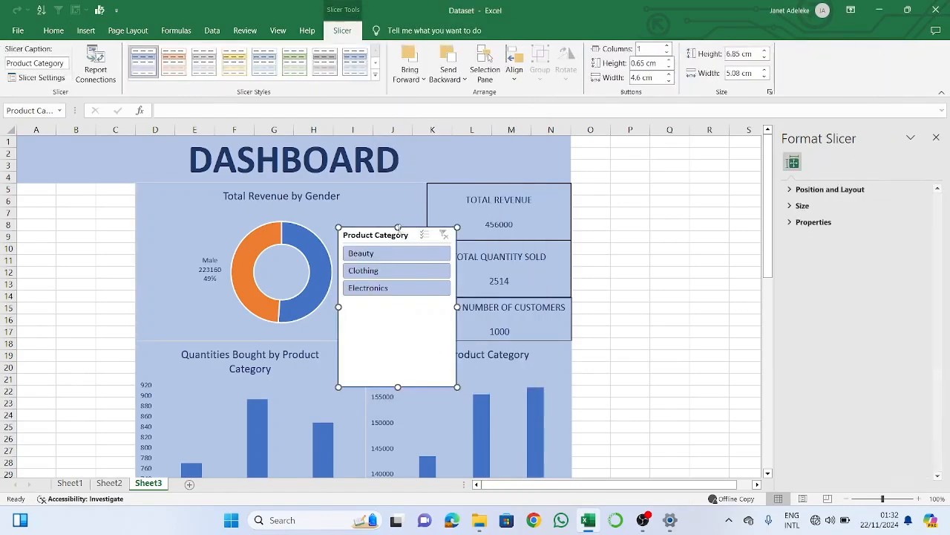
Place the Product Category slicer beneath the title across columns A to C and shorten it to about 3.68 cm high
{"action": "left_click_drag", "start_coordinate": [398, 227], "coordinate": [172, 236]}
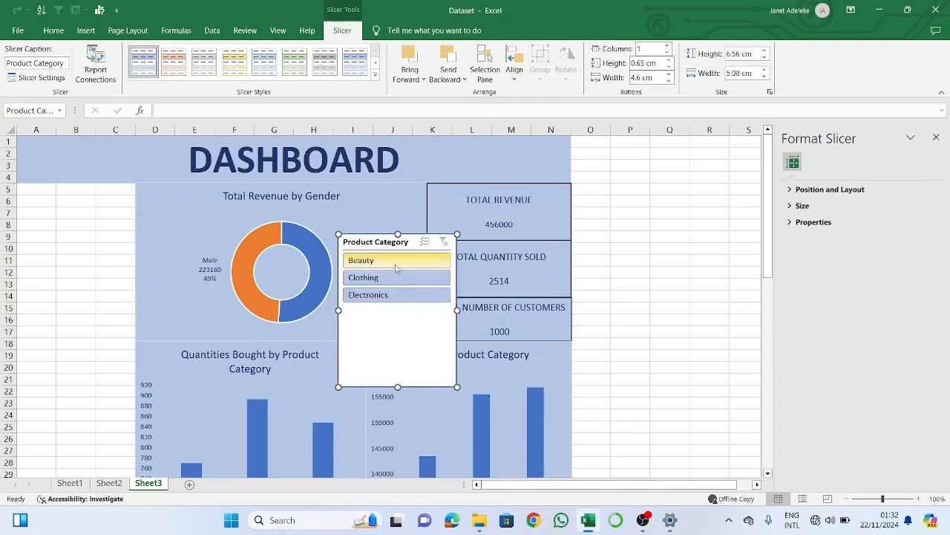
{"action": "left_click_drag", "start_coordinate": [360, 318], "coordinate": [70, 278]}
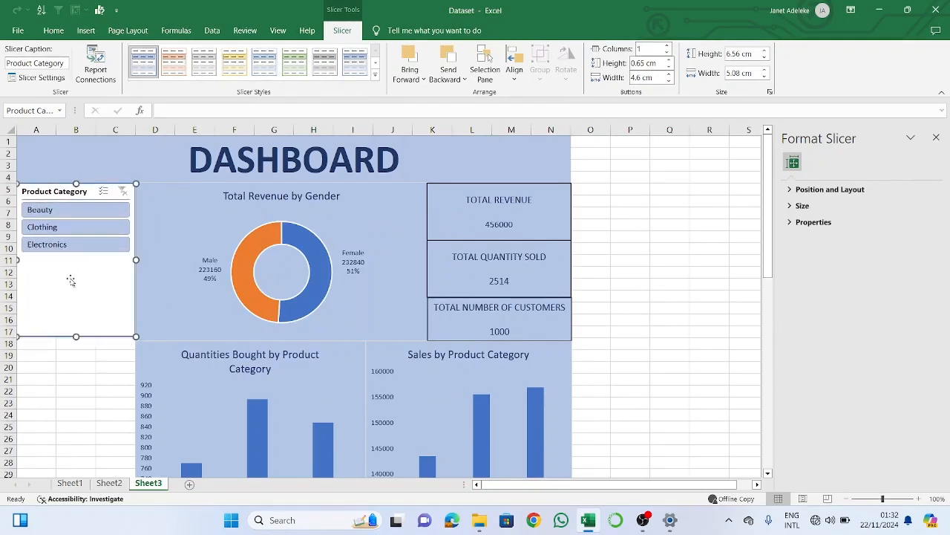
{"action": "left_click_drag", "start_coordinate": [76, 337], "coordinate": [75, 268]}
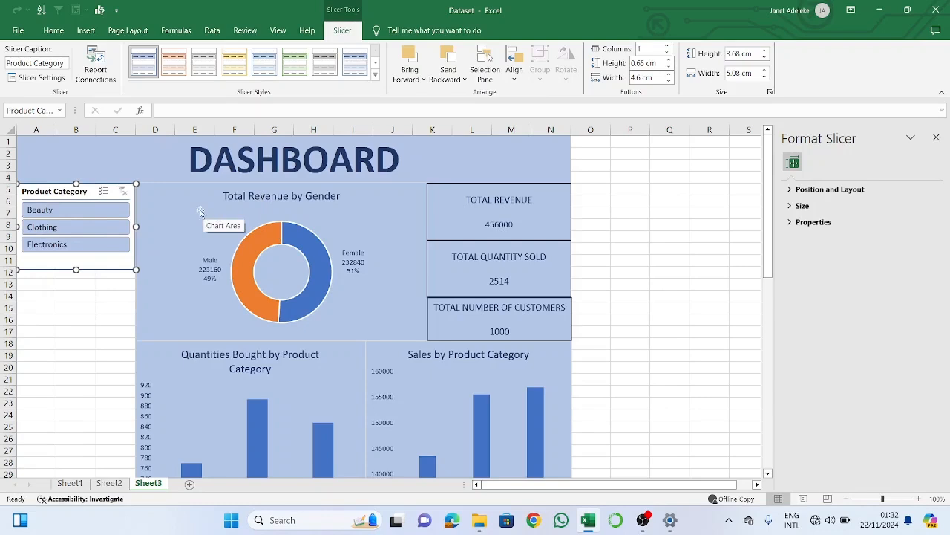
Try the Beauty, Clothing and Electronics slicer filters and examine which dashboard charts respond
{"action": "left_click", "coordinate": [88, 210]}
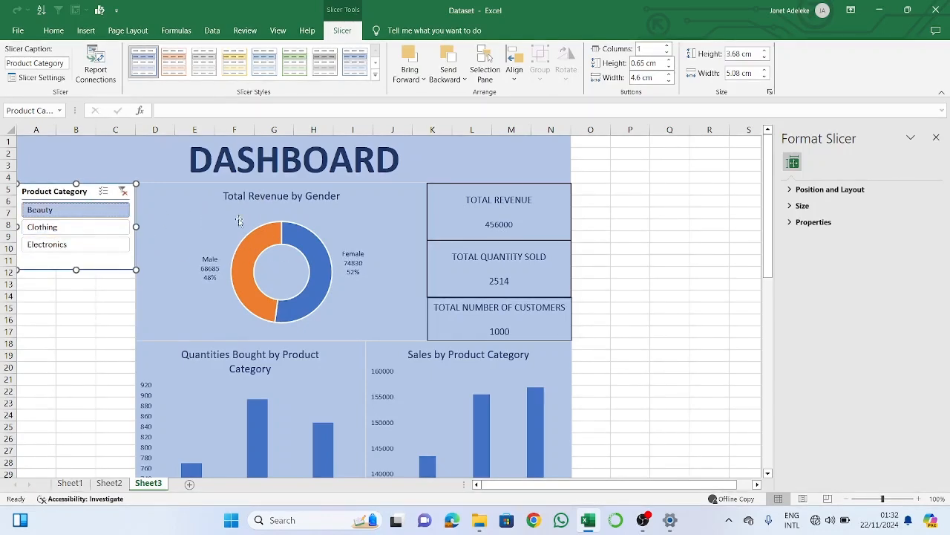
{"action": "left_click", "coordinate": [74, 226]}
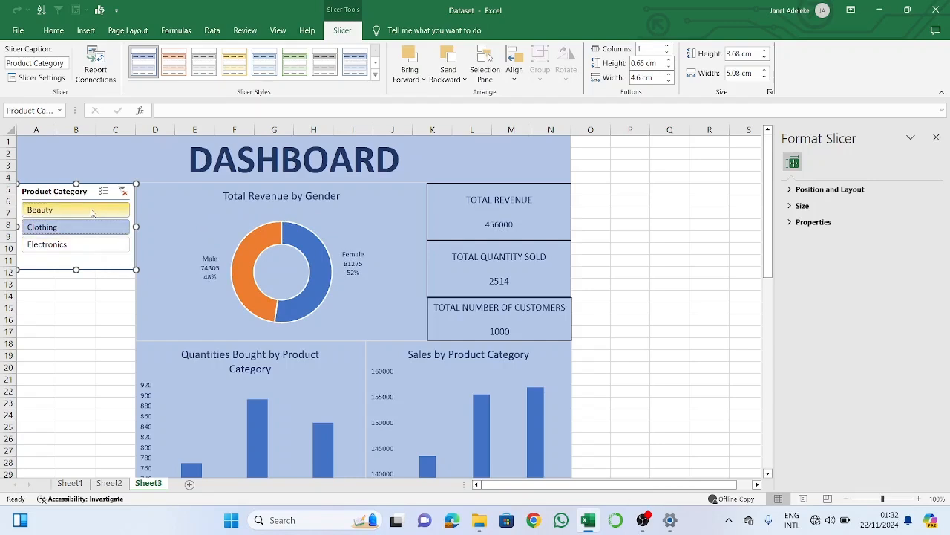
{"action": "left_click", "coordinate": [93, 212]}
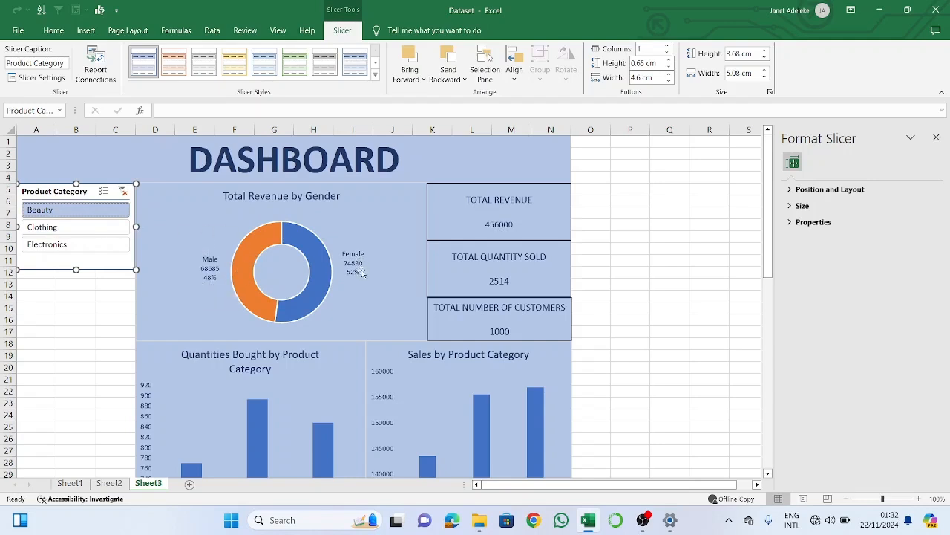
{"action": "left_click", "coordinate": [113, 253]}
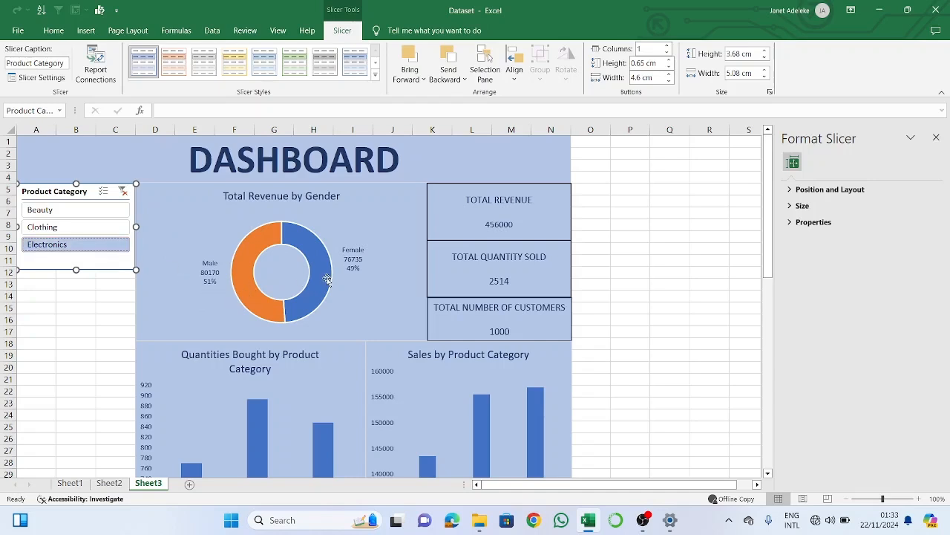
{"action": "left_click", "coordinate": [95, 225]}
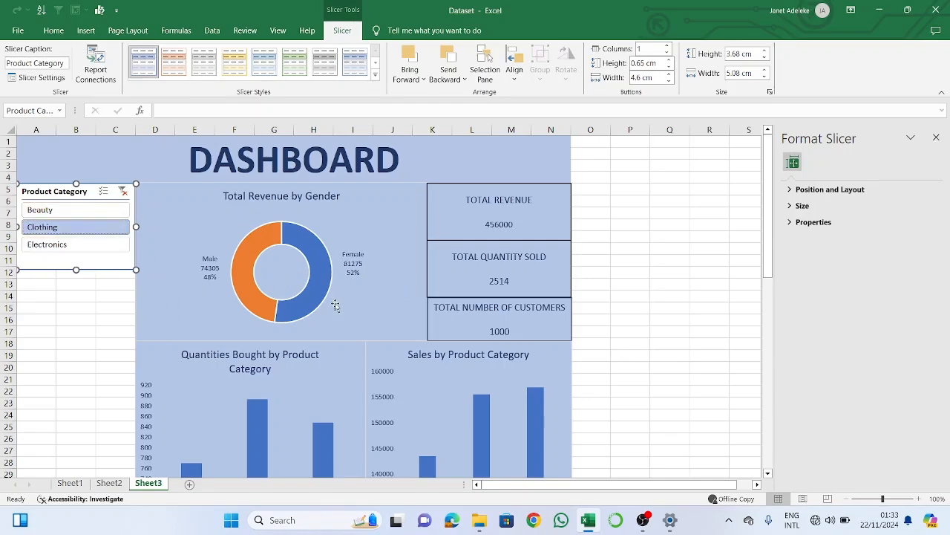
{"action": "scroll", "coordinate": [335, 306], "scroll_direction": "down", "scroll_amount": 2}
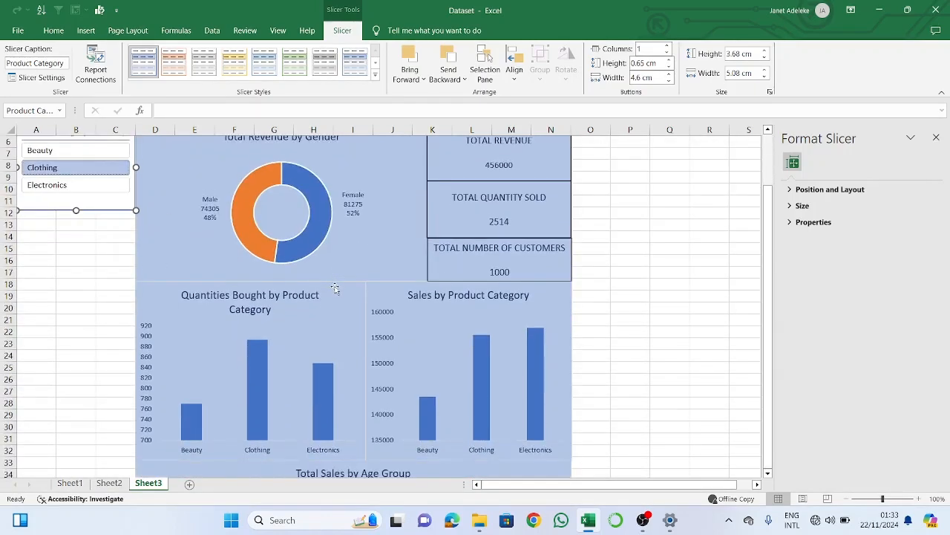
{"action": "scroll", "coordinate": [335, 288], "scroll_direction": "up", "scroll_amount": 2}
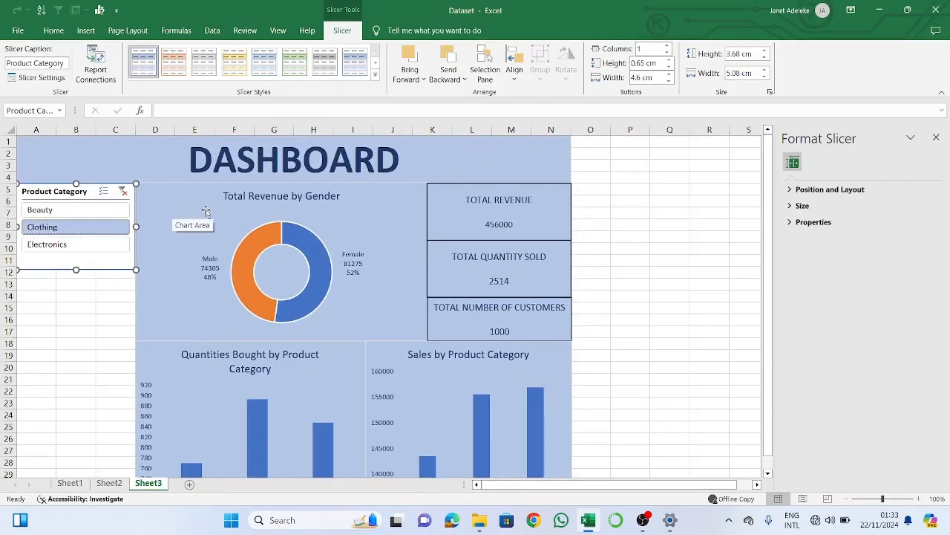
{"action": "scroll", "coordinate": [245, 244], "scroll_direction": "down", "scroll_amount": 5}
{"action": "scroll", "coordinate": [245, 244], "scroll_direction": "up", "scroll_amount": 5}
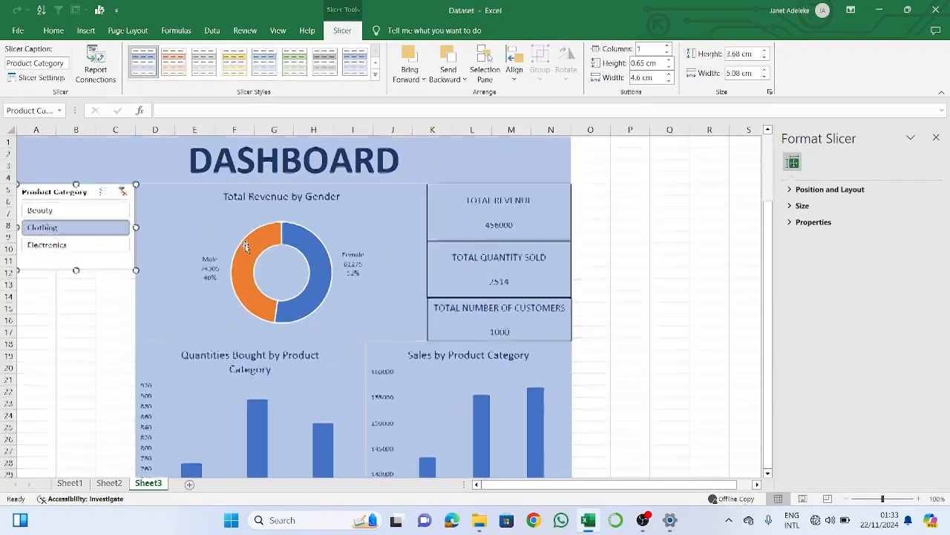
Connect the Product Category slicer to PivotTable2, PivotTable3, PivotTable4 and PivotTable5 on Sheet2 through Report Connections
{"action": "right_click", "coordinate": [90, 195]}
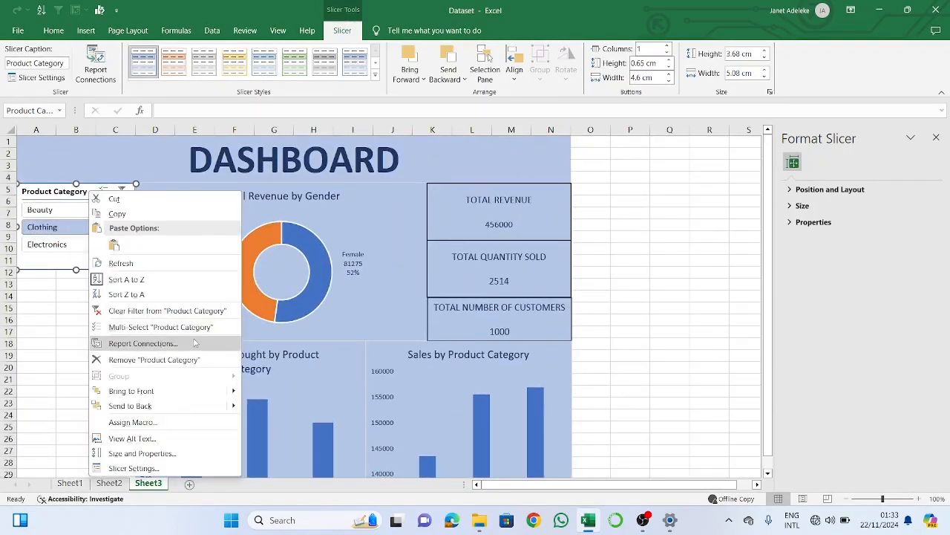
{"action": "left_click", "coordinate": [142, 343]}
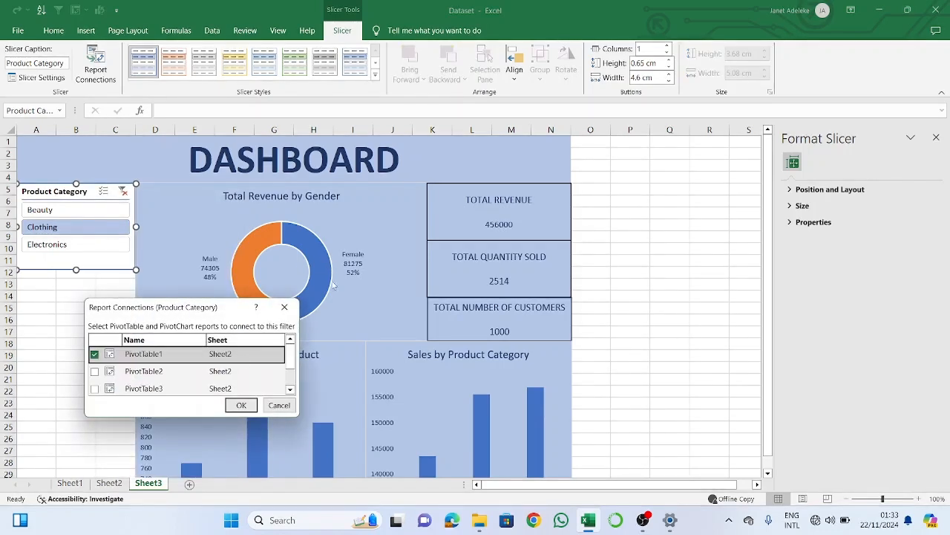
{"action": "left_click", "coordinate": [94, 371]}
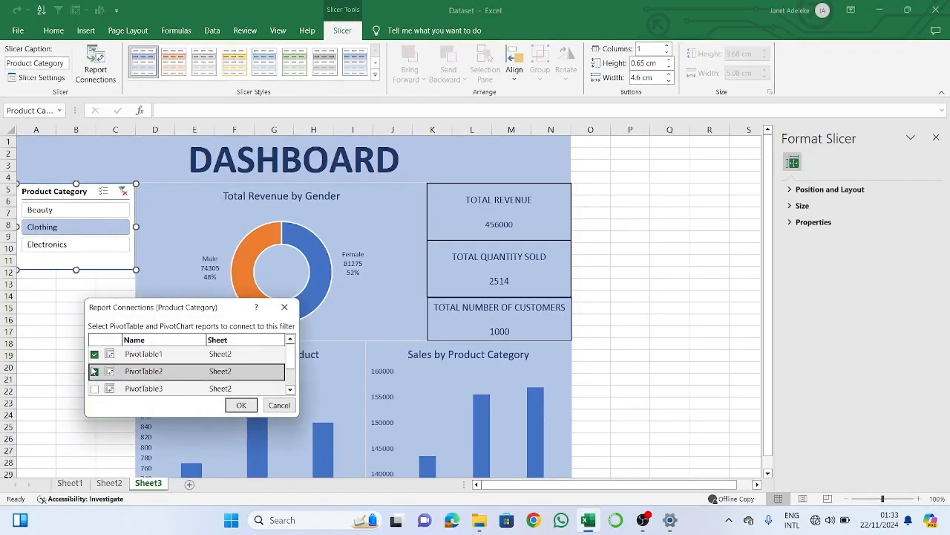
{"action": "left_click", "coordinate": [94, 389]}
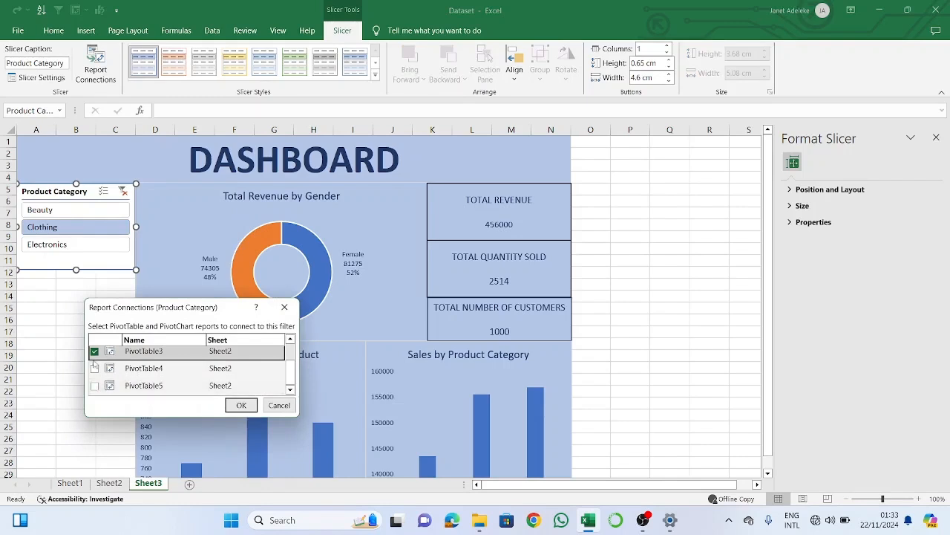
{"action": "scroll", "coordinate": [95, 365], "scroll_direction": "down", "scroll_amount": 1}
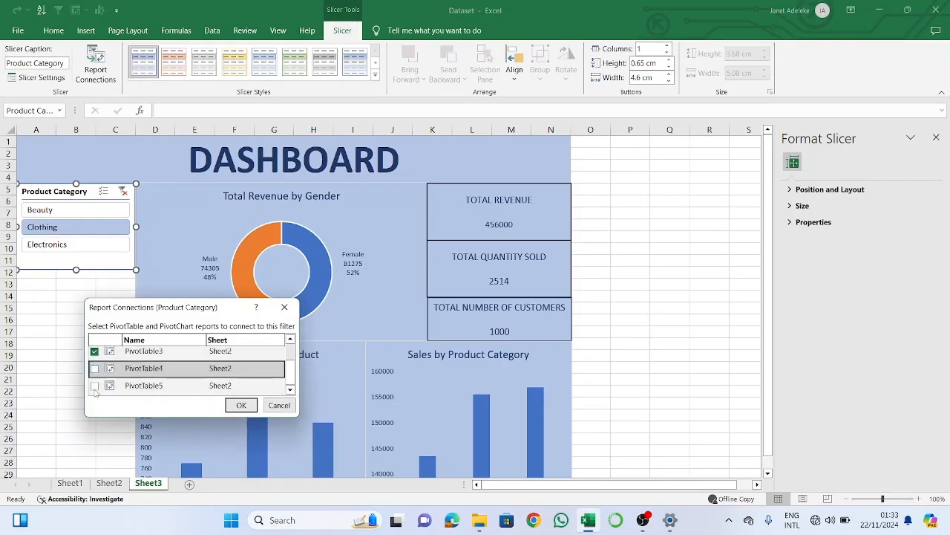
{"action": "left_click", "coordinate": [94, 368]}
{"action": "left_click", "coordinate": [242, 405]}
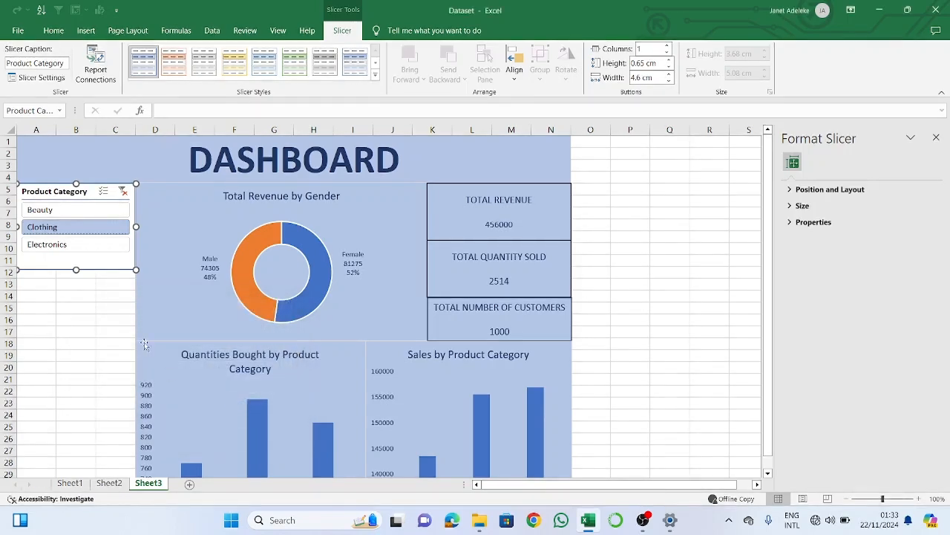
Filter the dashboard by Beauty, Clothing and Beauty again, examining all the connected charts for each selection
{"action": "left_click", "coordinate": [90, 213]}
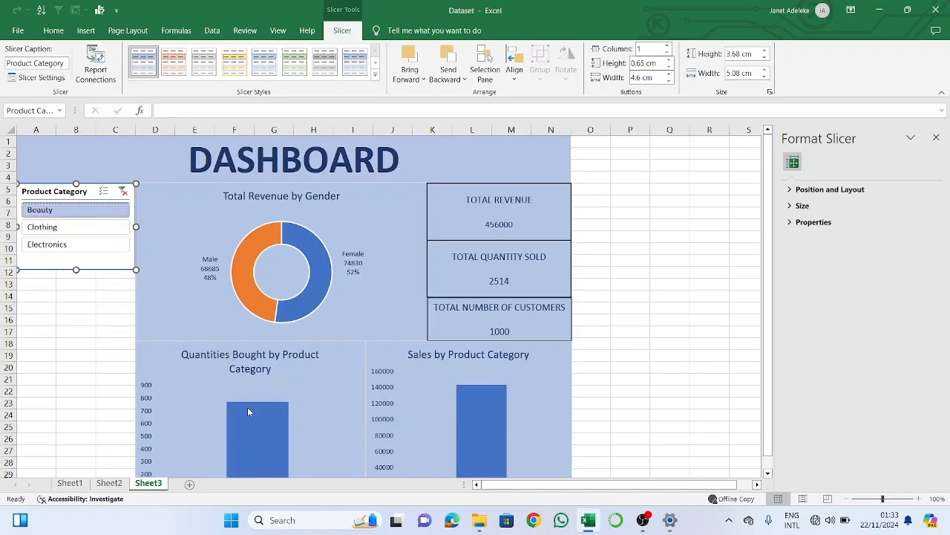
{"action": "left_click", "coordinate": [52, 226]}
{"action": "scroll", "coordinate": [338, 284], "scroll_direction": "down", "scroll_amount": 6}
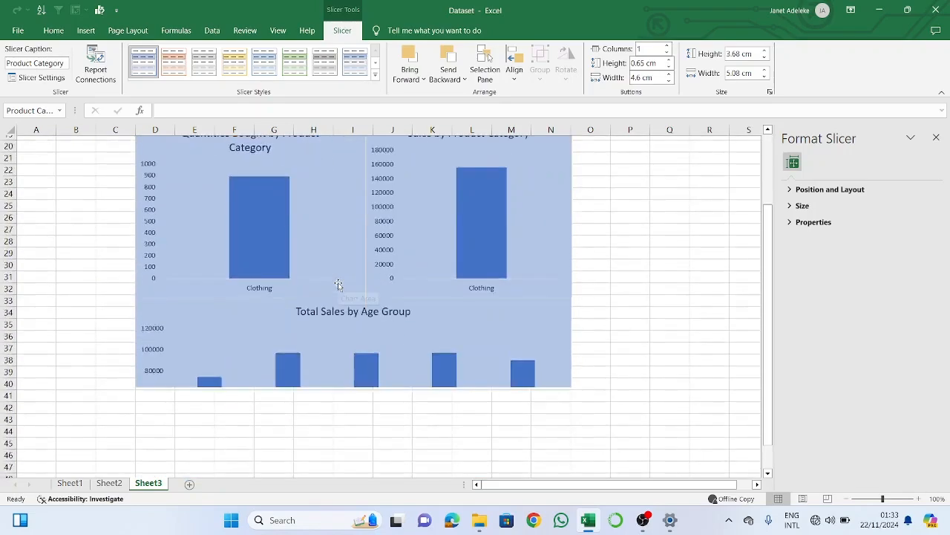
{"action": "scroll", "coordinate": [338, 284], "scroll_direction": "up", "scroll_amount": 6}
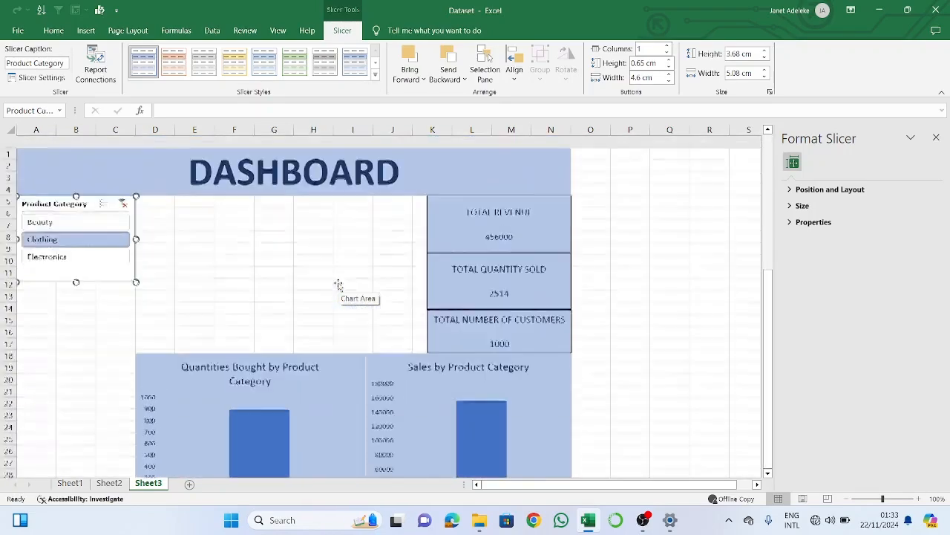
{"action": "left_click", "coordinate": [108, 213]}
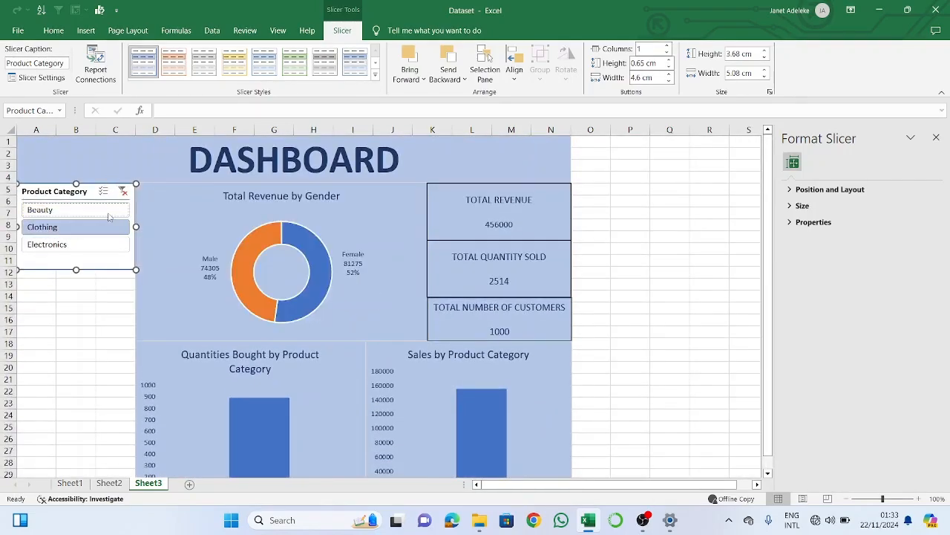
{"action": "scroll", "coordinate": [108, 213], "scroll_direction": "down", "scroll_amount": 6}
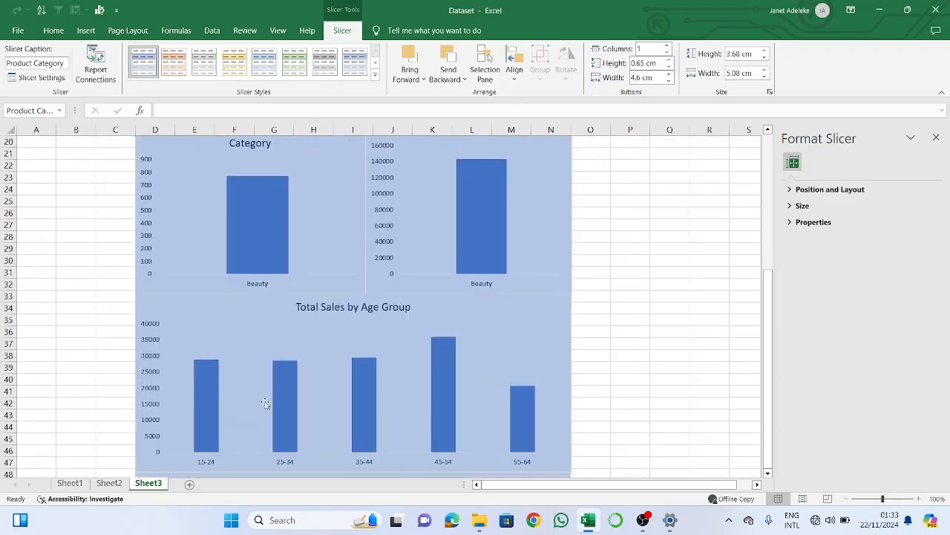
{"action": "scroll", "coordinate": [355, 423], "scroll_direction": "up", "scroll_amount": 6}
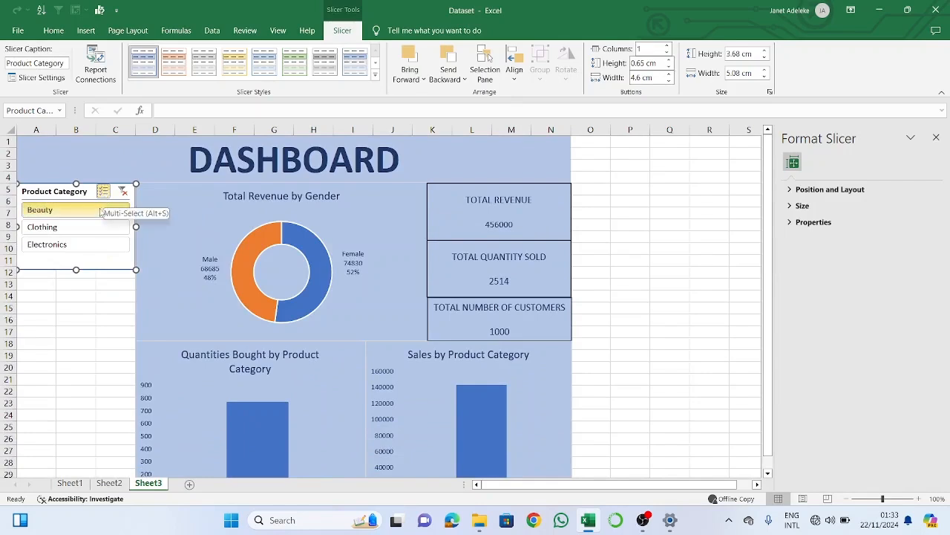
Enable multi-select on the Product Category slicer, include Beauty, Clothing and Electronics, and review the charts down the dashboard
{"action": "left_click", "coordinate": [97, 227]}
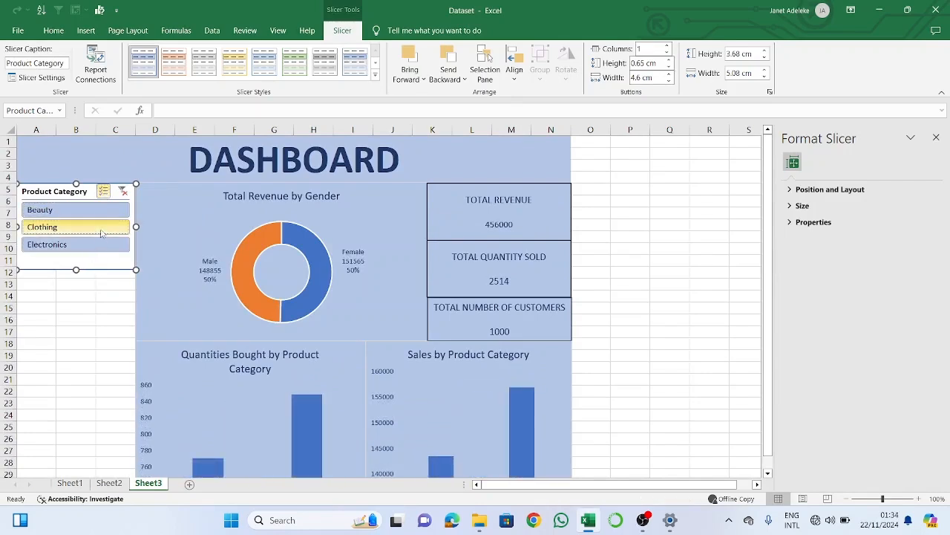
{"action": "left_click", "coordinate": [84, 294]}
{"action": "scroll", "coordinate": [112, 297], "scroll_direction": "down", "scroll_amount": 9}
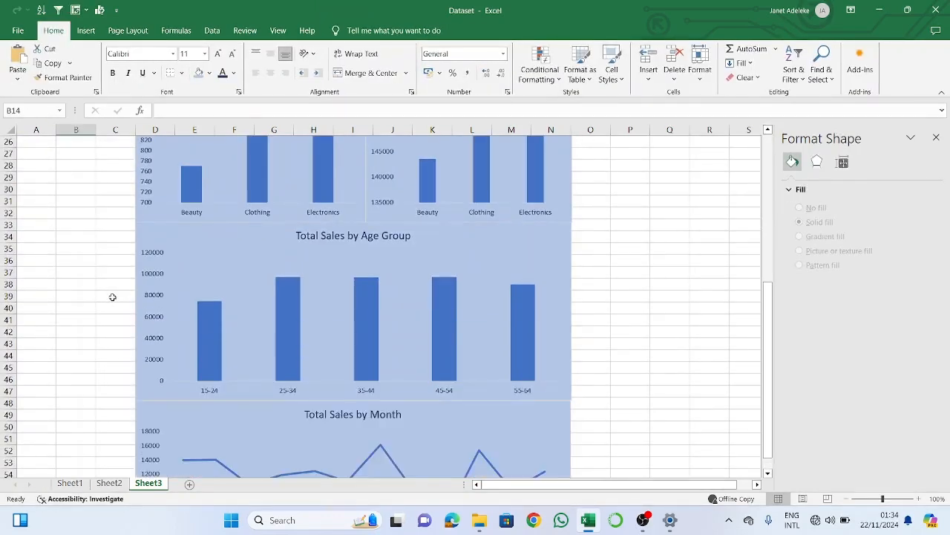
Hide the gridlines, formula bar and row and column headings on the Sheet3 dashboard
{"action": "scroll", "coordinate": [112, 297], "scroll_direction": "down", "scroll_amount": 4}
{"action": "scroll", "coordinate": [112, 297], "scroll_direction": "up", "scroll_amount": 10}
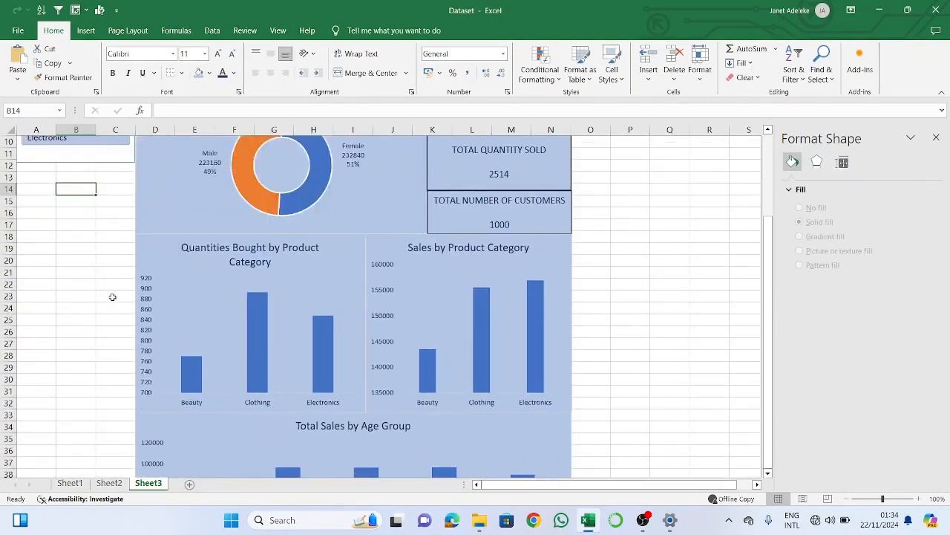
{"action": "scroll", "coordinate": [113, 297], "scroll_direction": "down", "scroll_amount": 2}
{"action": "scroll", "coordinate": [112, 297], "scroll_direction": "up", "scroll_amount": 4}
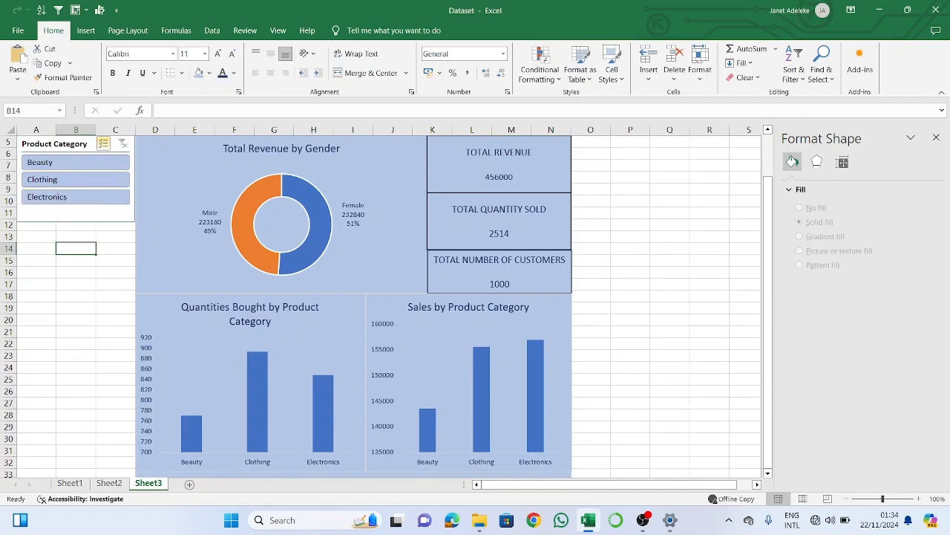
{"action": "left_click", "coordinate": [747, 239]}
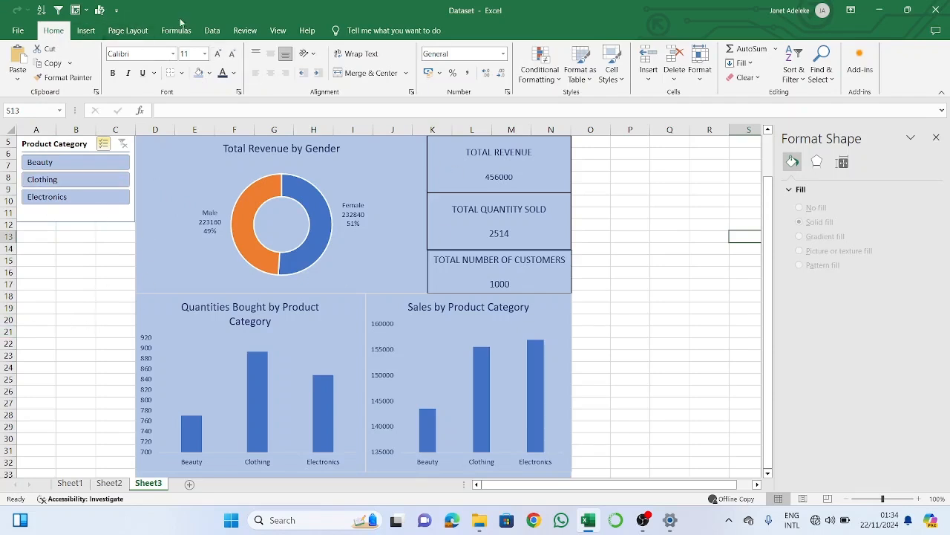
{"action": "left_click", "coordinate": [288, 34]}
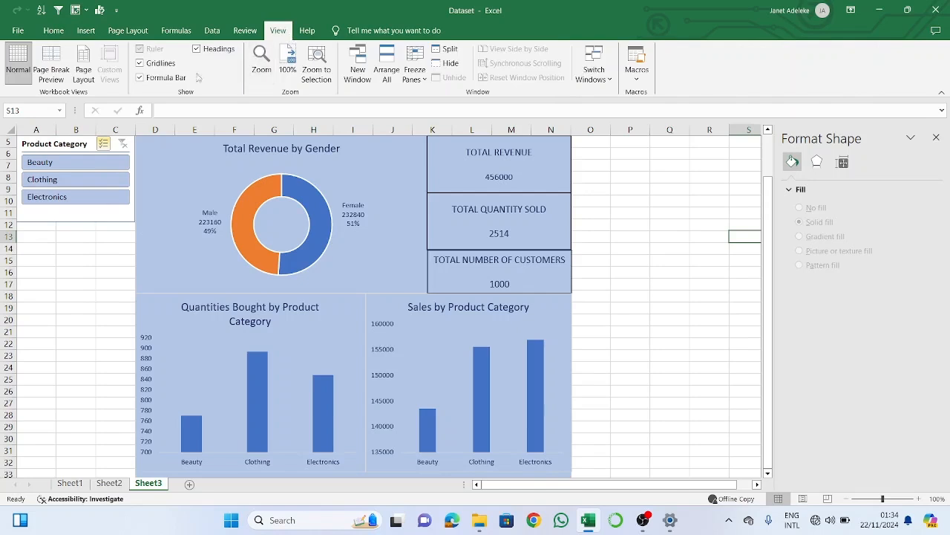
{"action": "left_click", "coordinate": [146, 66]}
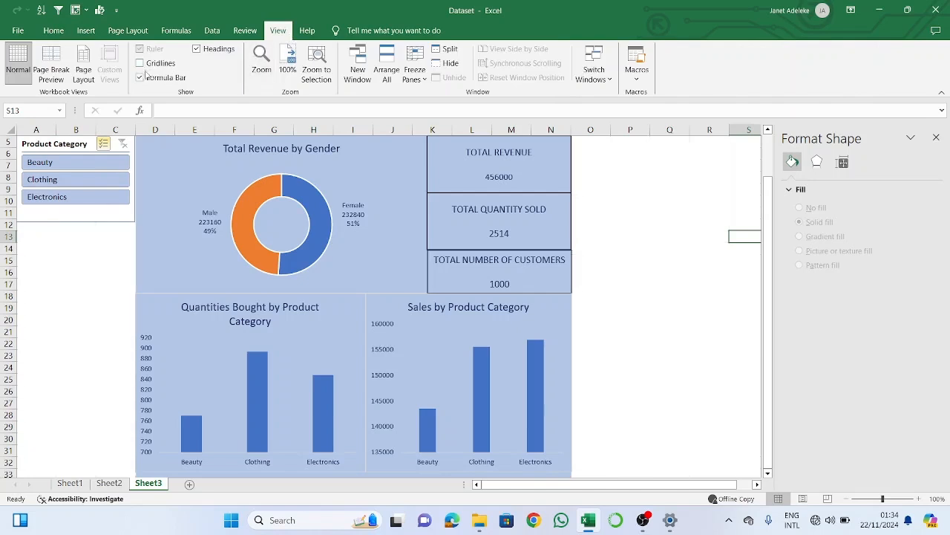
{"action": "left_click", "coordinate": [141, 78]}
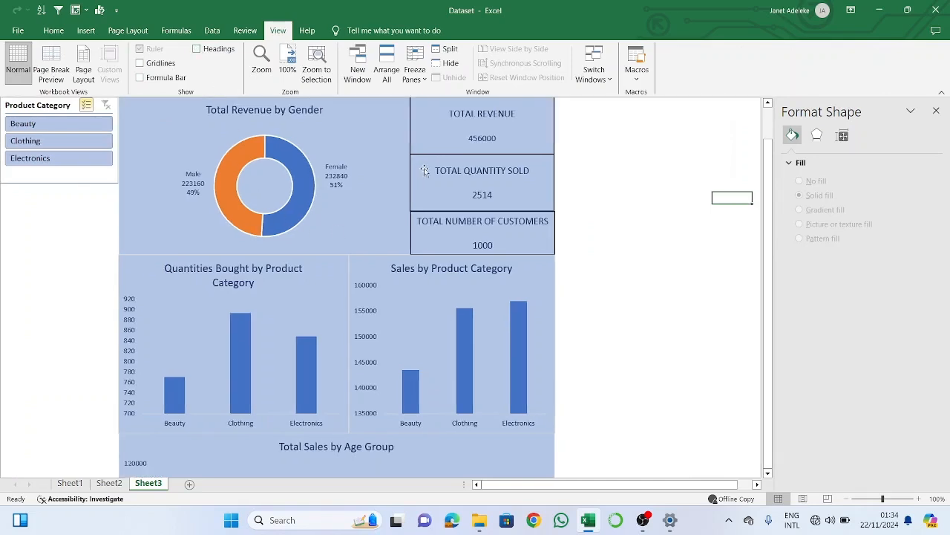
{"action": "left_click", "coordinate": [535, 165]}
{"action": "left_click", "coordinate": [654, 176]}
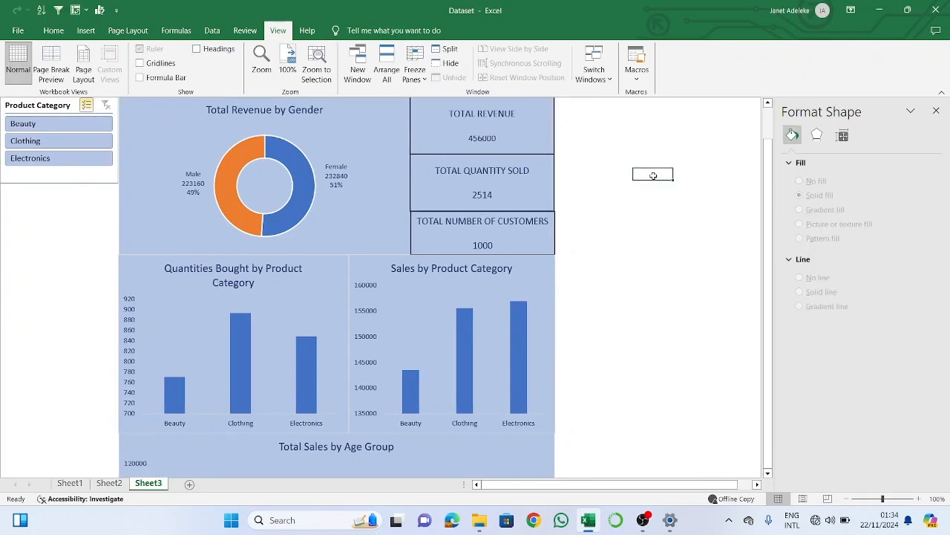
Review the whole dashboard, from the title, slicer and total cards down to the Total Sales by Month chart
{"action": "scroll", "coordinate": [653, 176], "scroll_direction": "down", "scroll_amount": 9}
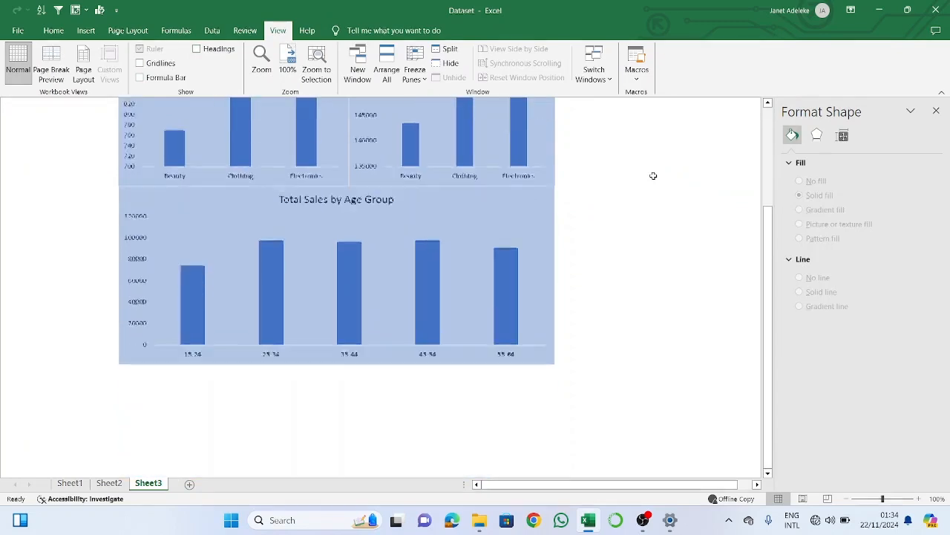
{"action": "scroll", "coordinate": [654, 175], "scroll_direction": "down", "scroll_amount": 2}
{"action": "scroll", "coordinate": [661, 190], "scroll_direction": "up", "scroll_amount": 12}
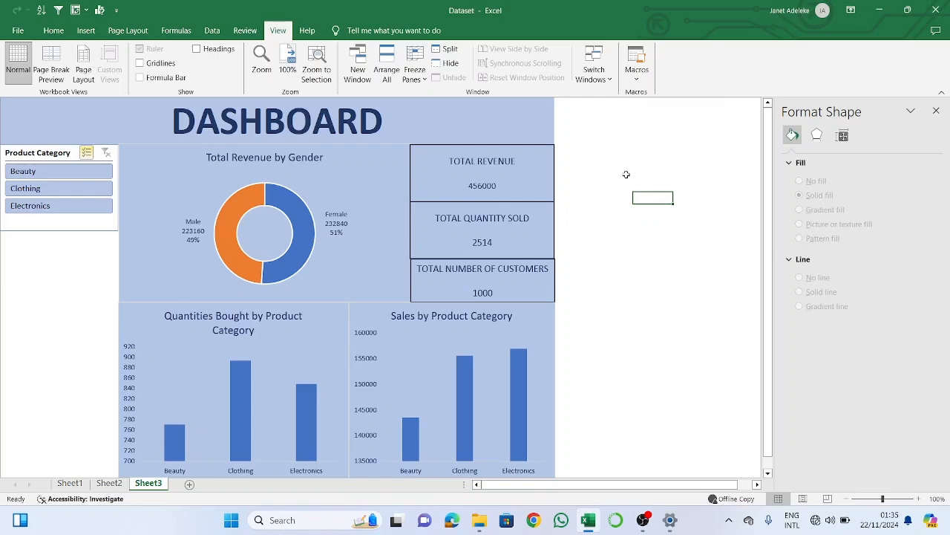
{"action": "scroll", "coordinate": [663, 298], "scroll_direction": "down", "scroll_amount": 3}
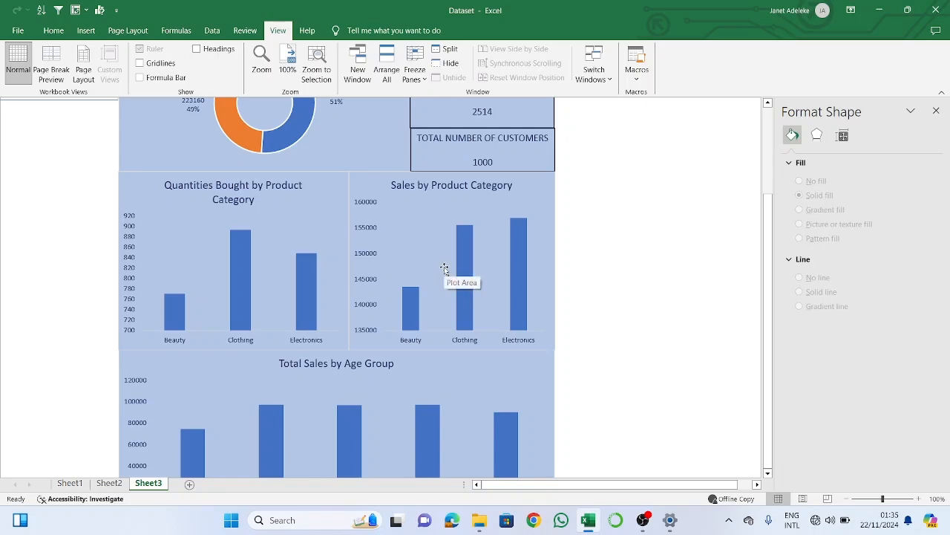
{"action": "scroll", "coordinate": [444, 267], "scroll_direction": "up", "scroll_amount": 3}
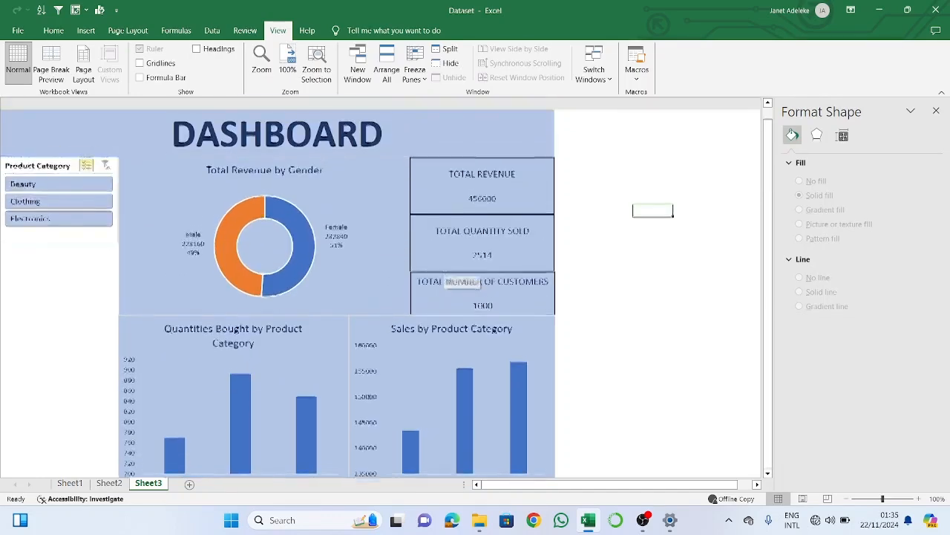
{"action": "scroll", "coordinate": [444, 266], "scroll_direction": "down", "scroll_amount": 2}
{"action": "scroll", "coordinate": [444, 267], "scroll_direction": "down", "scroll_amount": 9}
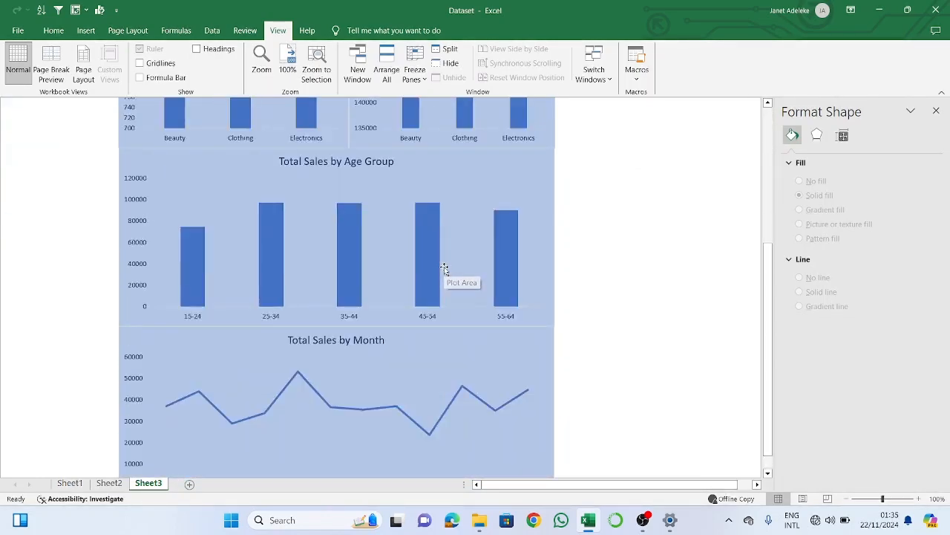
{"action": "scroll", "coordinate": [444, 267], "scroll_direction": "up", "scroll_amount": 10}
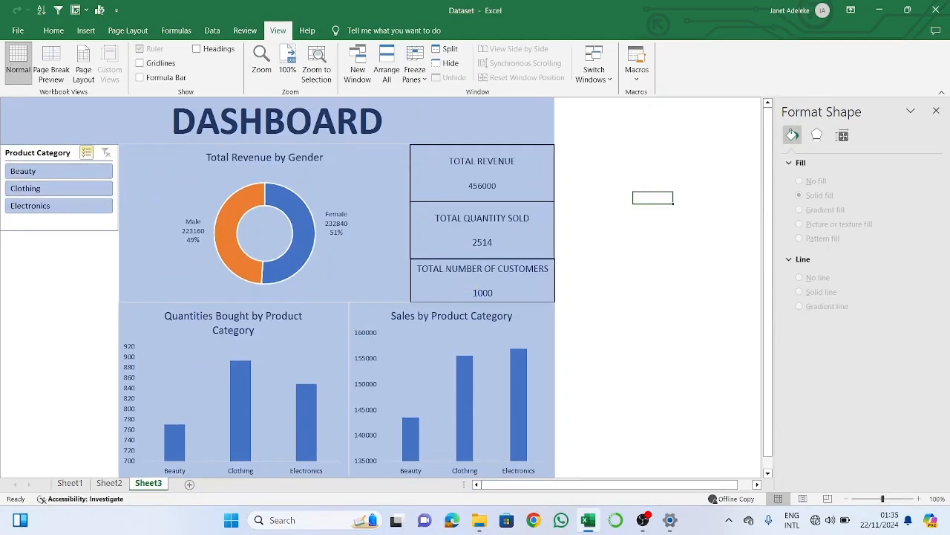
{"action": "mouse_move", "coordinate": [226, 231]}
{"action": "scroll", "coordinate": [683, 324], "scroll_direction": "down", "scroll_amount": 3}
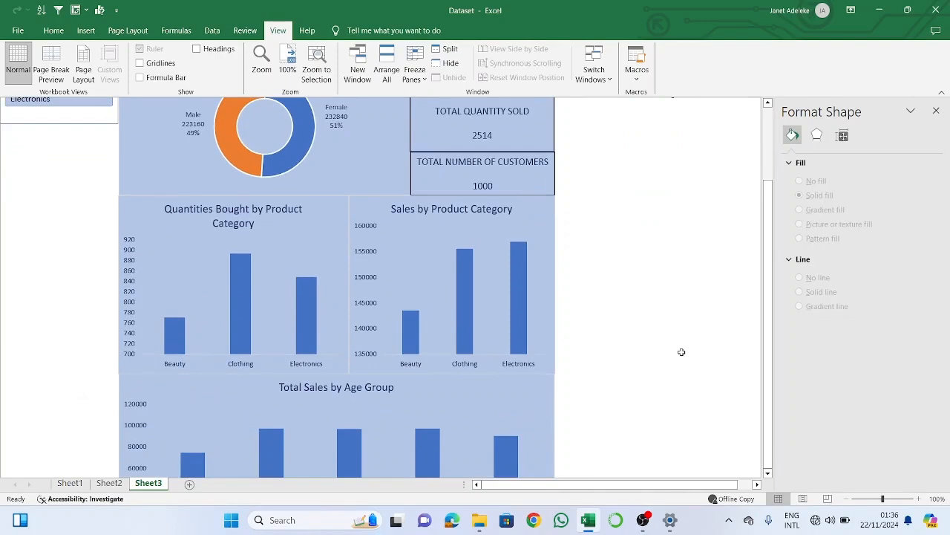
{"action": "scroll", "coordinate": [682, 352], "scroll_direction": "down", "scroll_amount": 4}
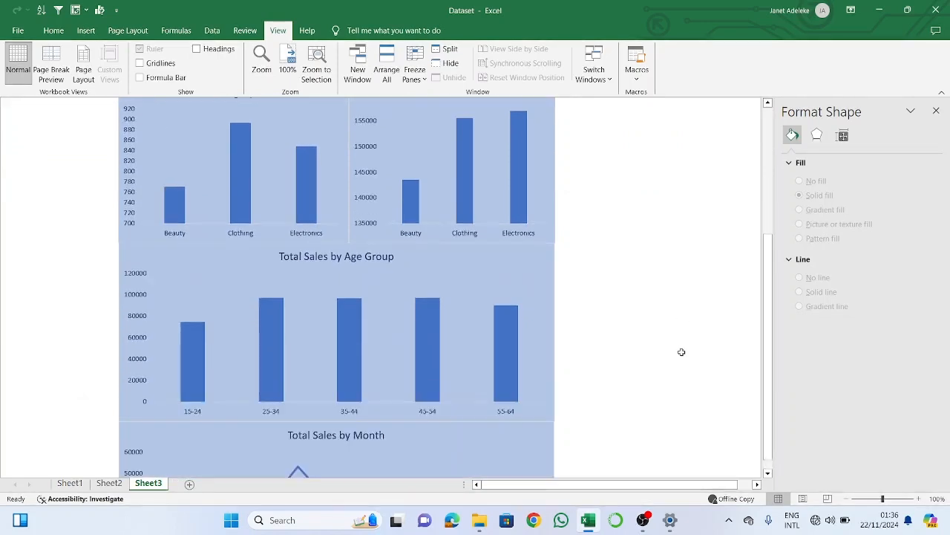
{"action": "scroll", "coordinate": [682, 352], "scroll_direction": "down", "scroll_amount": 4}
{"action": "scroll", "coordinate": [682, 352], "scroll_direction": "up", "scroll_amount": 10}
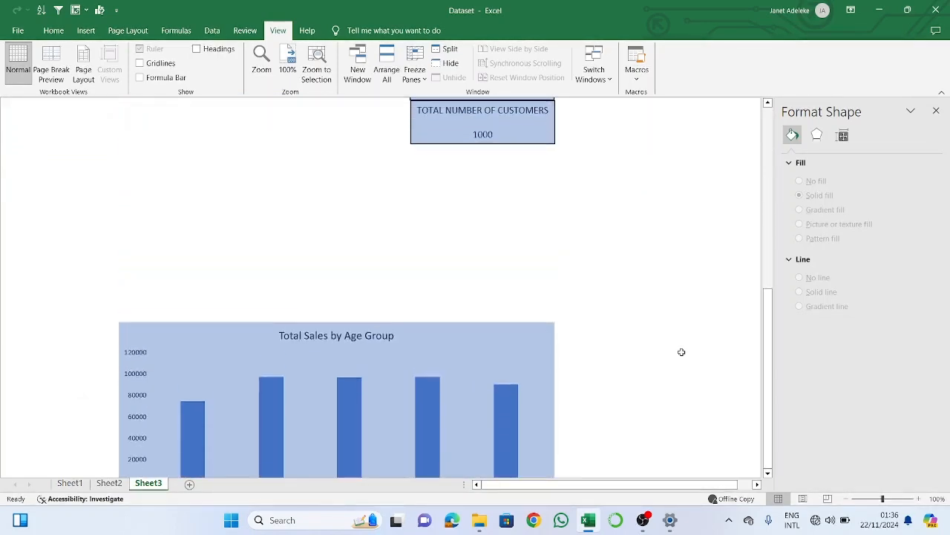
{"action": "scroll", "coordinate": [682, 352], "scroll_direction": "up", "scroll_amount": 2}
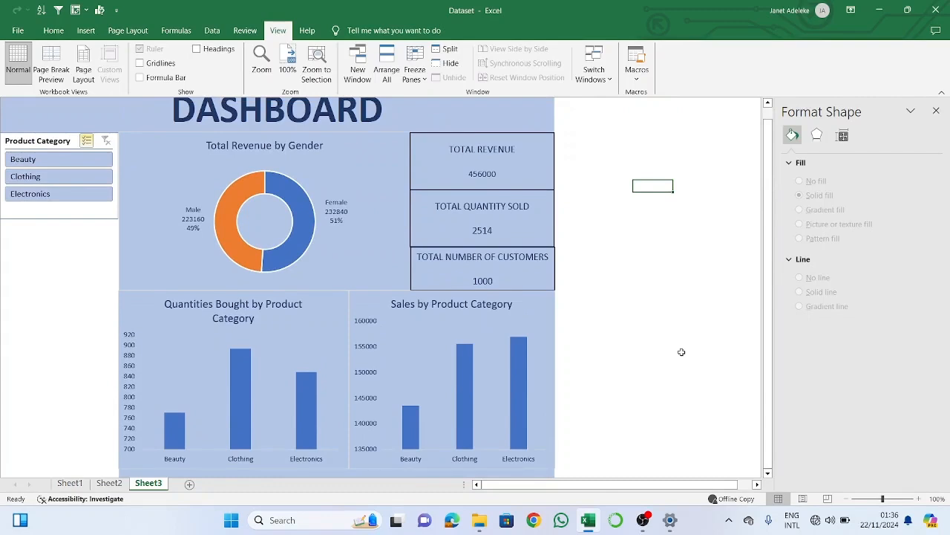
Try adding data labels to the columns of the Sales by Product Category chart and undo the addition
{"action": "scroll", "coordinate": [527, 381], "scroll_direction": "down", "scroll_amount": 1}
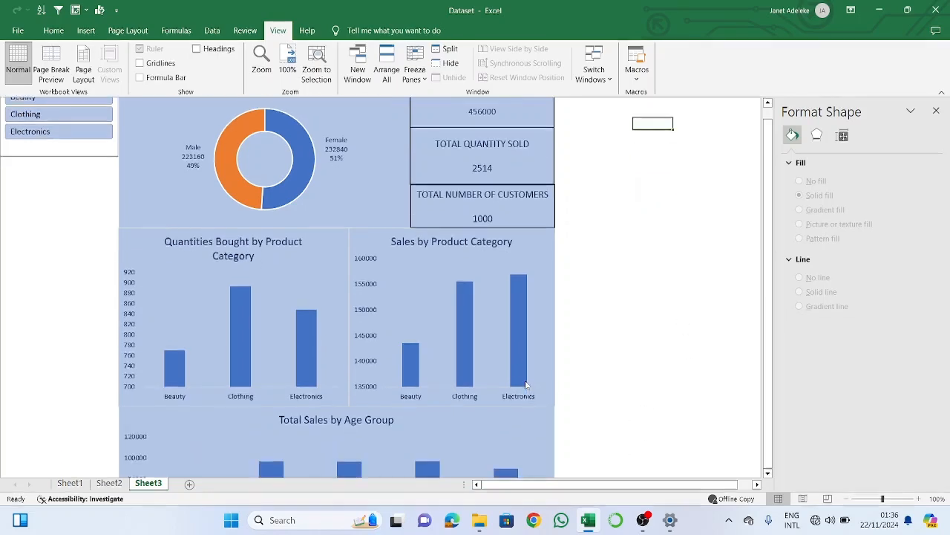
{"action": "scroll", "coordinate": [527, 384], "scroll_direction": "down", "scroll_amount": 4}
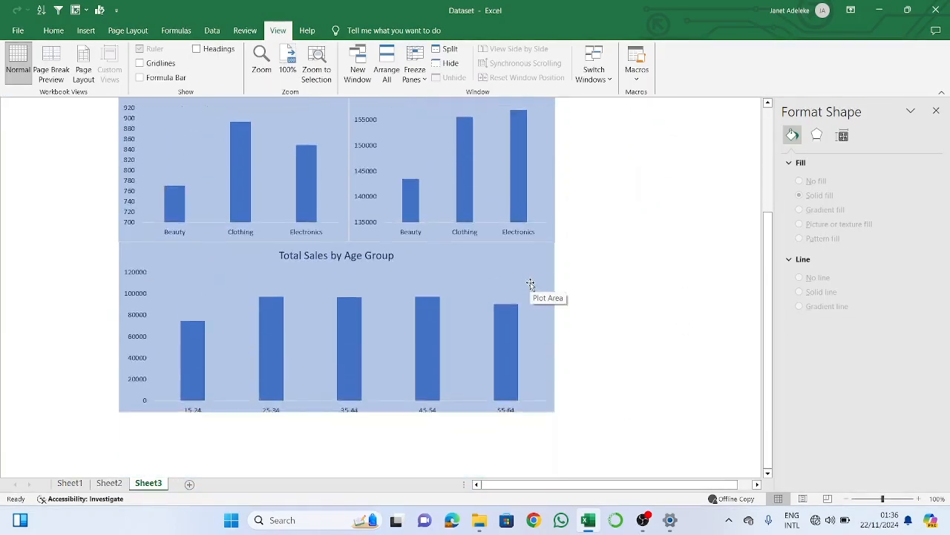
{"action": "scroll", "coordinate": [530, 284], "scroll_direction": "up", "scroll_amount": 4}
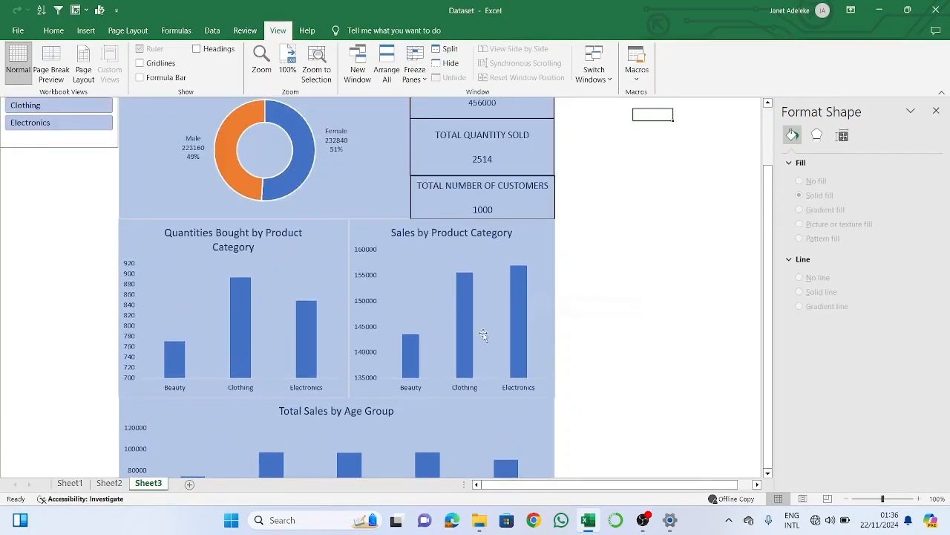
{"action": "right_click", "coordinate": [520, 315]}
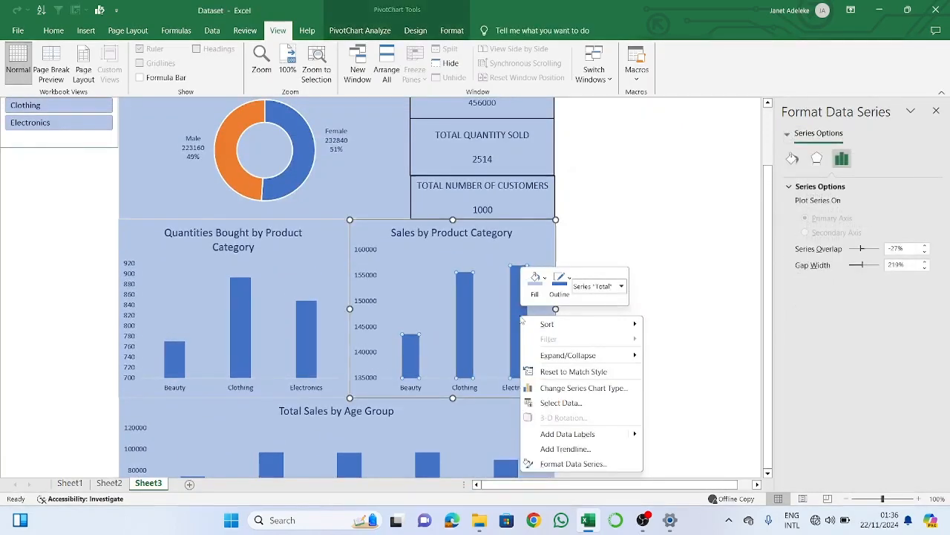
{"action": "left_click", "coordinate": [586, 433]}
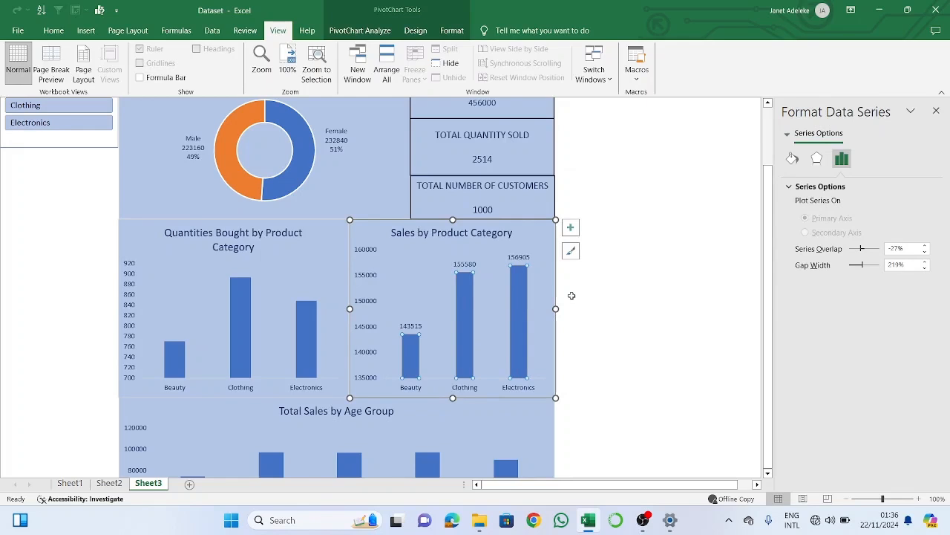
{"action": "key", "text": "ctrl+z"}
{"action": "scroll", "coordinate": [606, 327], "scroll_direction": "down", "scroll_amount": 4}
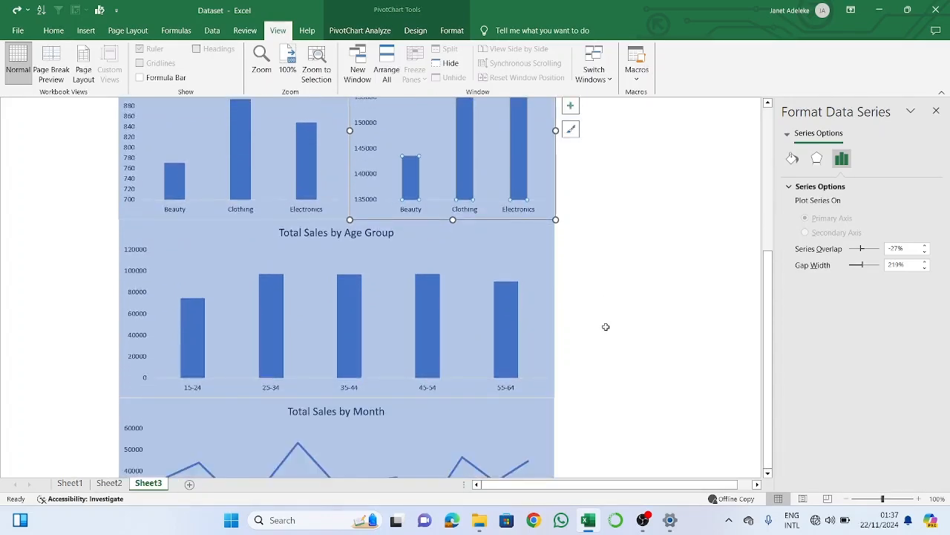
{"action": "scroll", "coordinate": [672, 314], "scroll_direction": "up", "scroll_amount": 6}
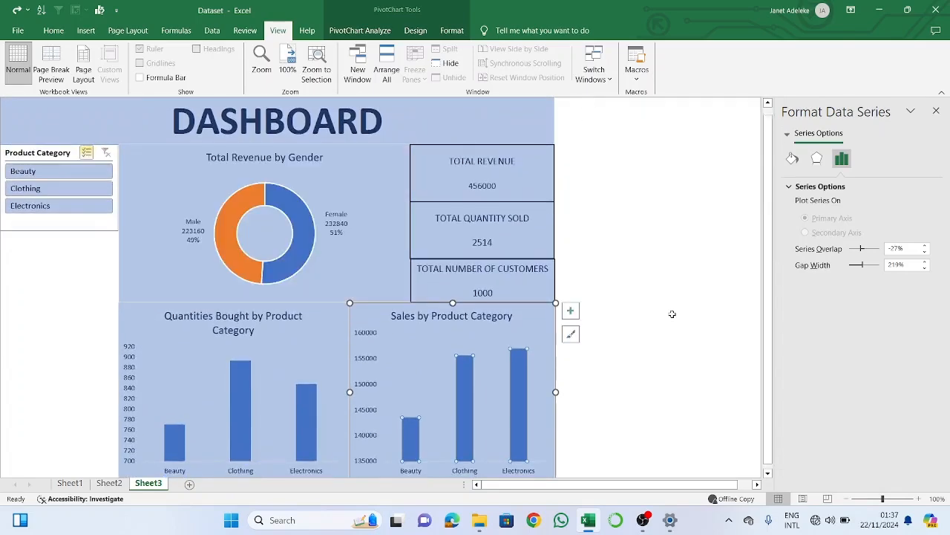
{"action": "scroll", "coordinate": [672, 314], "scroll_direction": "down", "scroll_amount": 3}
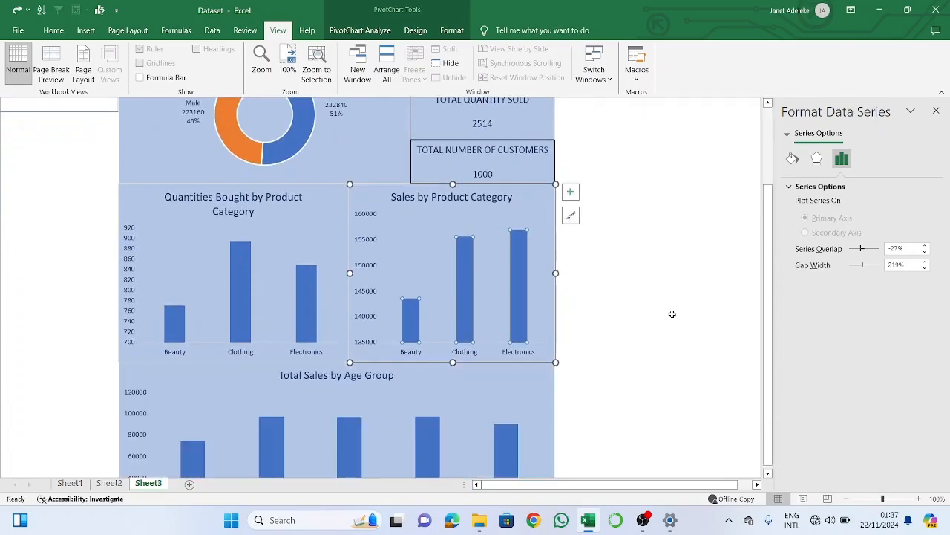
{"action": "left_click", "coordinate": [672, 314]}
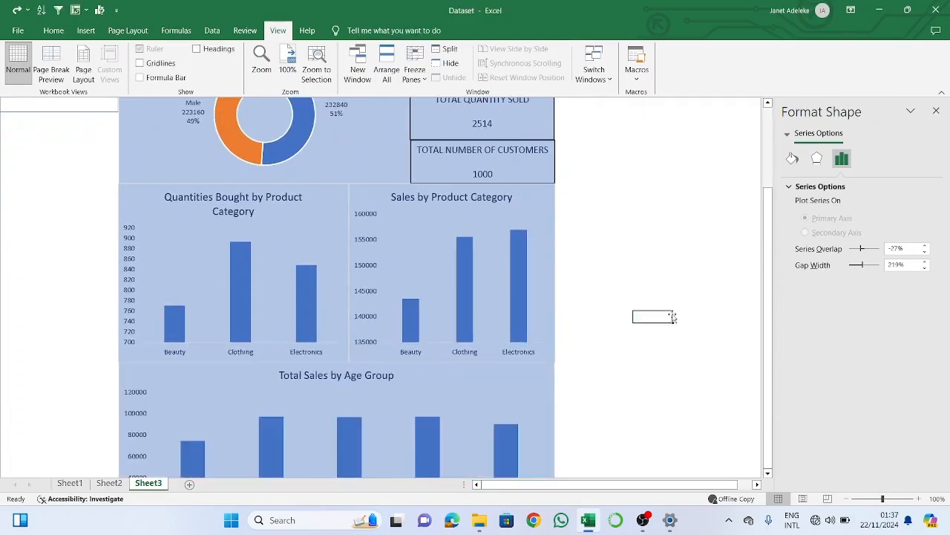
{"action": "left_click", "coordinate": [626, 226]}
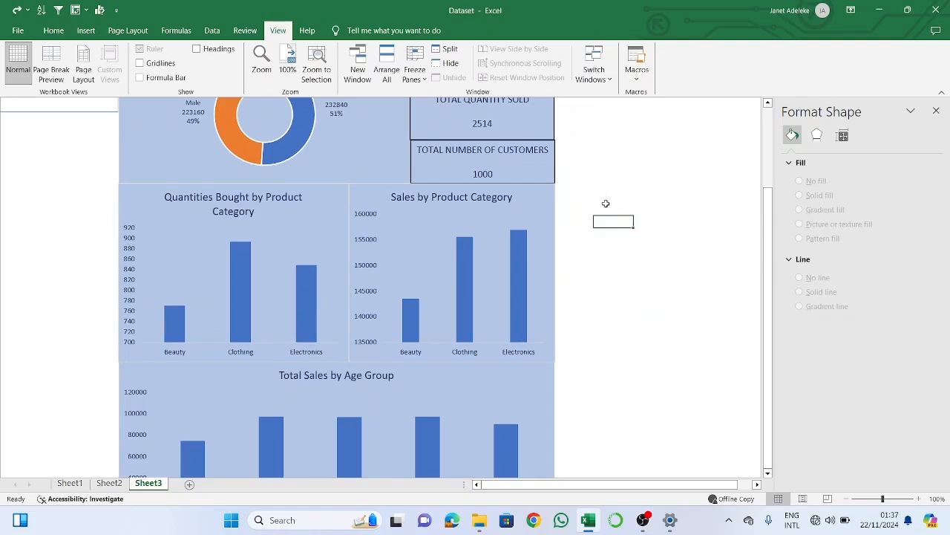
{"action": "left_click", "coordinate": [583, 219]}
{"action": "left_click", "coordinate": [581, 199]}
{"action": "left_click", "coordinate": [581, 168]}
{"action": "left_click", "coordinate": [574, 176]}
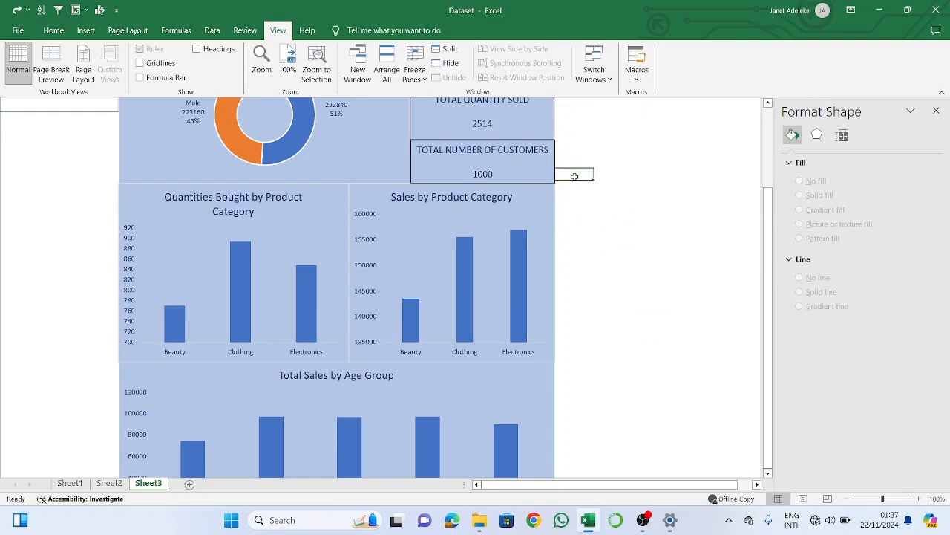
{"action": "left_click", "coordinate": [566, 215]}
{"action": "left_click", "coordinate": [572, 196]}
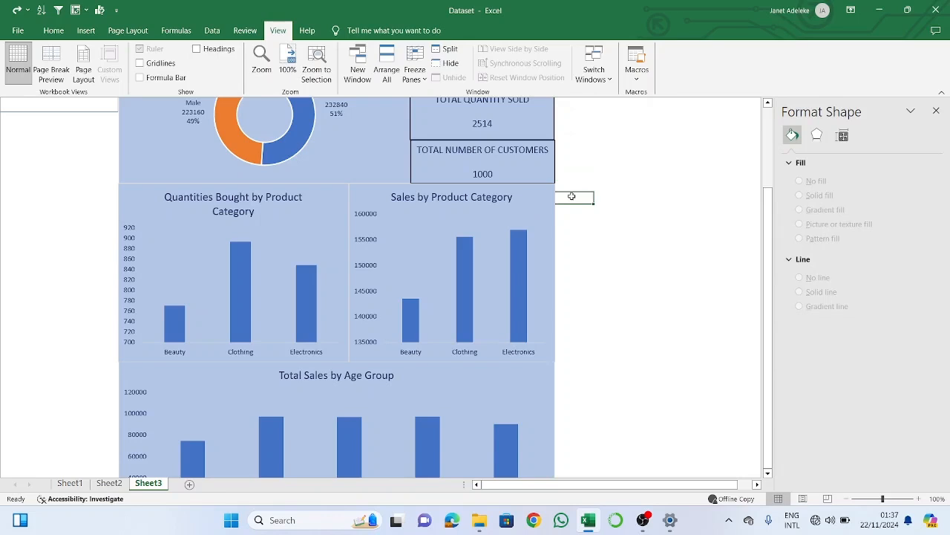
{"action": "left_click", "coordinate": [584, 210]}
{"action": "left_click", "coordinate": [604, 220]}
{"action": "left_click", "coordinate": [584, 223]}
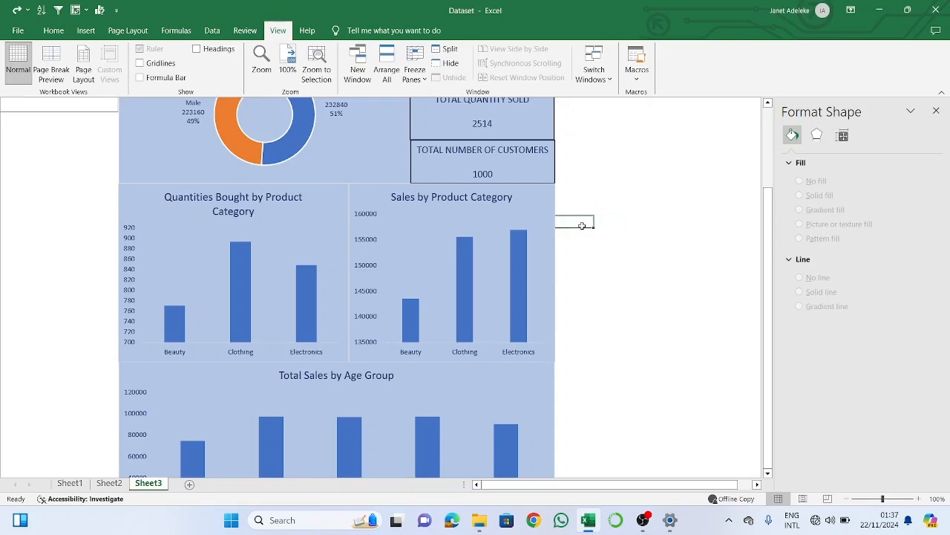